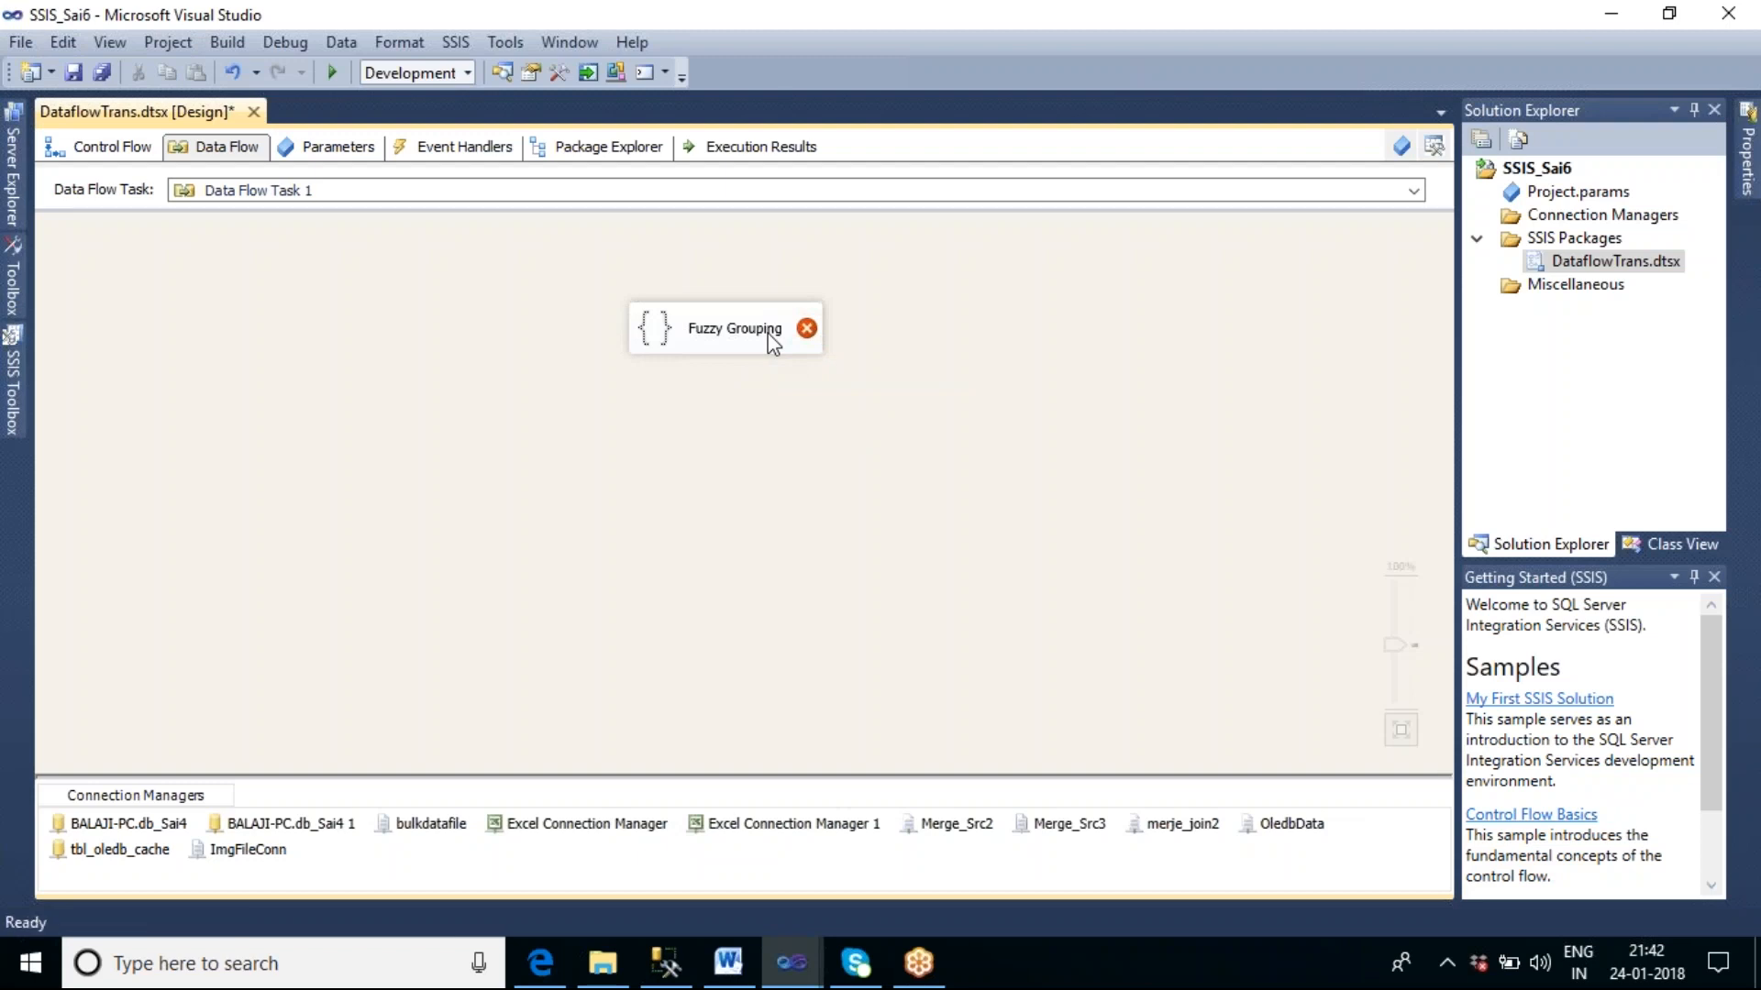
Step: Switch to SQL Server Management Studio and connect the SQL_Sai5_queries.sql script to the database engine with Windows Authentication
left_click(674, 968)
left_click(758, 380)
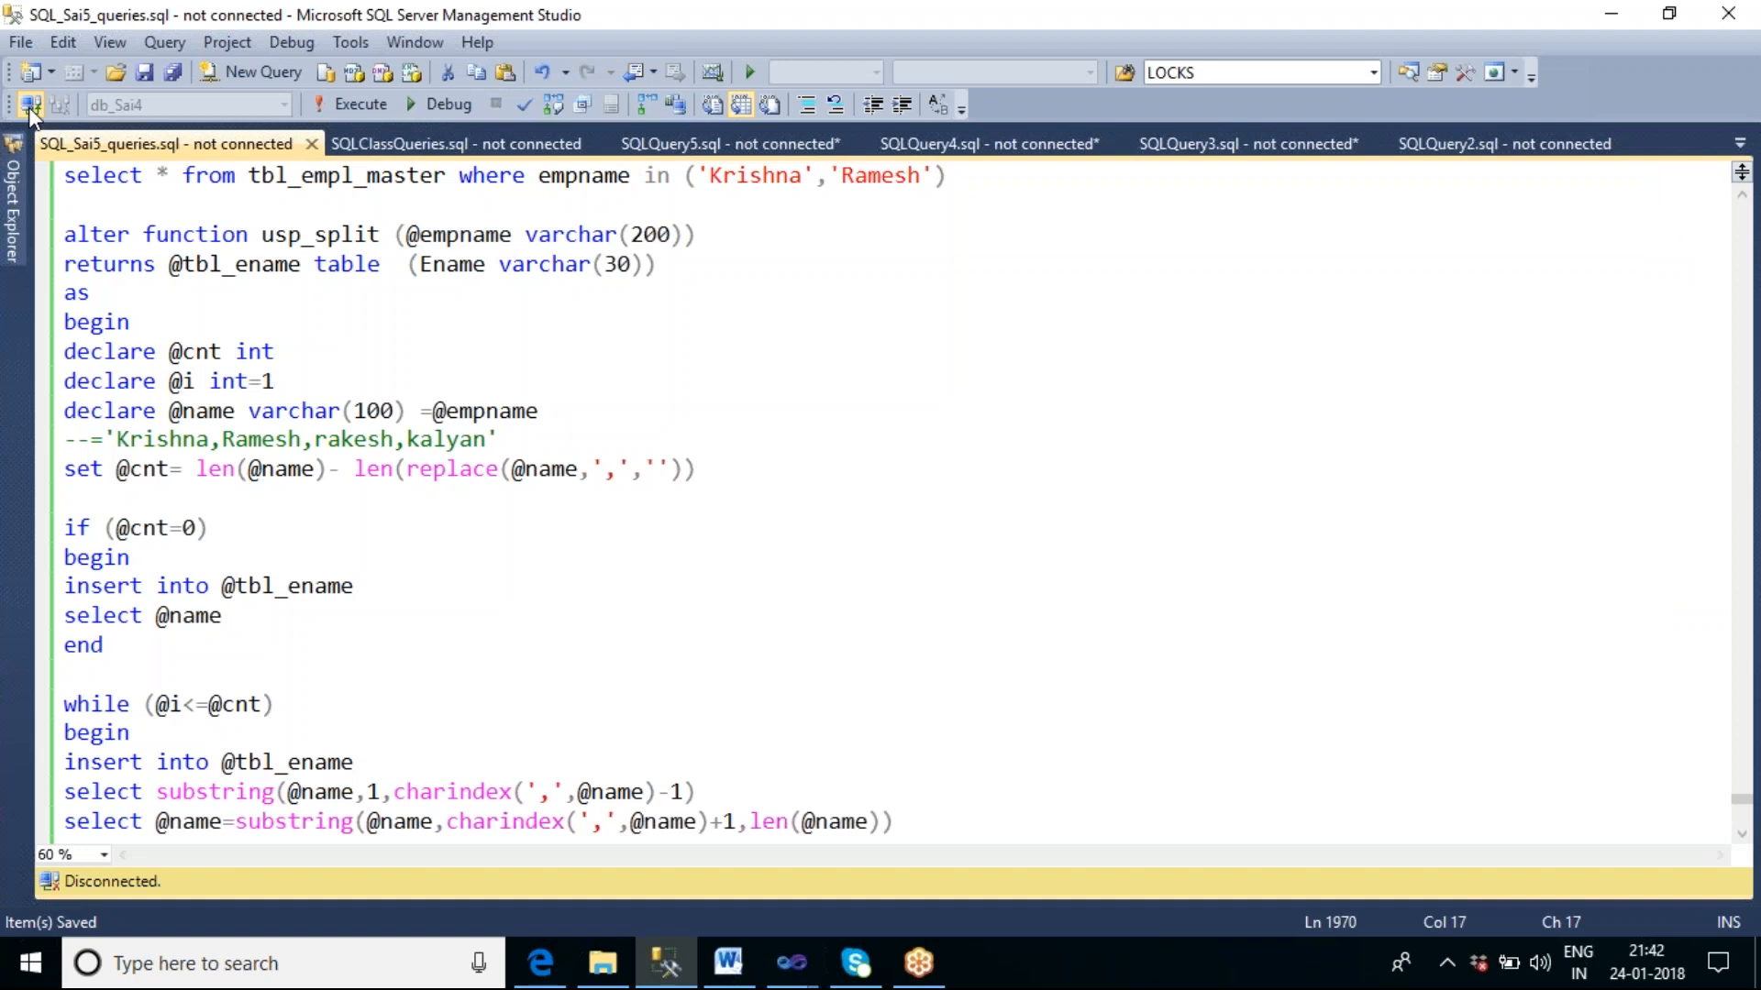
left_click(30, 105)
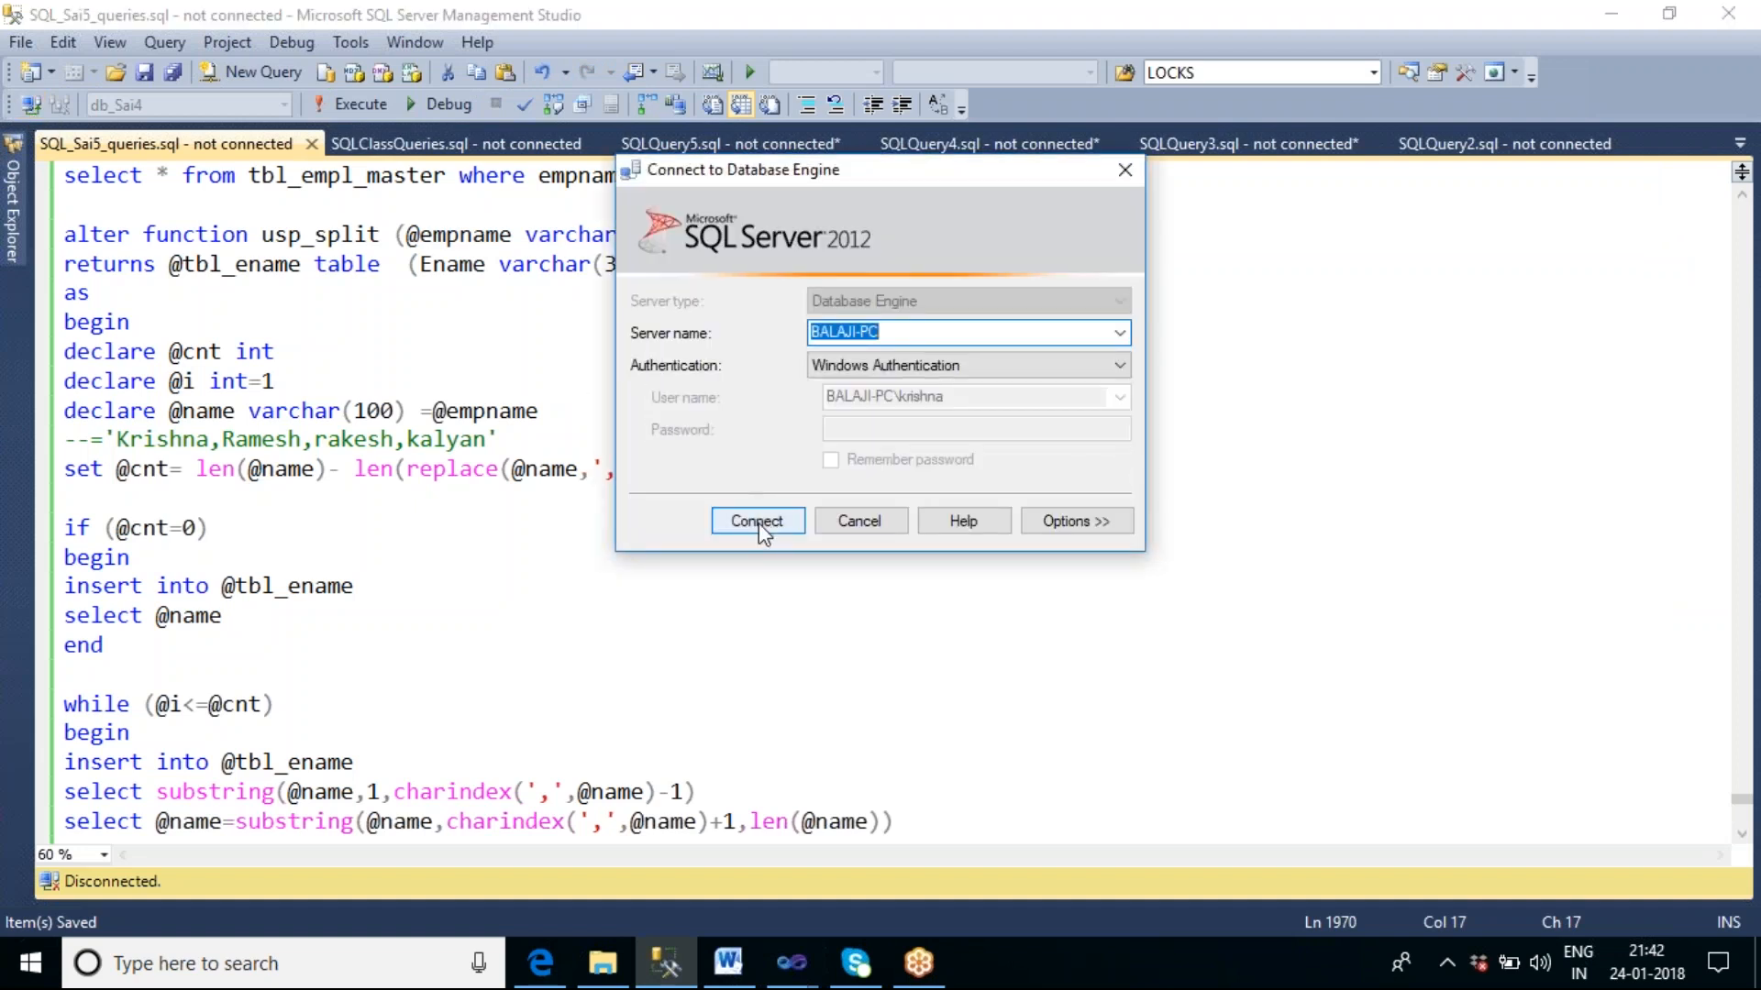
left_click(757, 521)
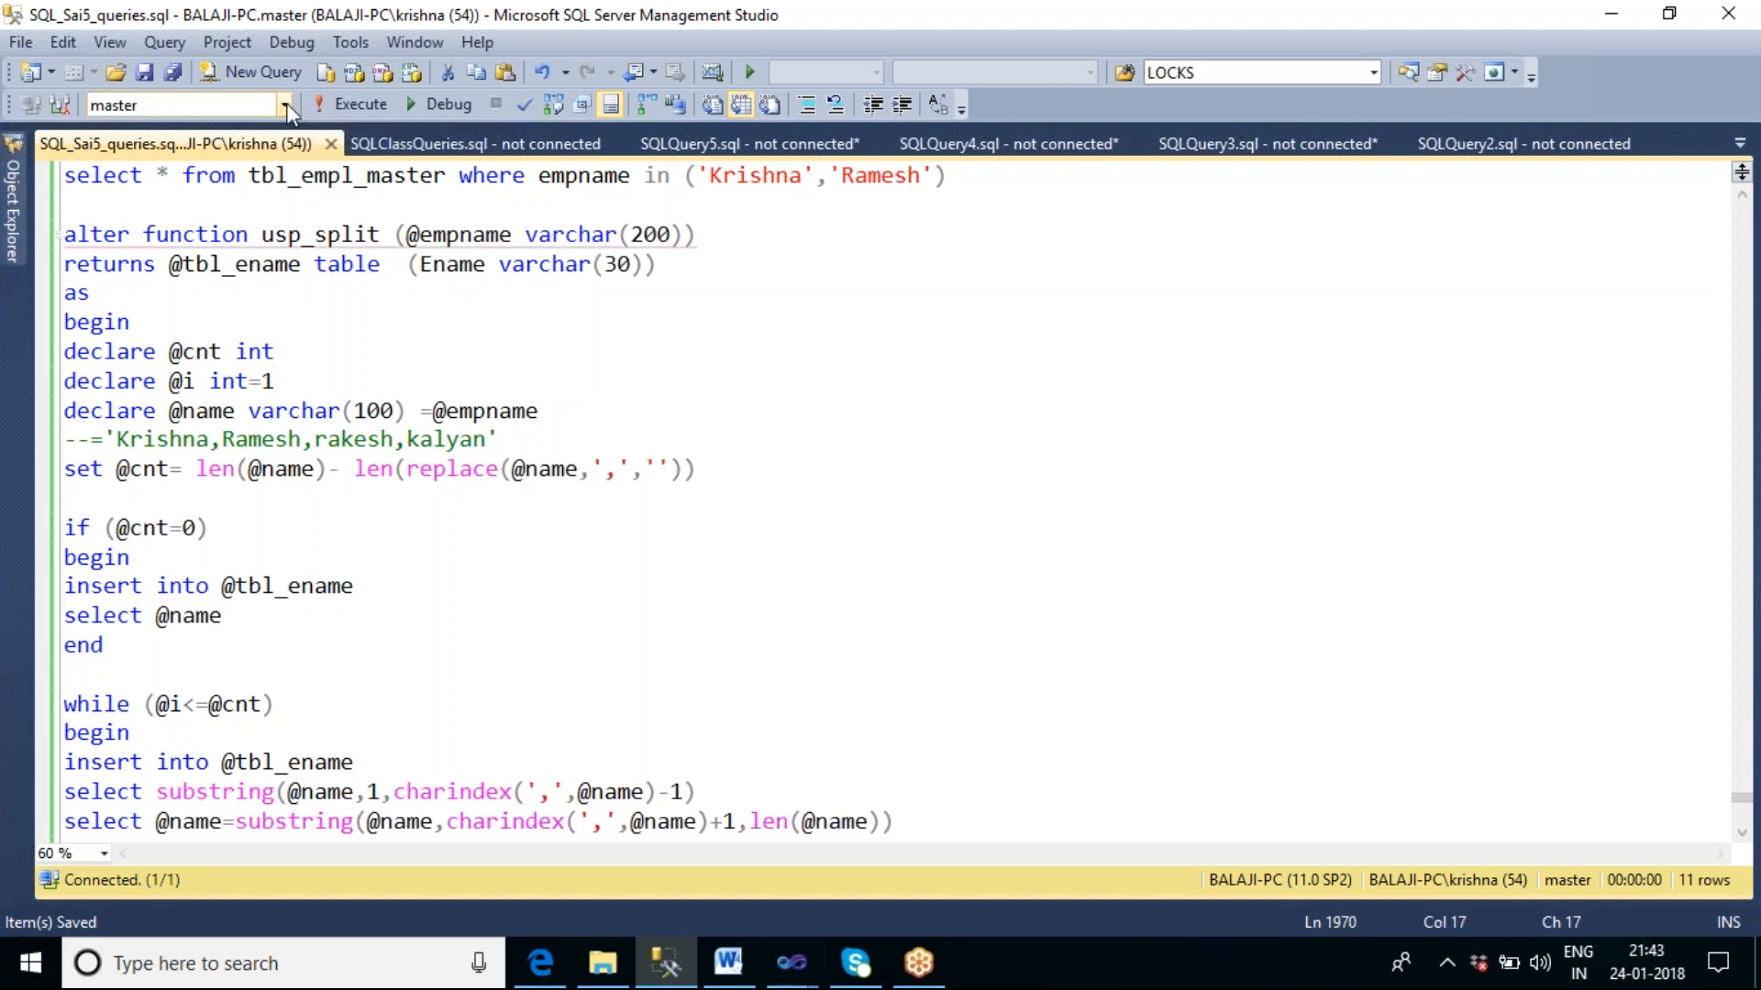
Step: Run the SQL_Sai5_queries.sql script against master and open two new blank query windows
left_click(362, 114)
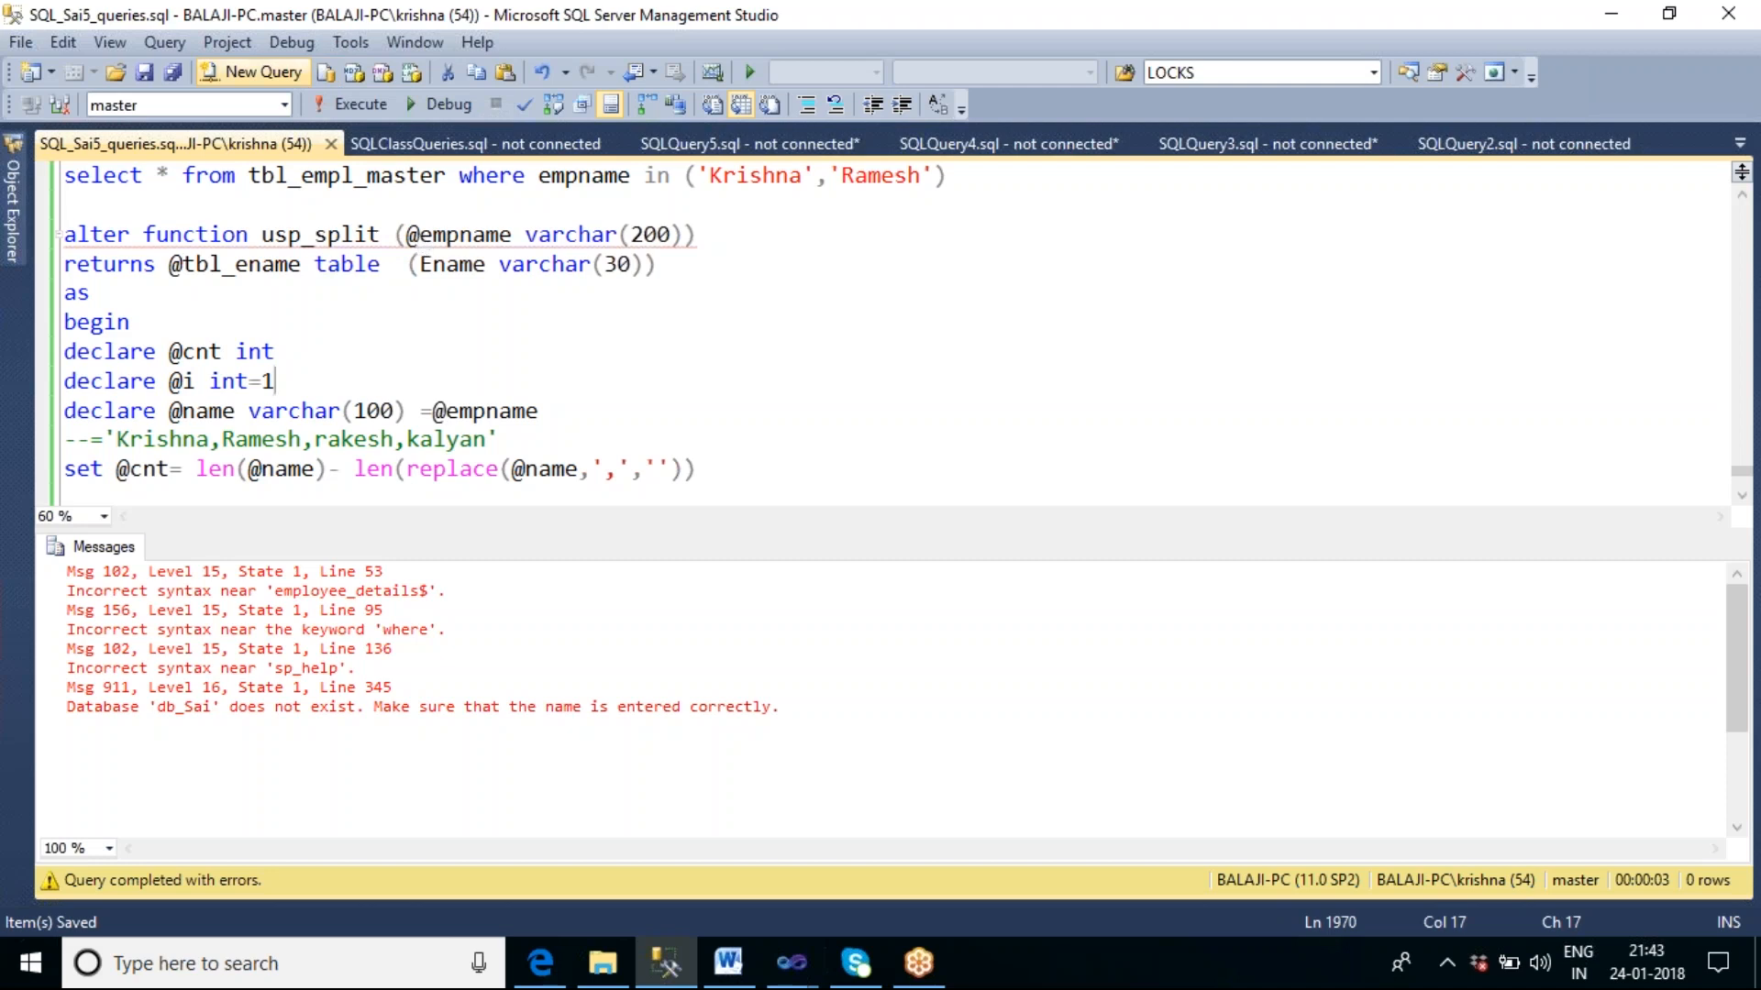
left_click(1729, 14)
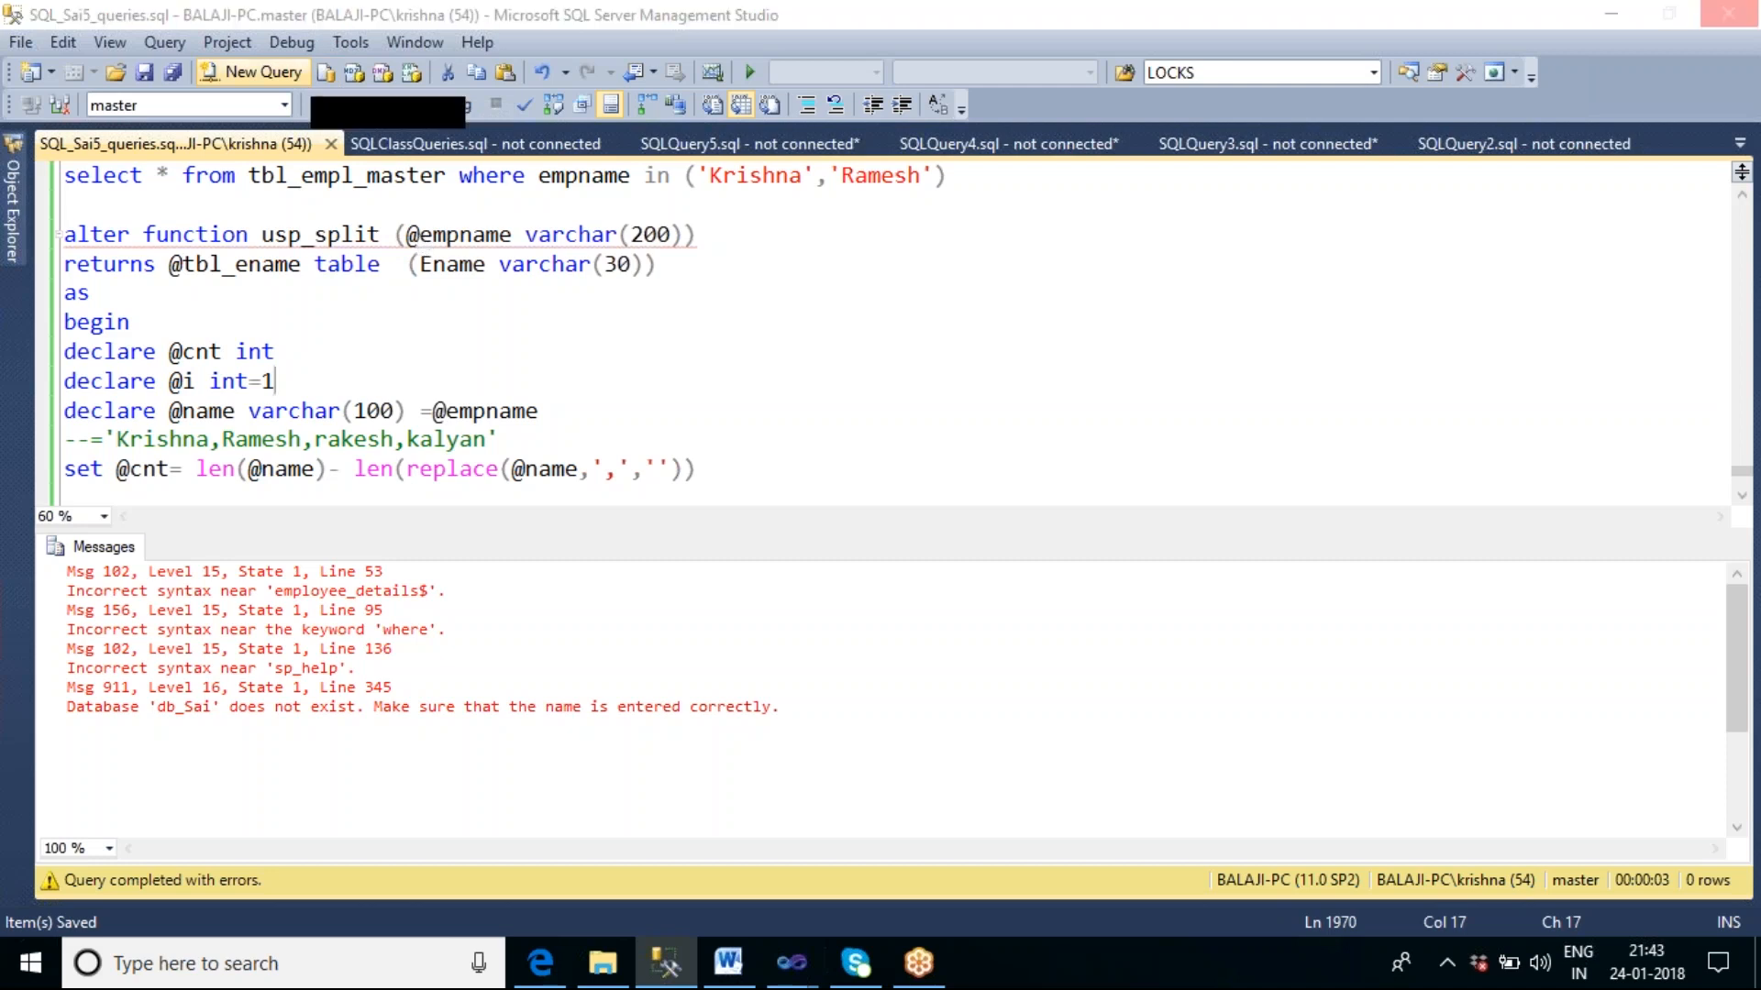
left_click(286, 74)
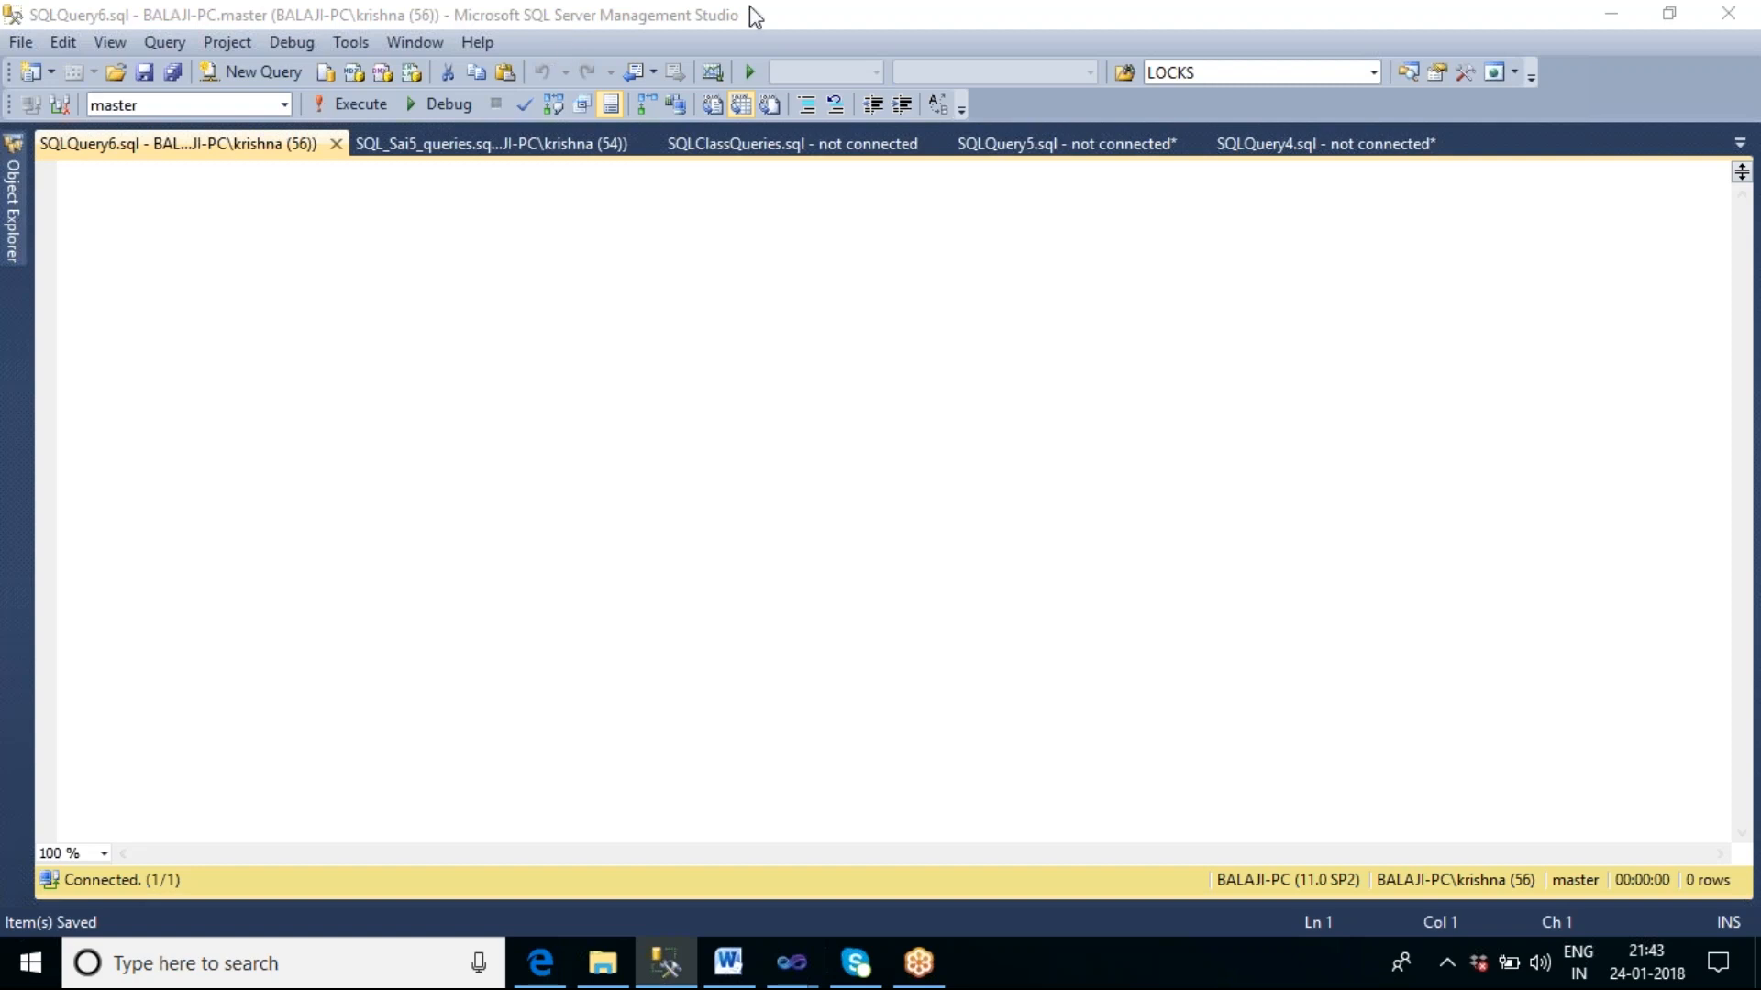
left_click(262, 71)
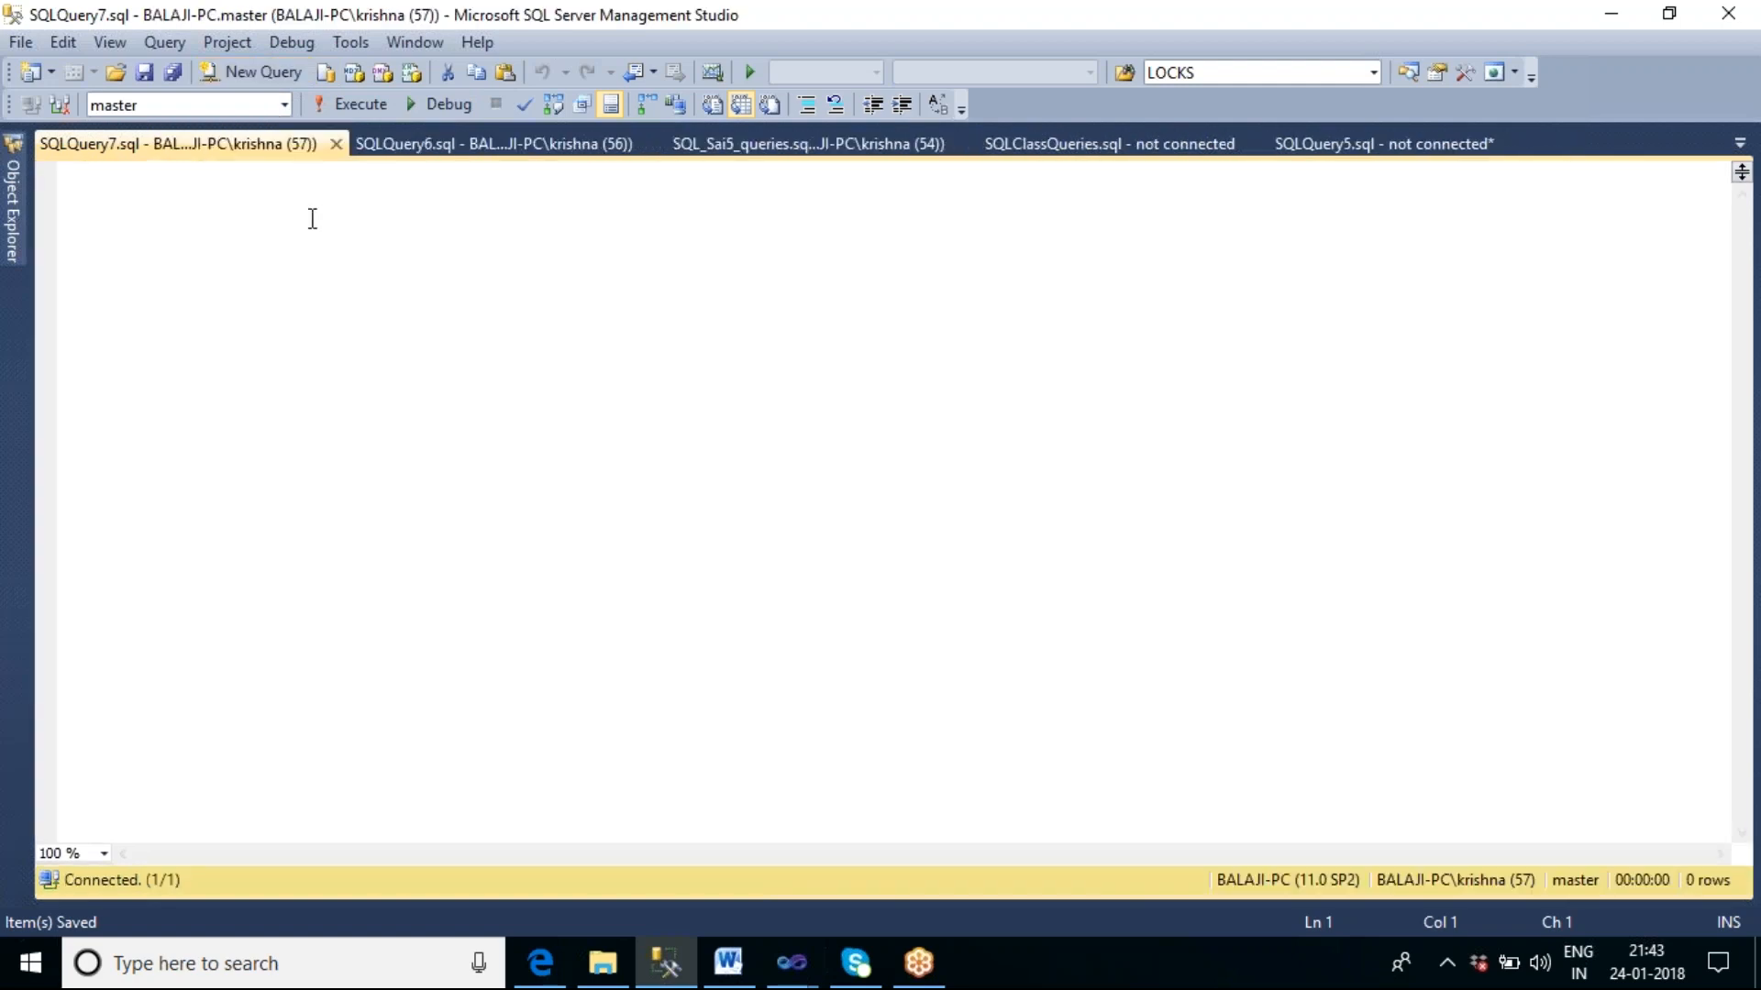
Step: Enter the statement "use db_sai4" in the blank query and execute it
type("us")
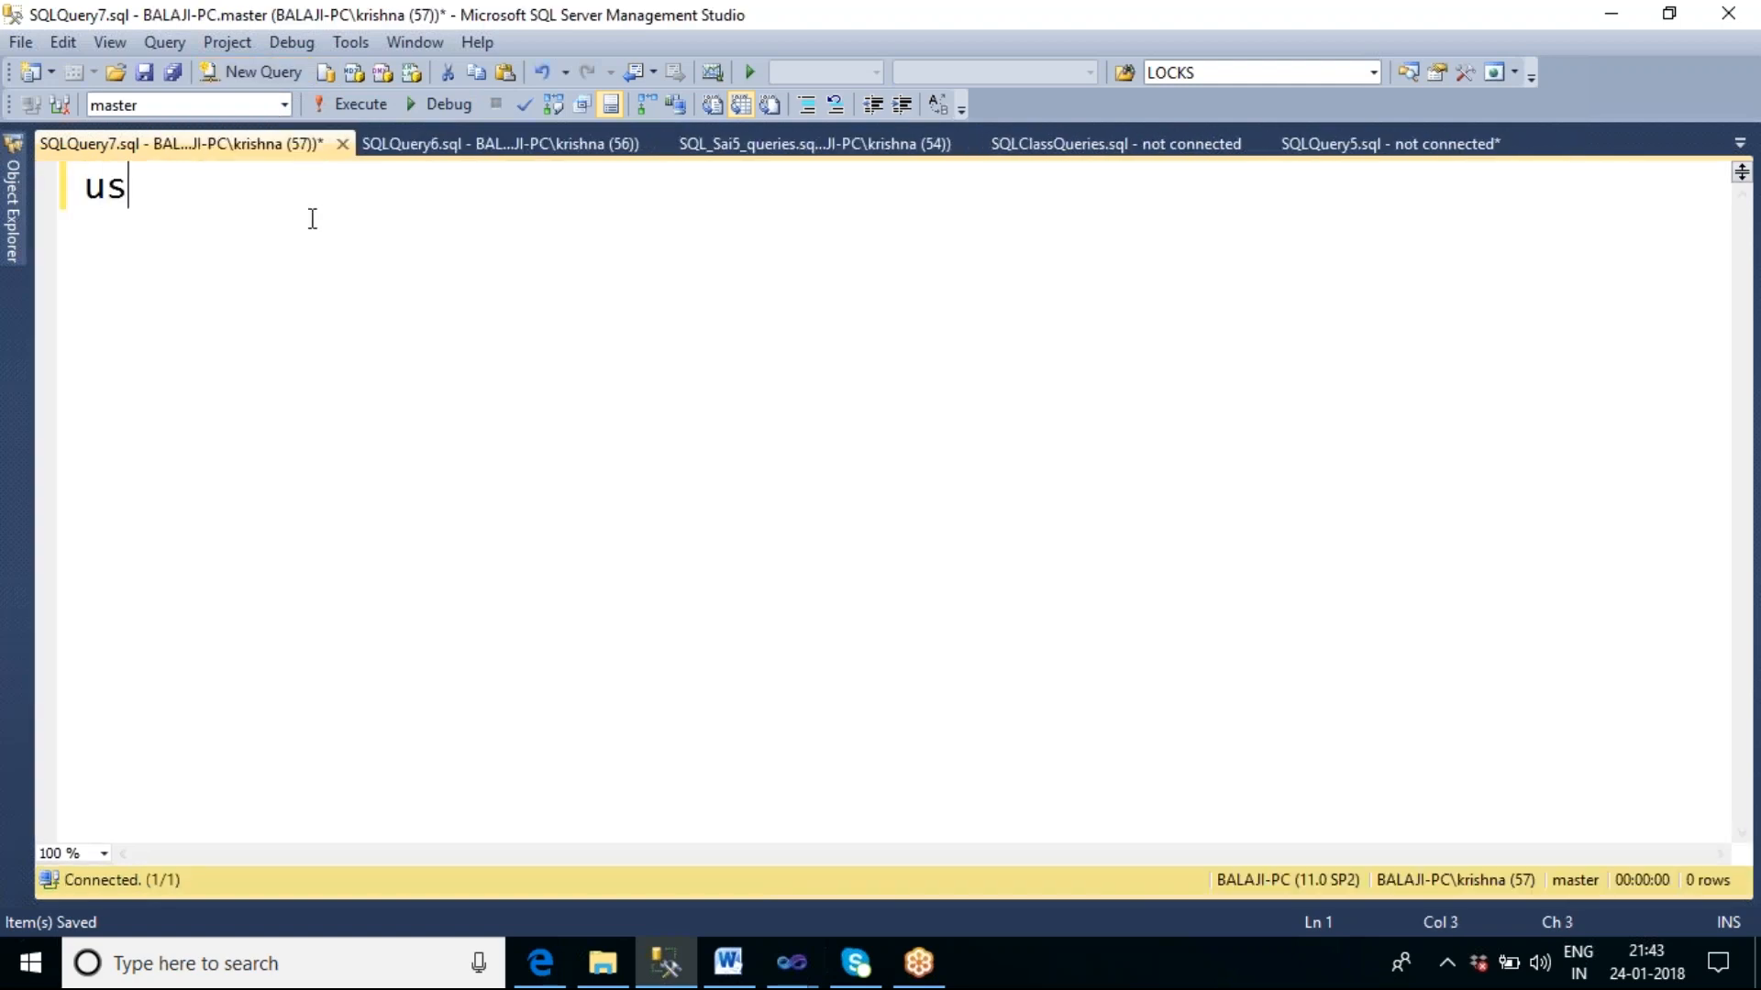
type("e db_s")
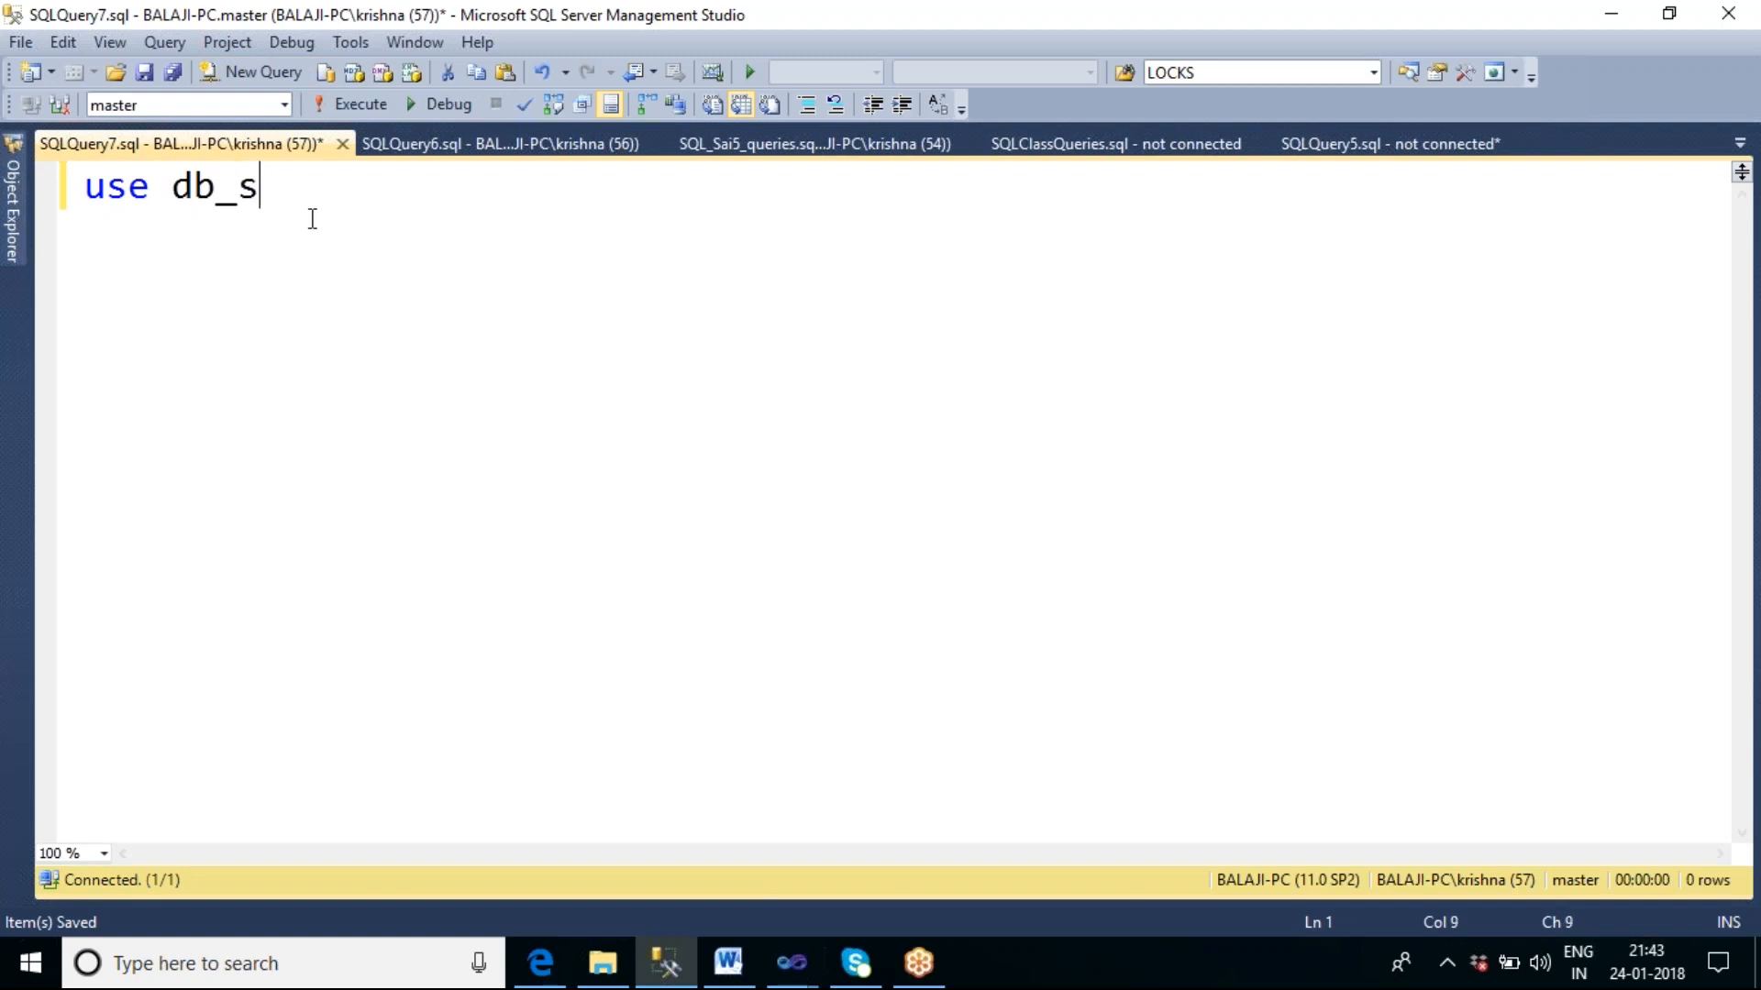
type("ai4")
key("F5")
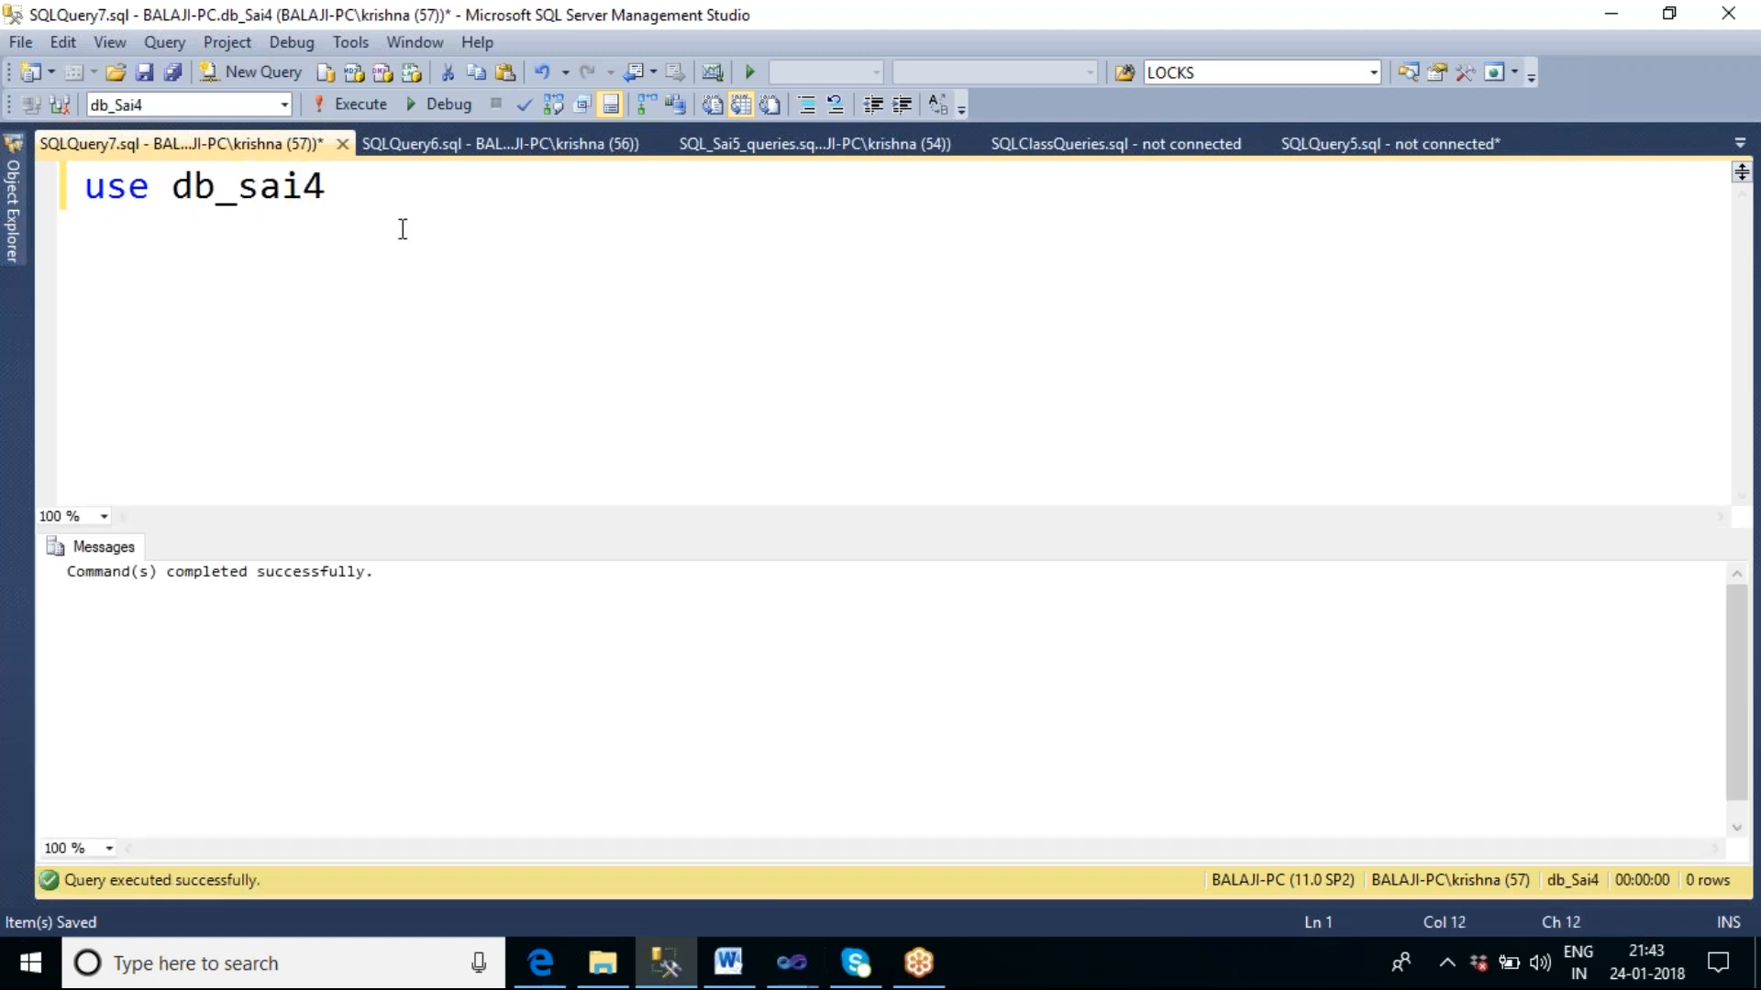
Step: Replace the use statement with "select * from tbl_fuzzy" and execute the query
left_click_drag(370, 204, 86, 216)
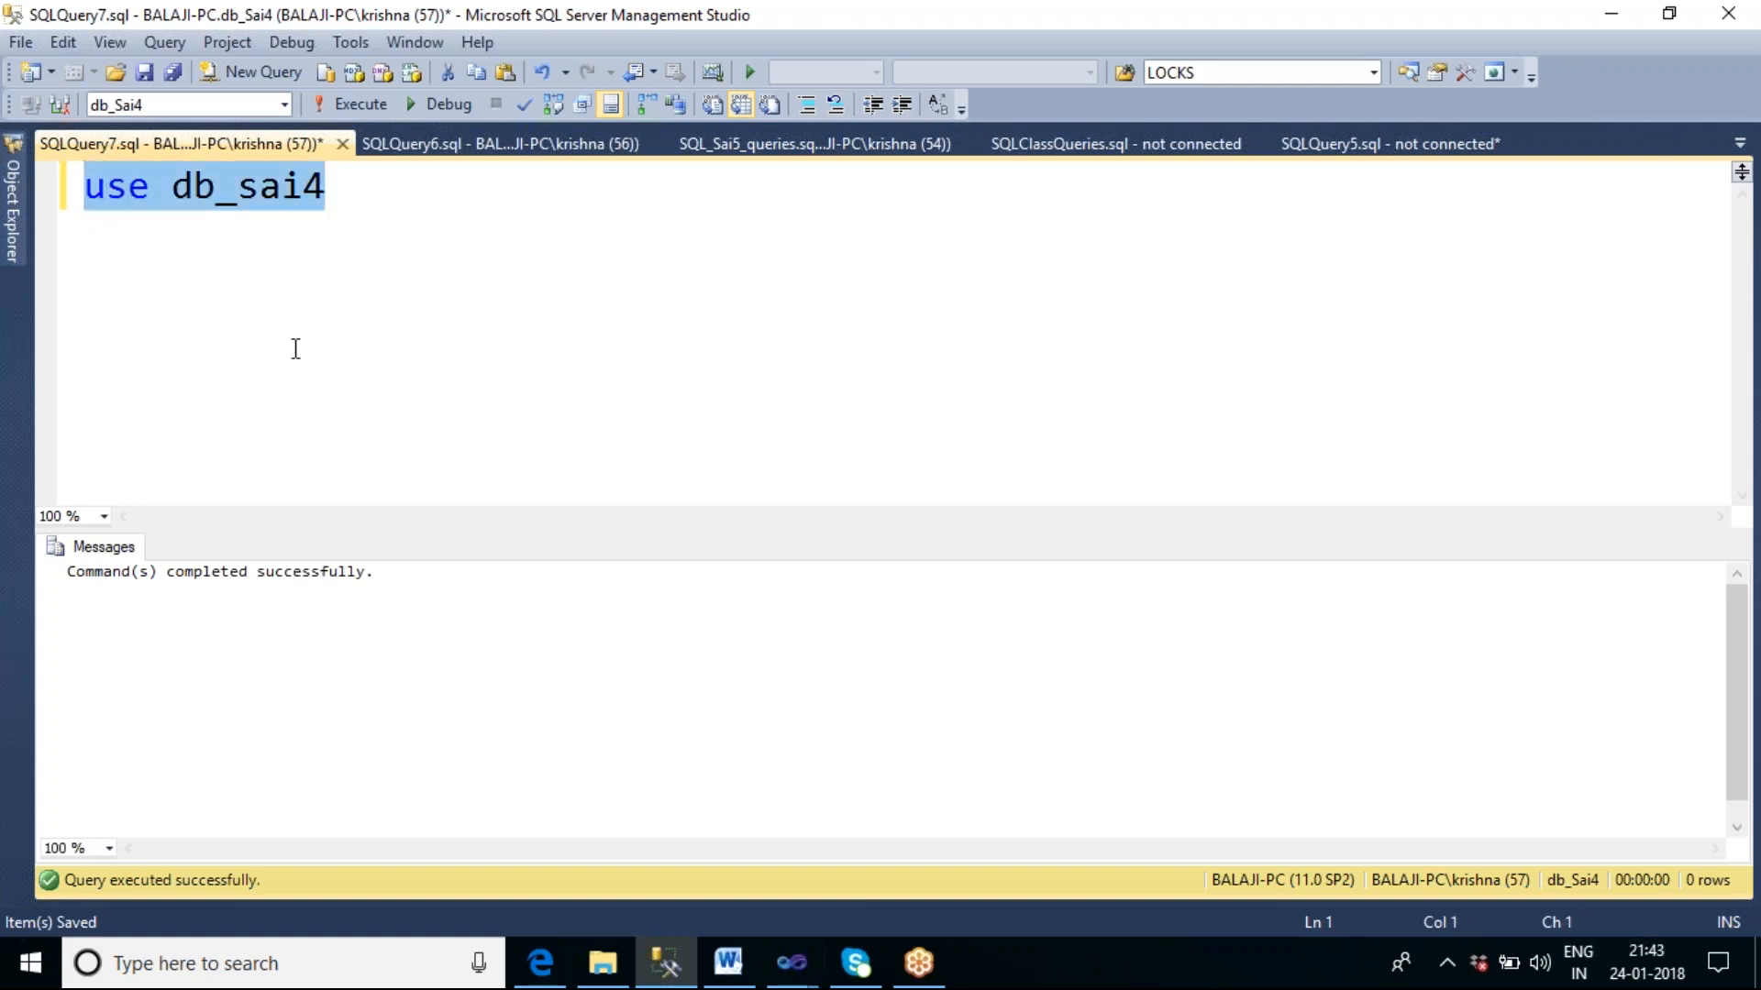
type("select ")
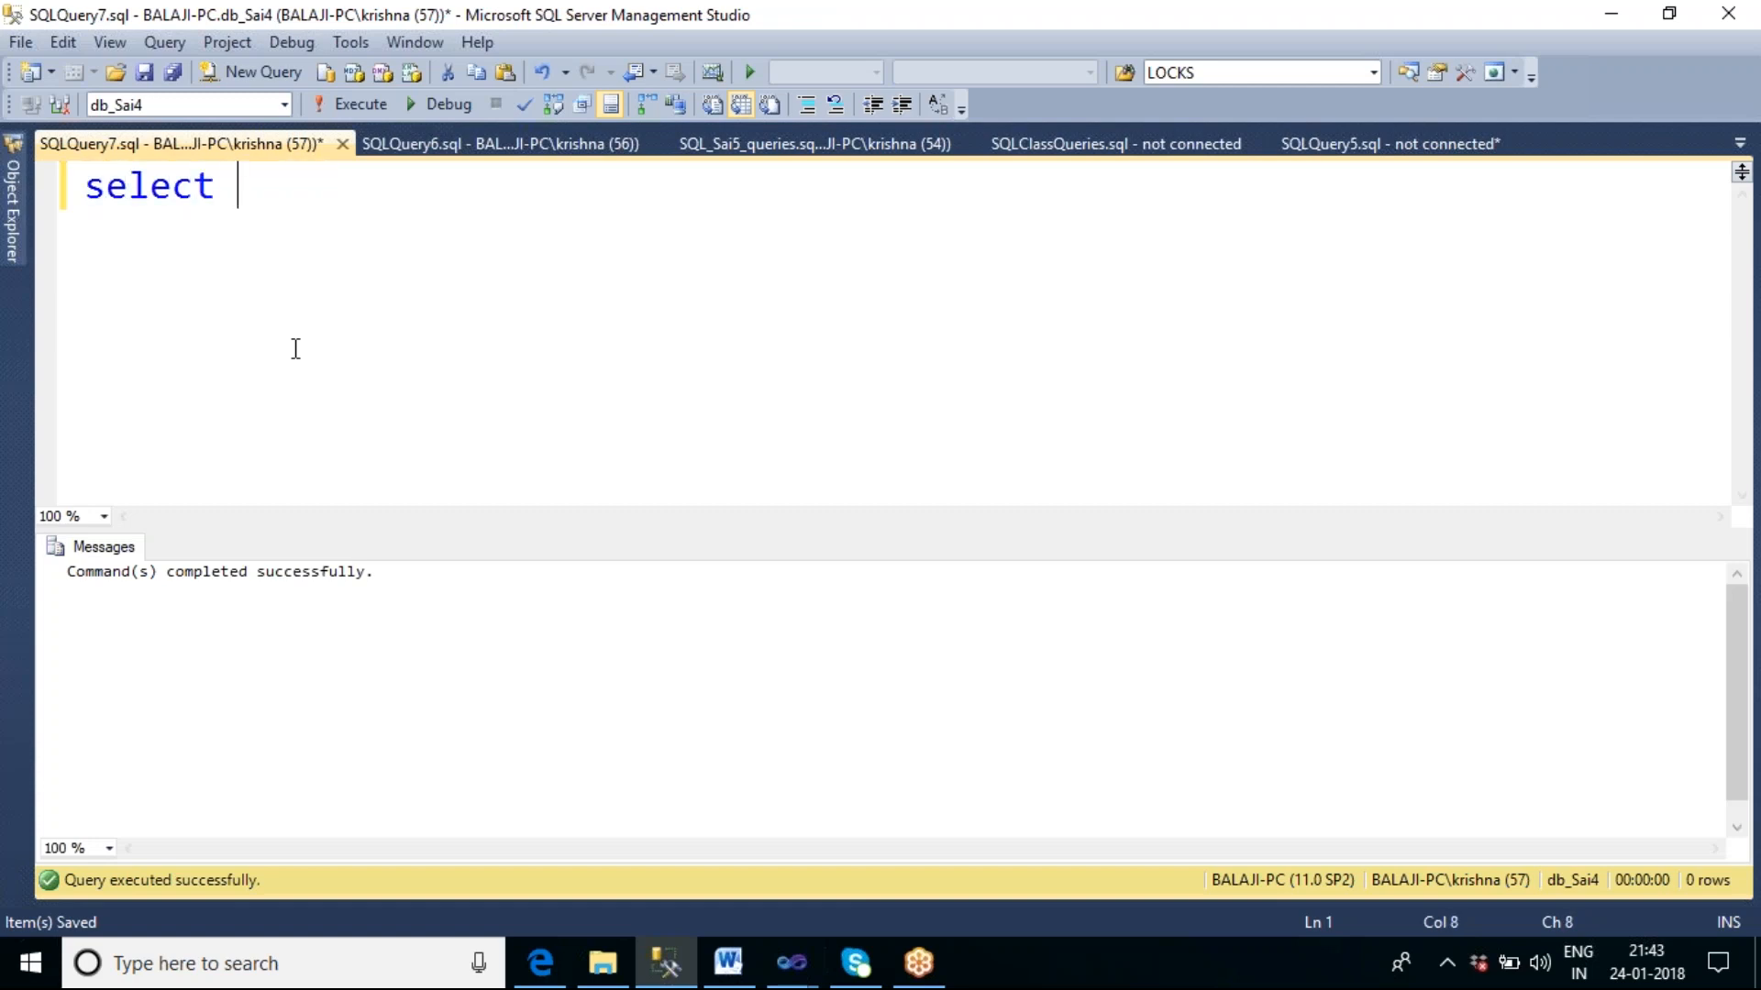
type("* from ")
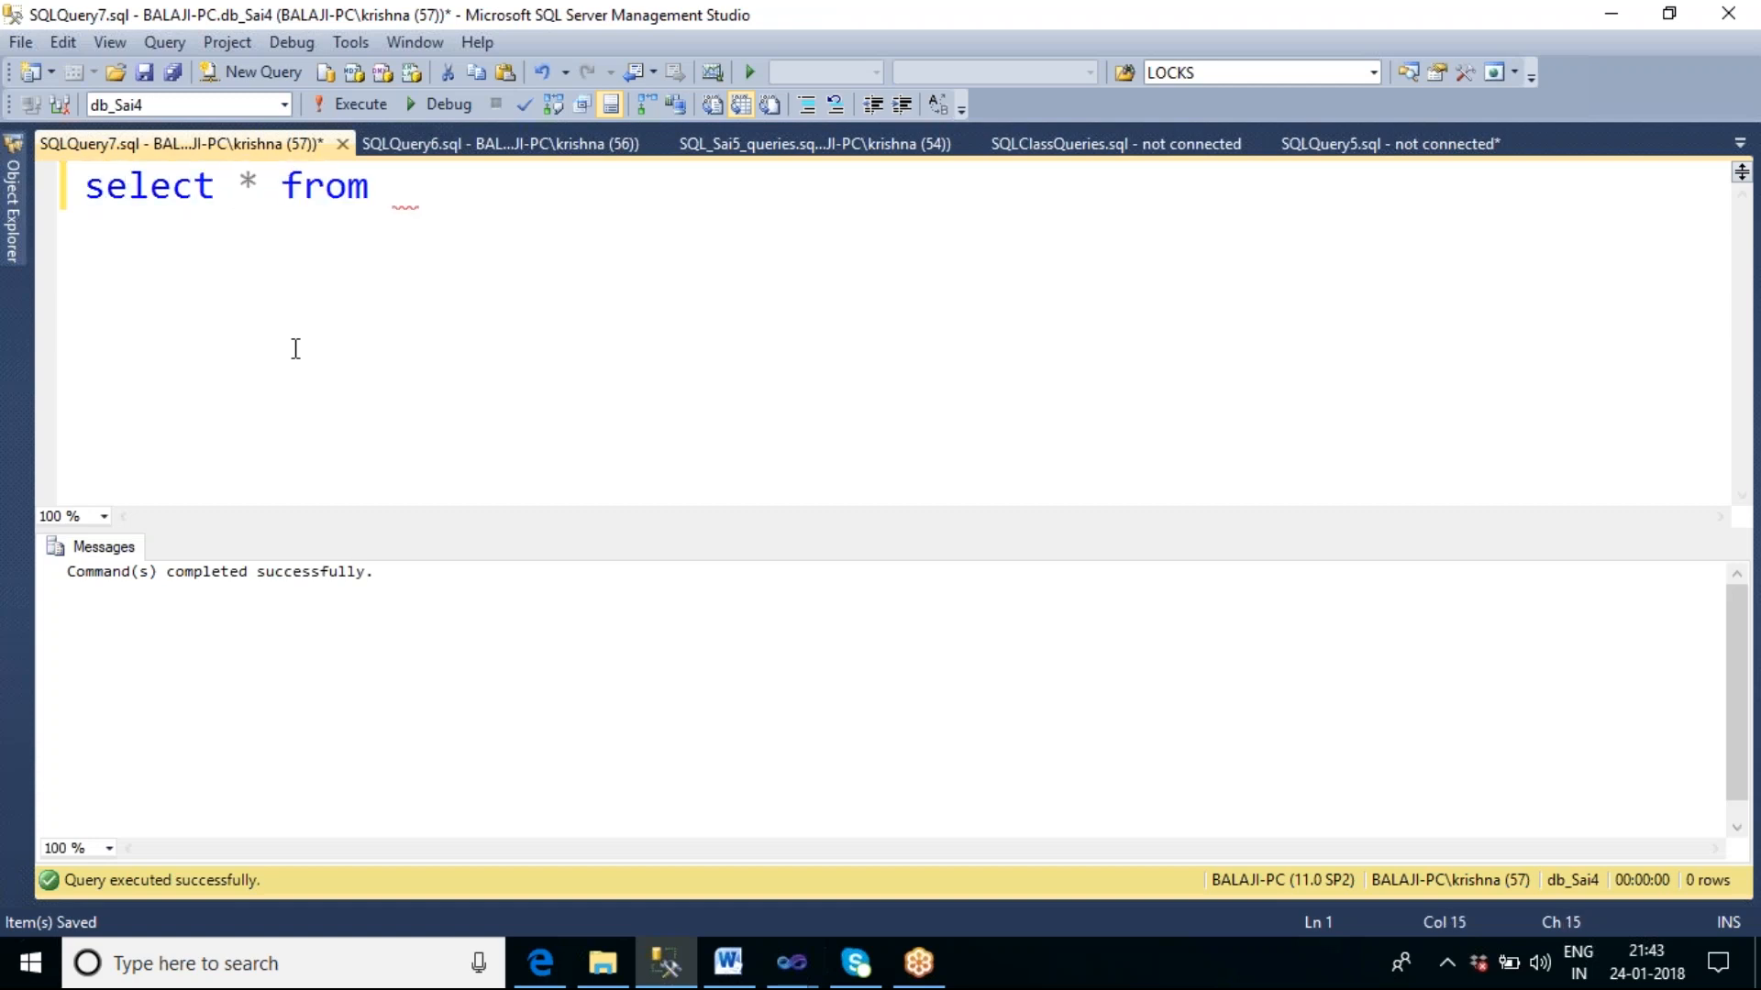
type("tbl_fuzzy")
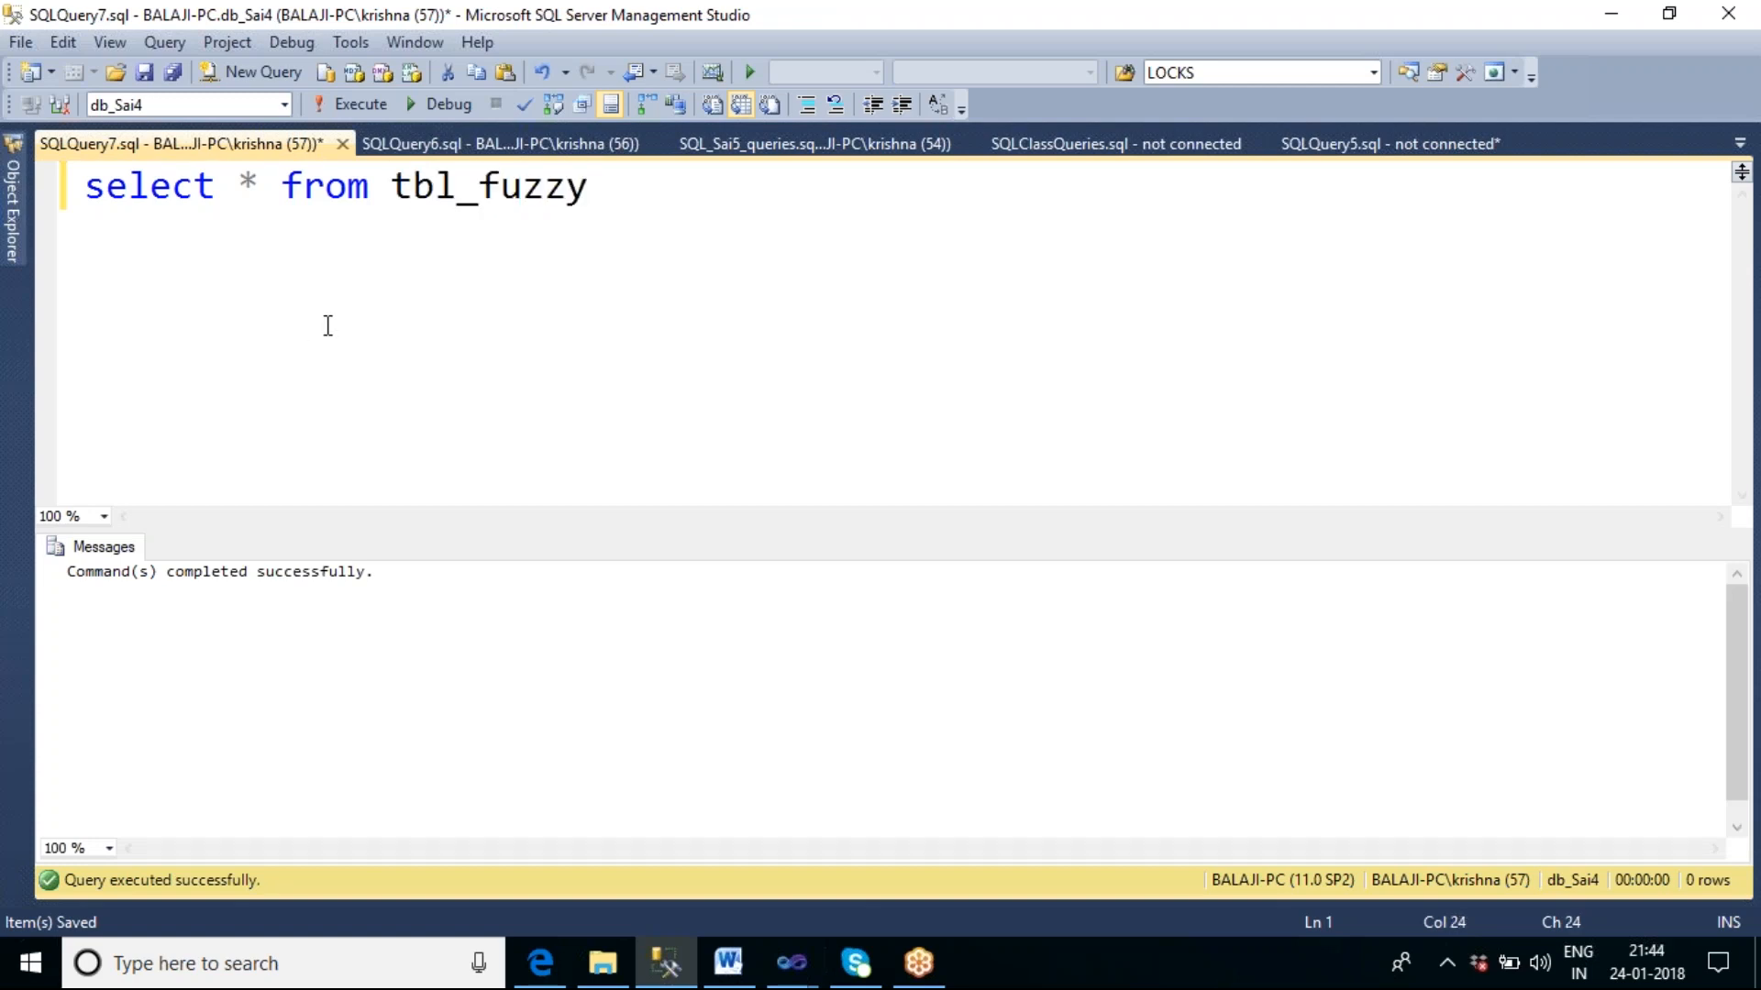
key("F5")
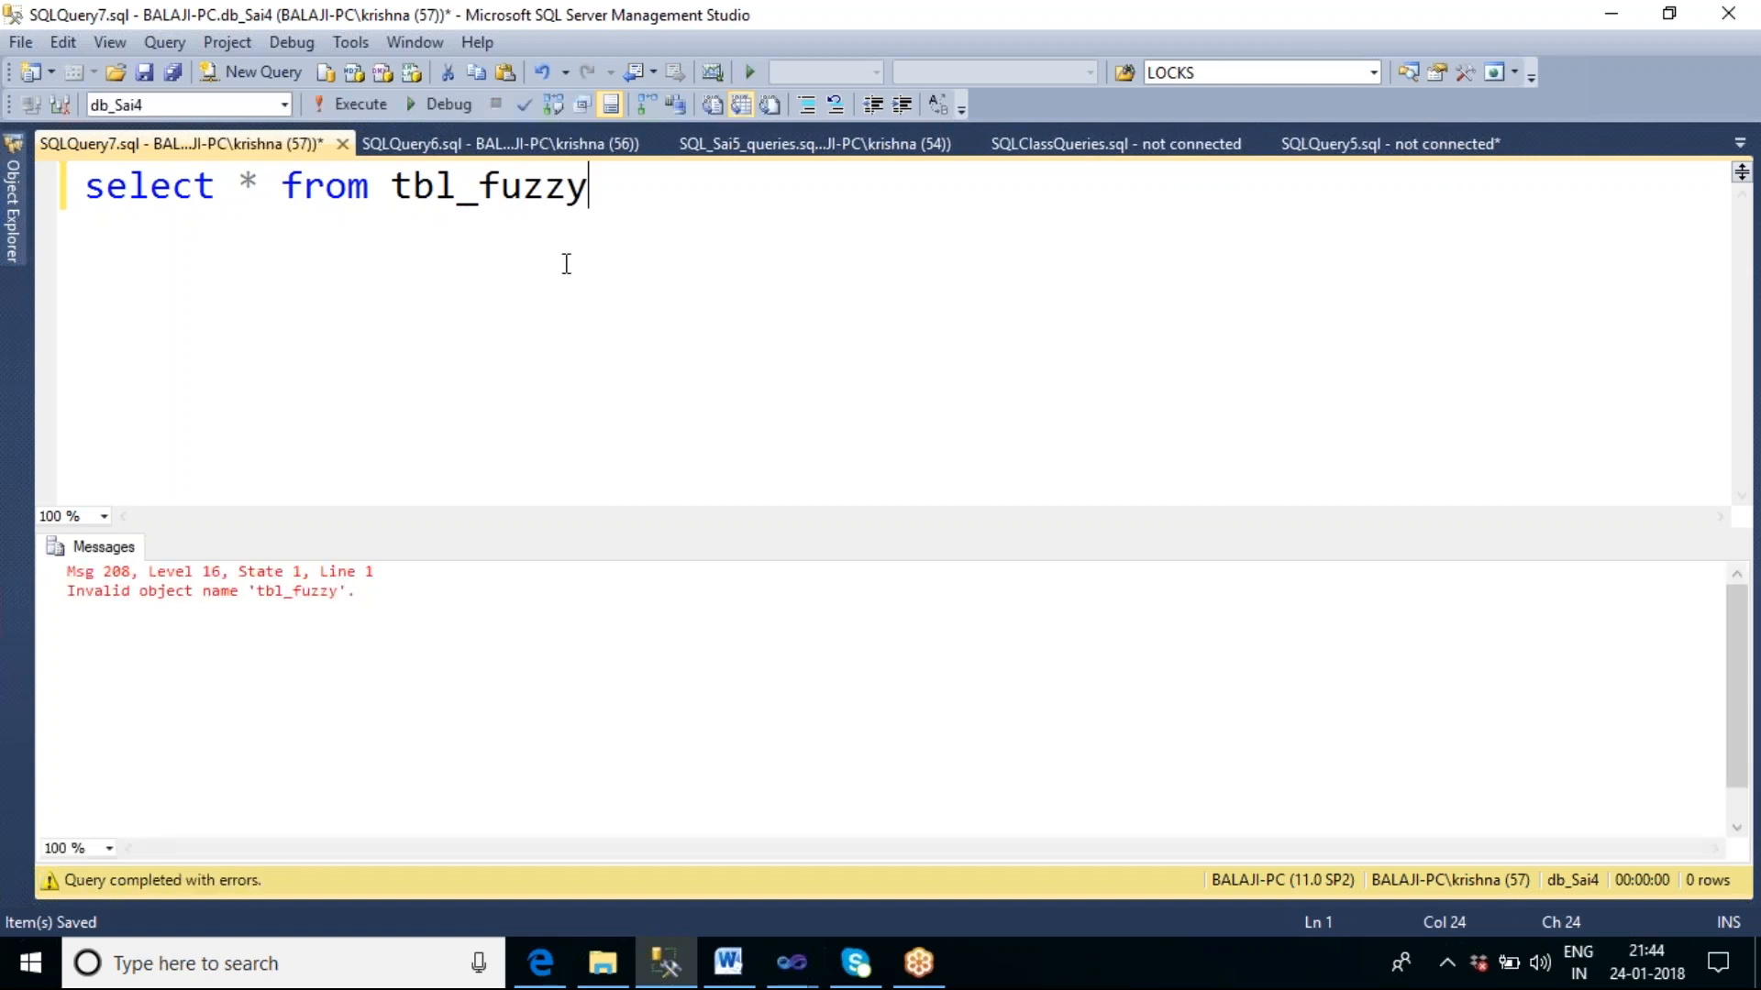
Step: Change the queried table name to tbl_fuzzy_grp and execute the query
key("BackSpace")
key("BackSpace")
key("BackSpace")
key("BackSpace")
key("BackSpace")
key("BackSpace")
key("BackSpace")
key("BackSpace")
key("BackSpace")
type("tbl")
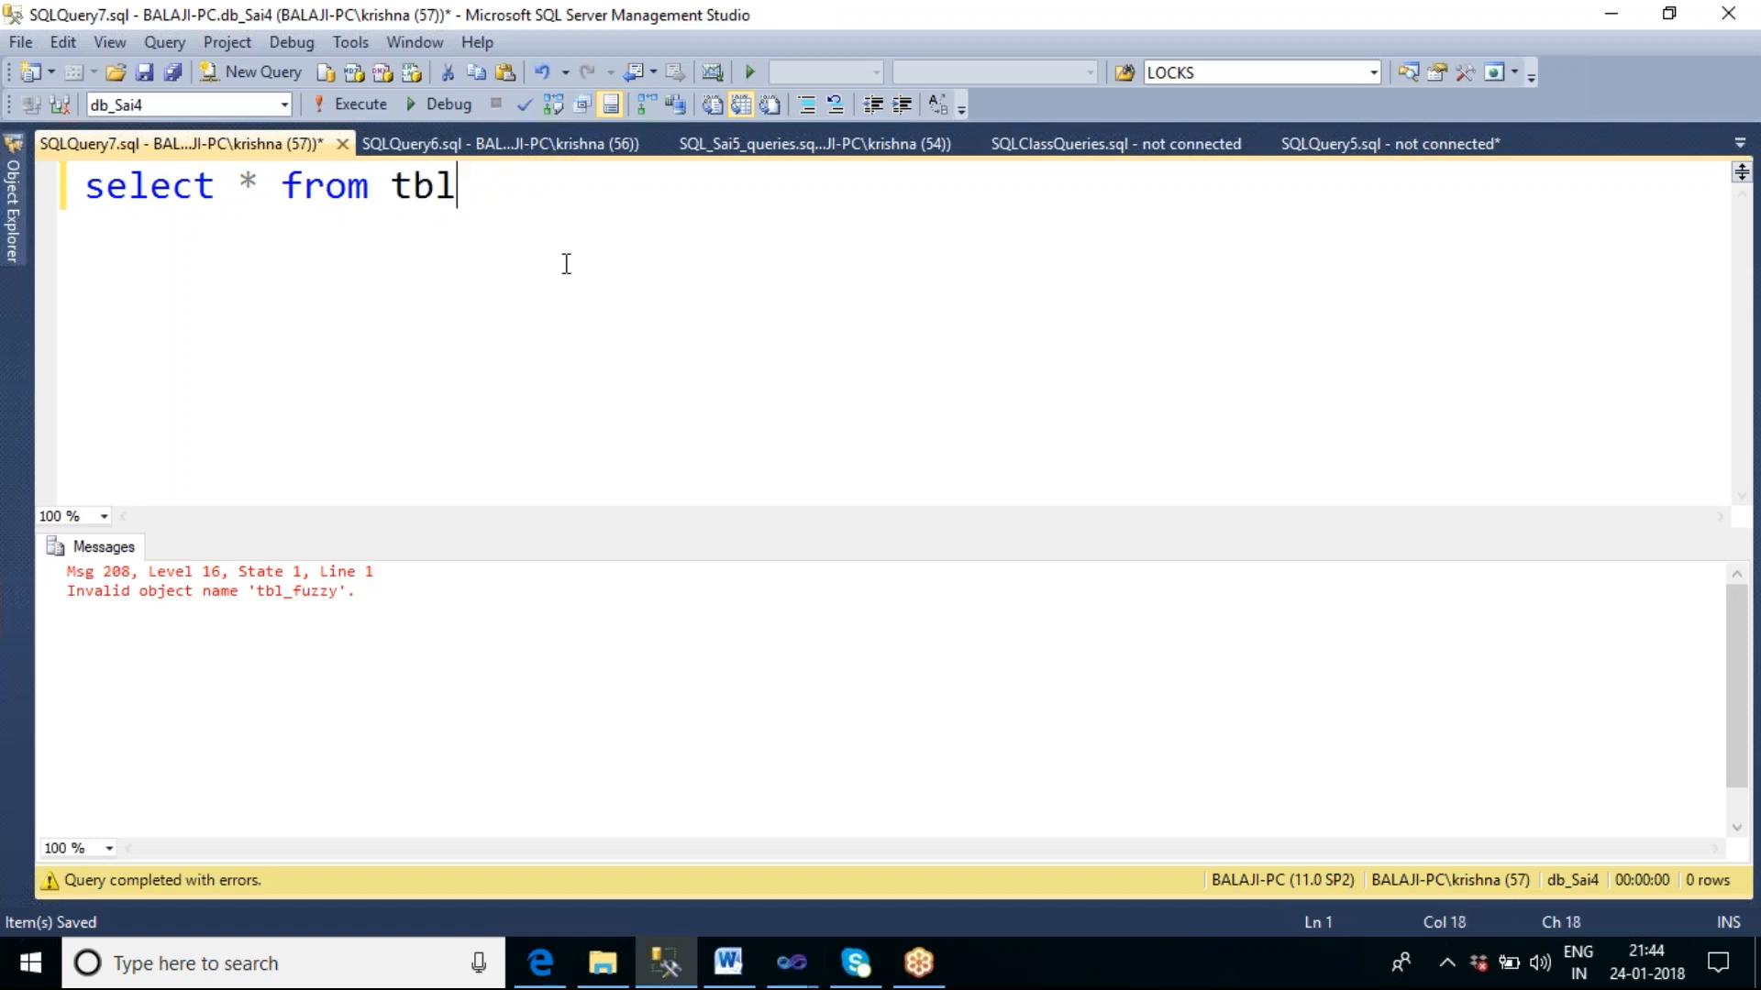
type("_fuzzy_grp")
key("F5")
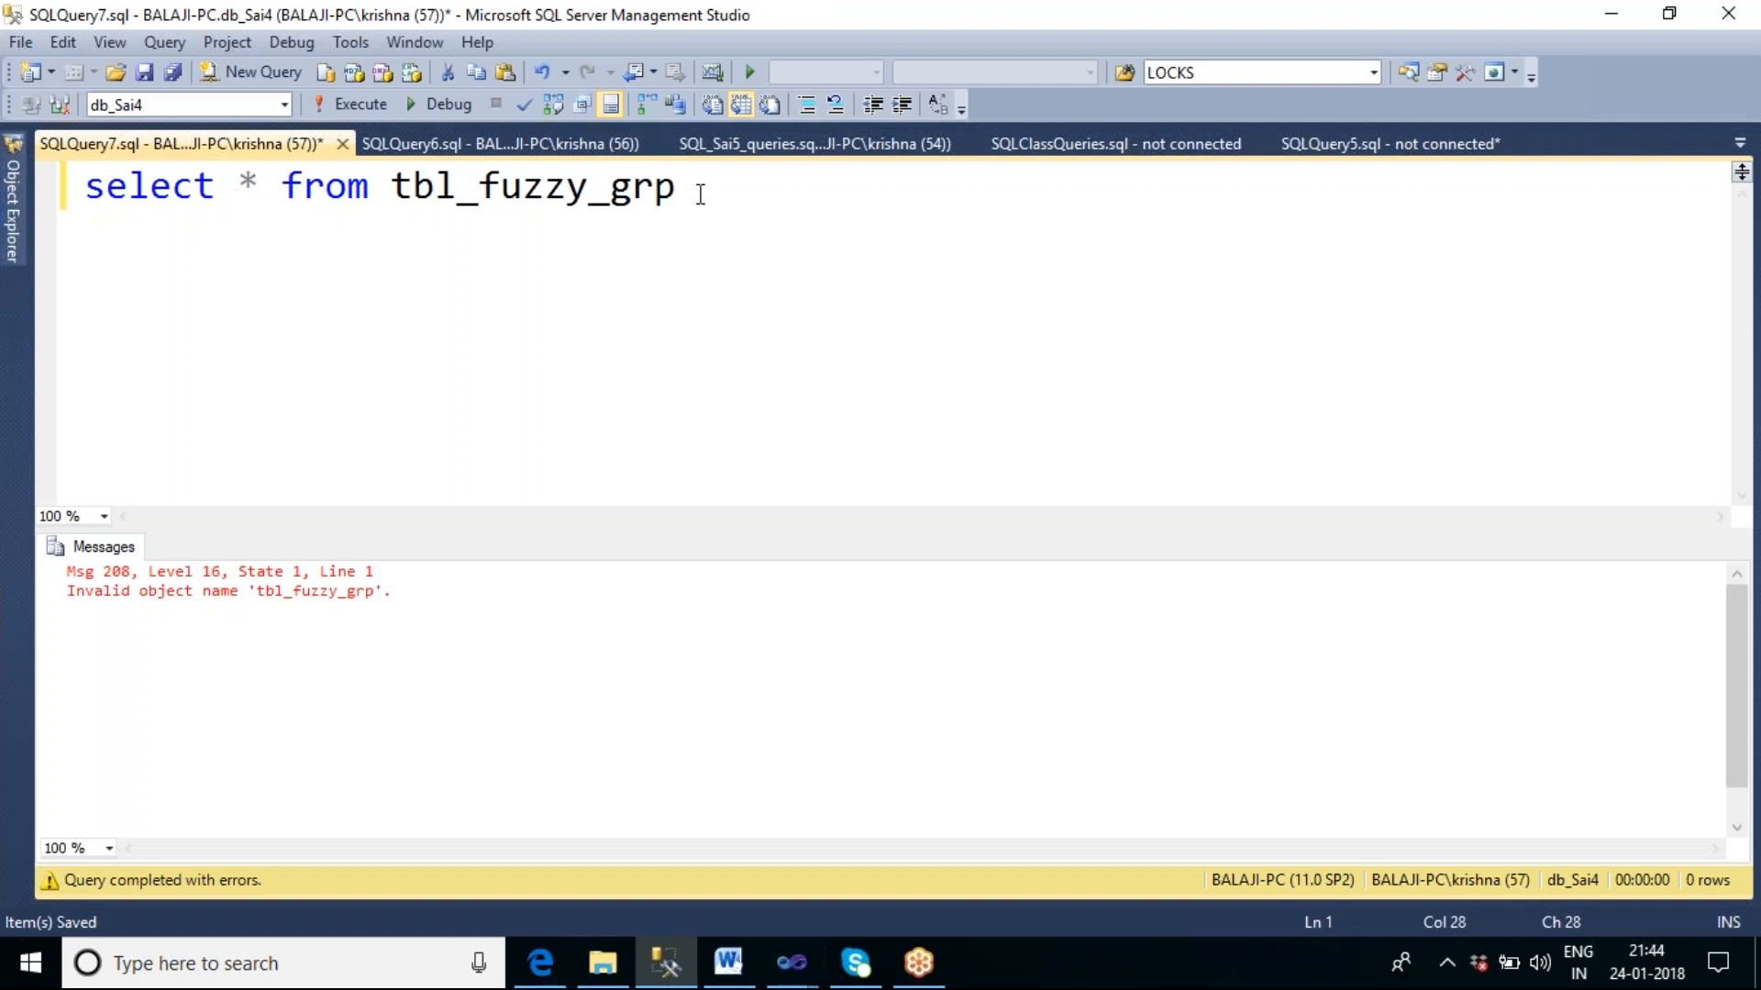
Step: Insert "use db_krishna" on a new line above the select statement and execute only that line
key("Home")
key("Return")
key("Up")
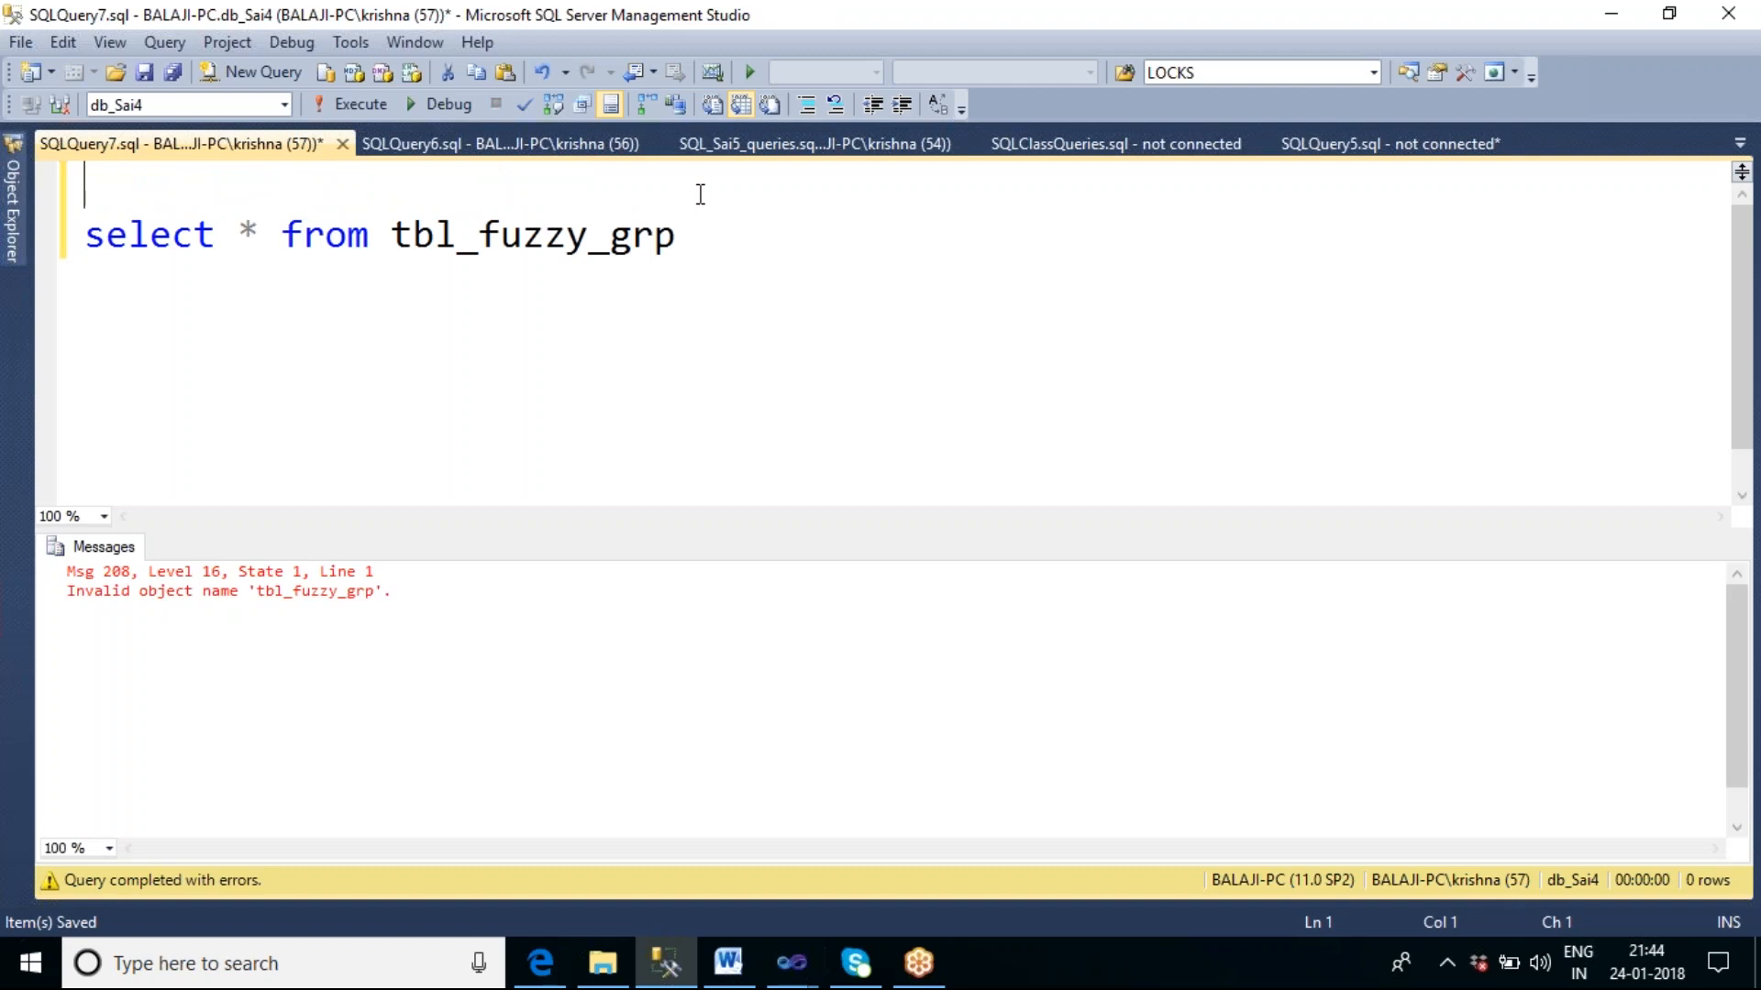
type("use db_kru")
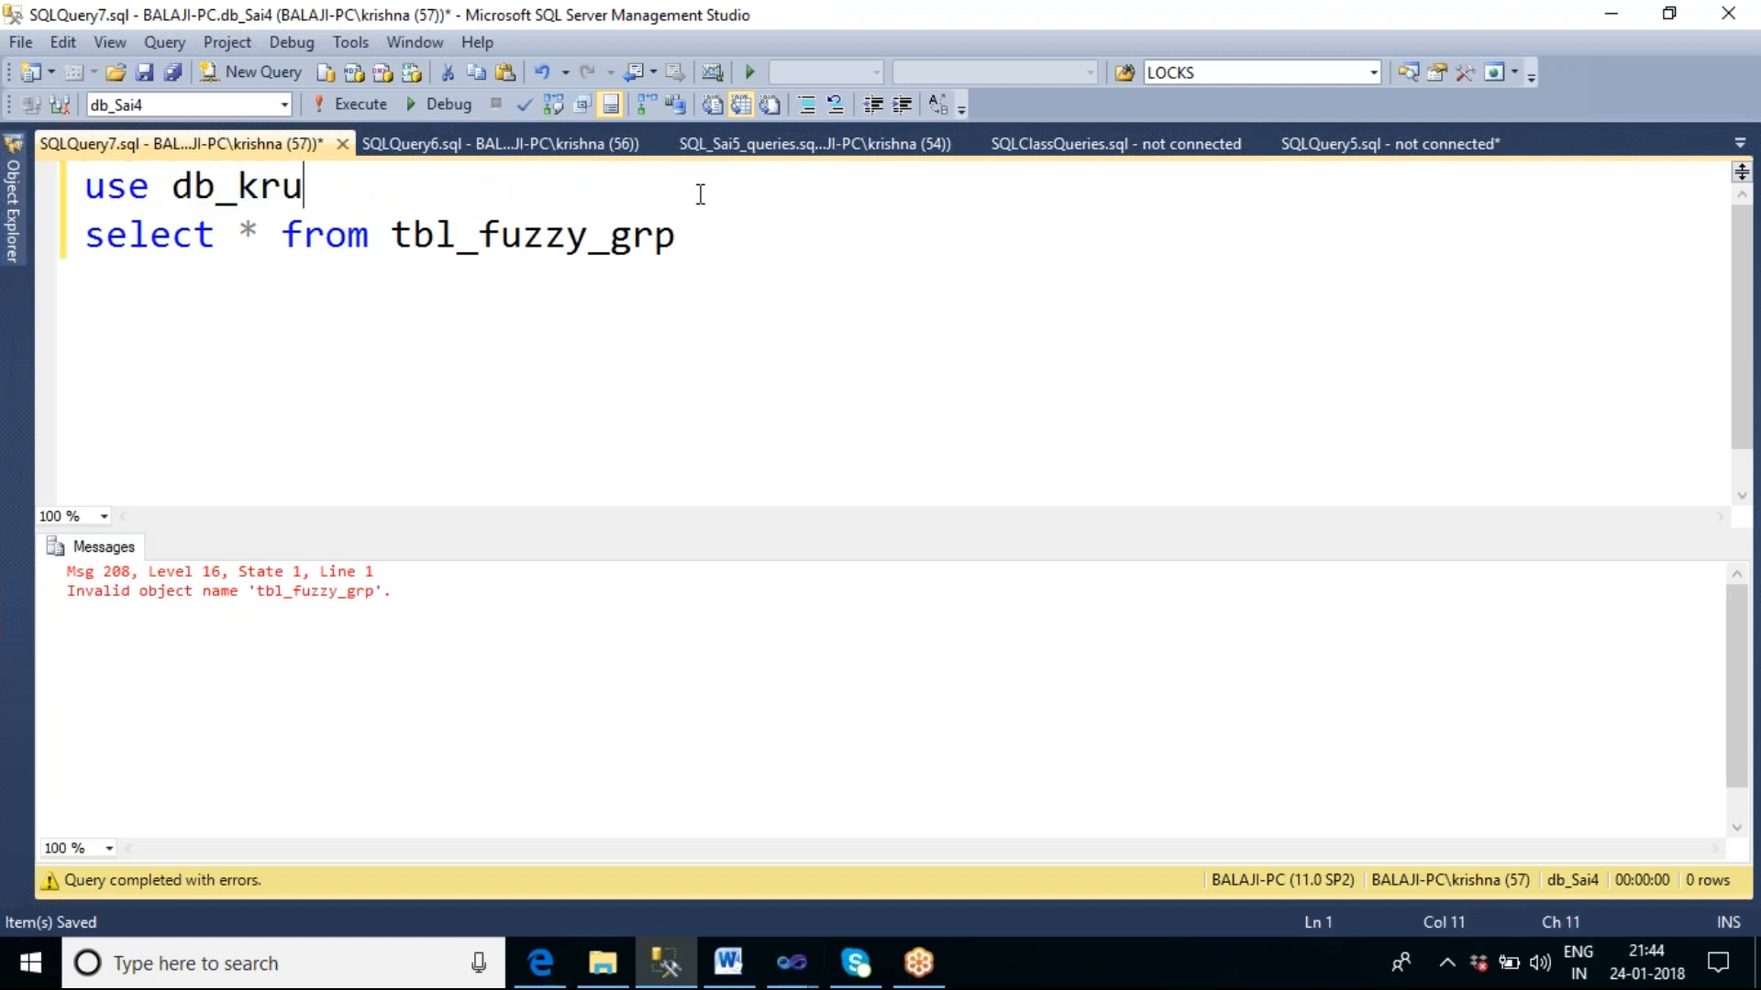
key("BackSpace")
type("ishna")
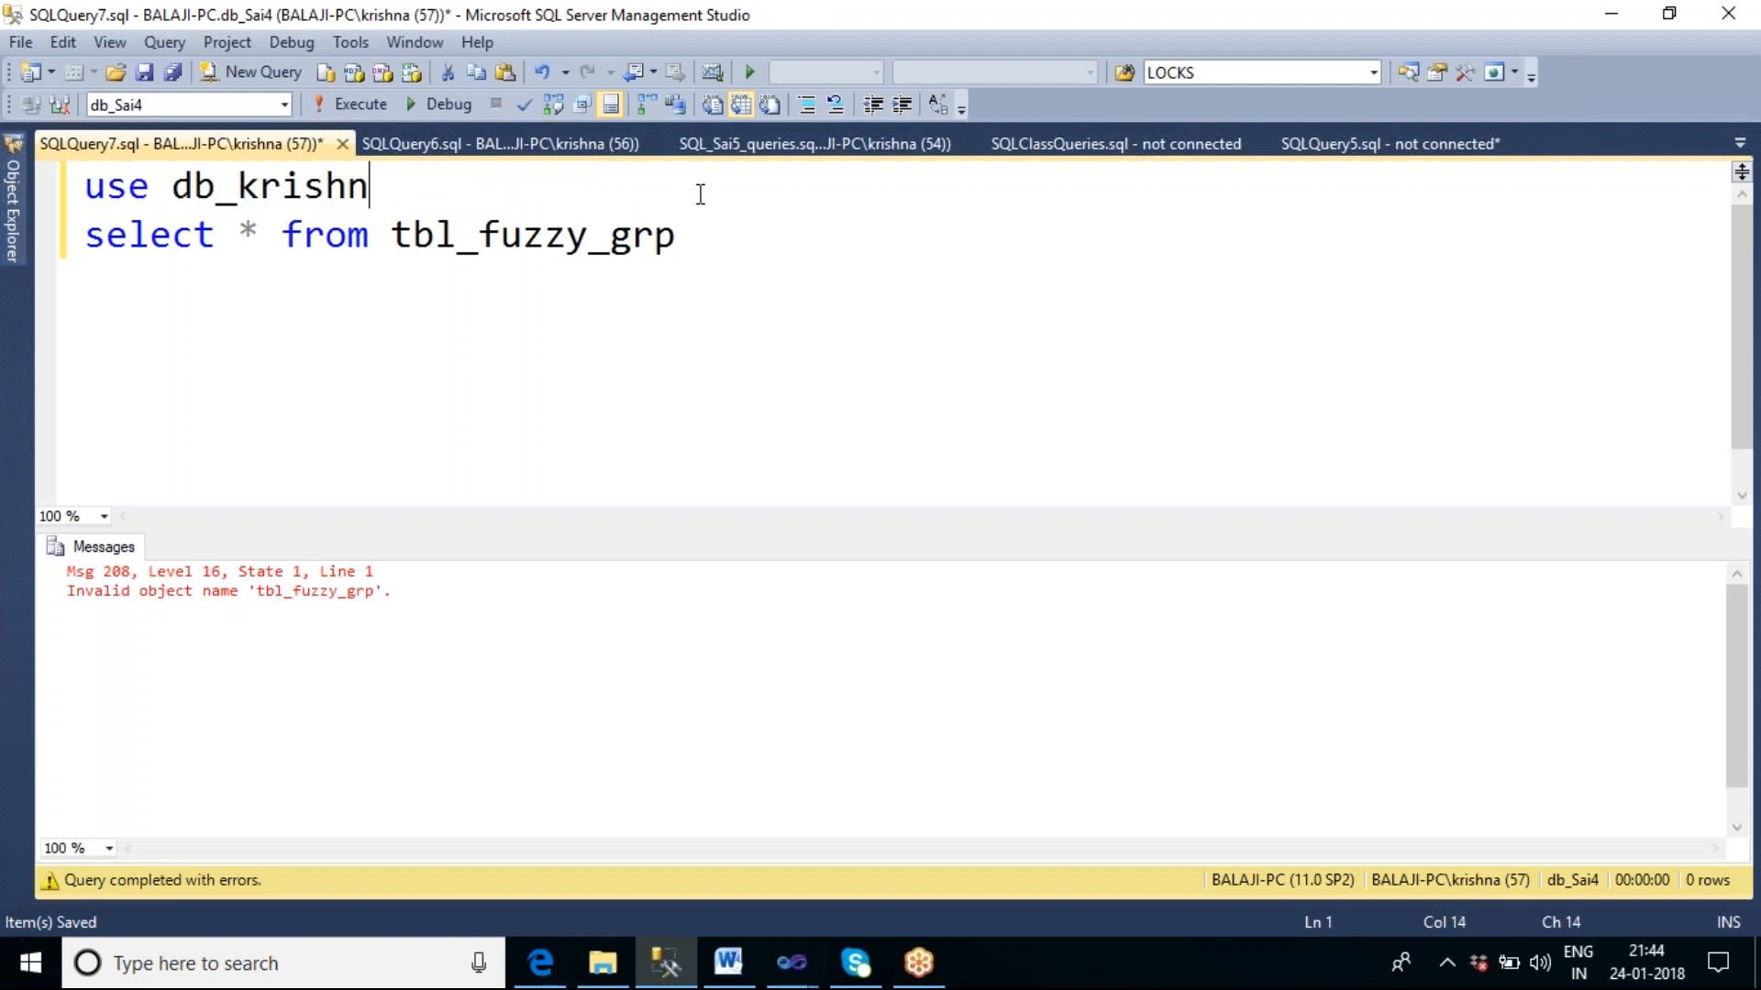
key("shift+Home")
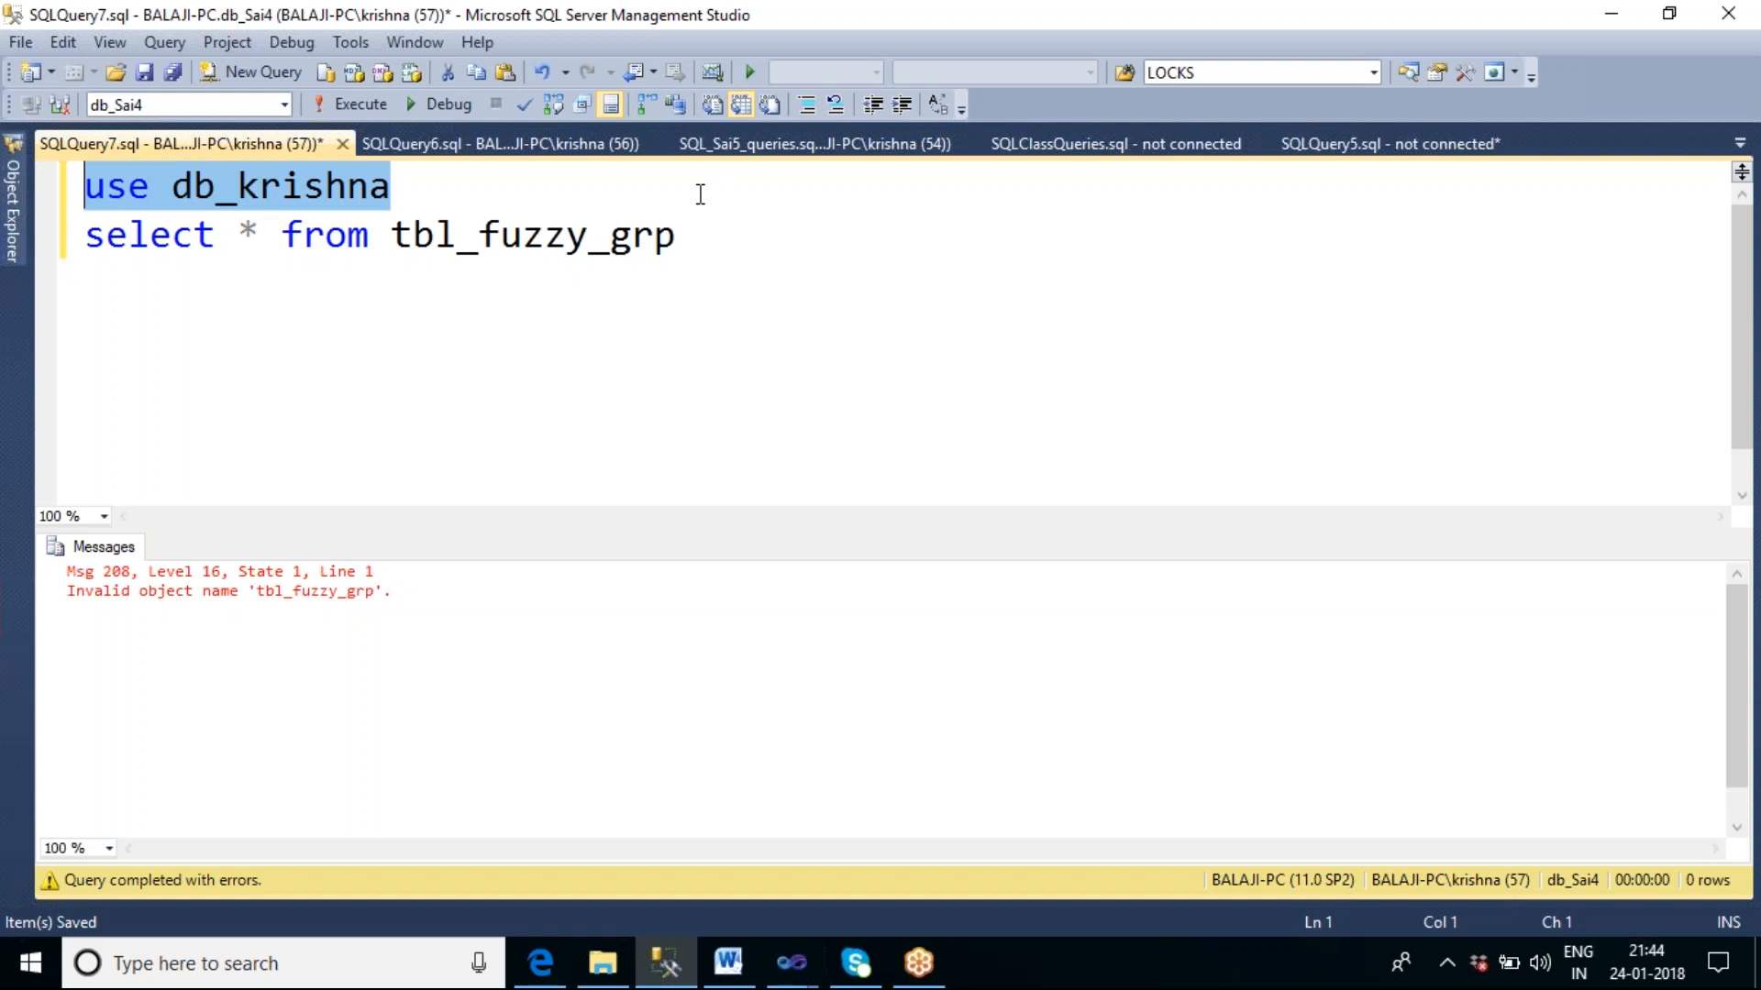
key("F5")
Step: Execute only the "select * from tbl_fuzzy_grp" line against the db_krishna database
left_click(708, 242)
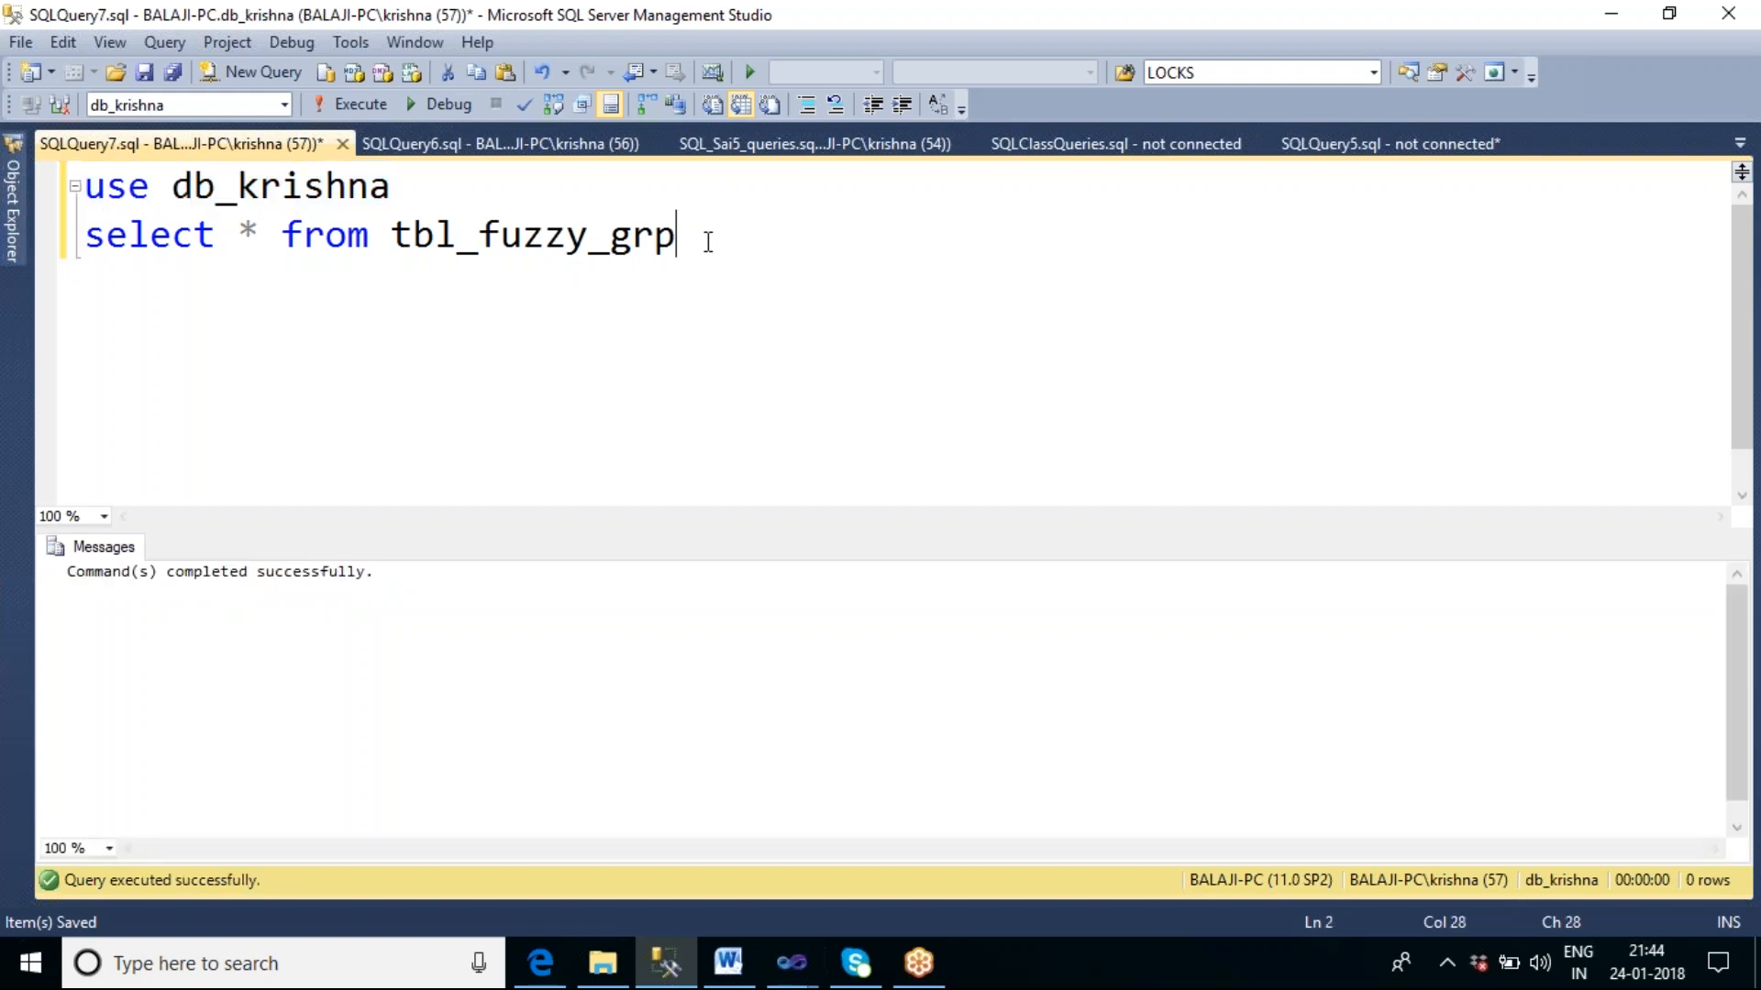
key("shift+Home")
key("F5")
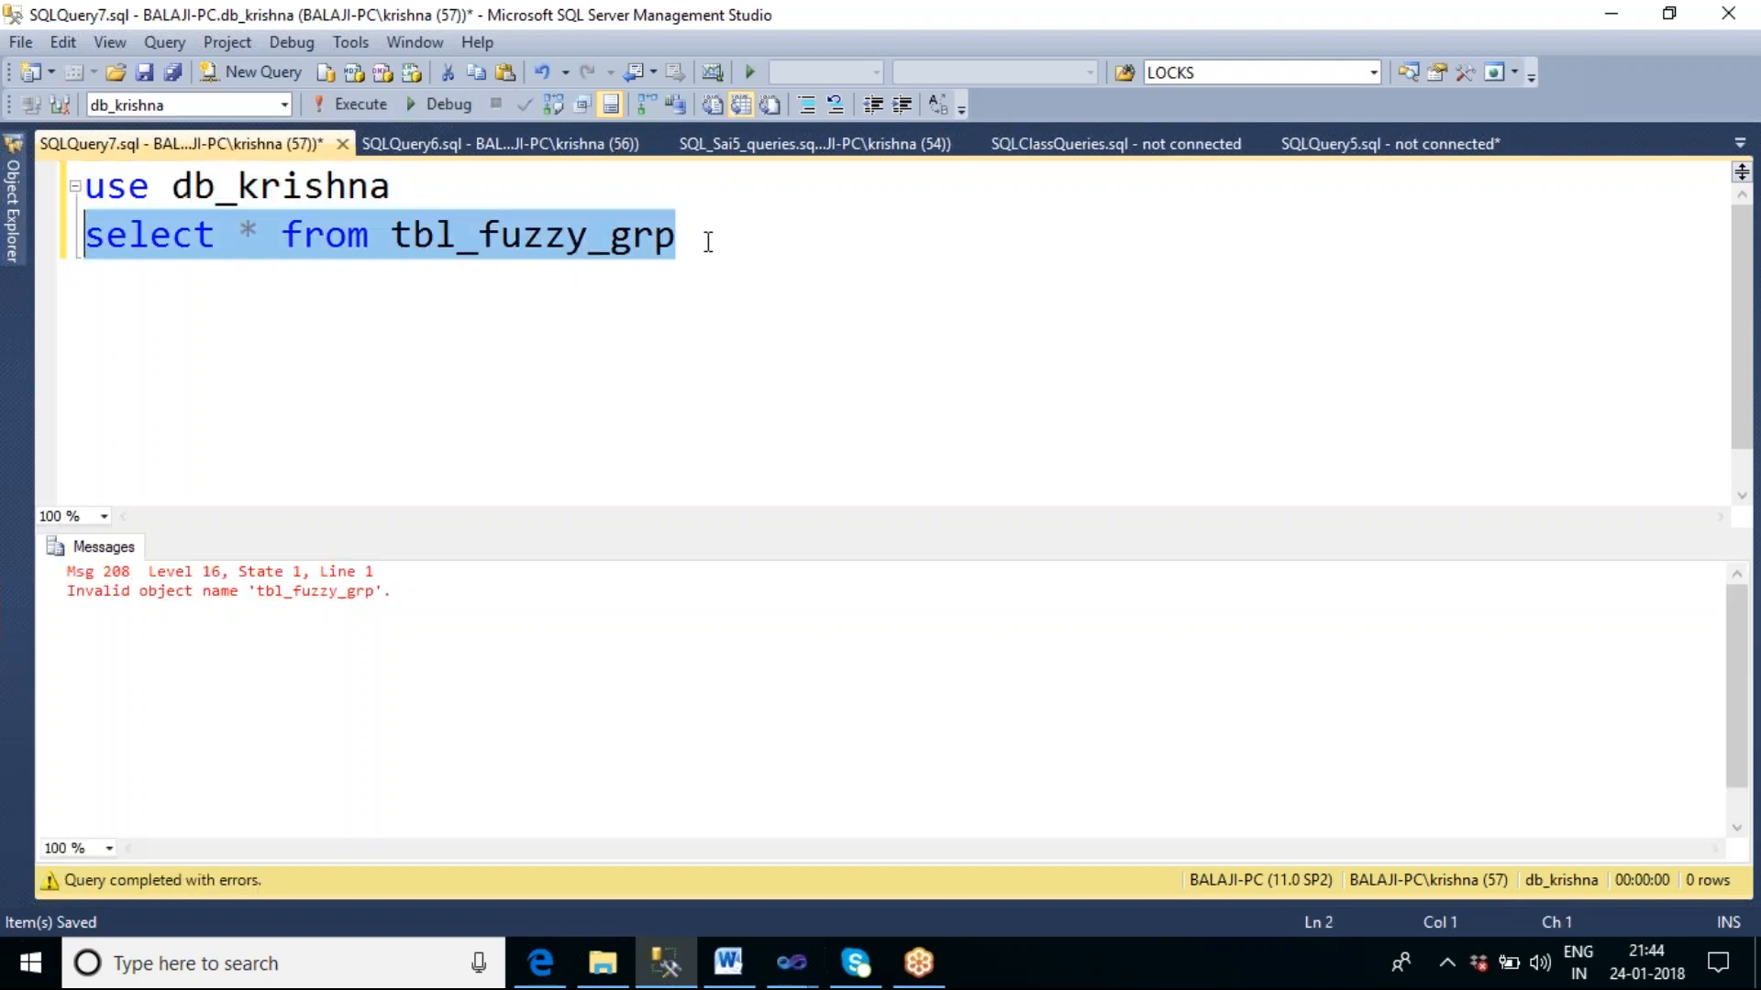
Step: Execute only the "select * from tbl_fuzzy" part of the line, and remove the _grp suffix from the table name
left_click(592, 243)
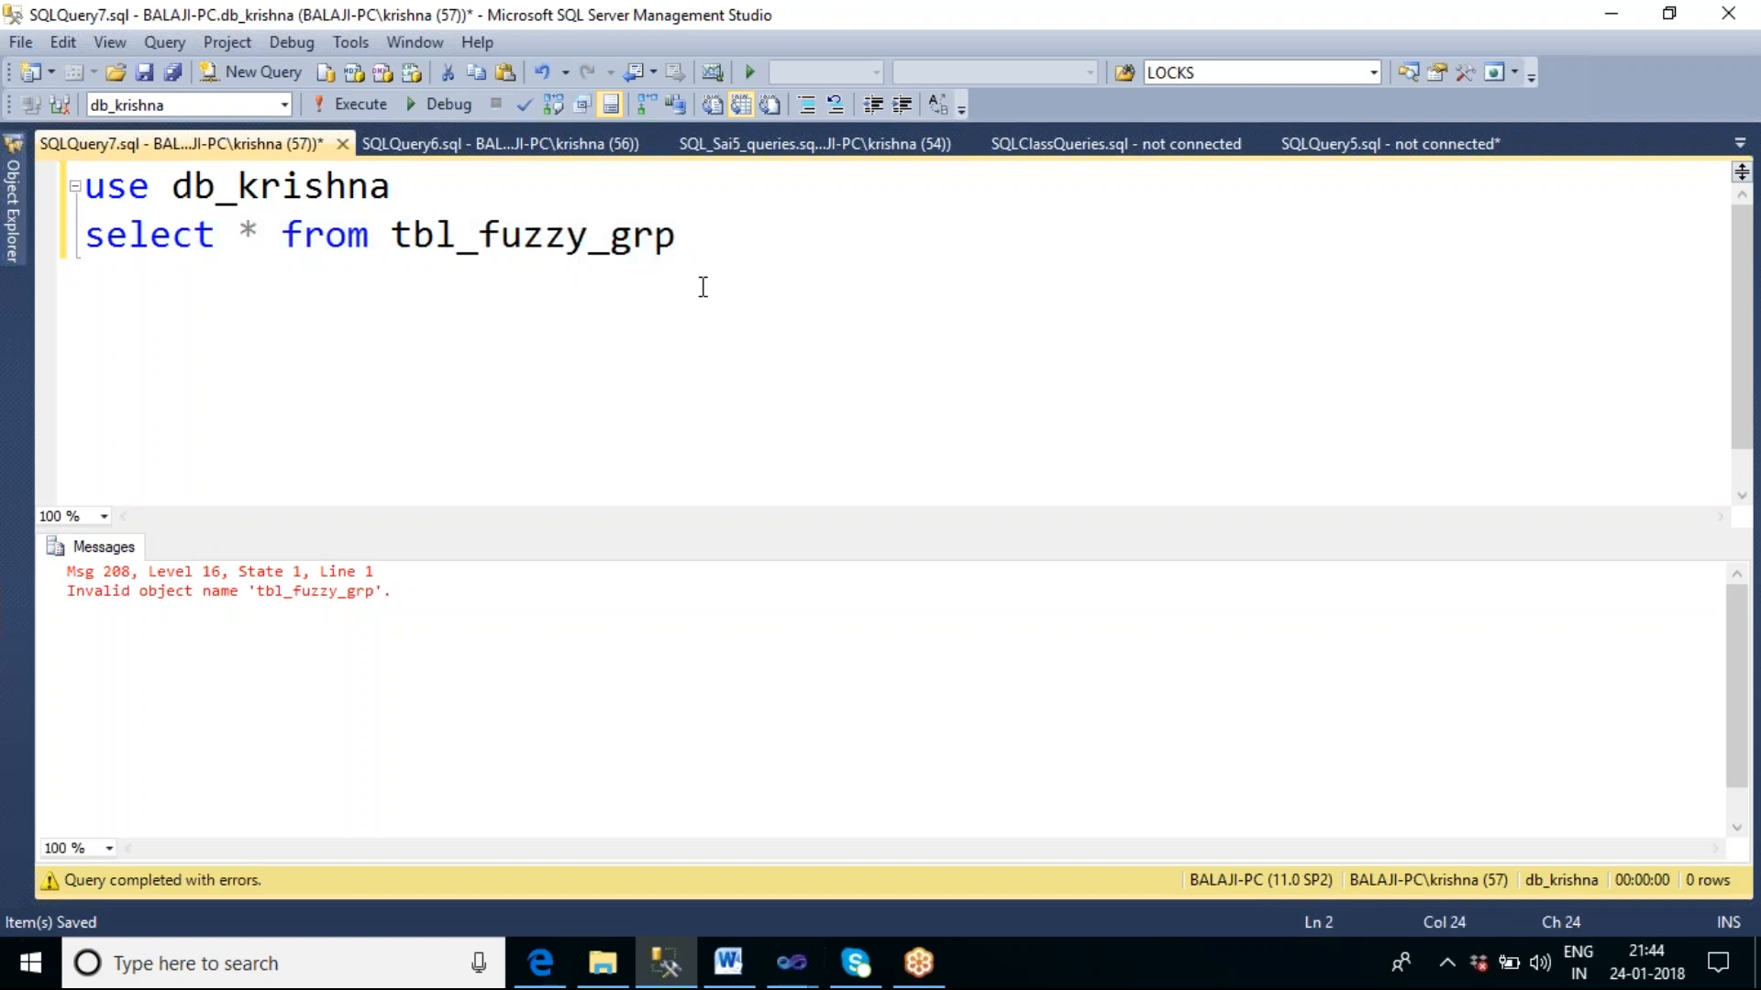
key("shift+Home")
key("F5")
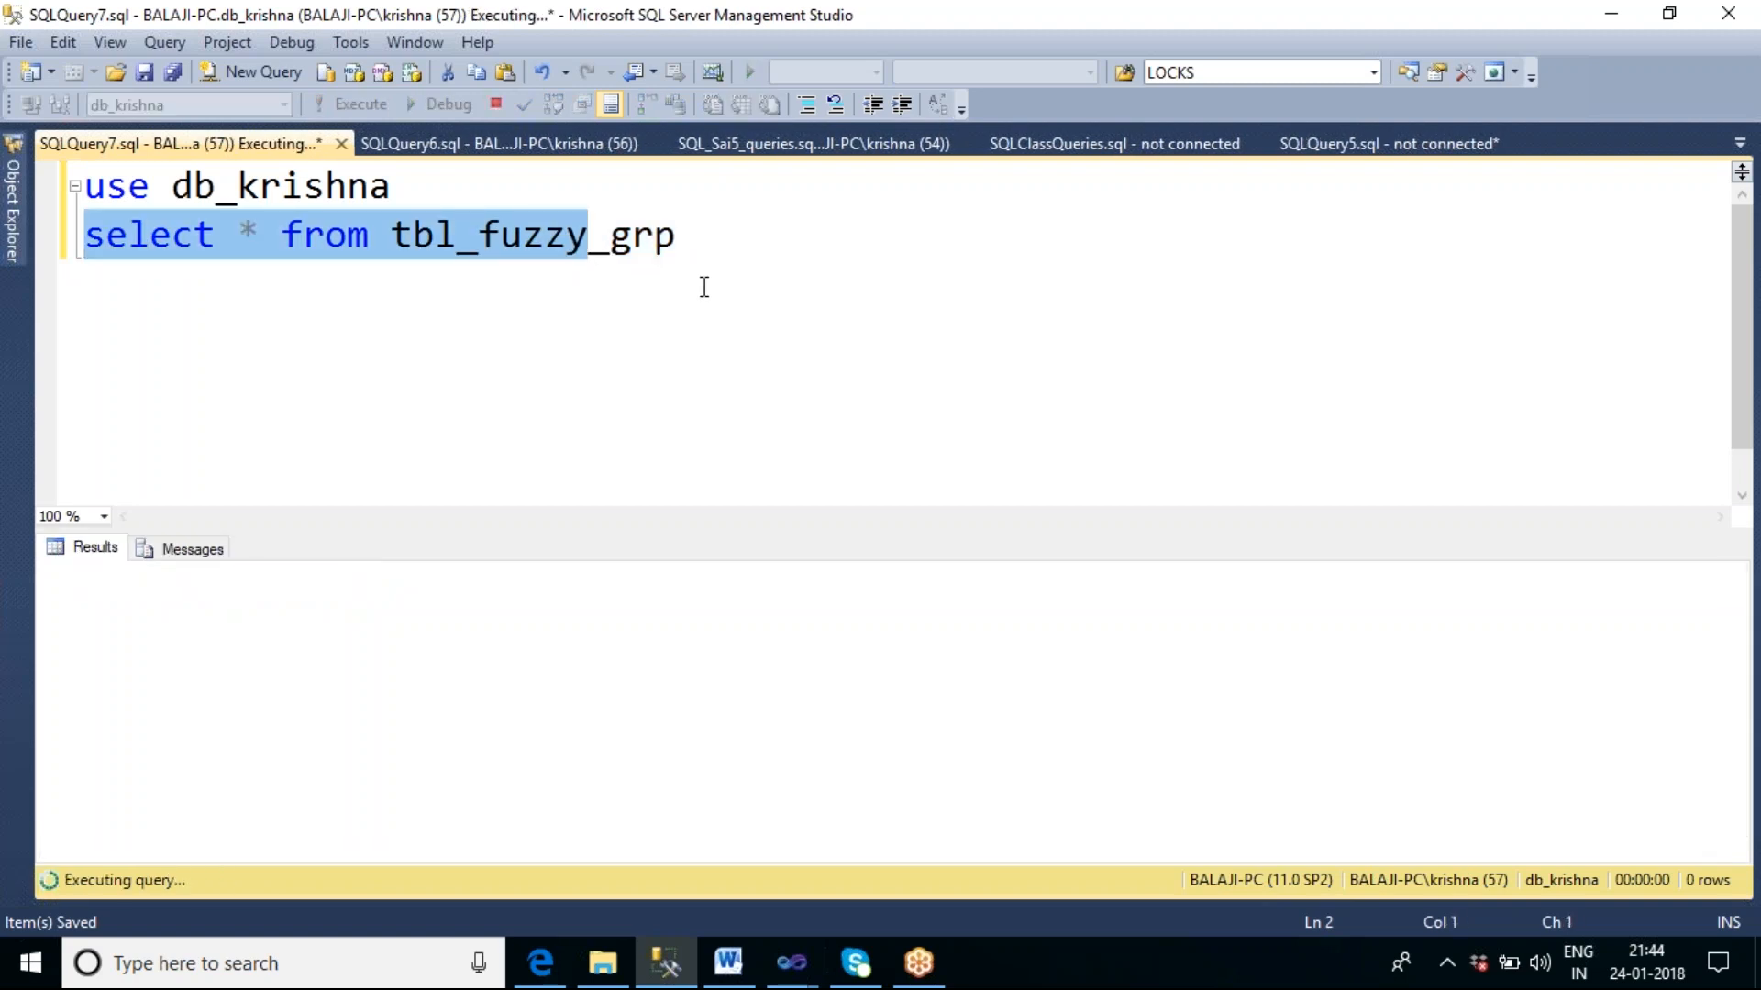
left_click(704, 287)
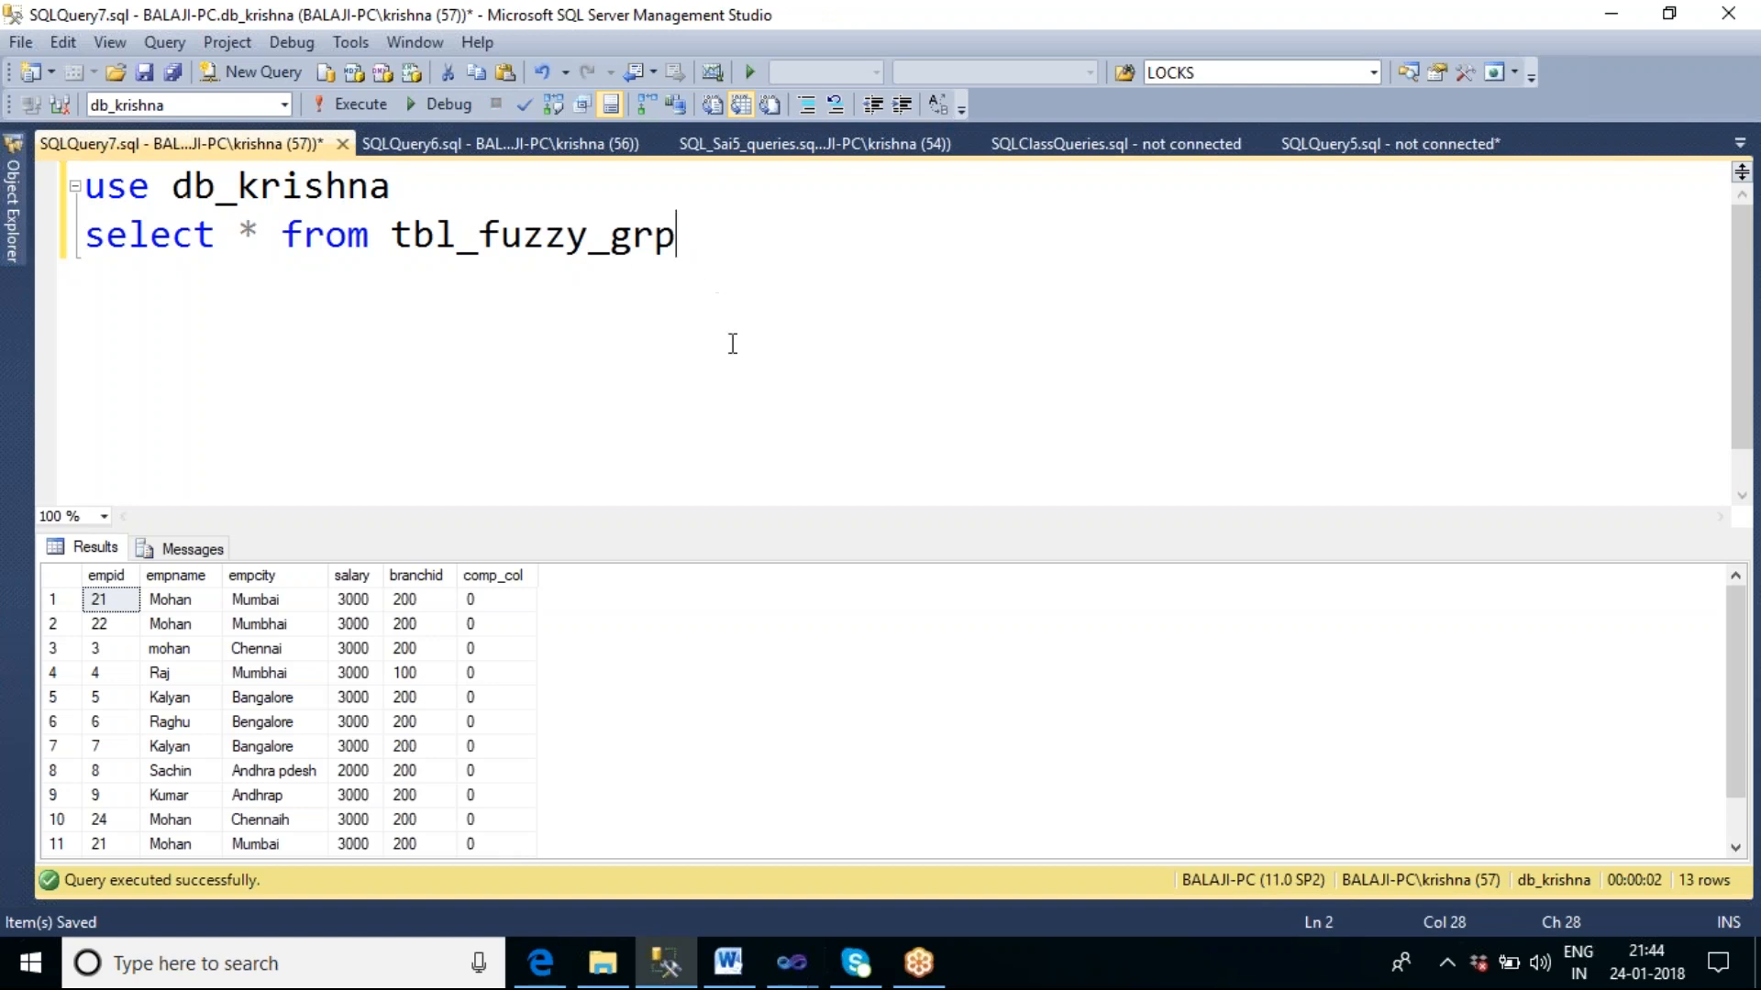
left_click_drag(587, 246, 741, 261)
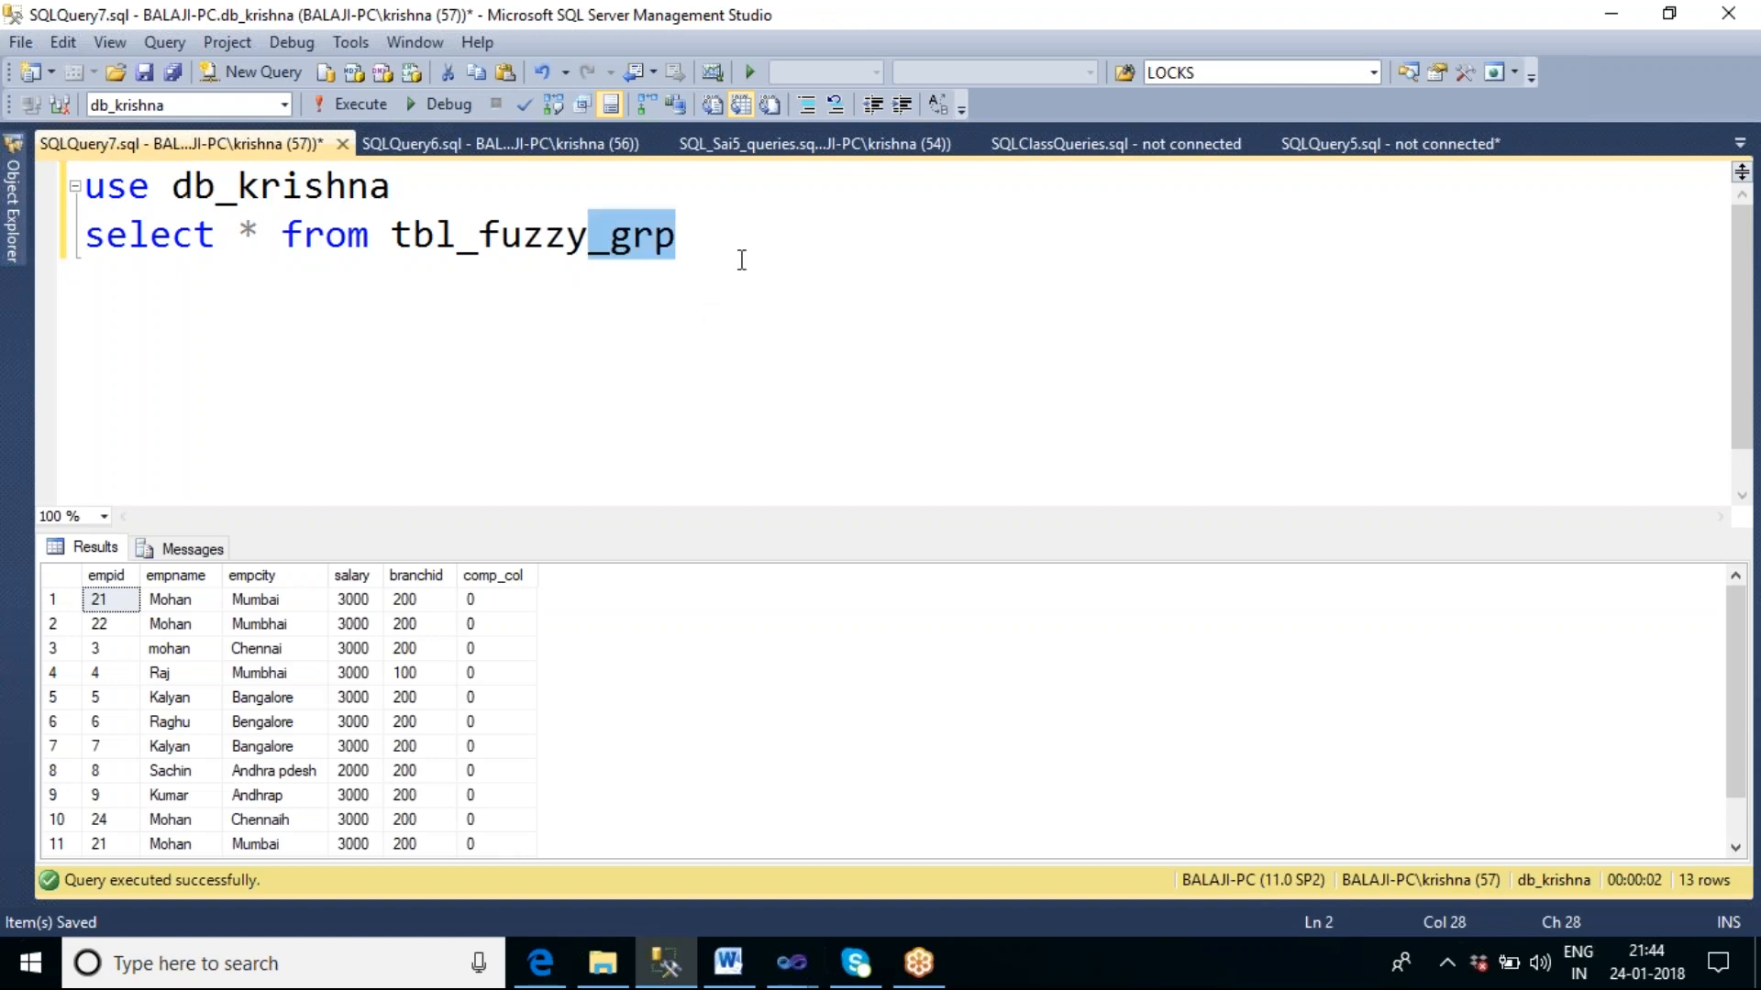
key("Delete")
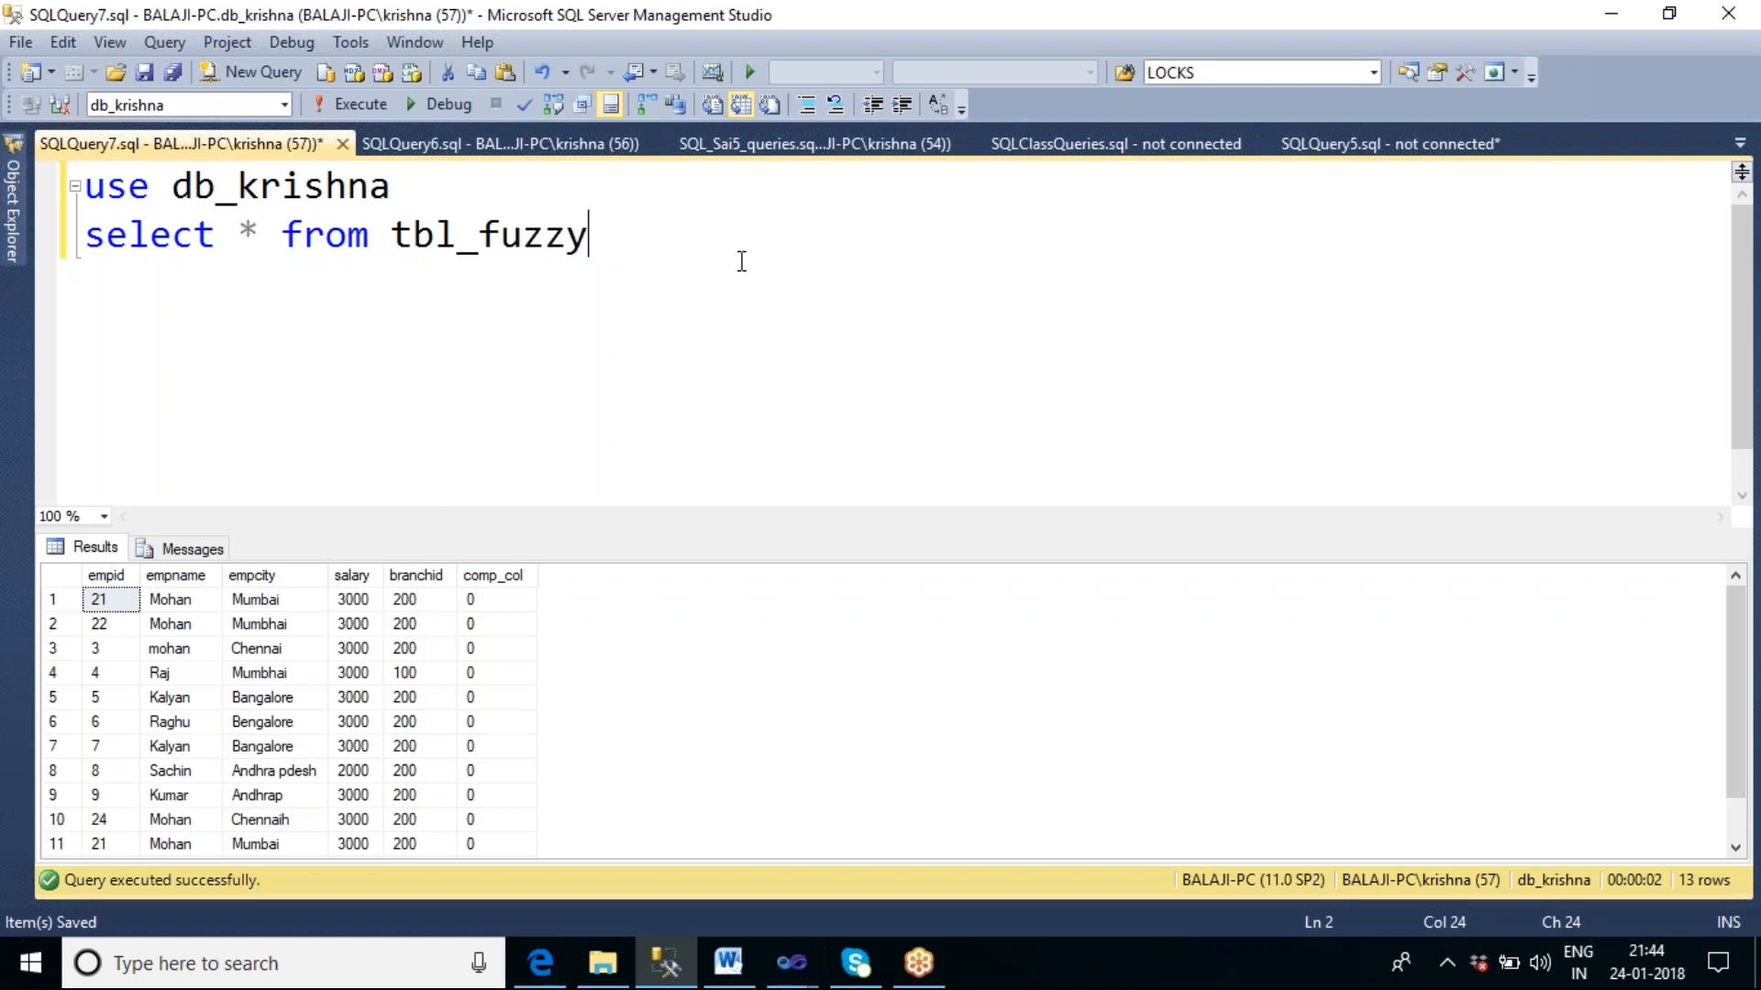
Step: Enlarge the results pane and compare the empcity spellings across the returned rows, especially rows 1, 2 and 4
left_click(281, 653)
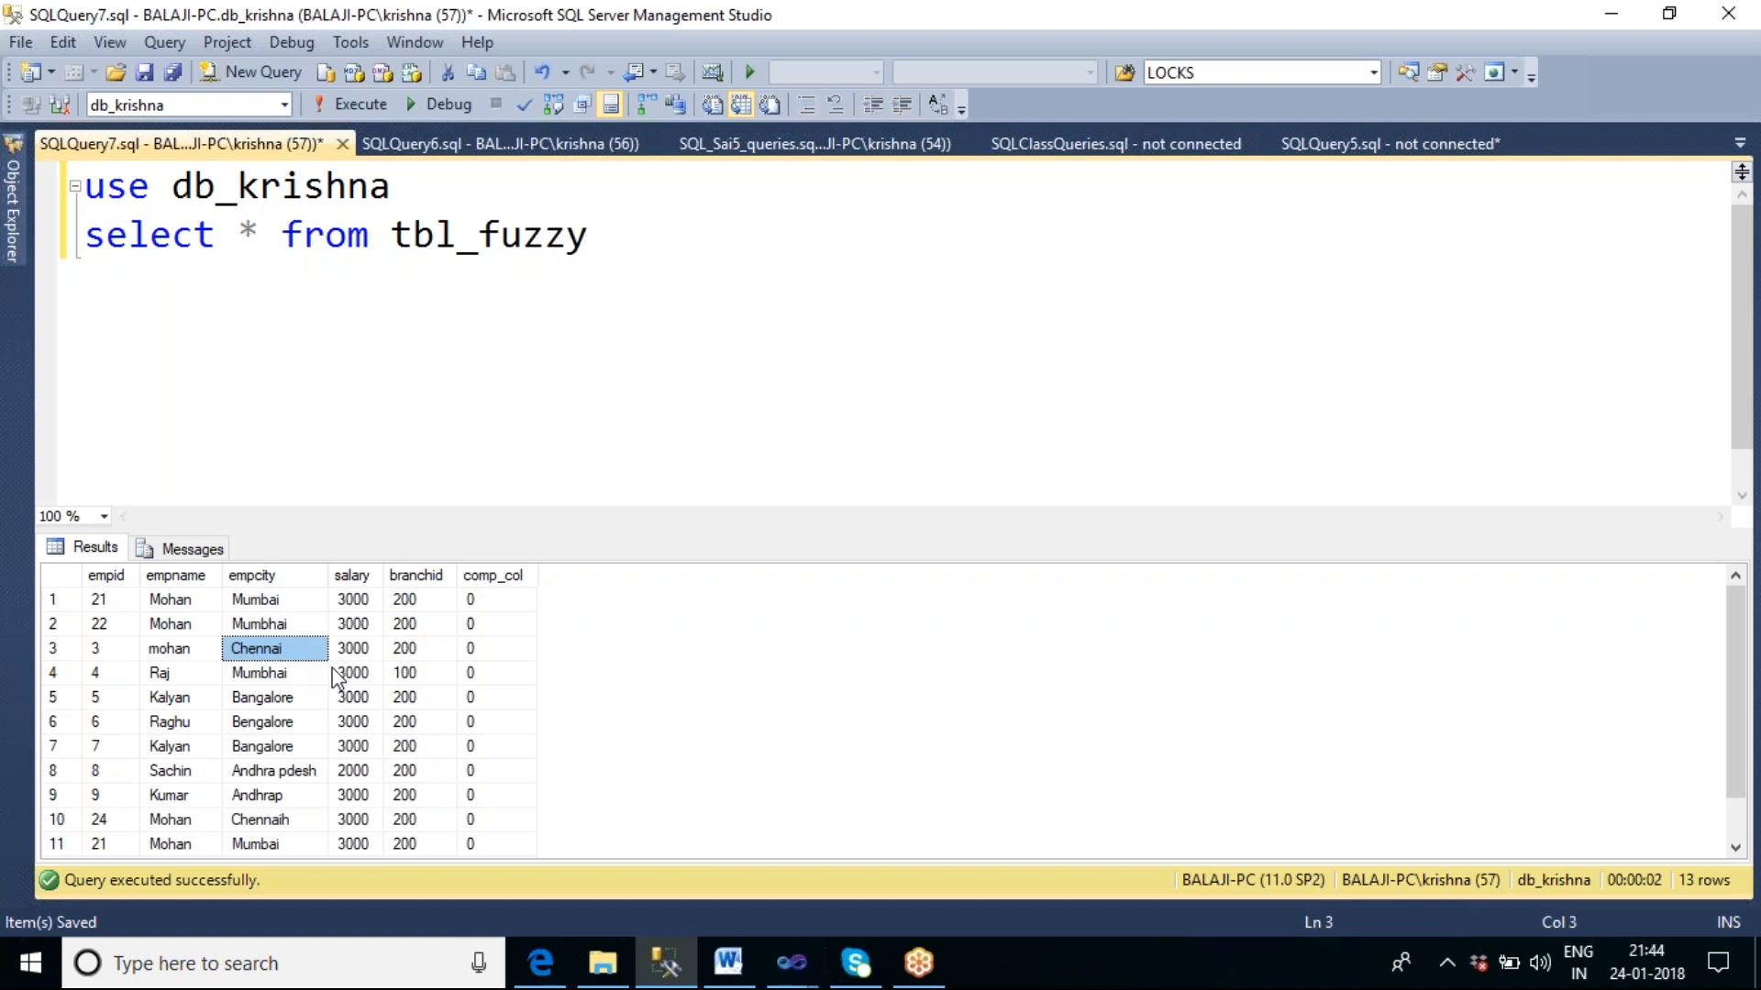
scroll(337, 679, "down", 1)
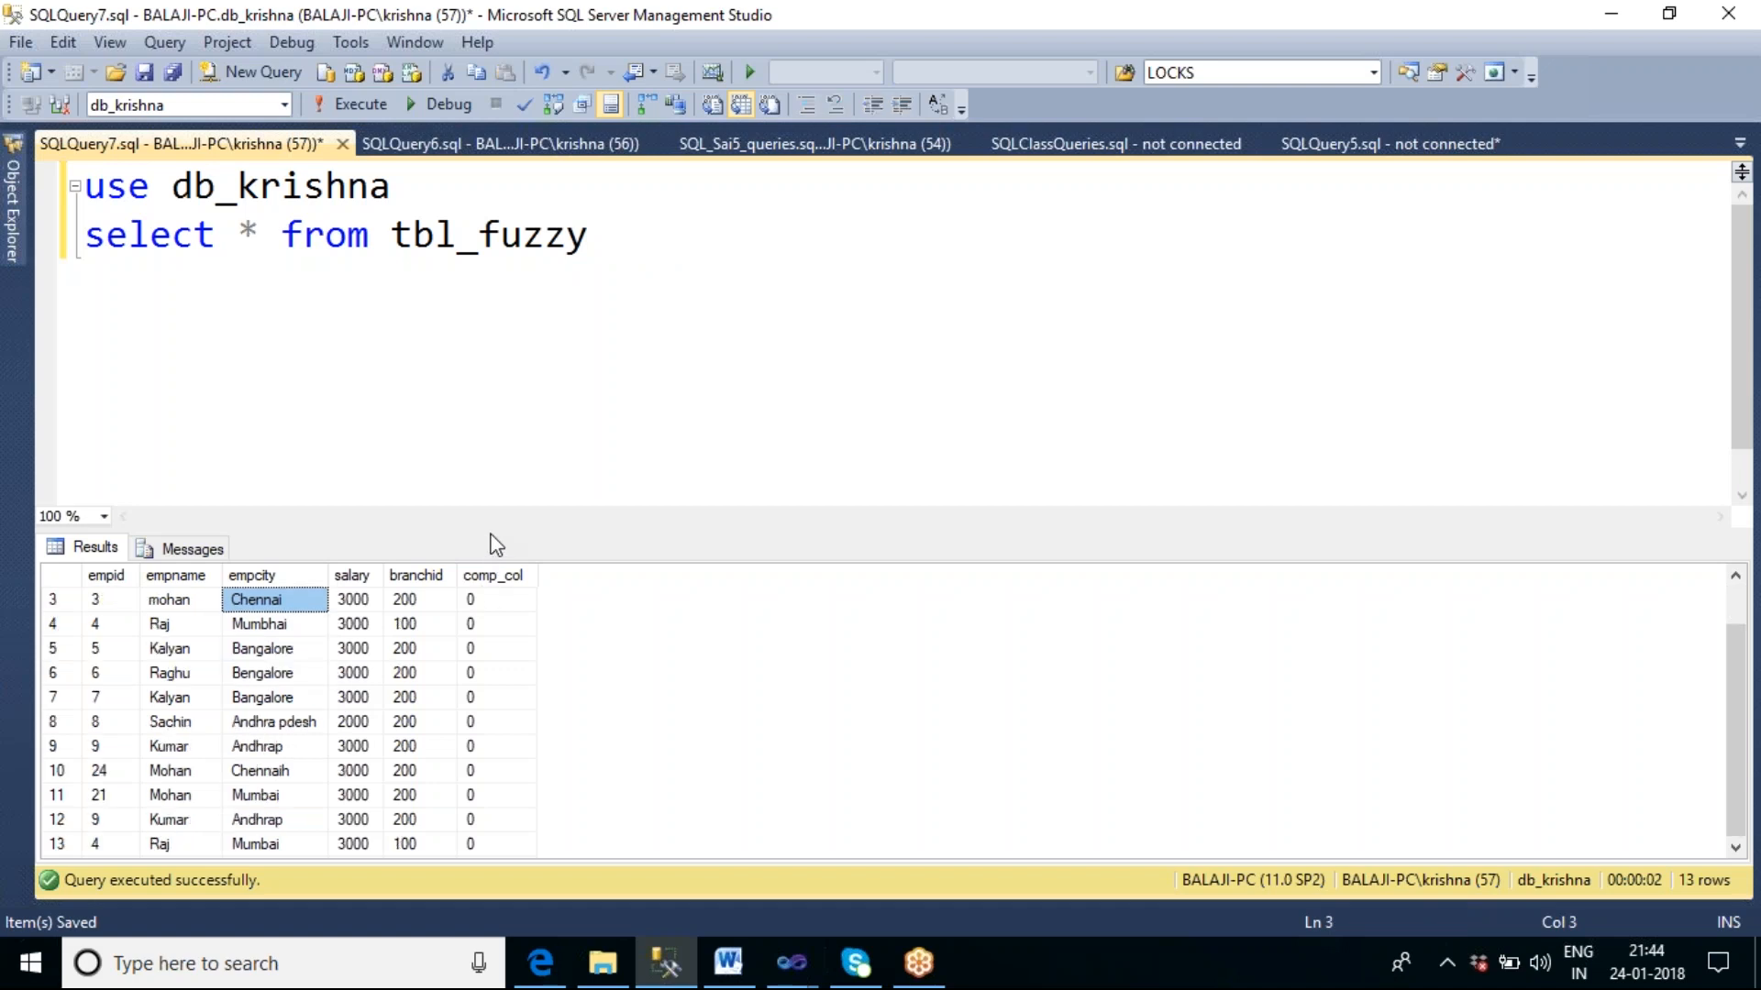
left_click_drag(487, 526, 500, 390)
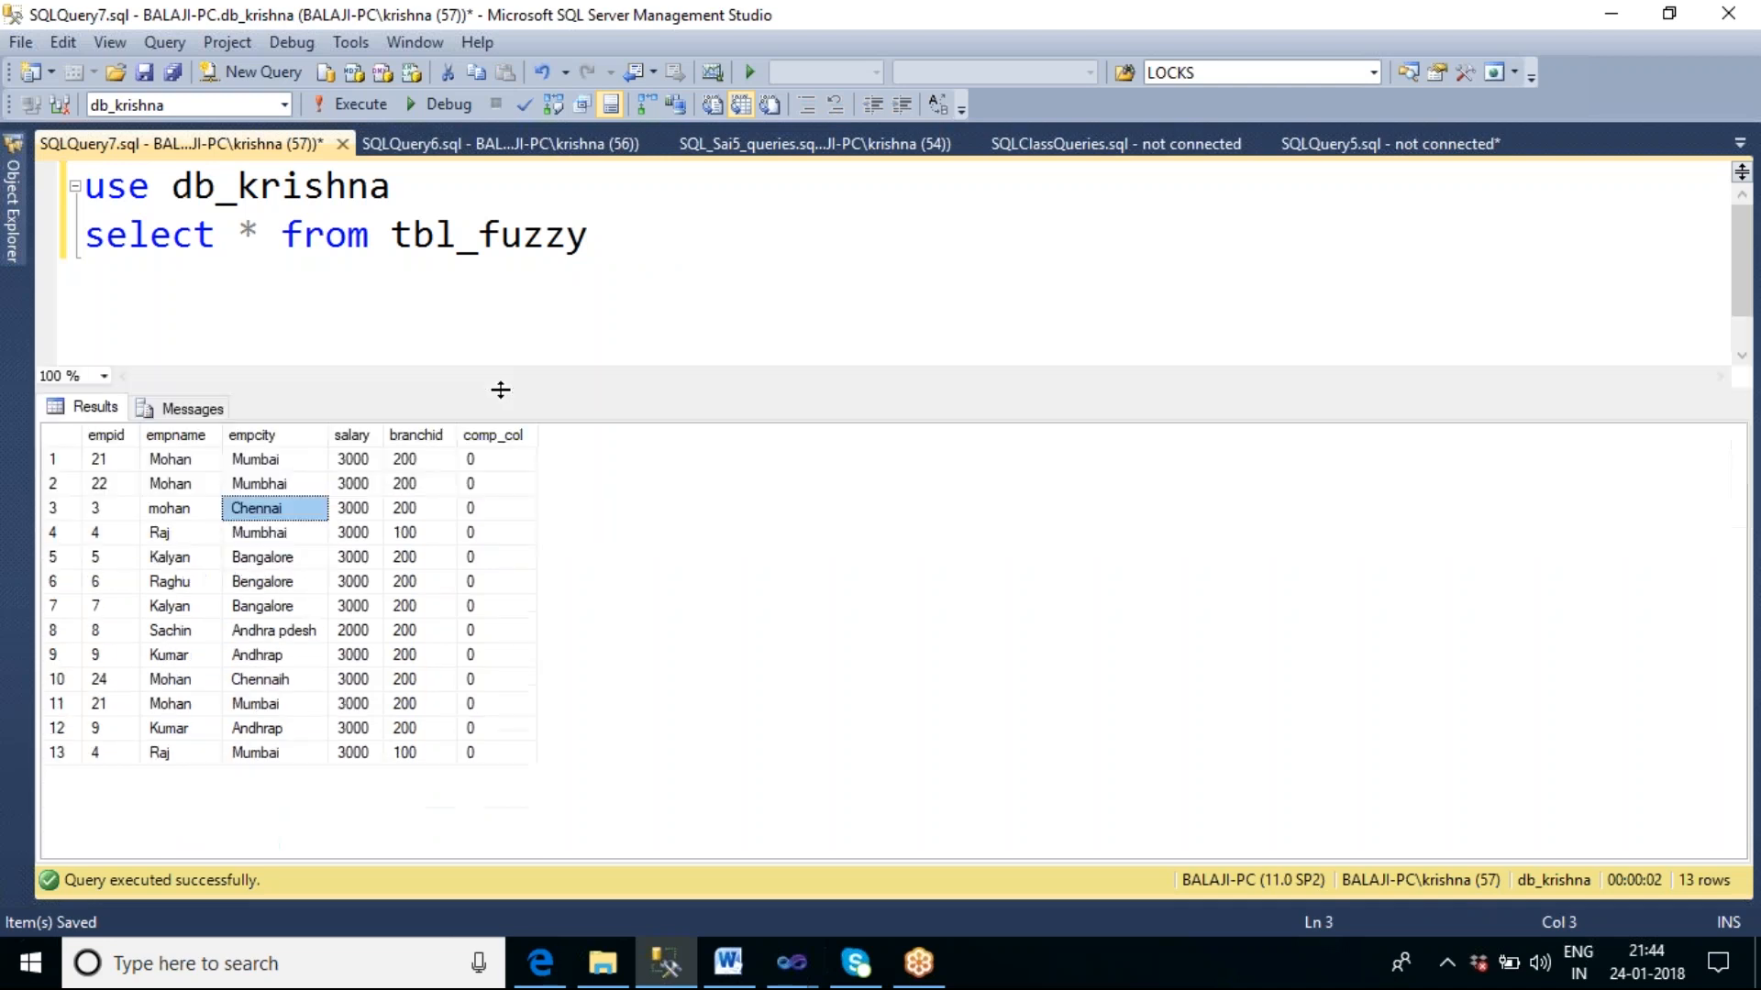
left_click(280, 460)
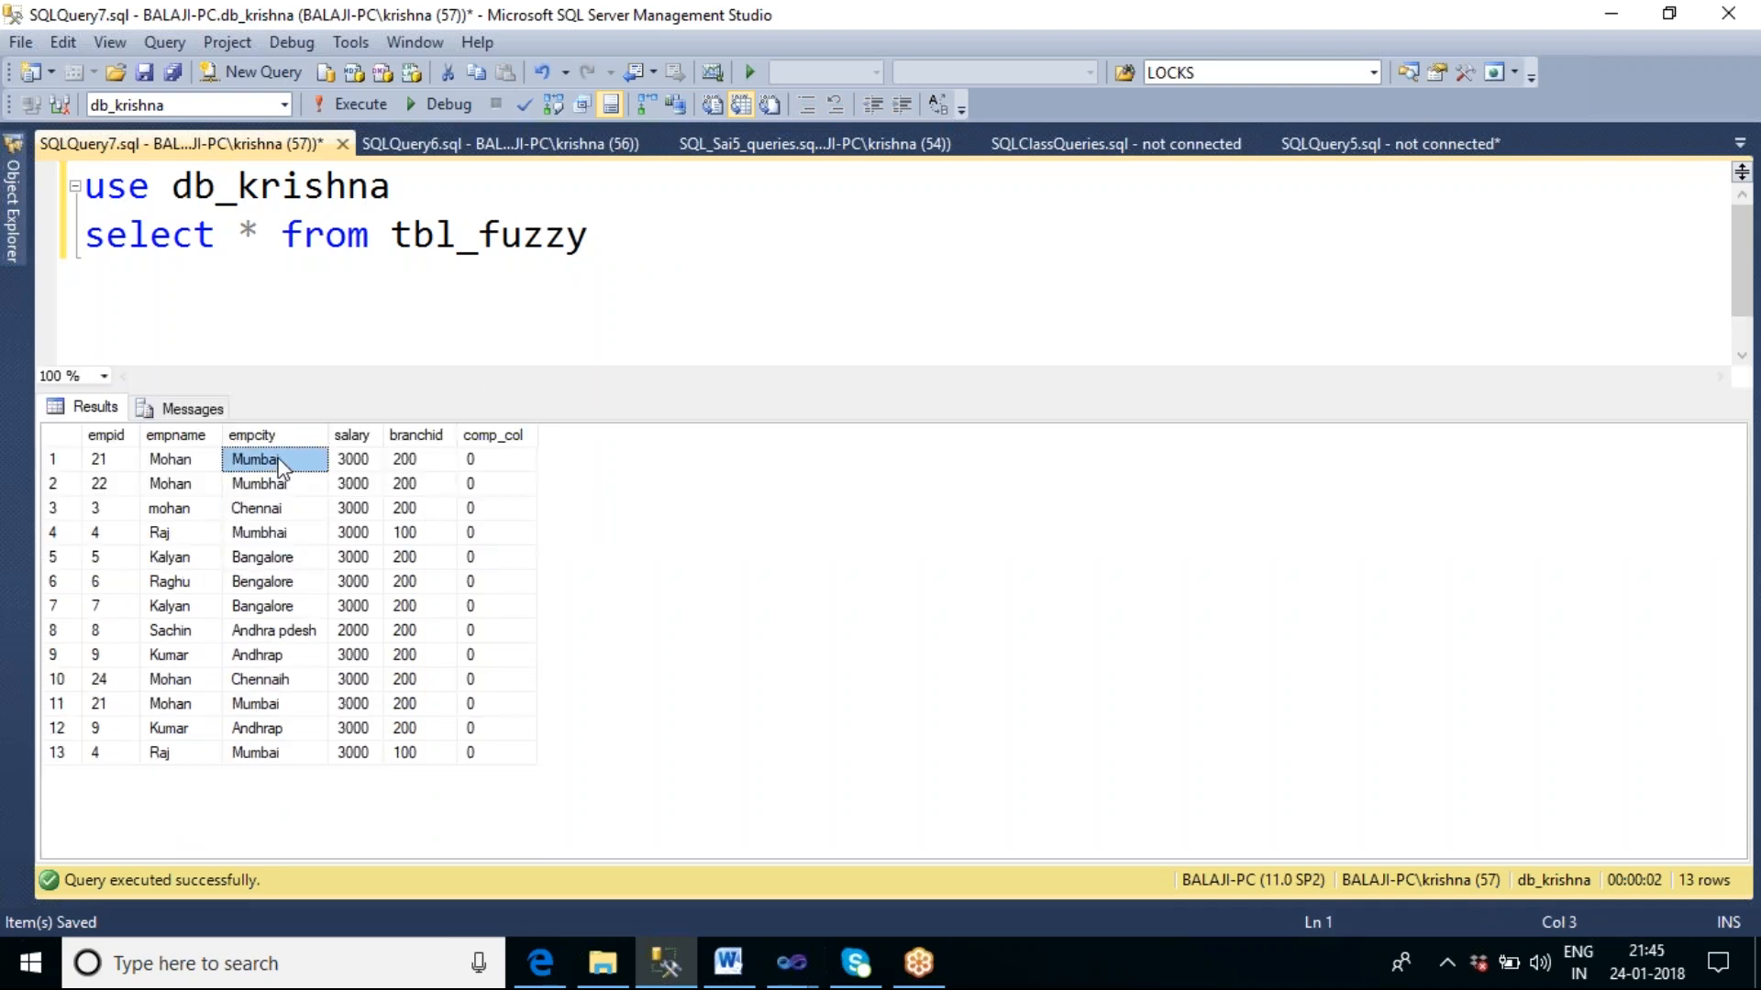
left_click(288, 484)
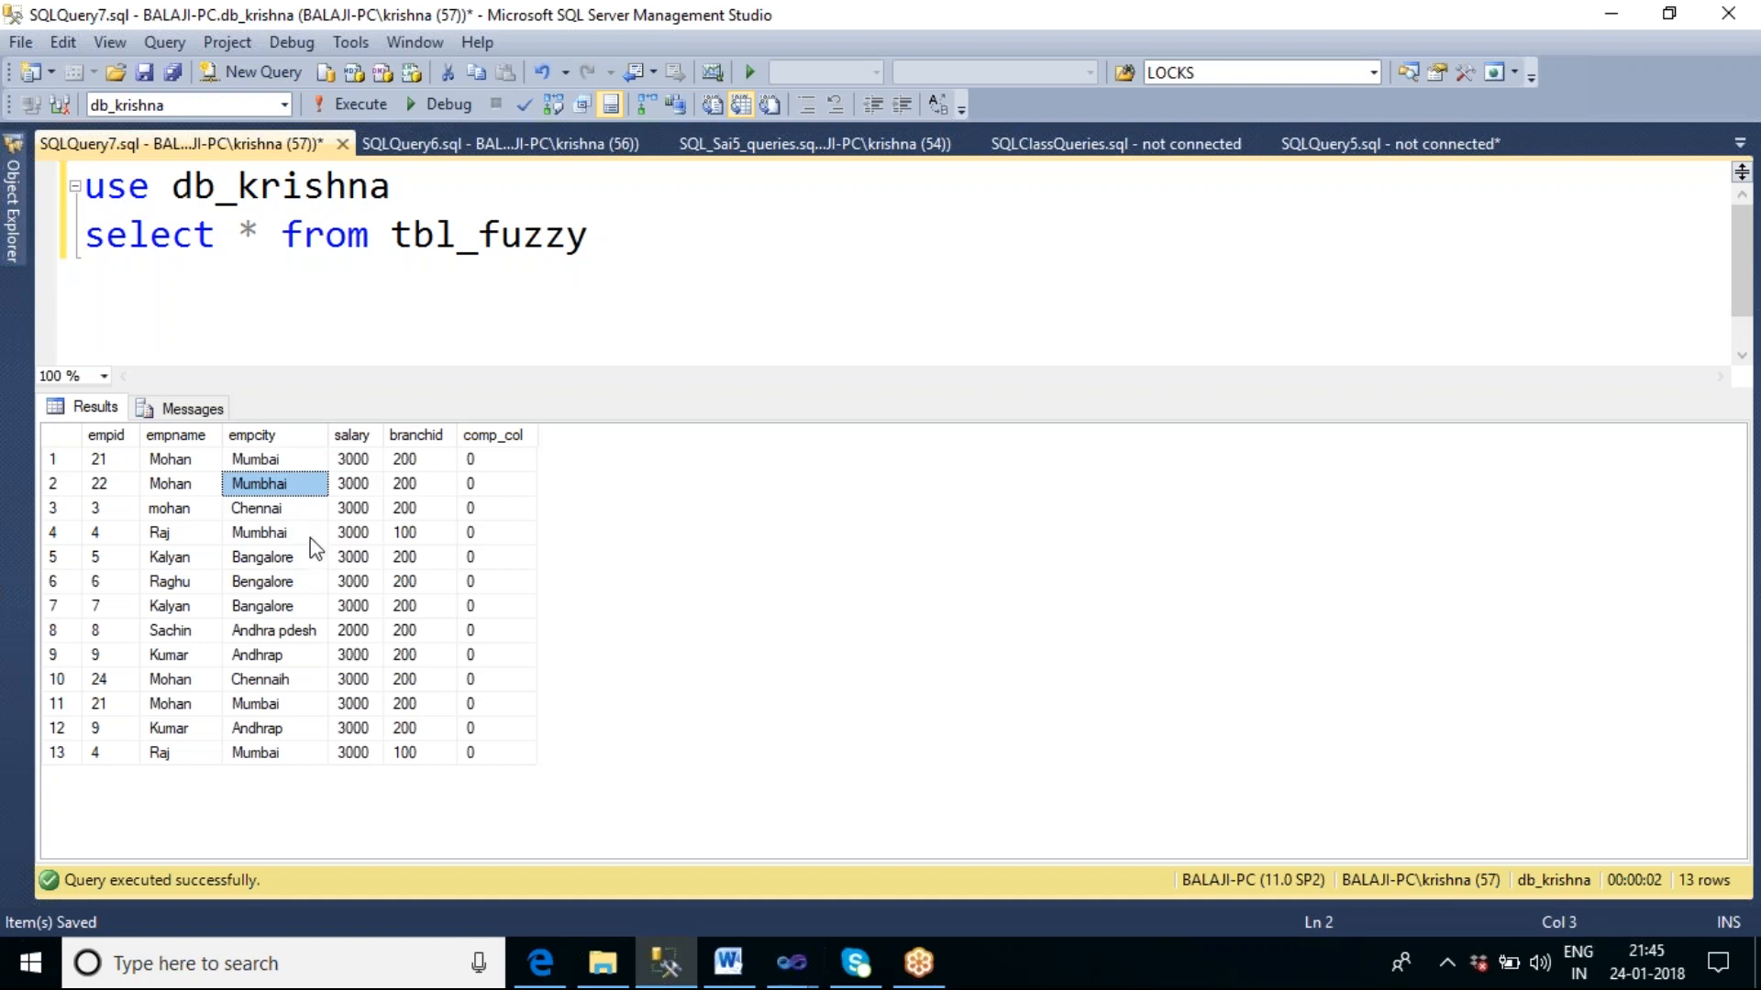
left_click(286, 539)
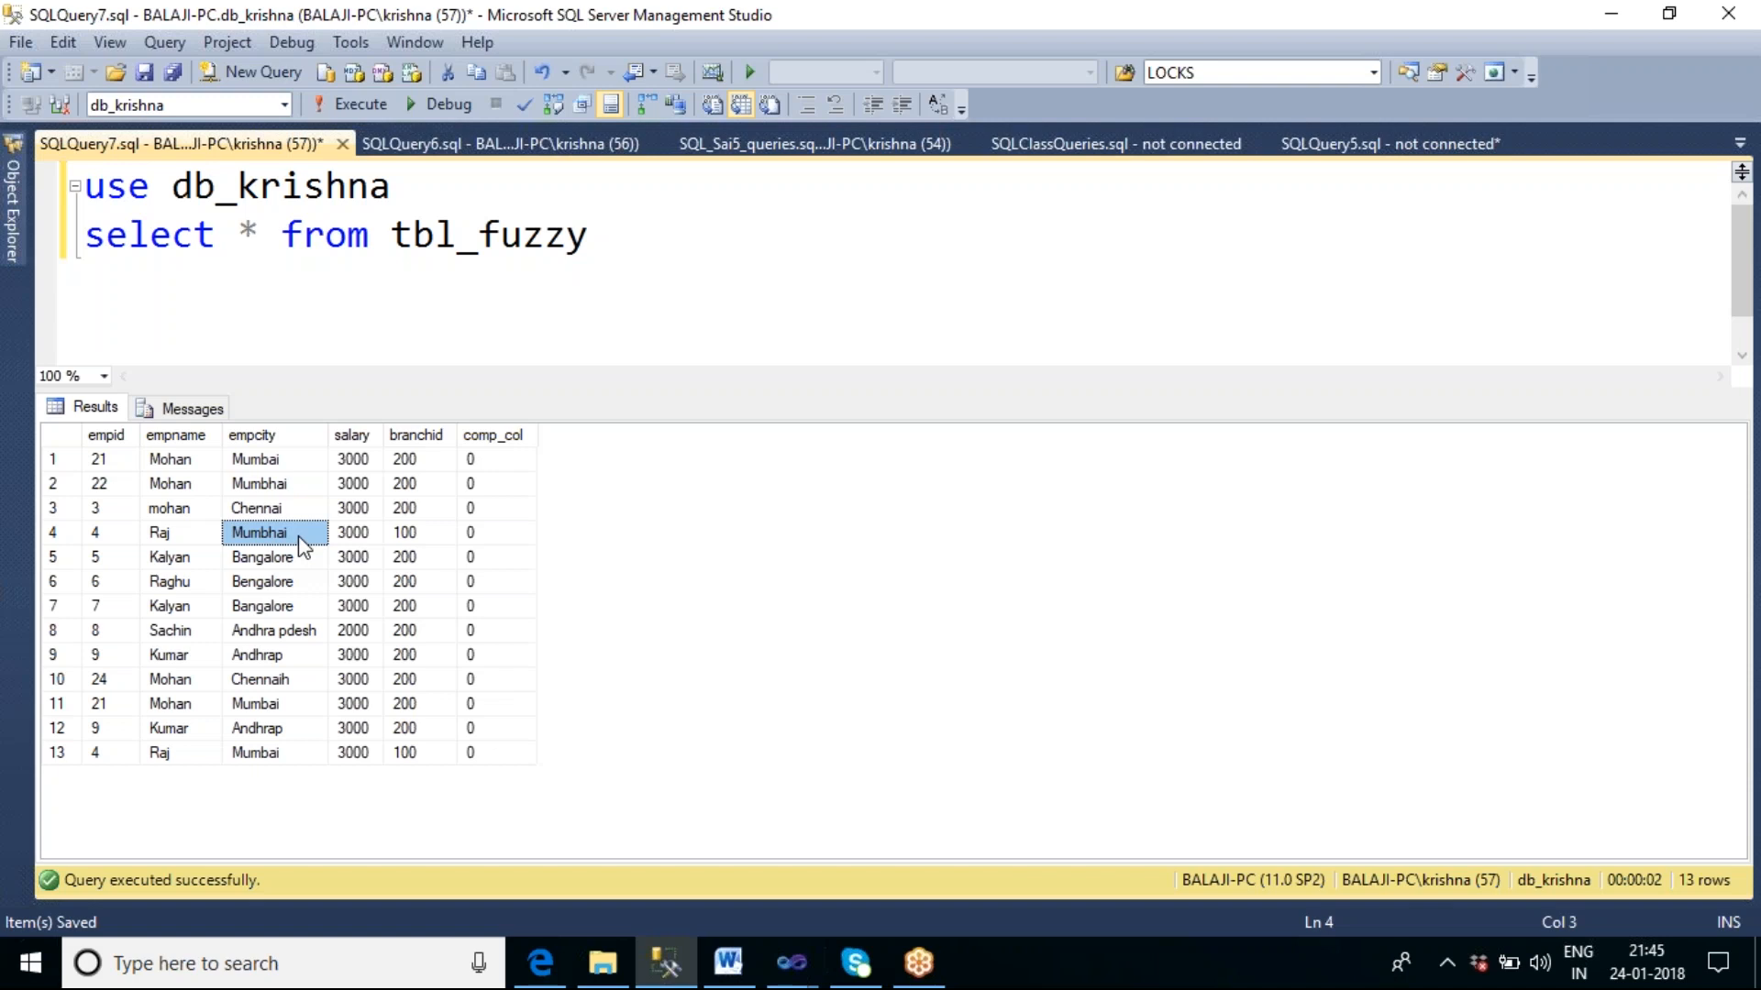
left_click(275, 458)
left_click(293, 486)
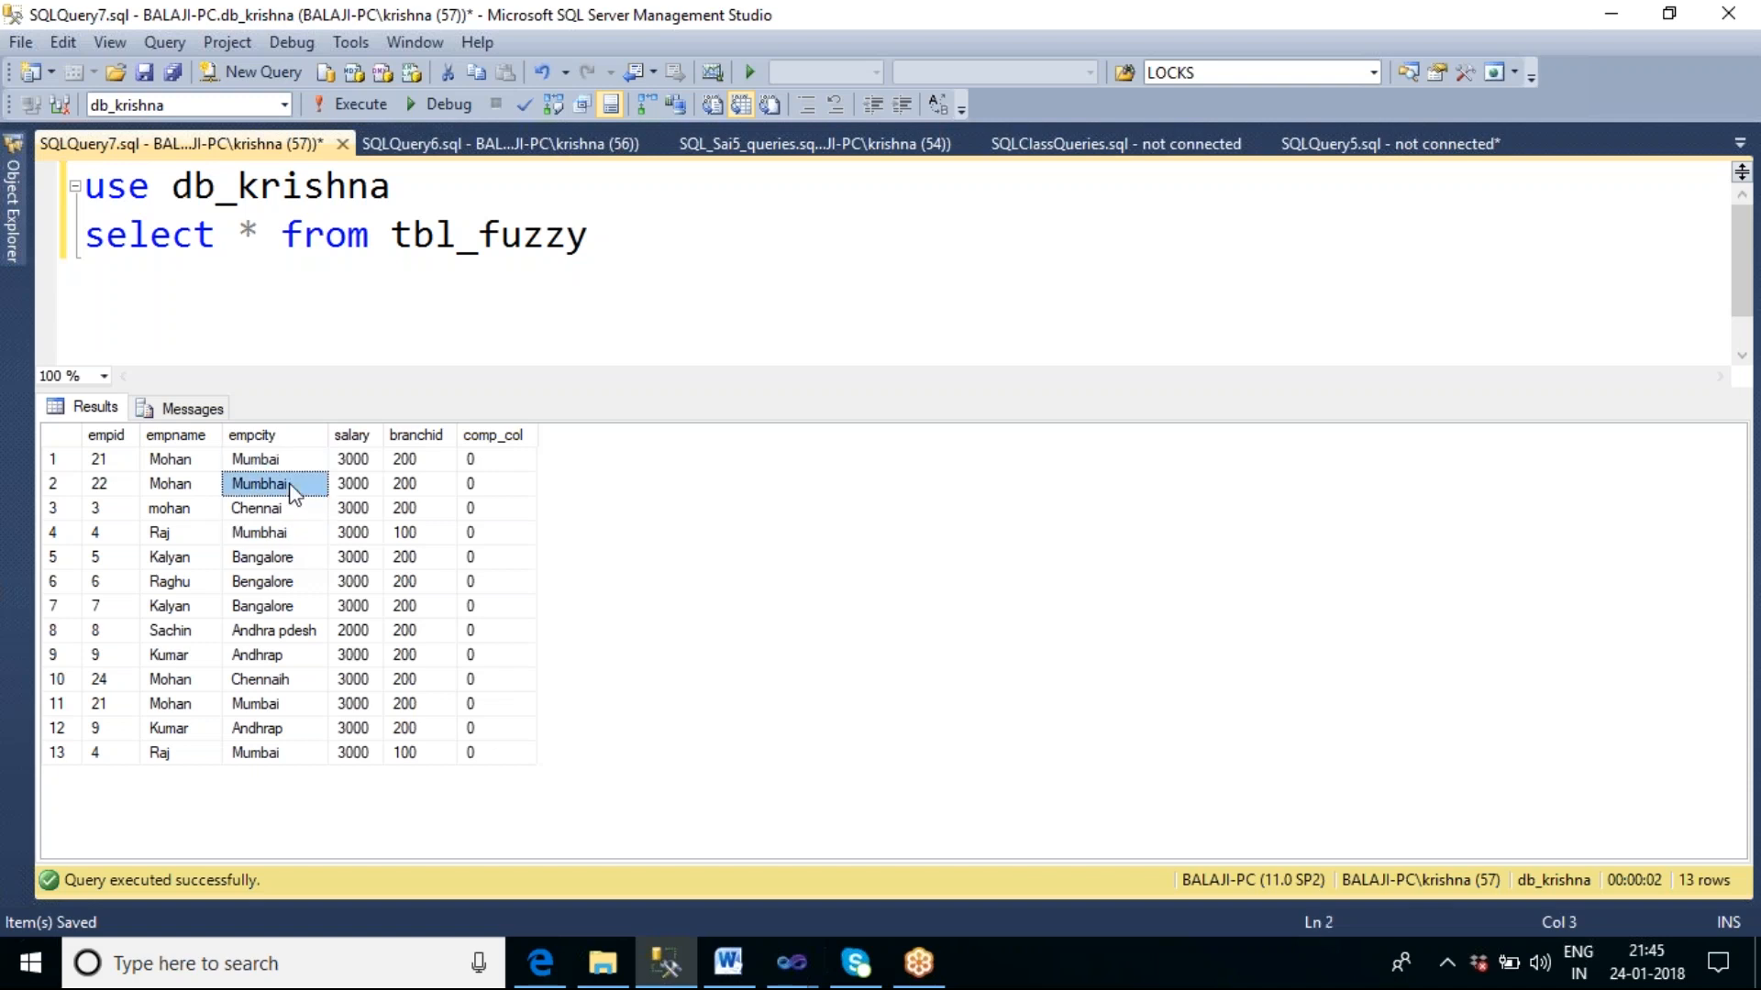
Step: Compare the Bangalore spellings in rows 6 and 7 and the Chennai spellings in rows 3 and 10 of the empcity column
left_click(273, 581)
left_click(279, 604)
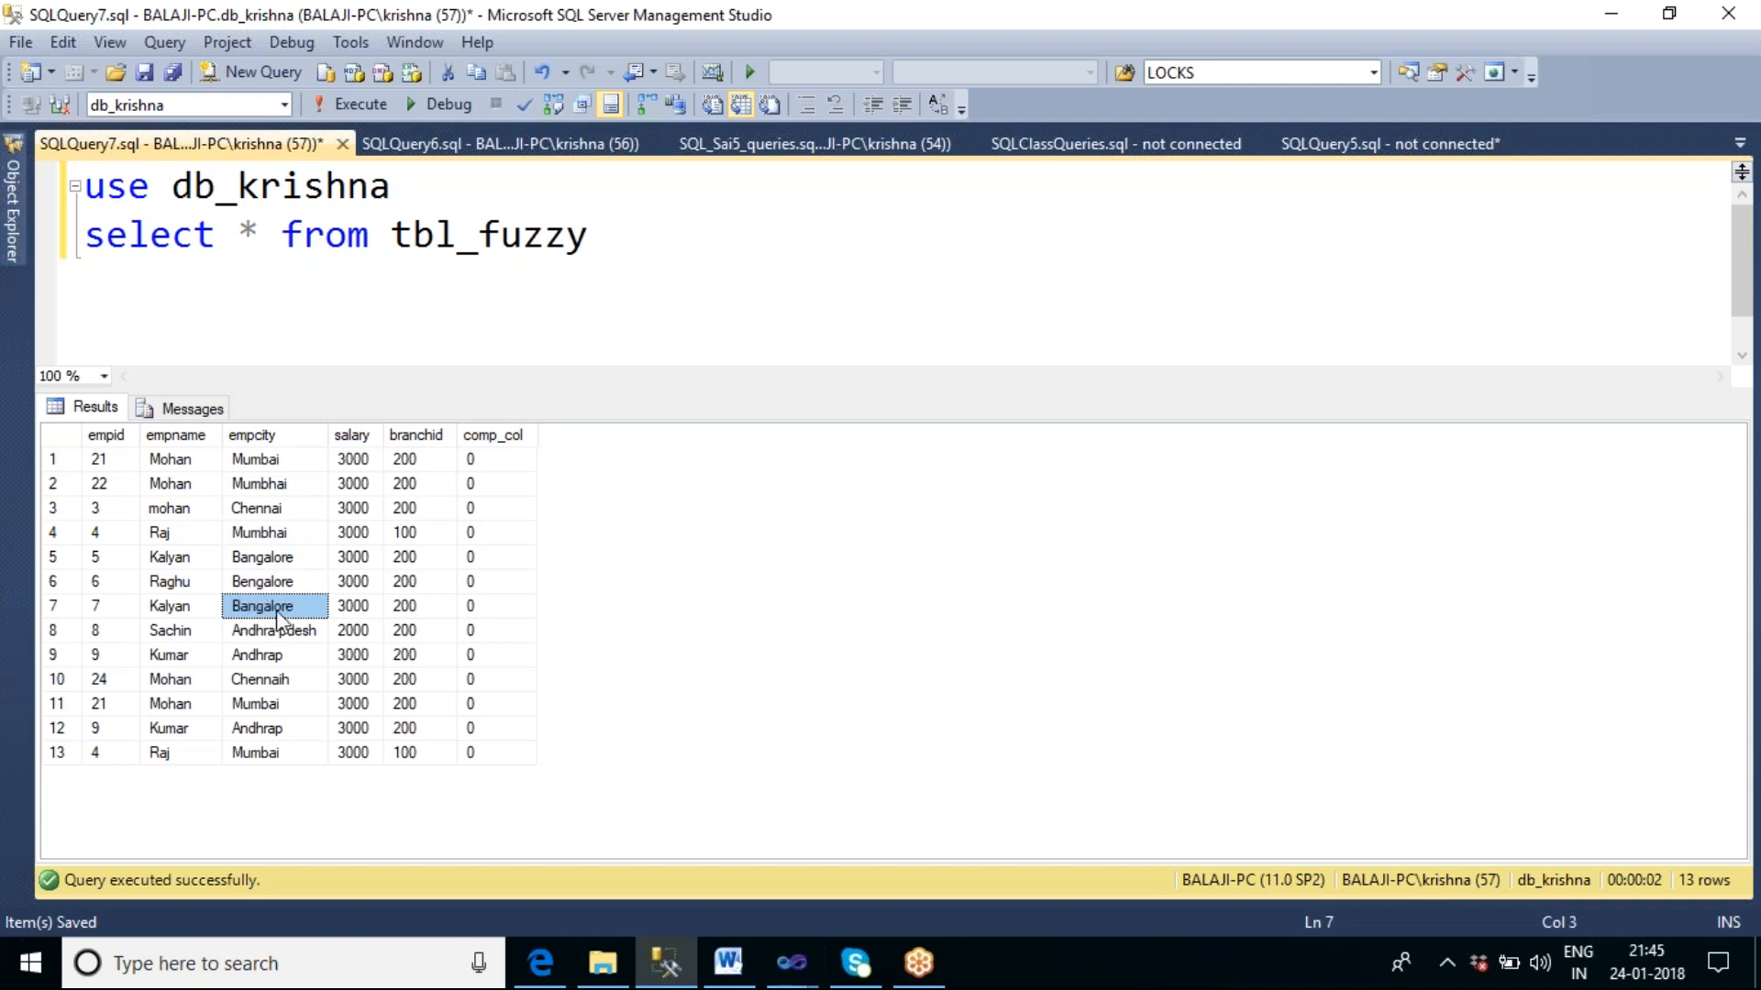
left_click(275, 679)
left_click(273, 508)
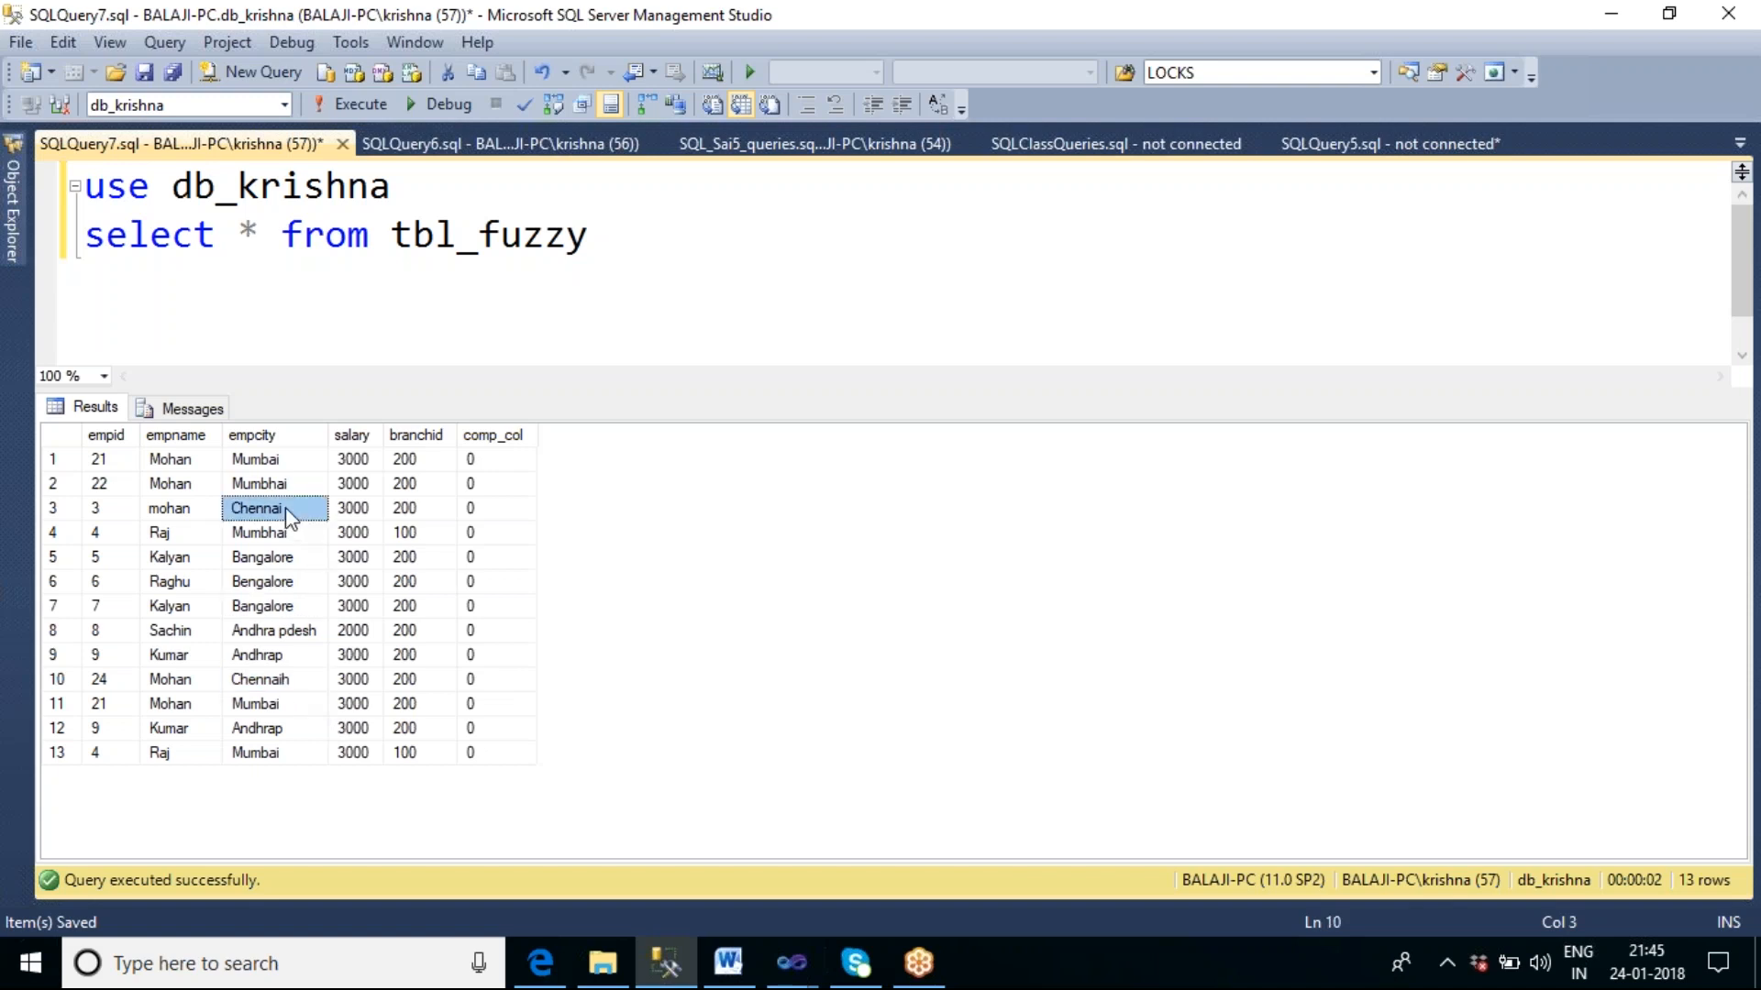
left_click(288, 684)
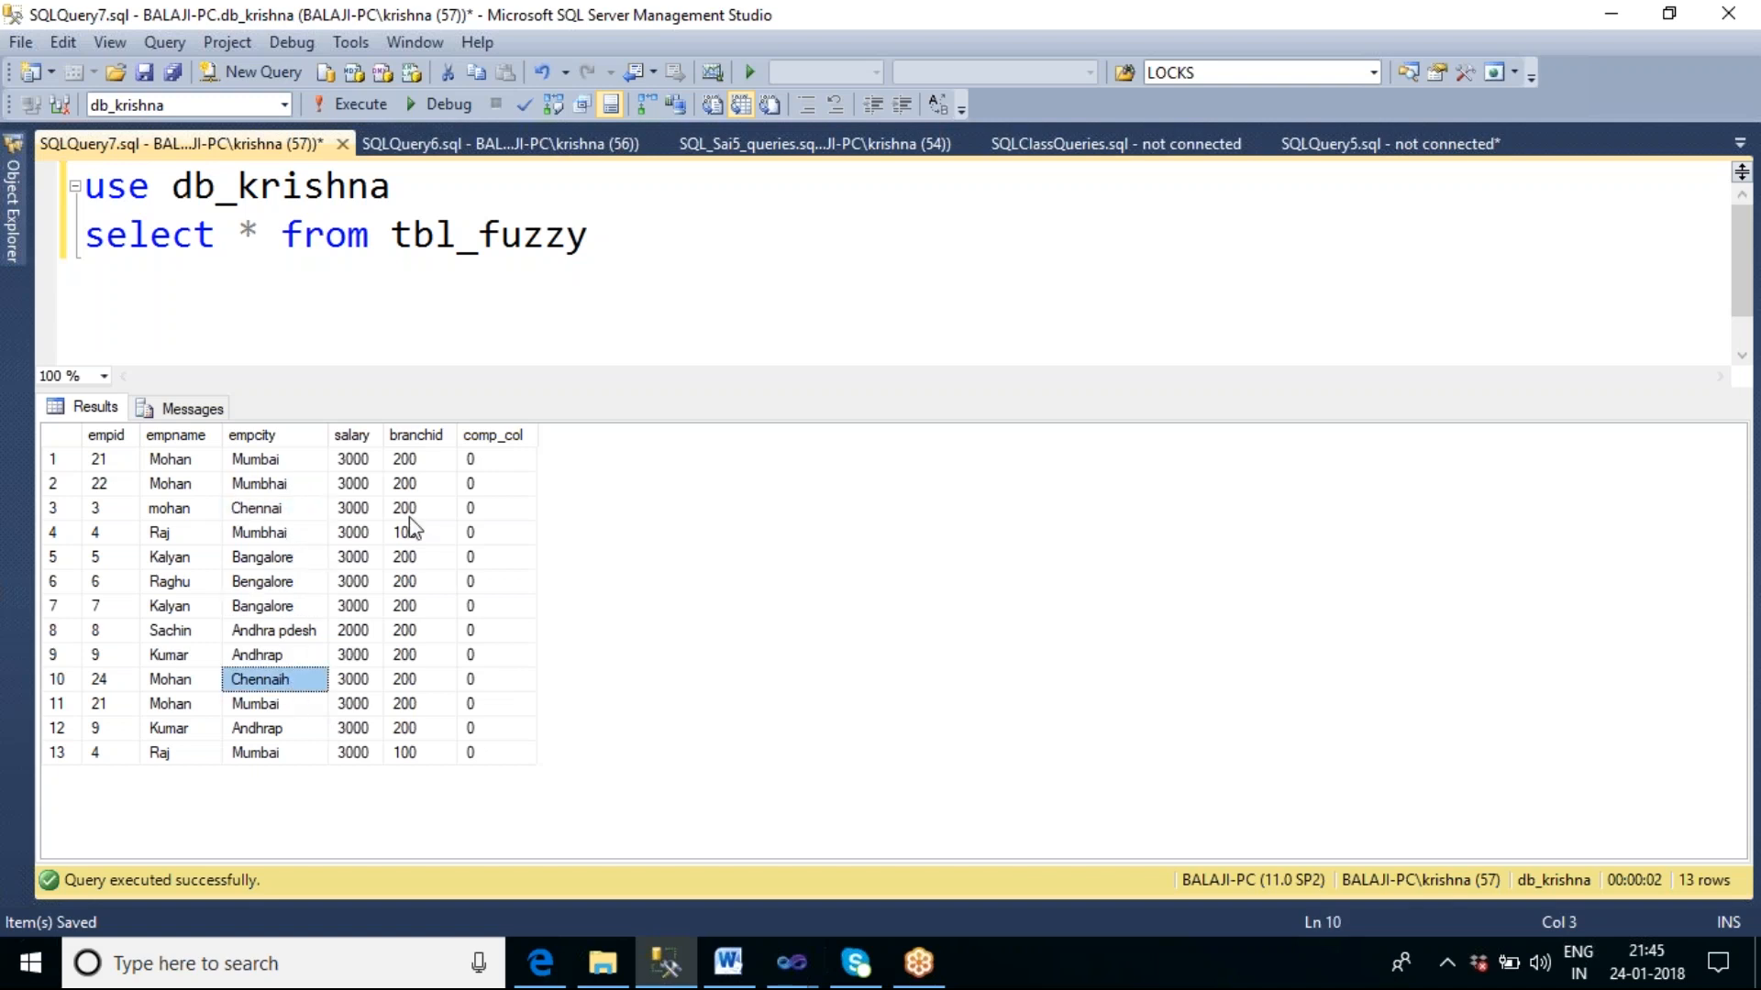
Step: Replace the asterisk in the tbl_fuzzy select statement with "empcity,sum(salary)"
left_click(618, 236)
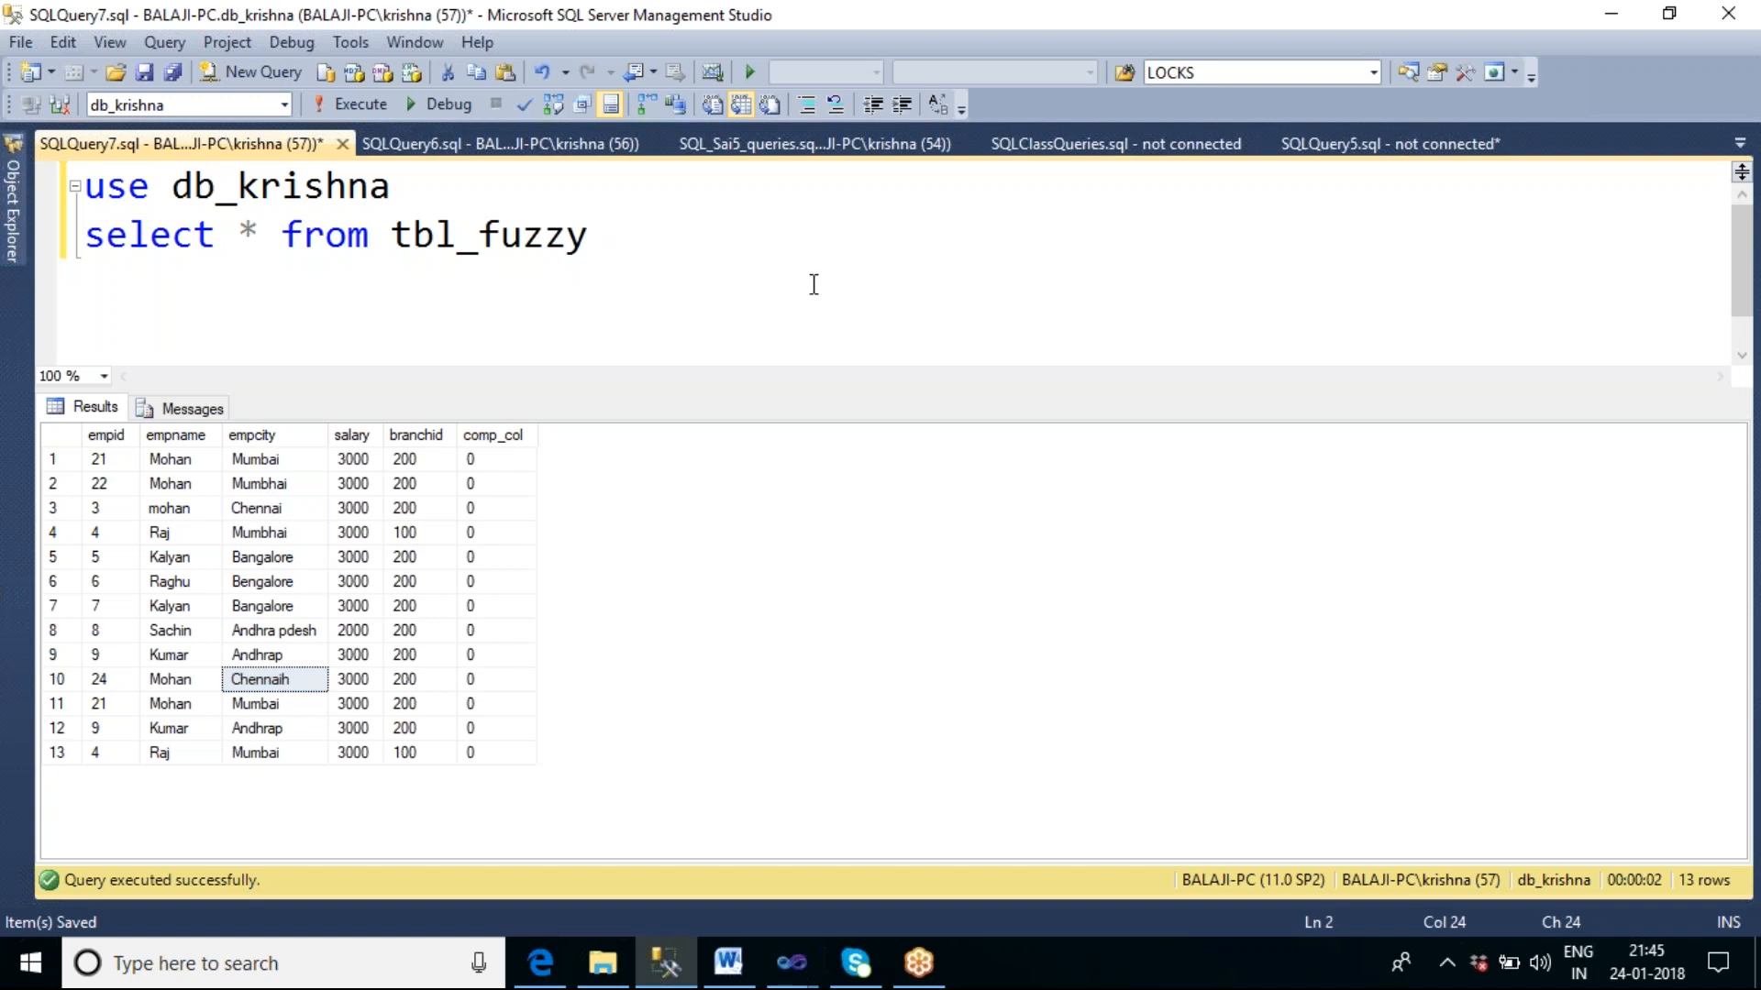
key("Return")
left_click(258, 235)
key("BackSpace")
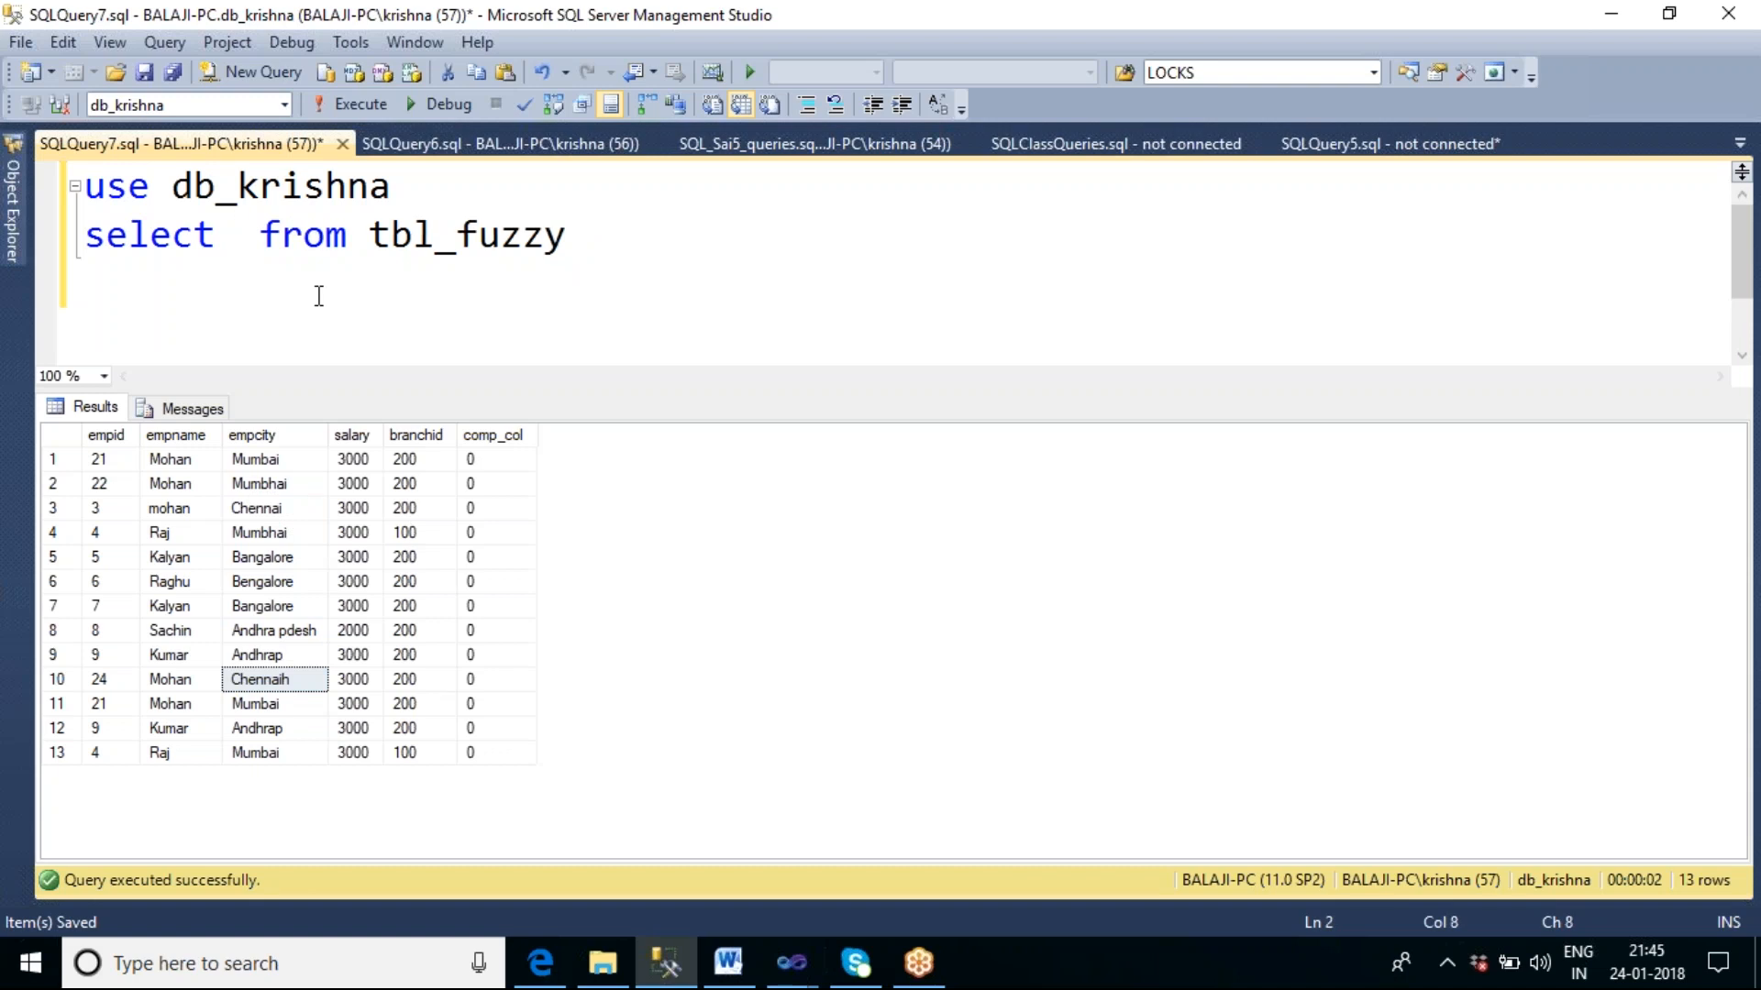
type("sum")
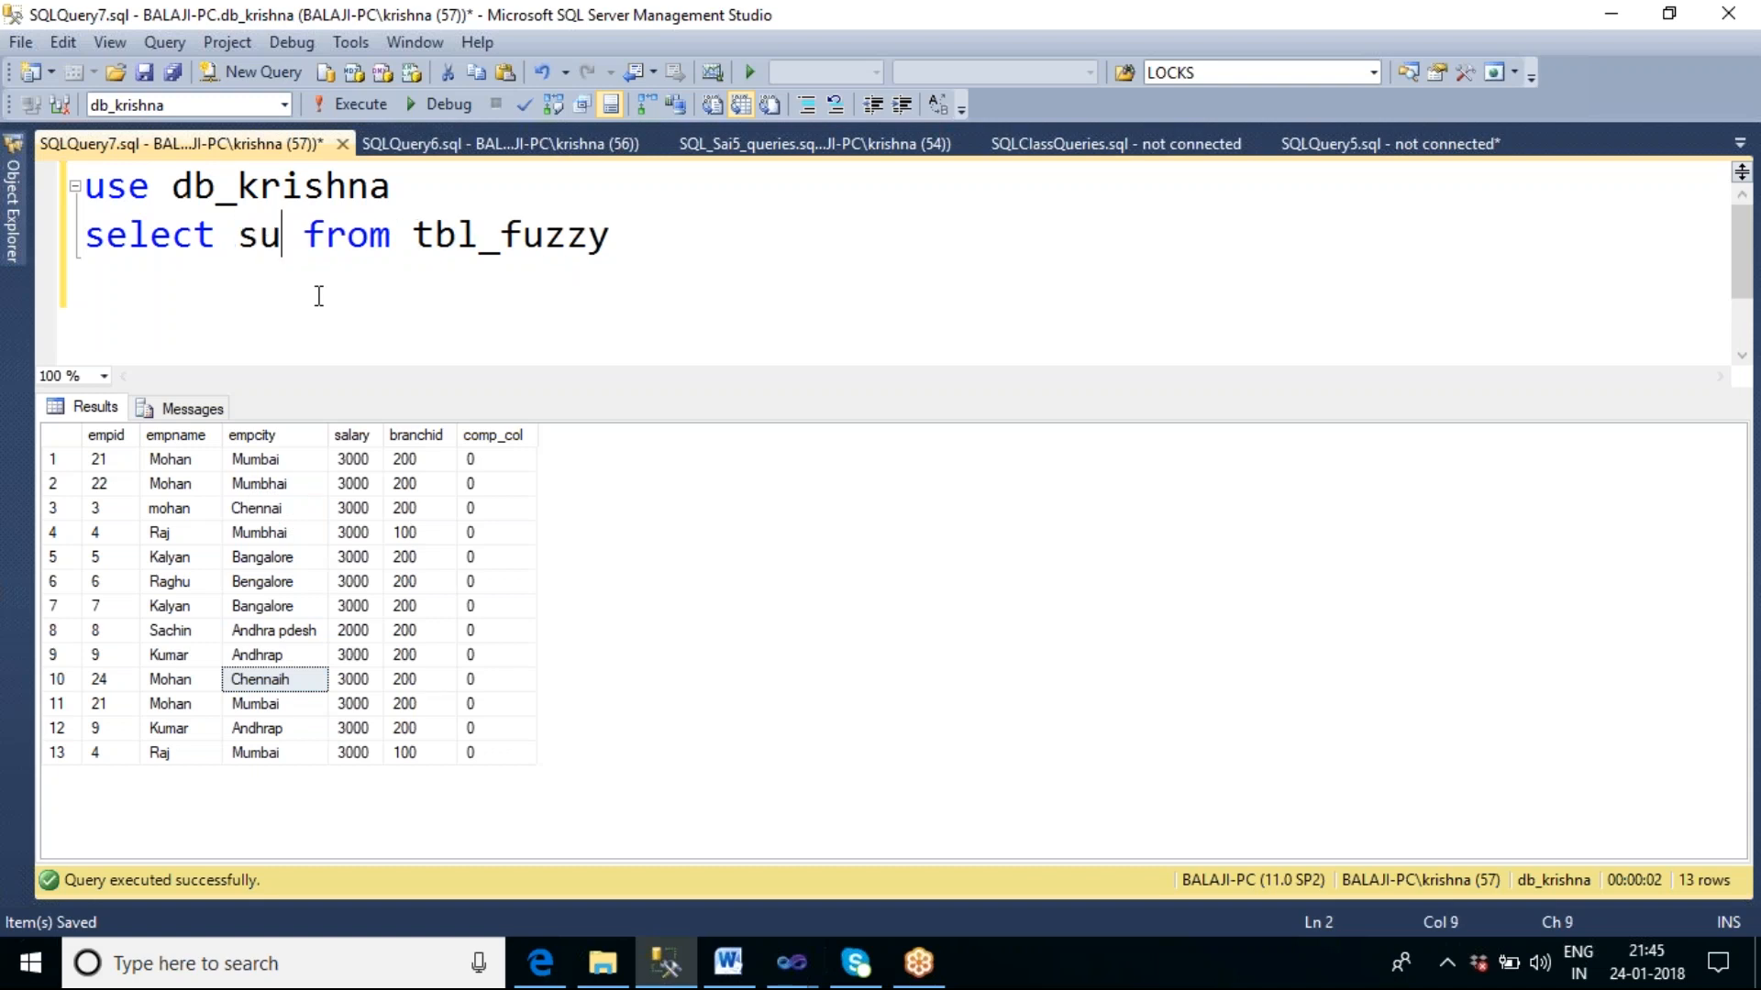
type("(c")
key("BackSpace")
type("salary")
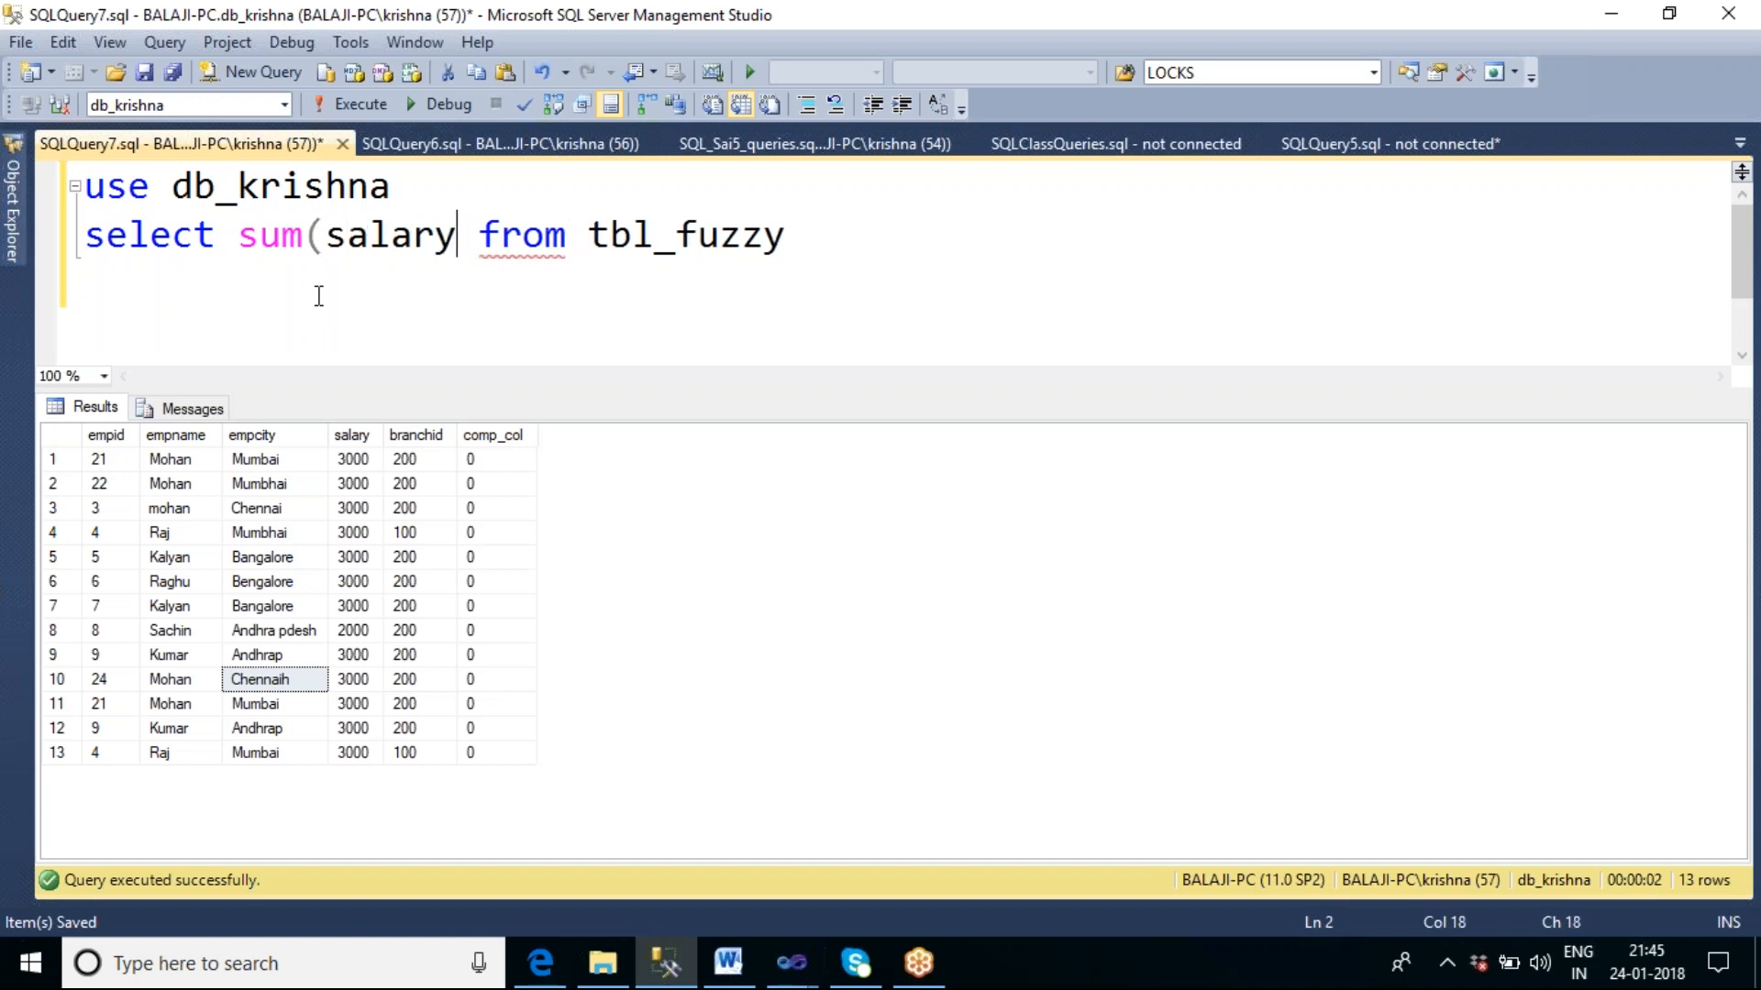
type(")")
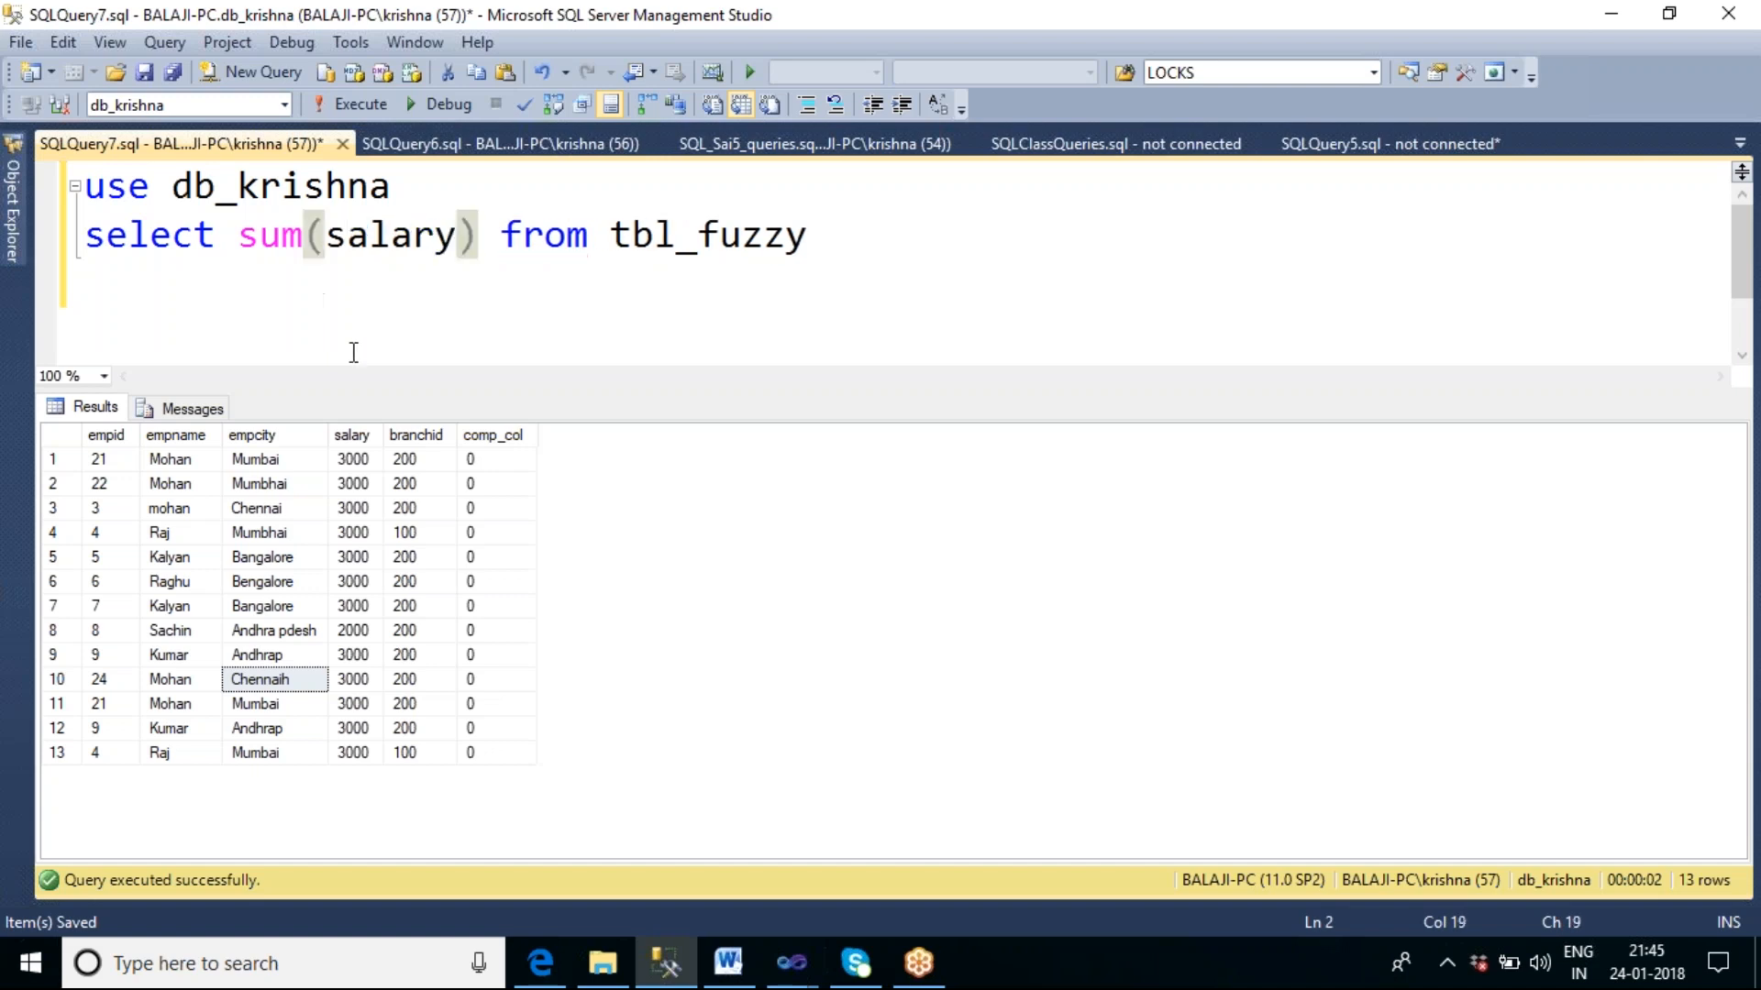
left_click(236, 242)
type("empcity,")
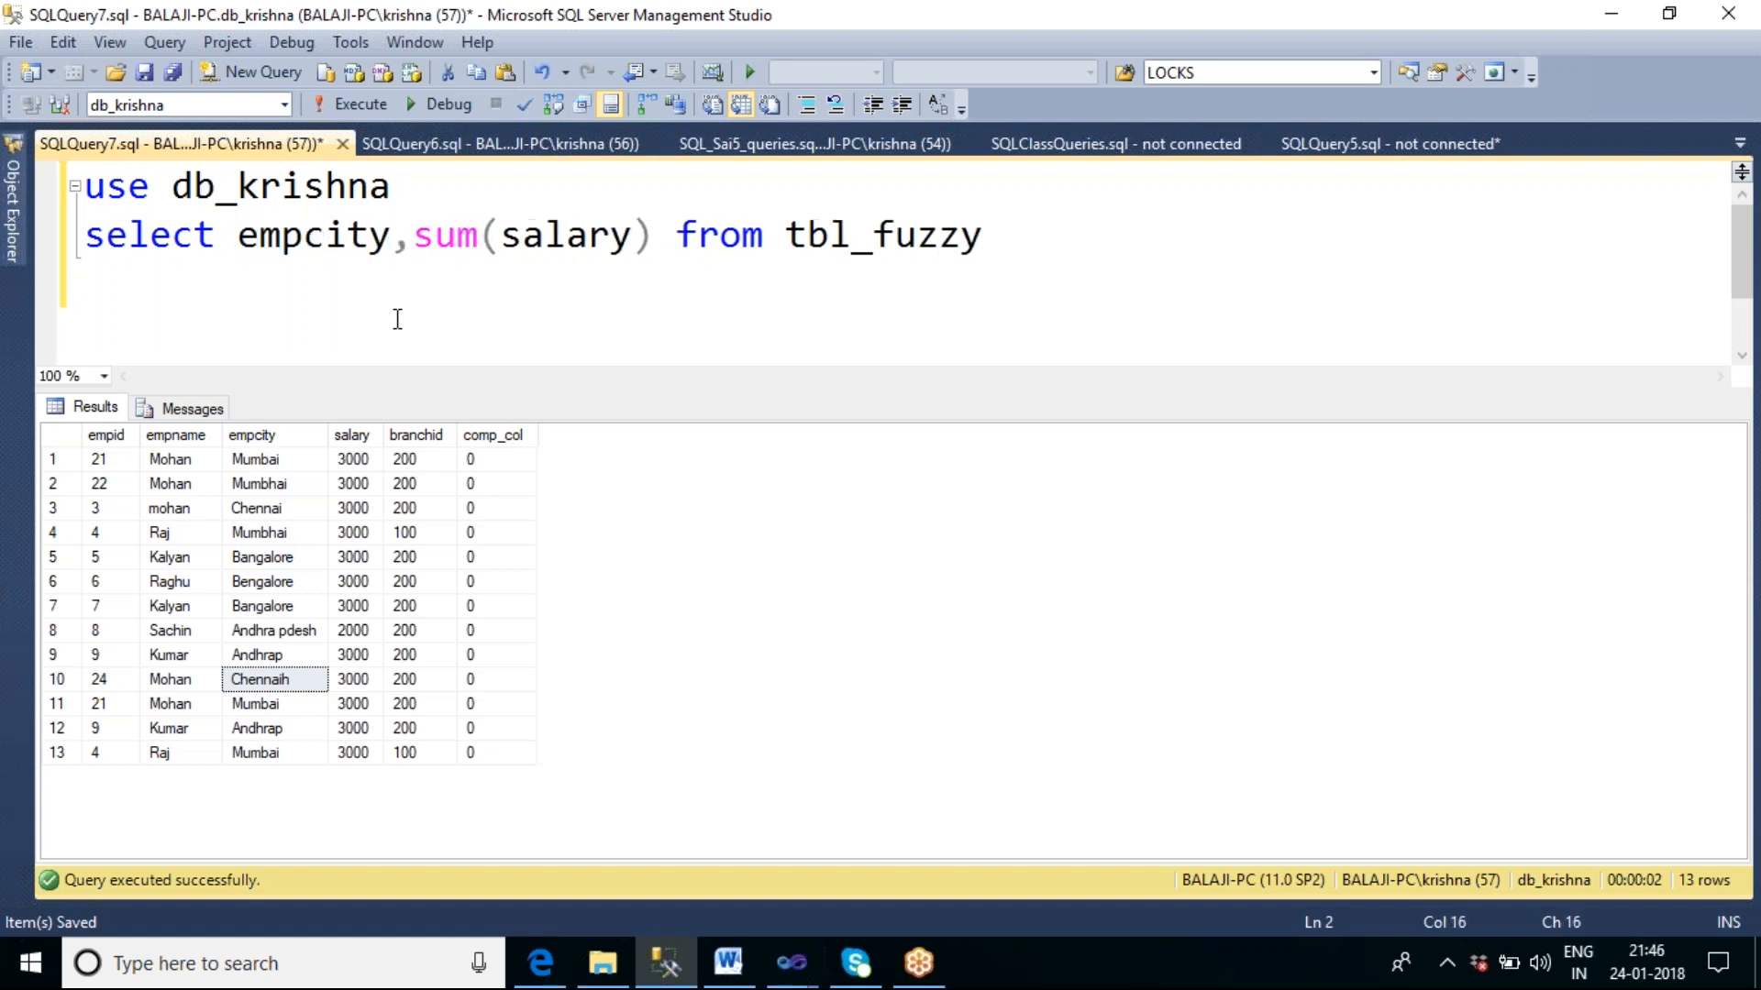
Step: Add "group by empcity" on a new line under the select statement and execute only this grouped query
key("End")
key("Return")
type("group by ")
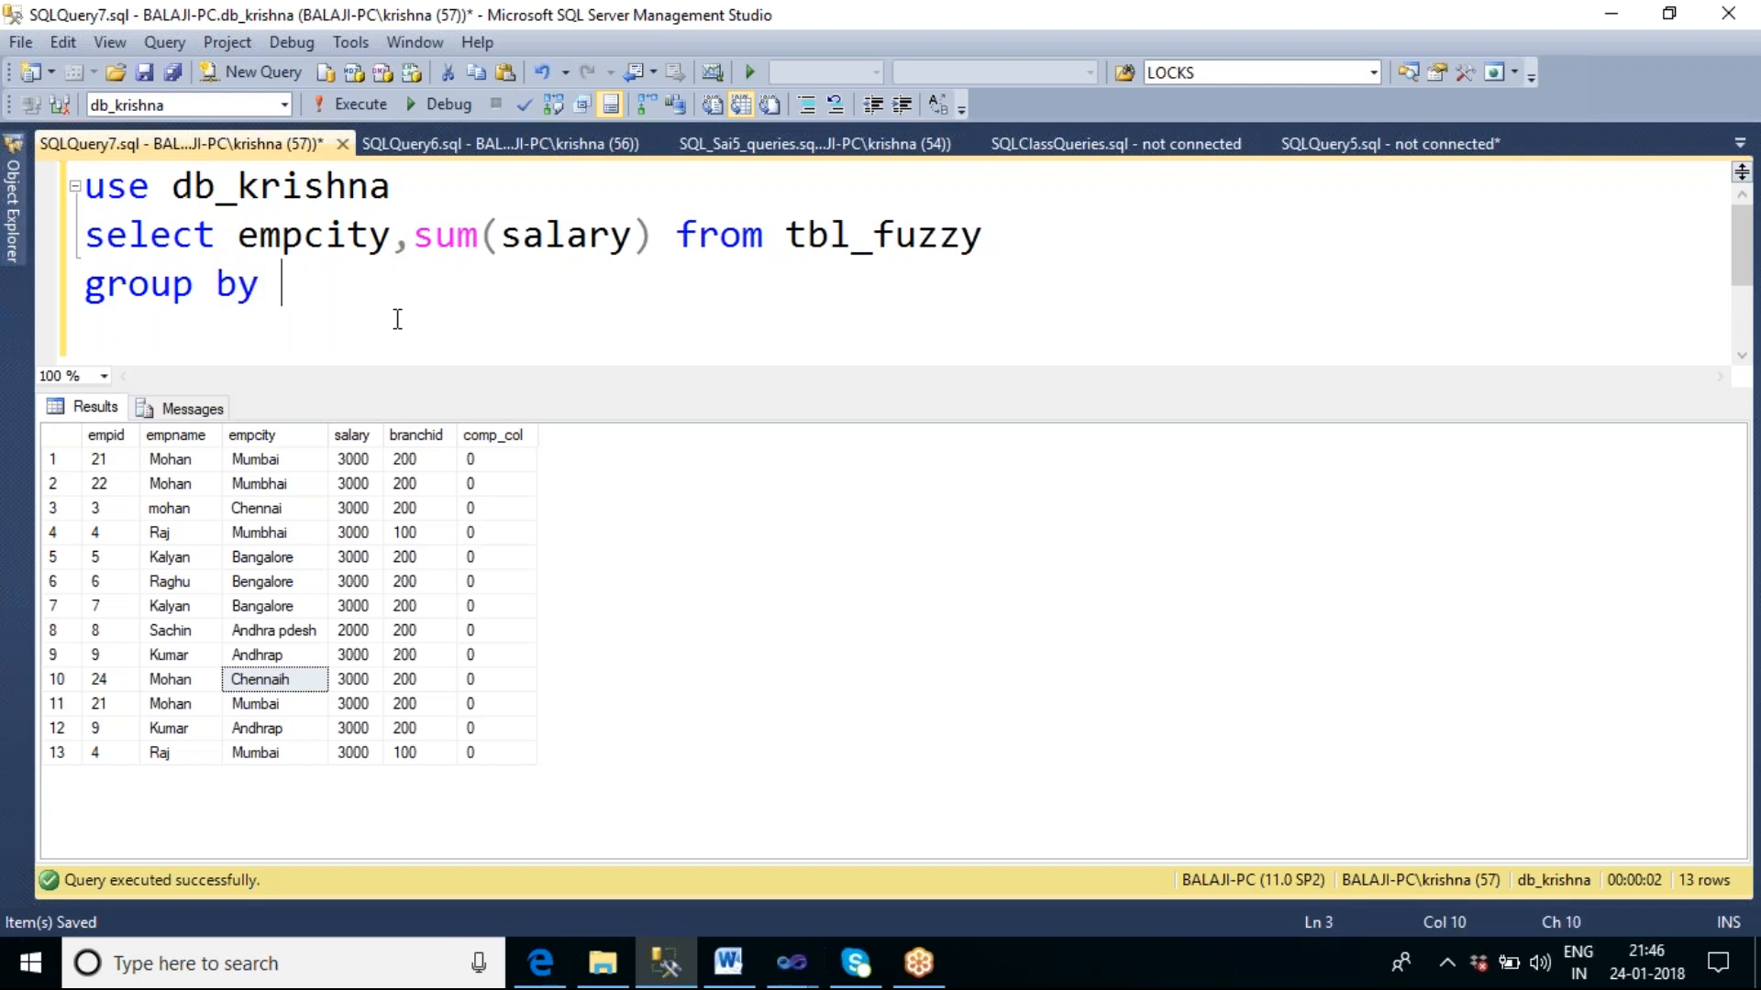
type("empcity")
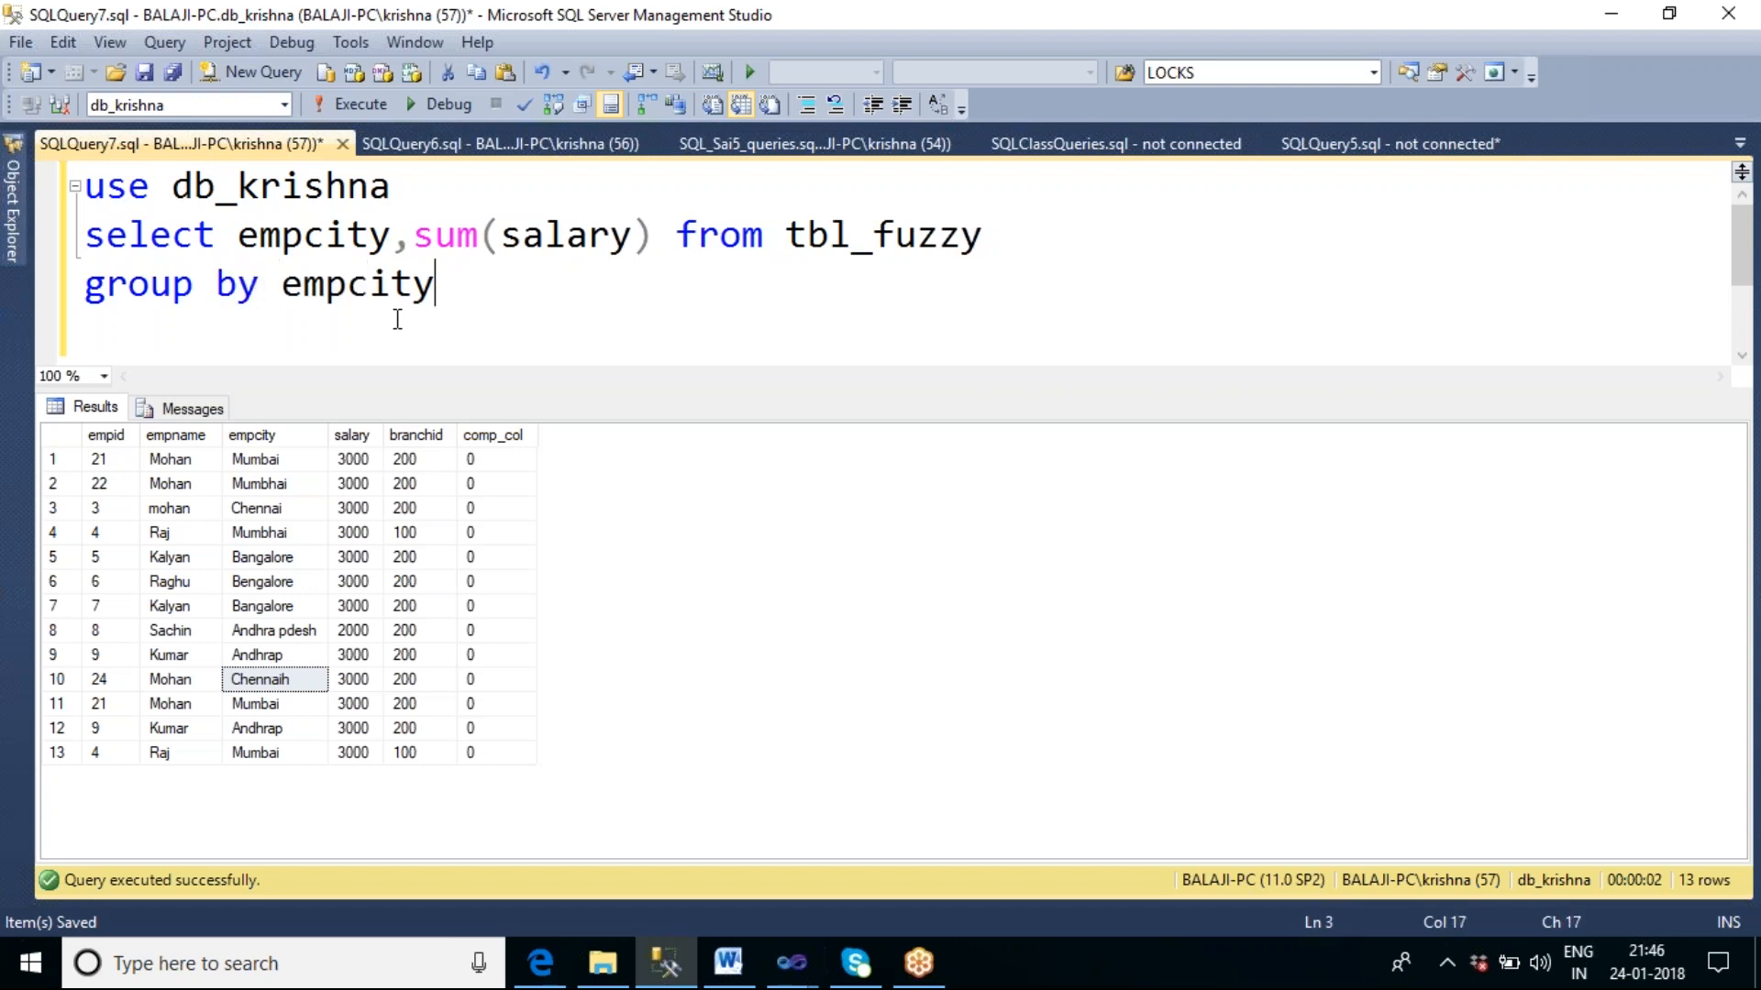
key("shift+Home")
key("shift+Up")
key("F5")
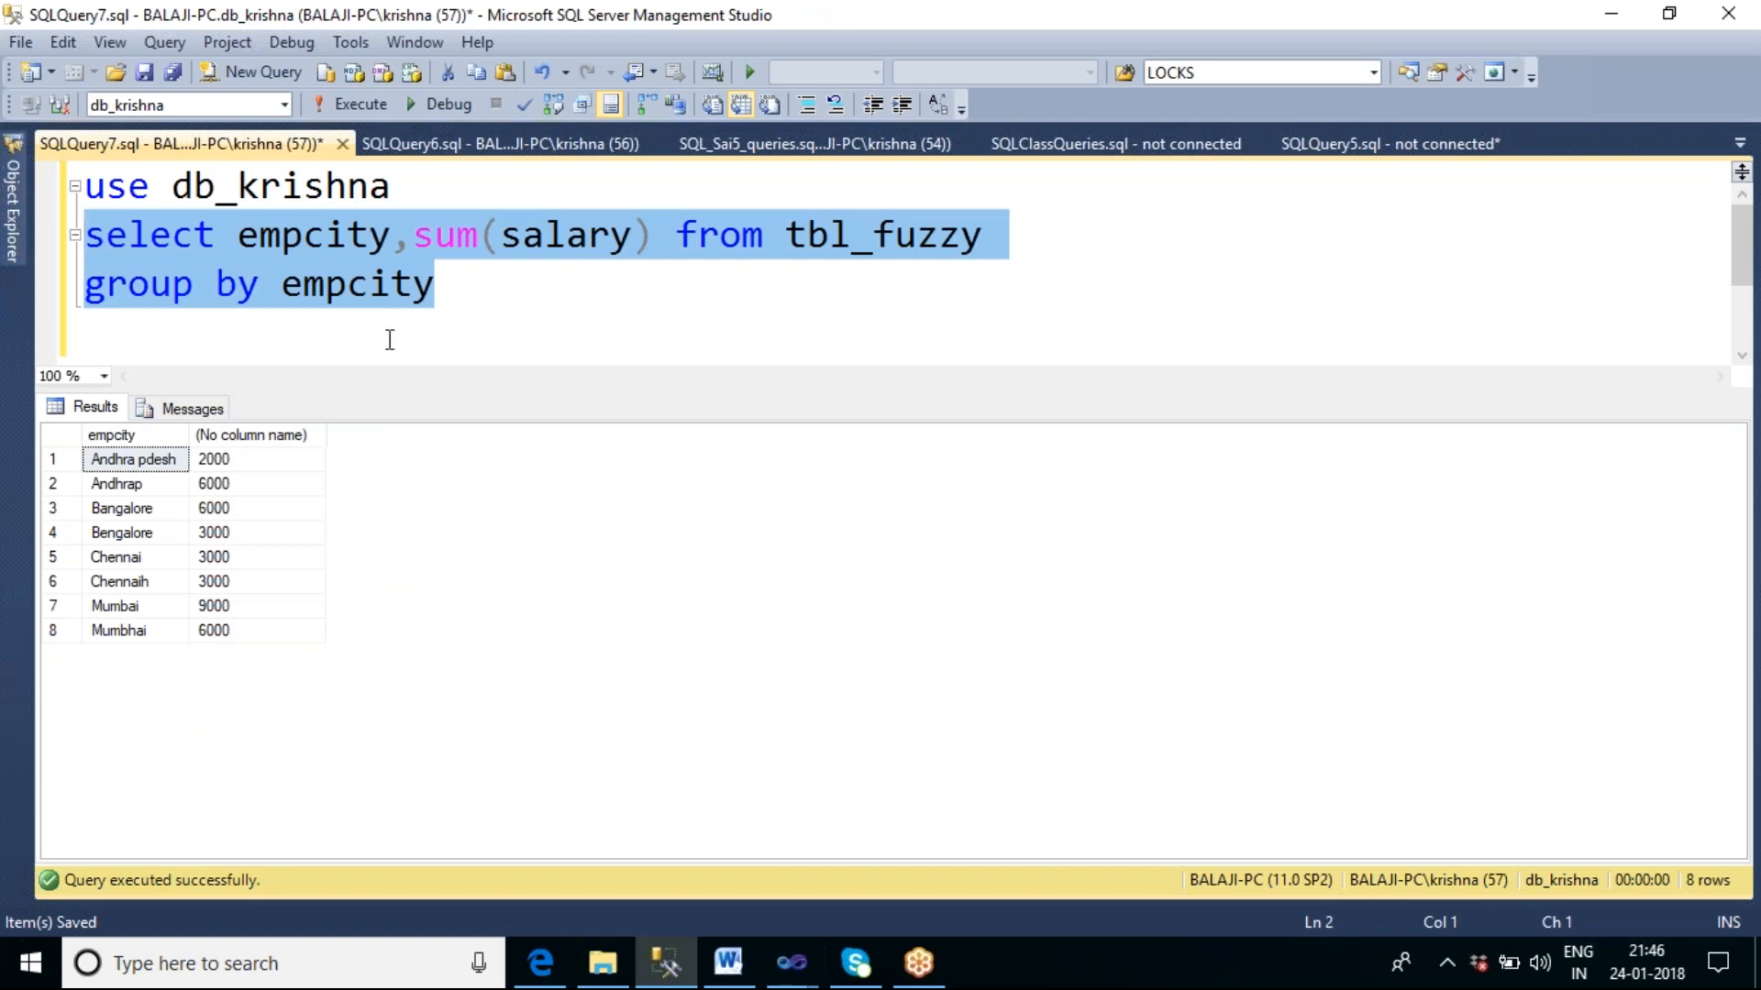
Step: Compare the separate Bangalore and Bengalore rows in the grouped results
left_click(163, 508)
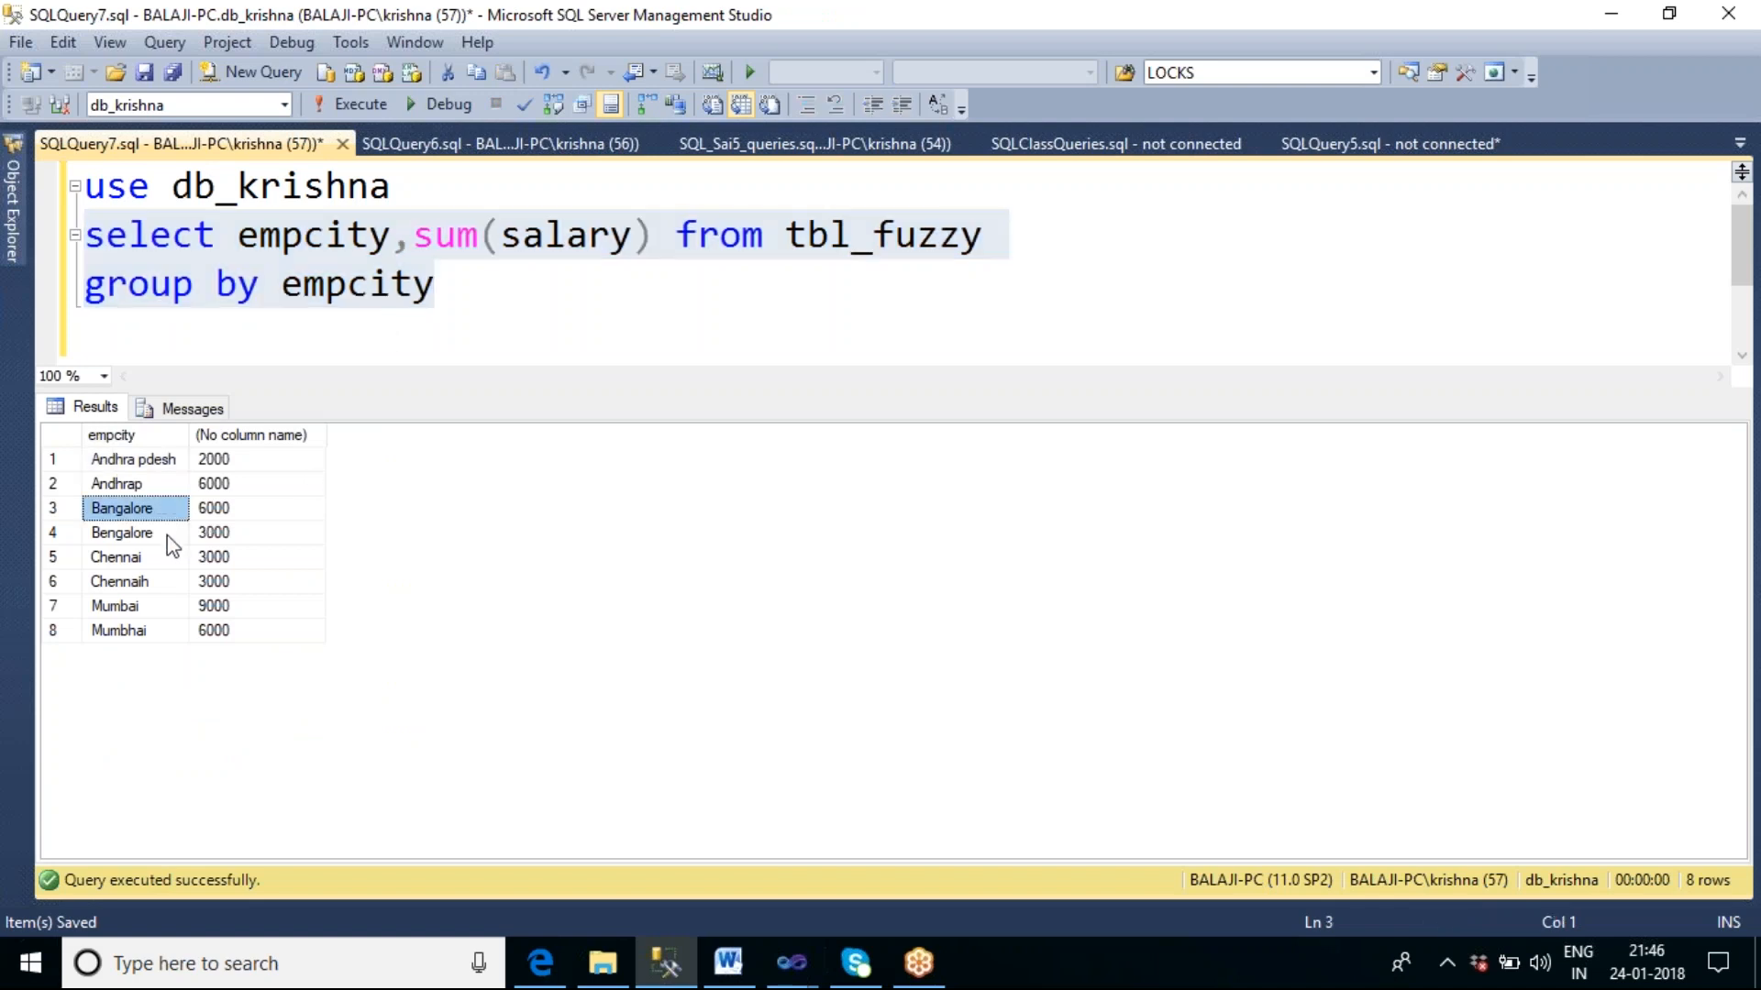
left_click(165, 535)
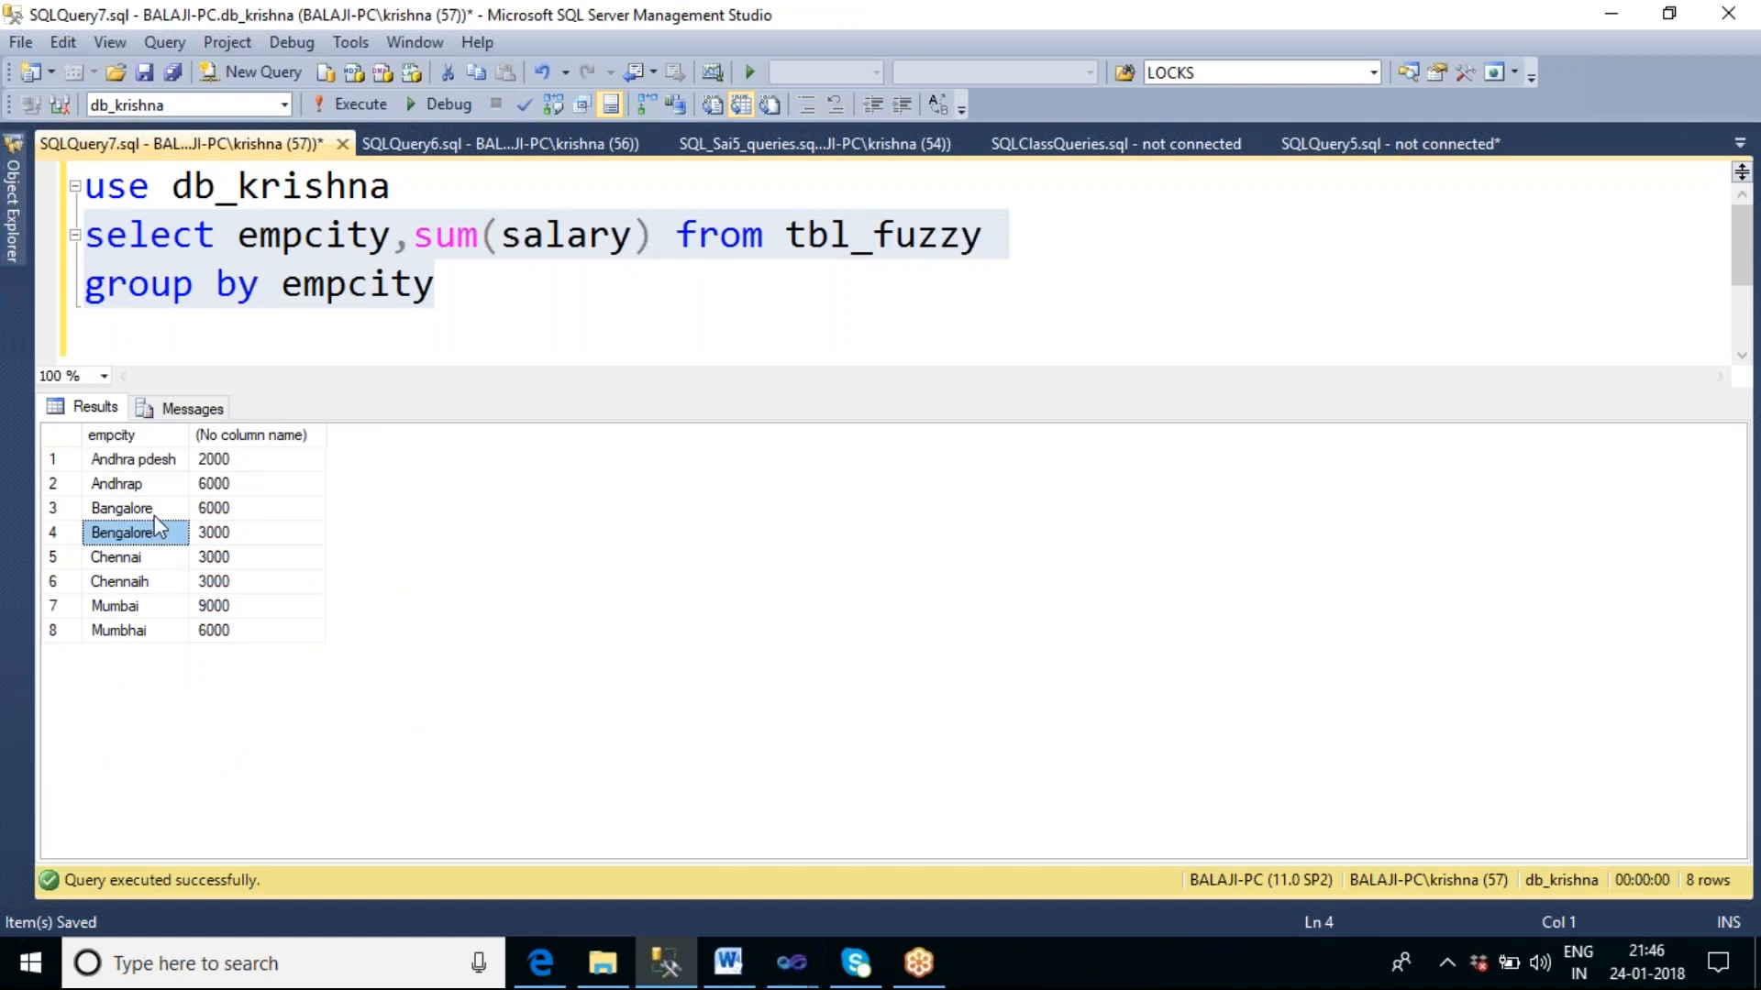
left_click(155, 518)
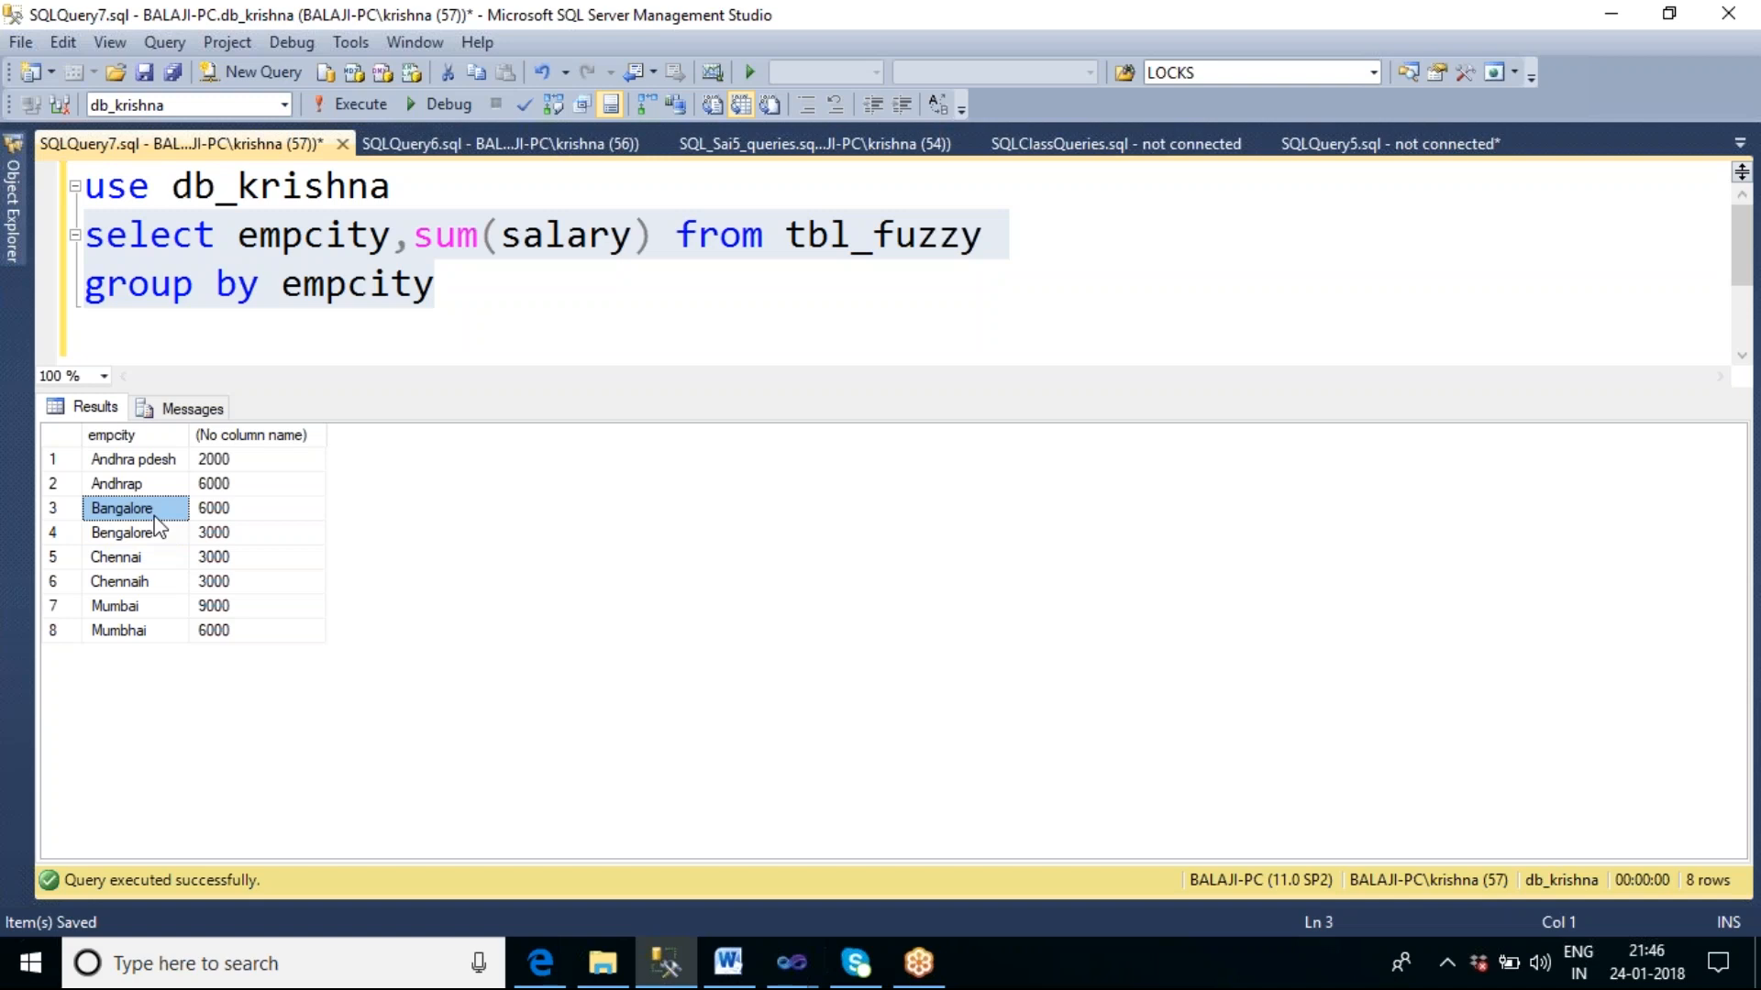
Step: Add "select * from tbl_fuzzy" below the grouped query, separated by a blank line, and execute only that statement
left_click(460, 309)
left_click(473, 284)
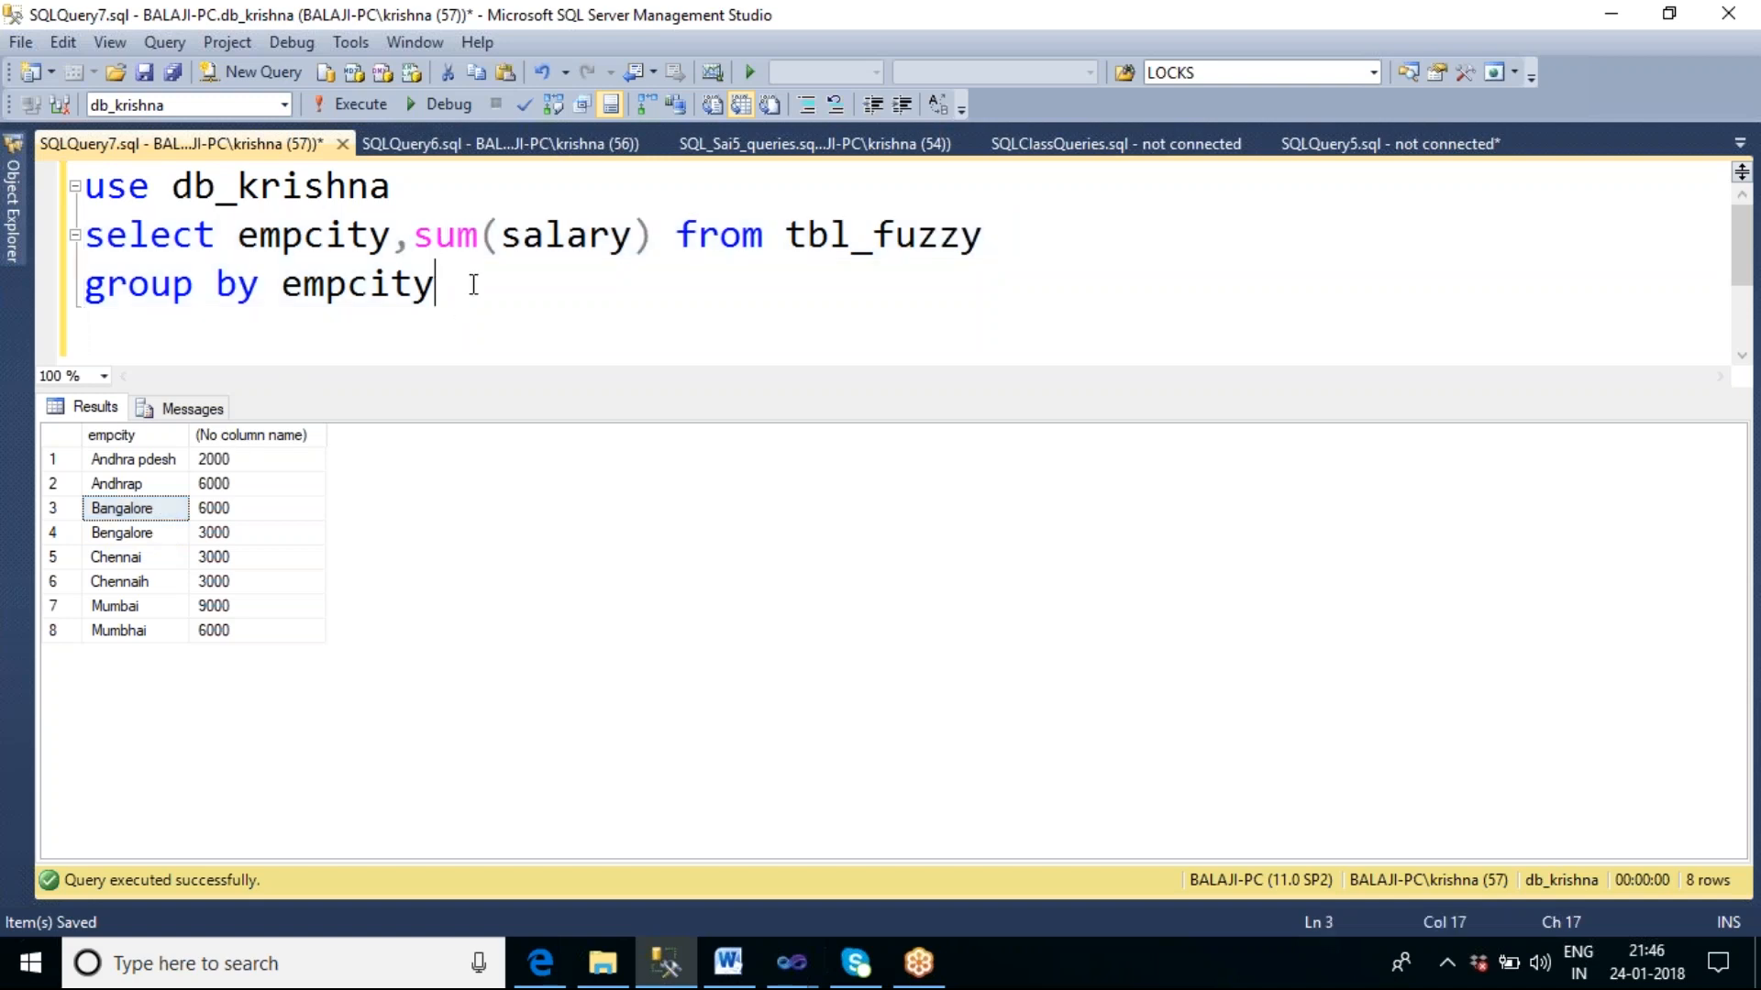
key("Return")
key("Return")
type("select")
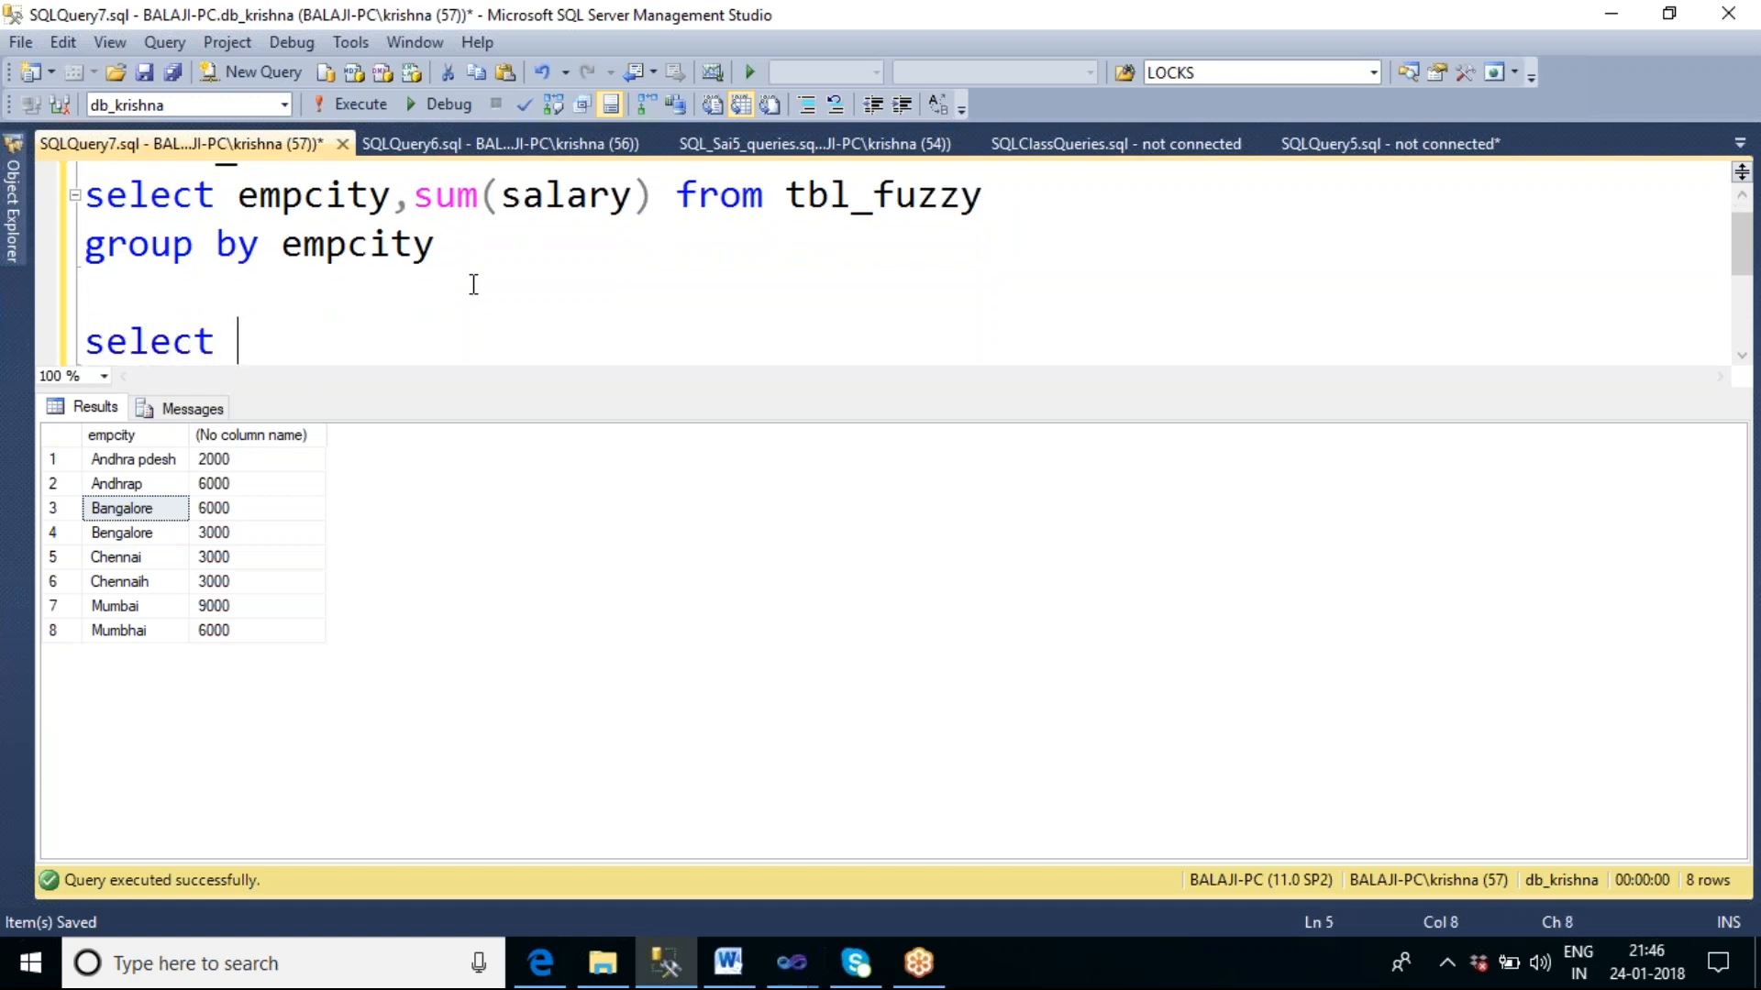
type(" * from tbl")
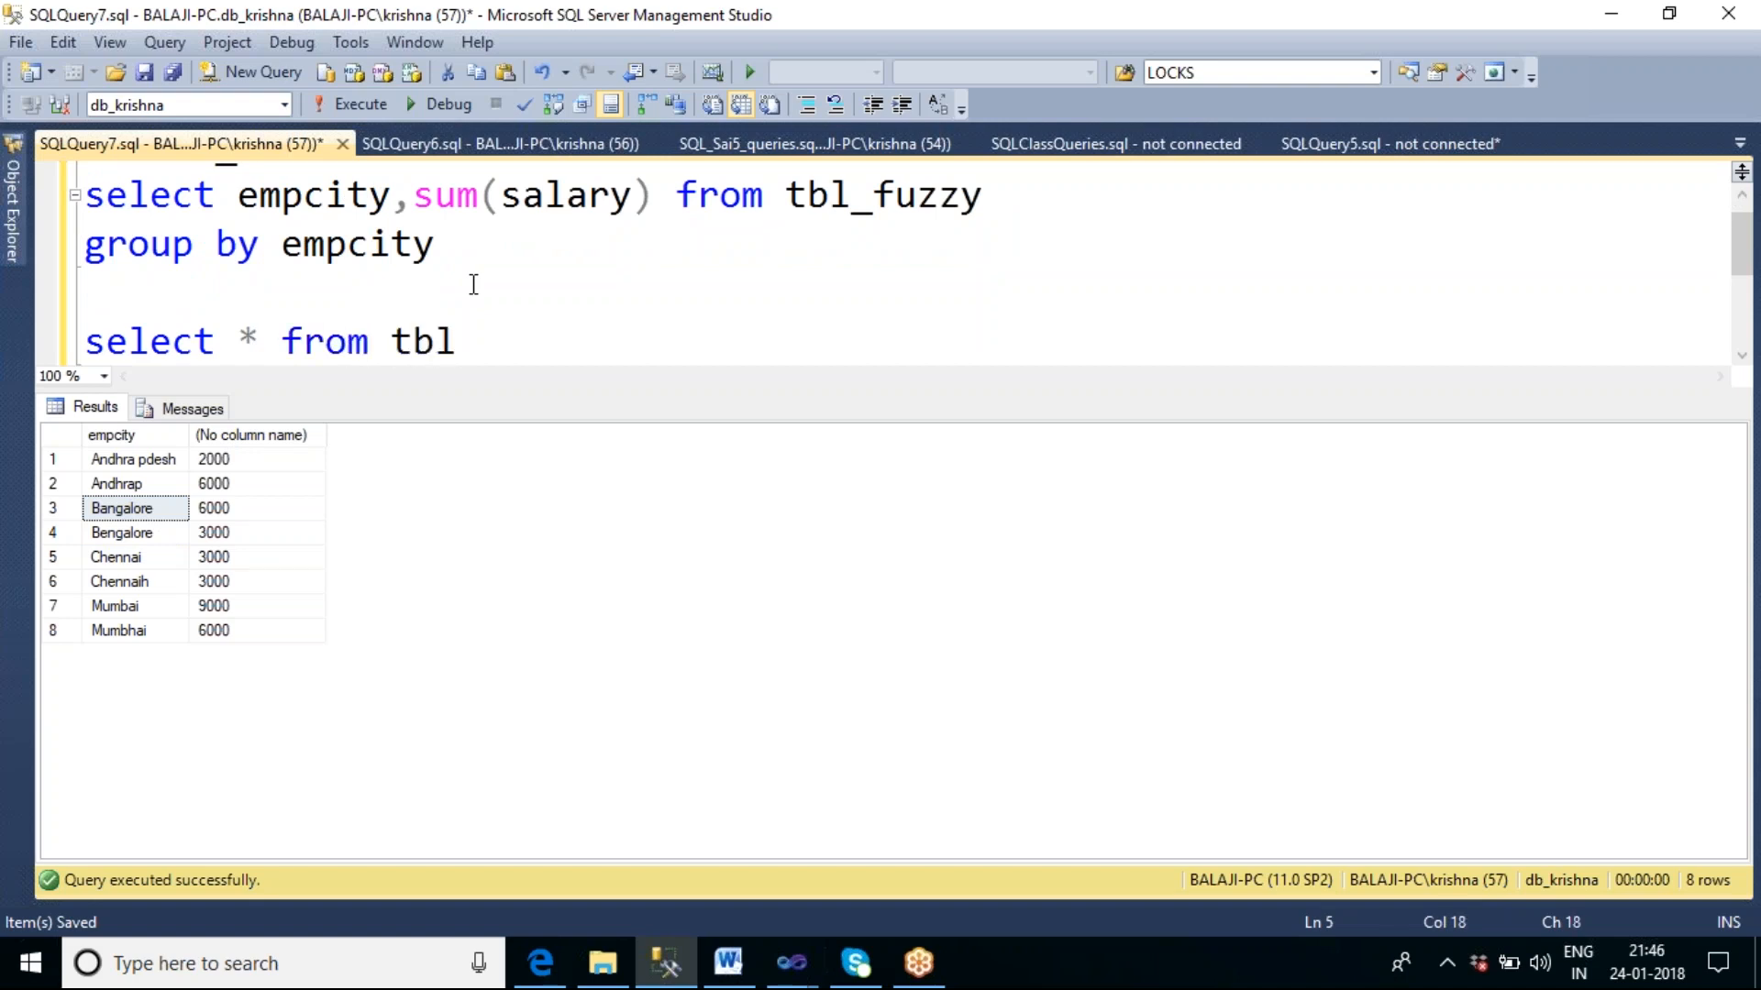
type("_fuzzy where")
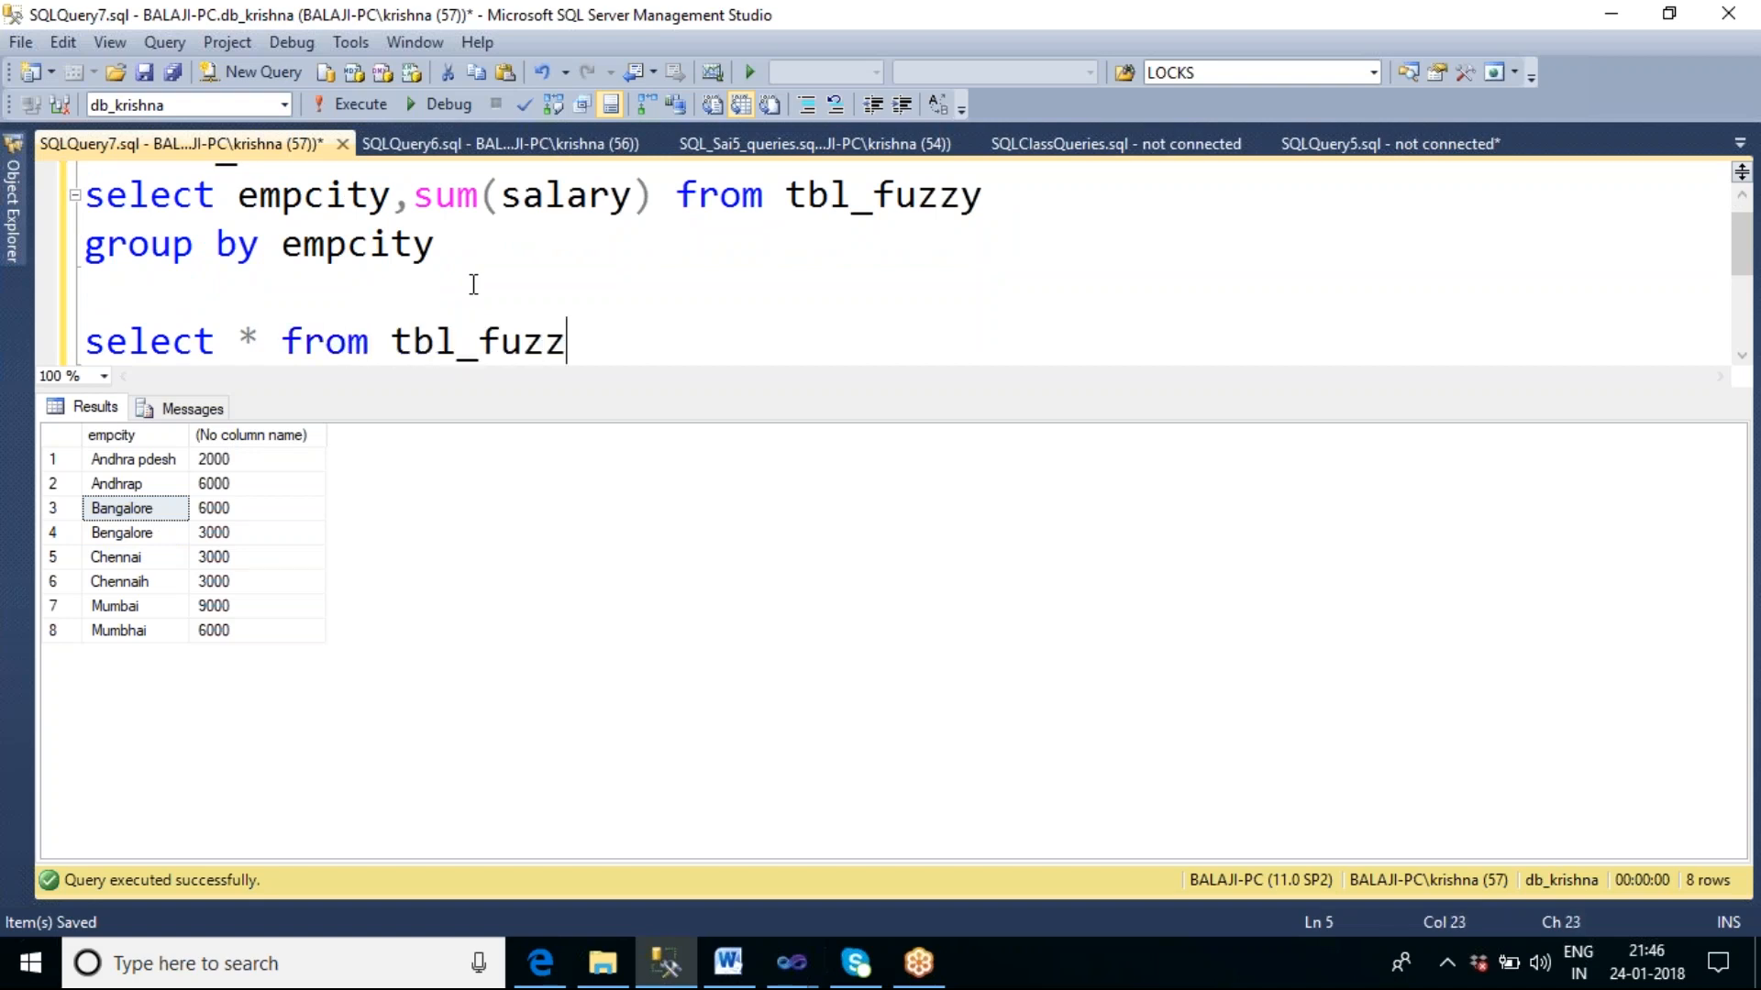
key("BackSpace")
key("BackSpace")
key("BackSpace")
key("BackSpace")
key("BackSpace")
key("BackSpace")
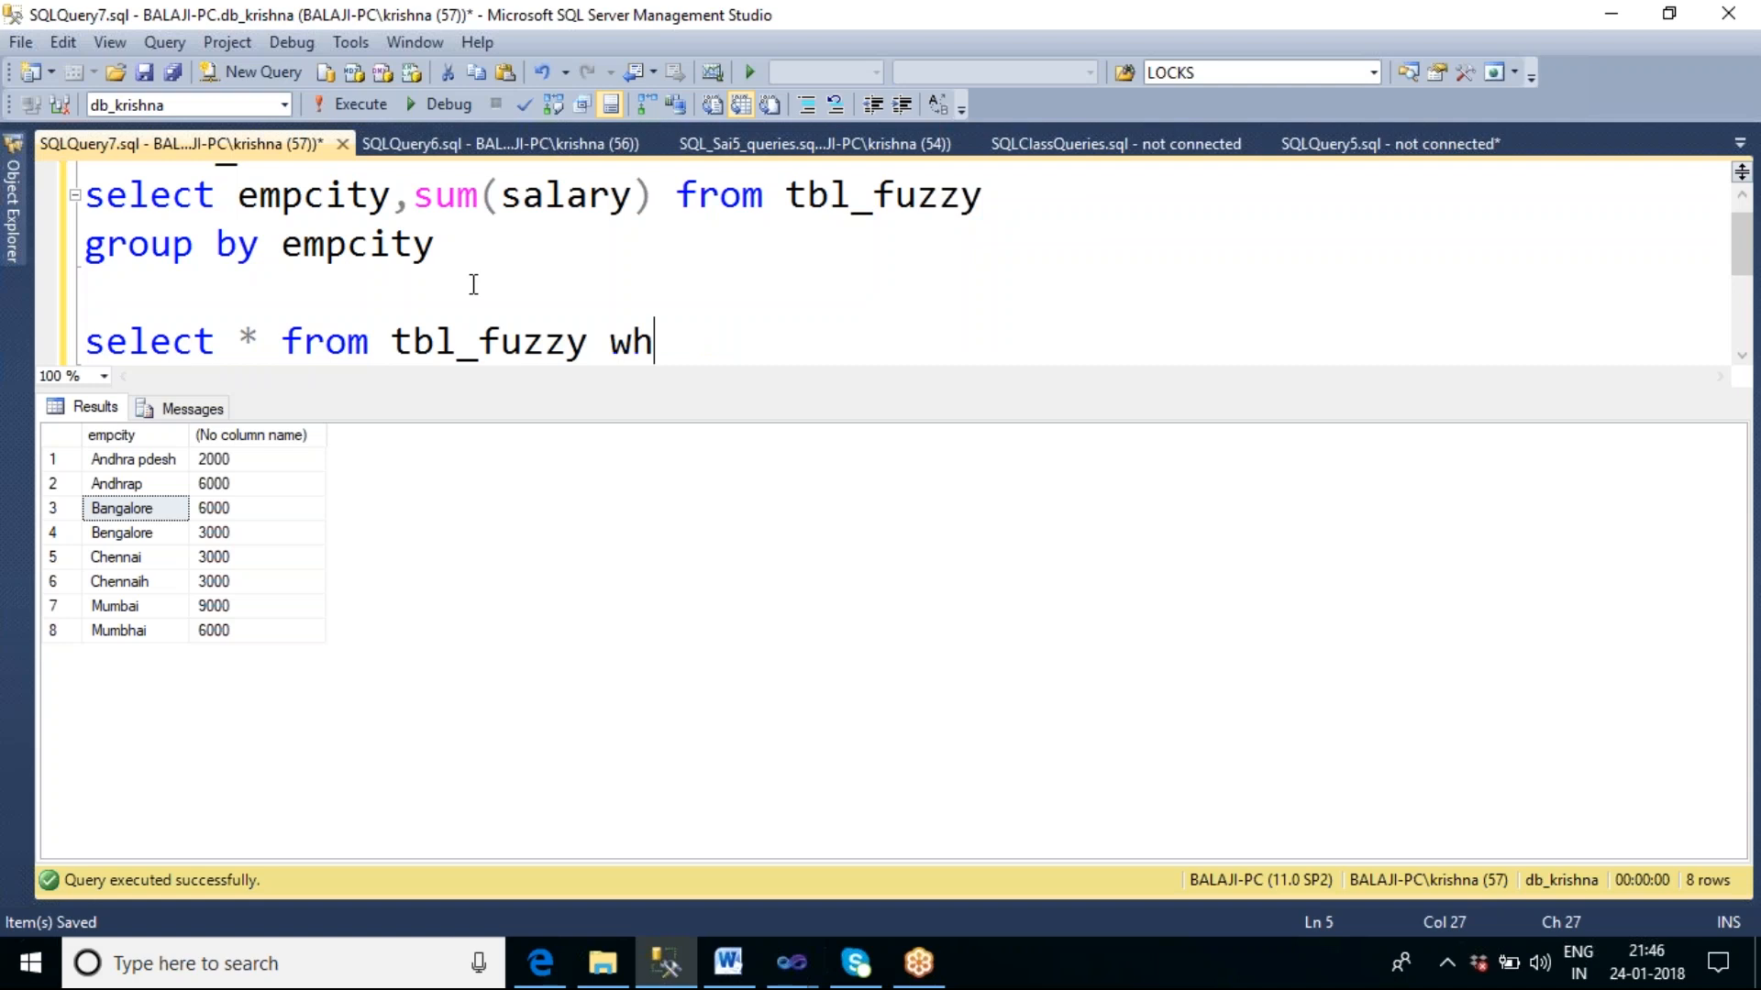
key("shift+Home")
key("F5")
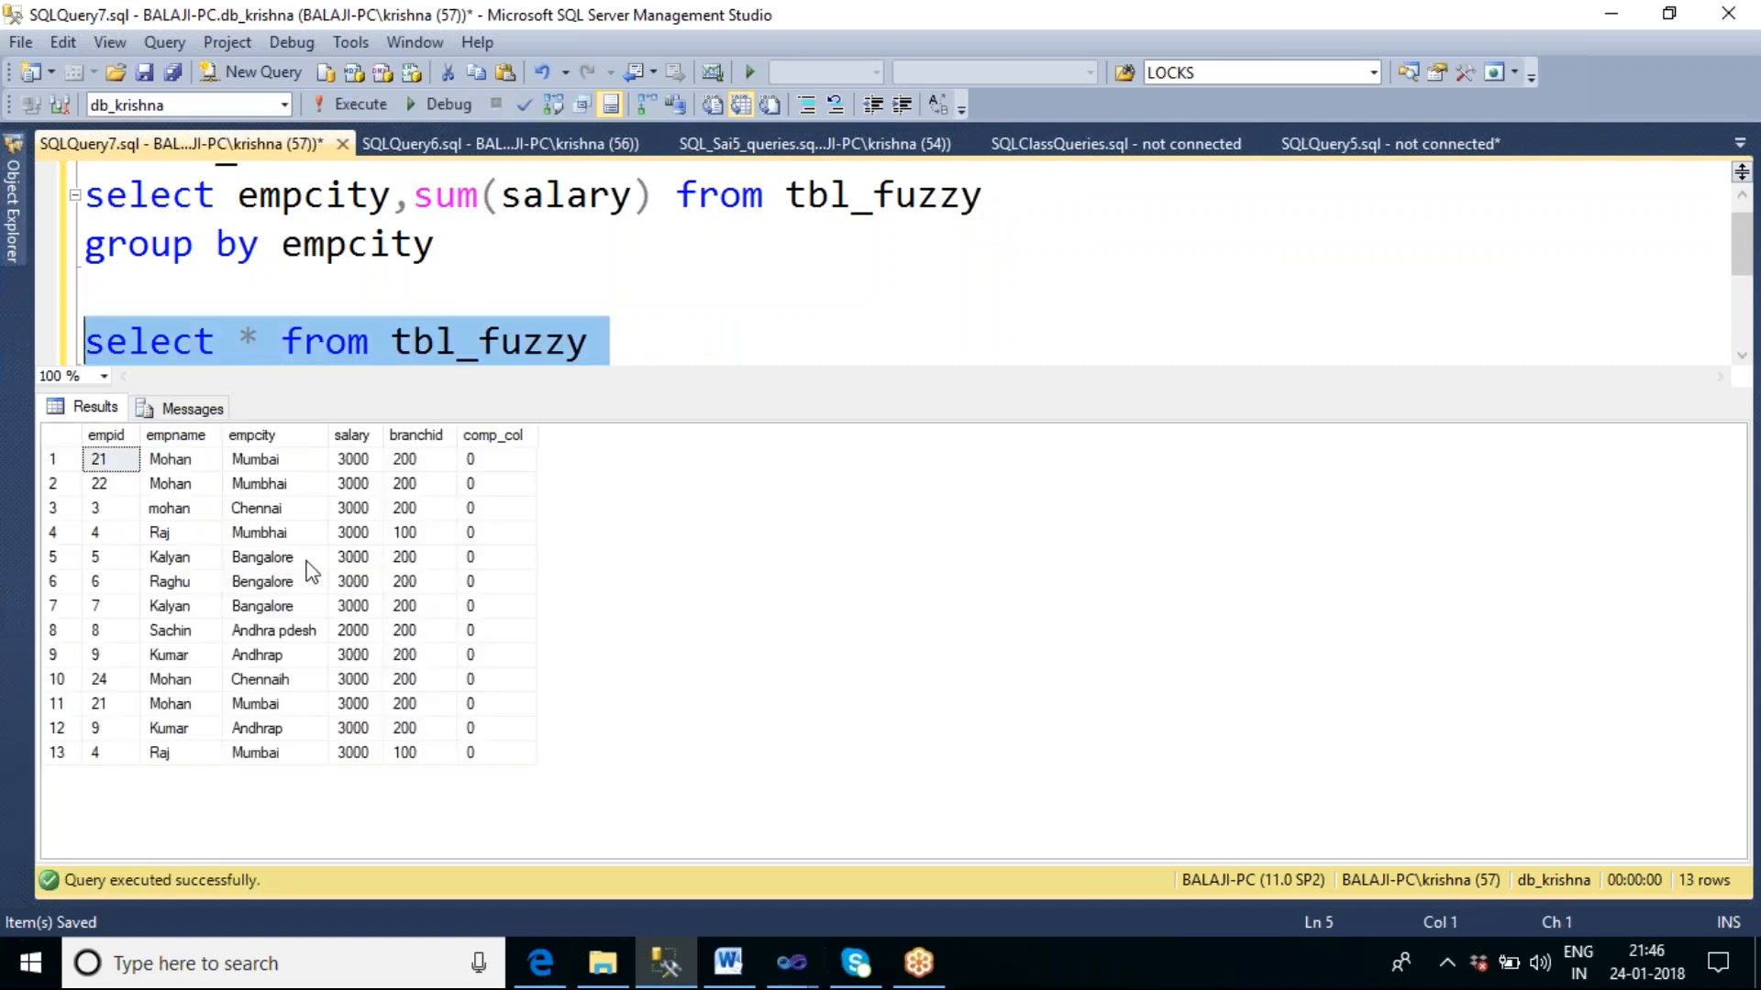
Step: Mark both Bangalore cells in rows 5 and 7 together and check their salaries
left_click(293, 558)
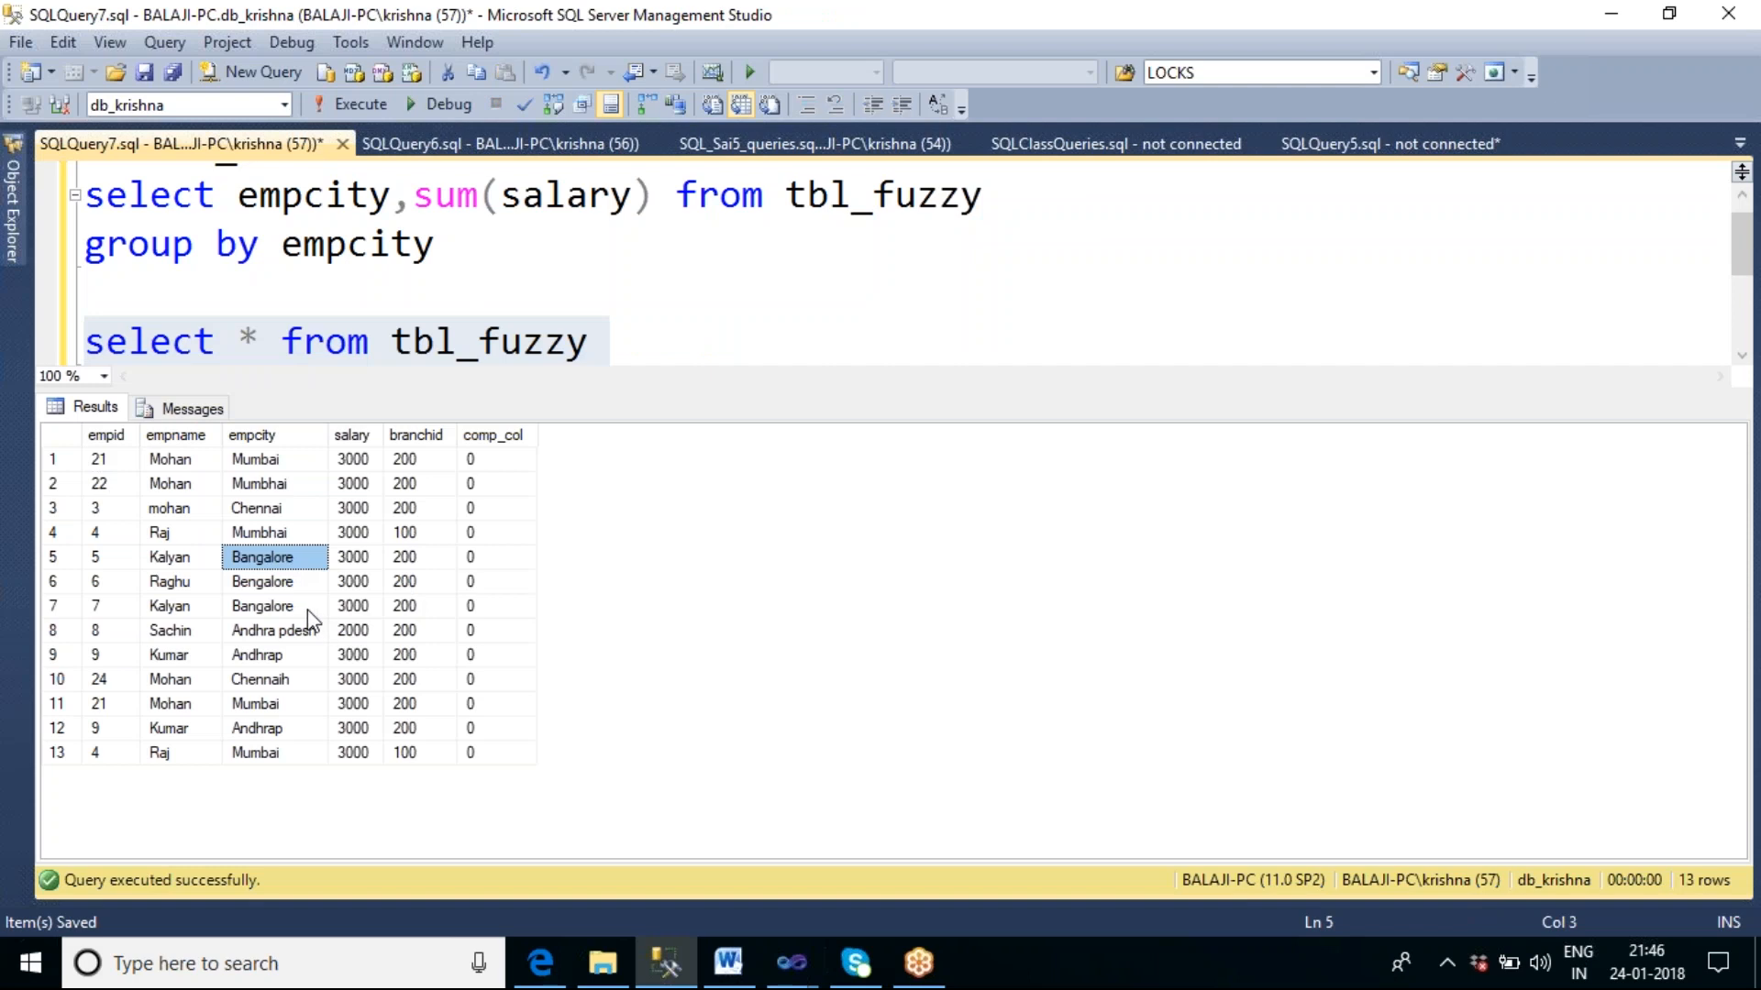
left_click(307, 607, "ctrl")
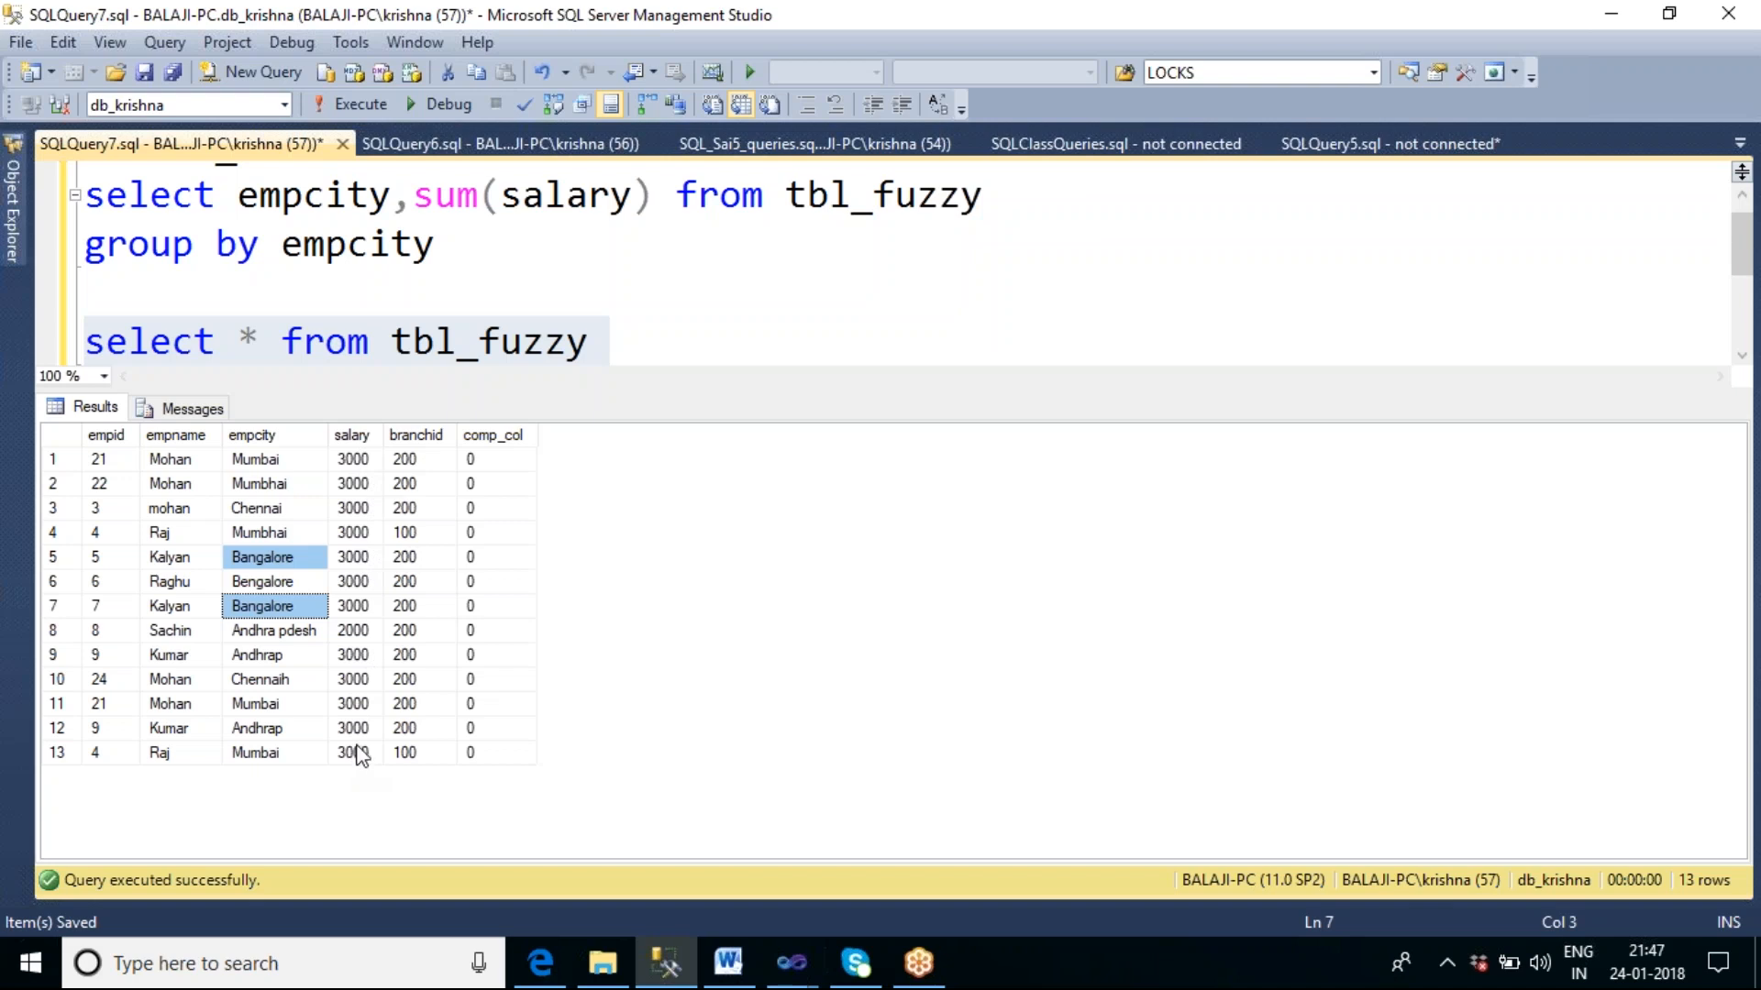
left_click(607, 332)
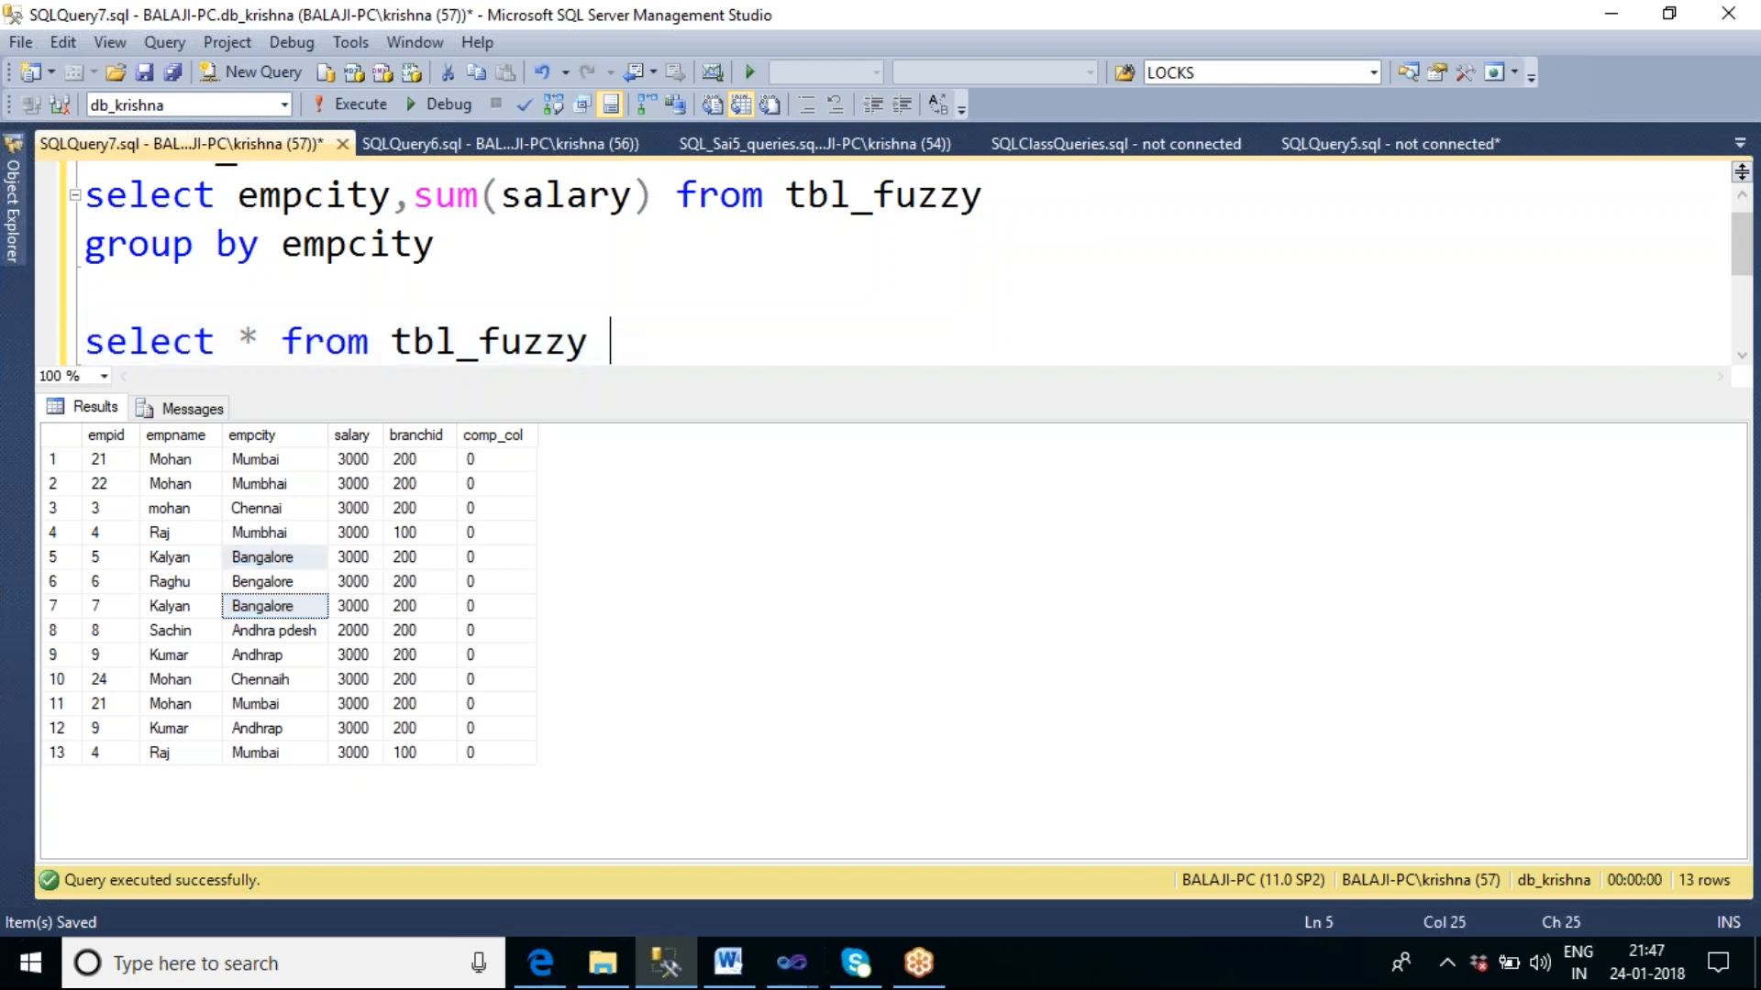
left_click(303, 561)
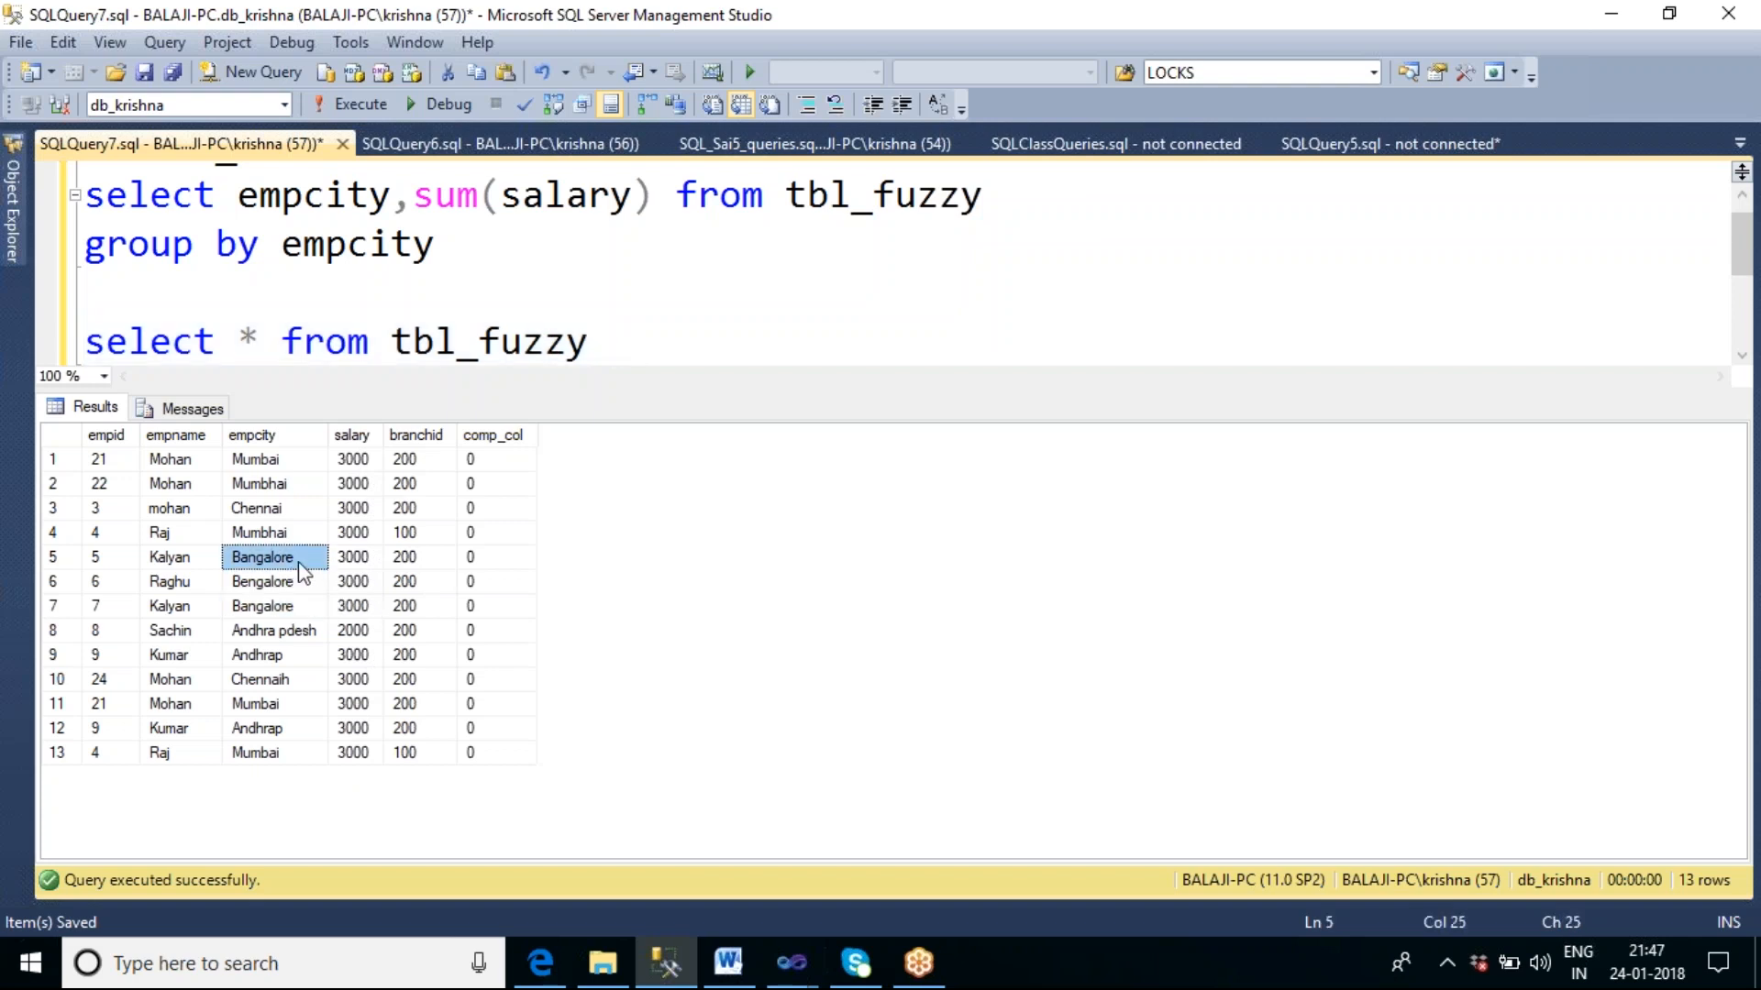
left_click(295, 609, "ctrl")
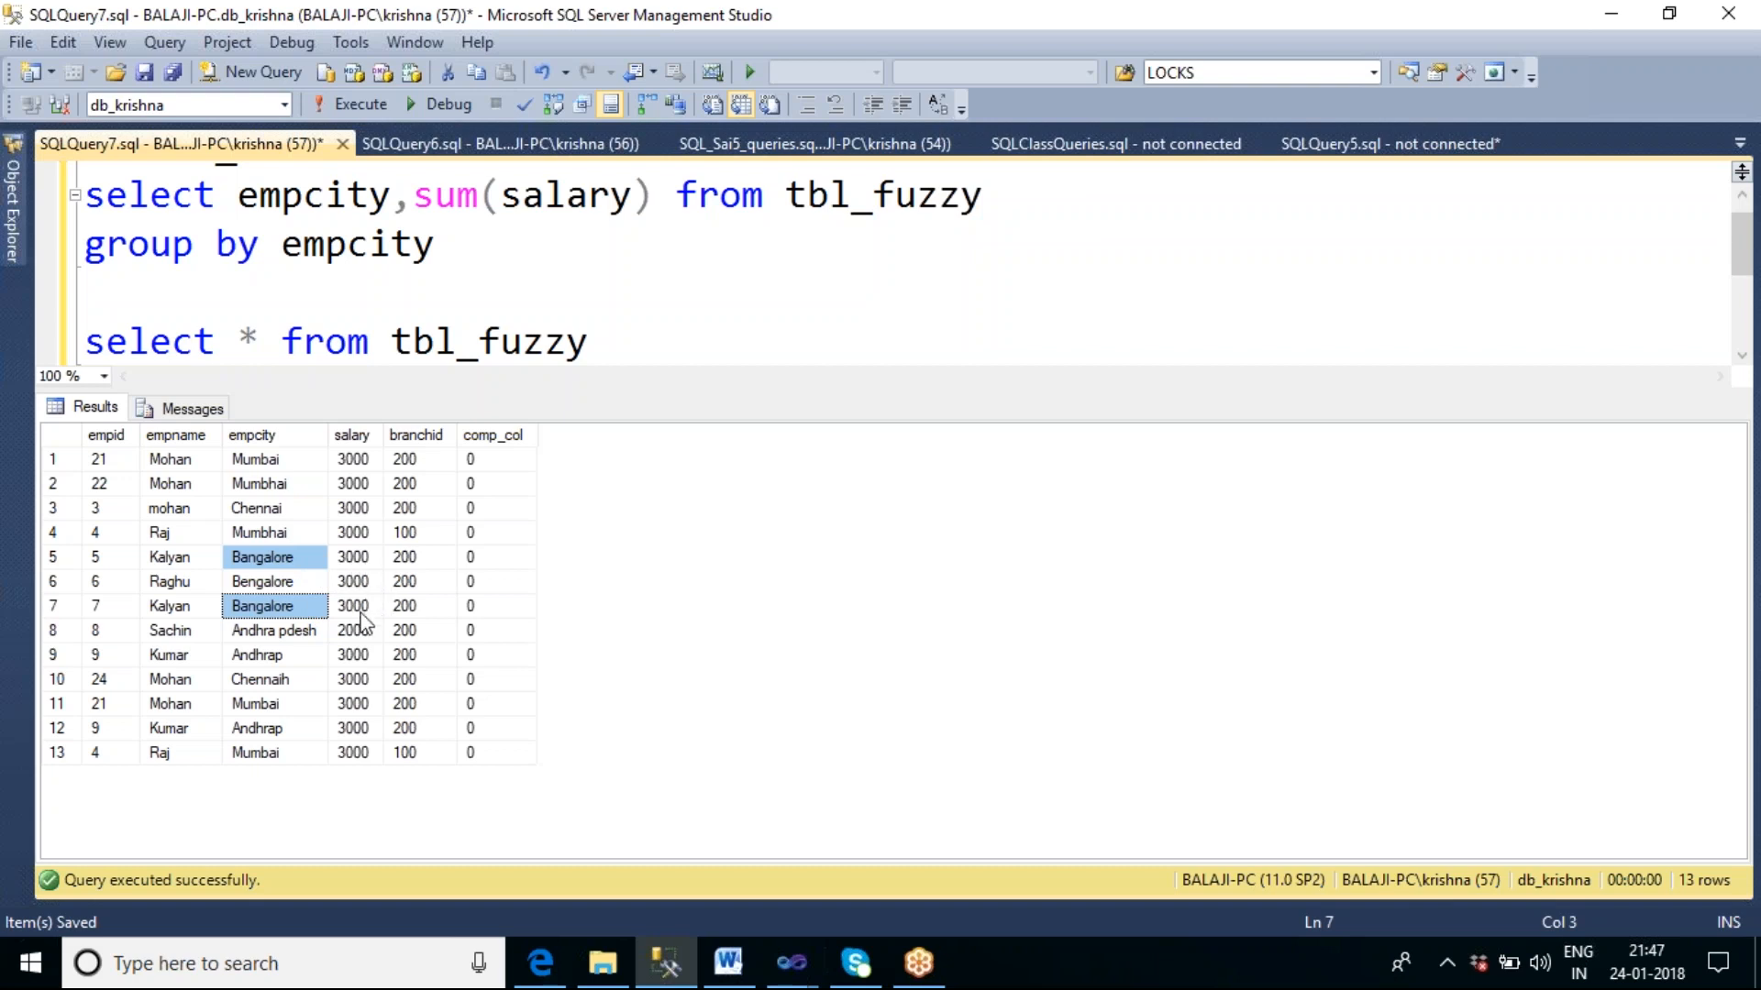
Step: Execute only the grouped empcity query again and compare the salary sums for Bangalore and Bengalore
left_click_drag(463, 257, 81, 199)
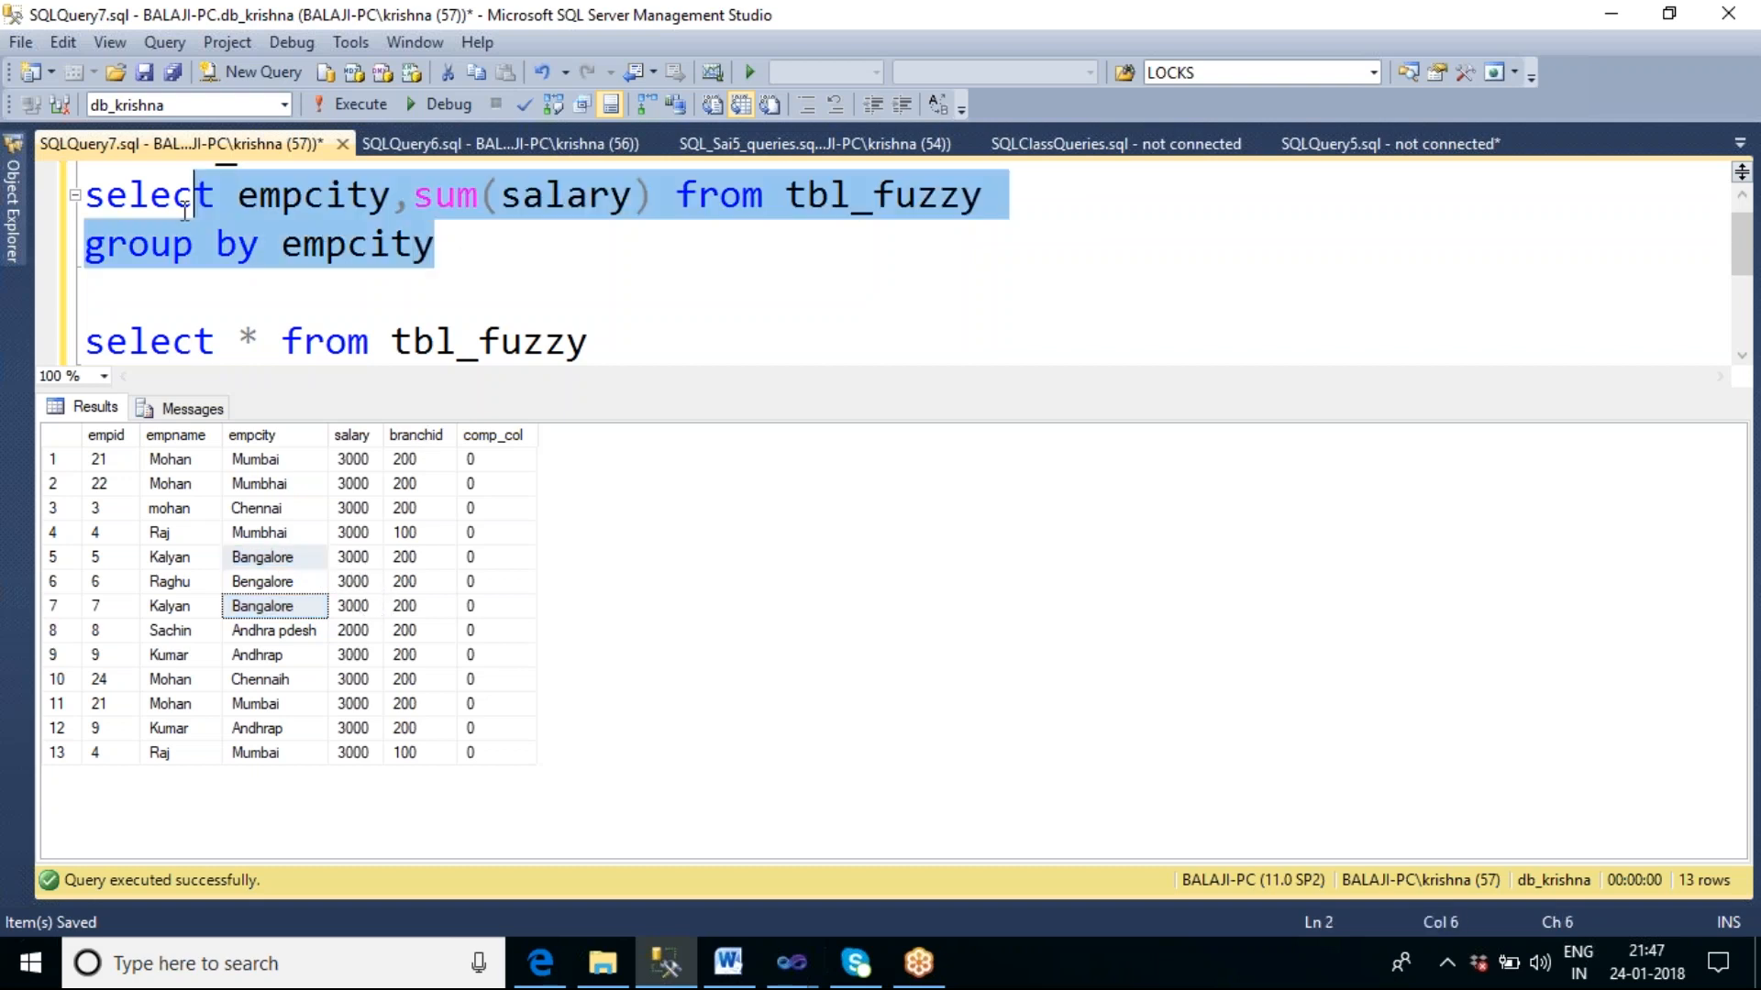
key("F5")
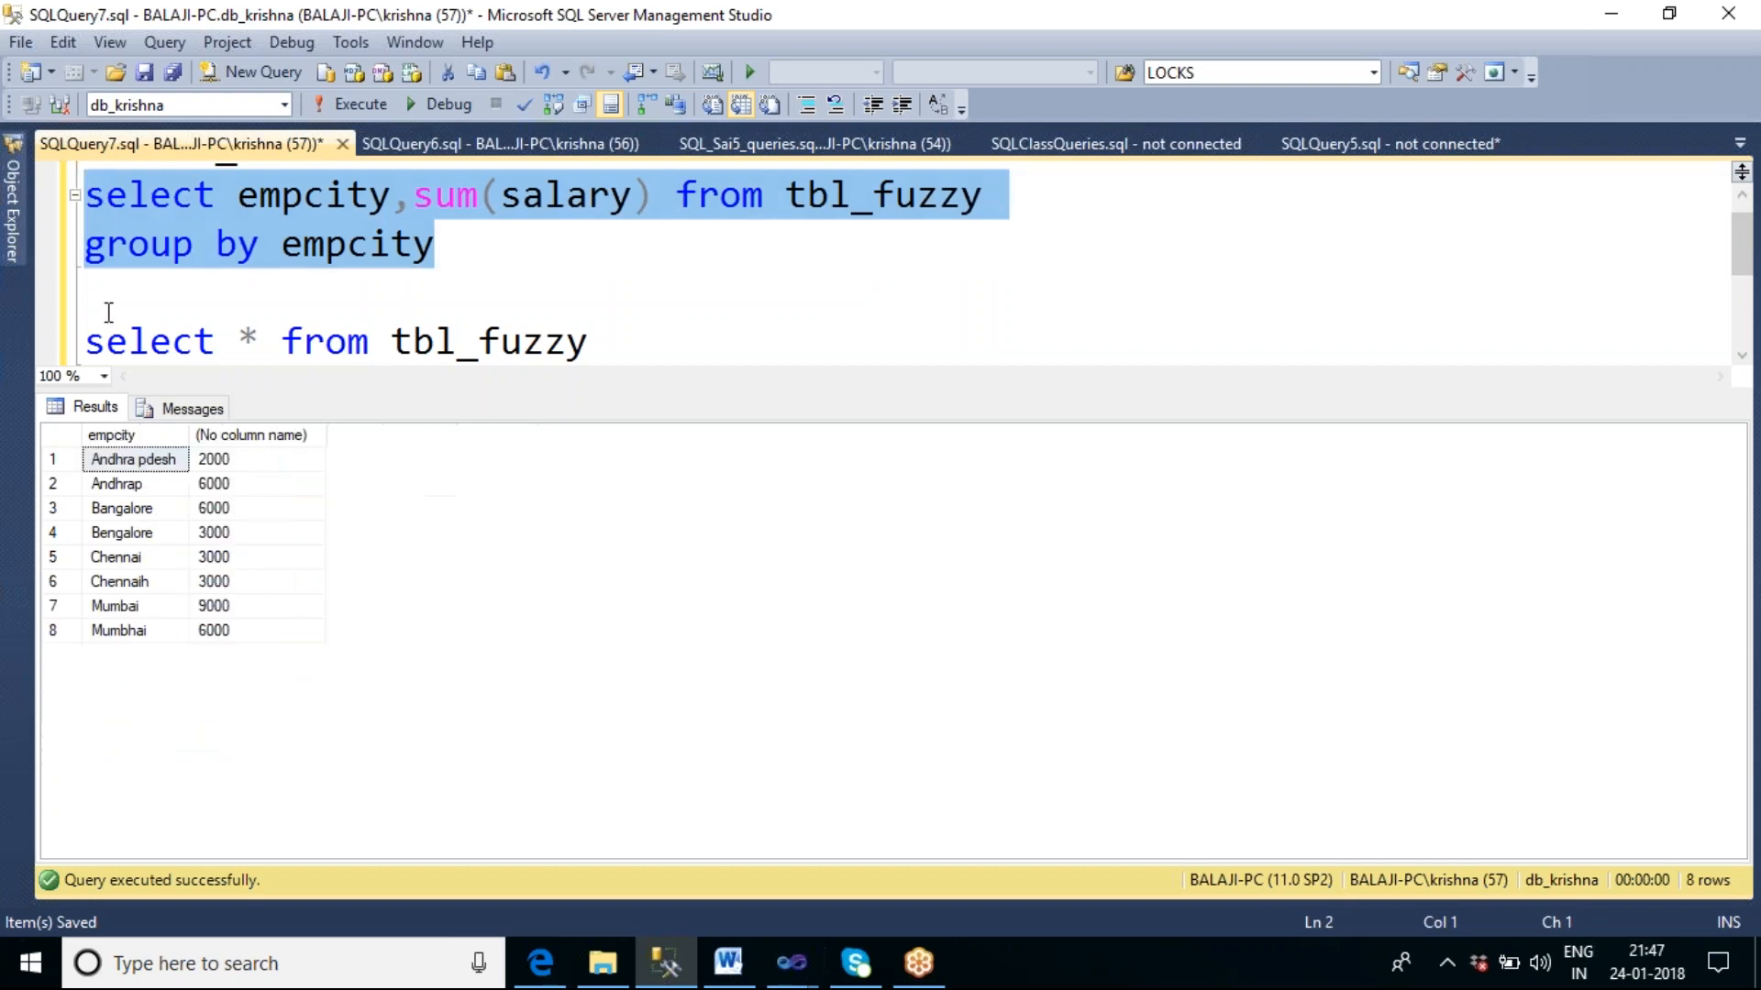
left_click(162, 514)
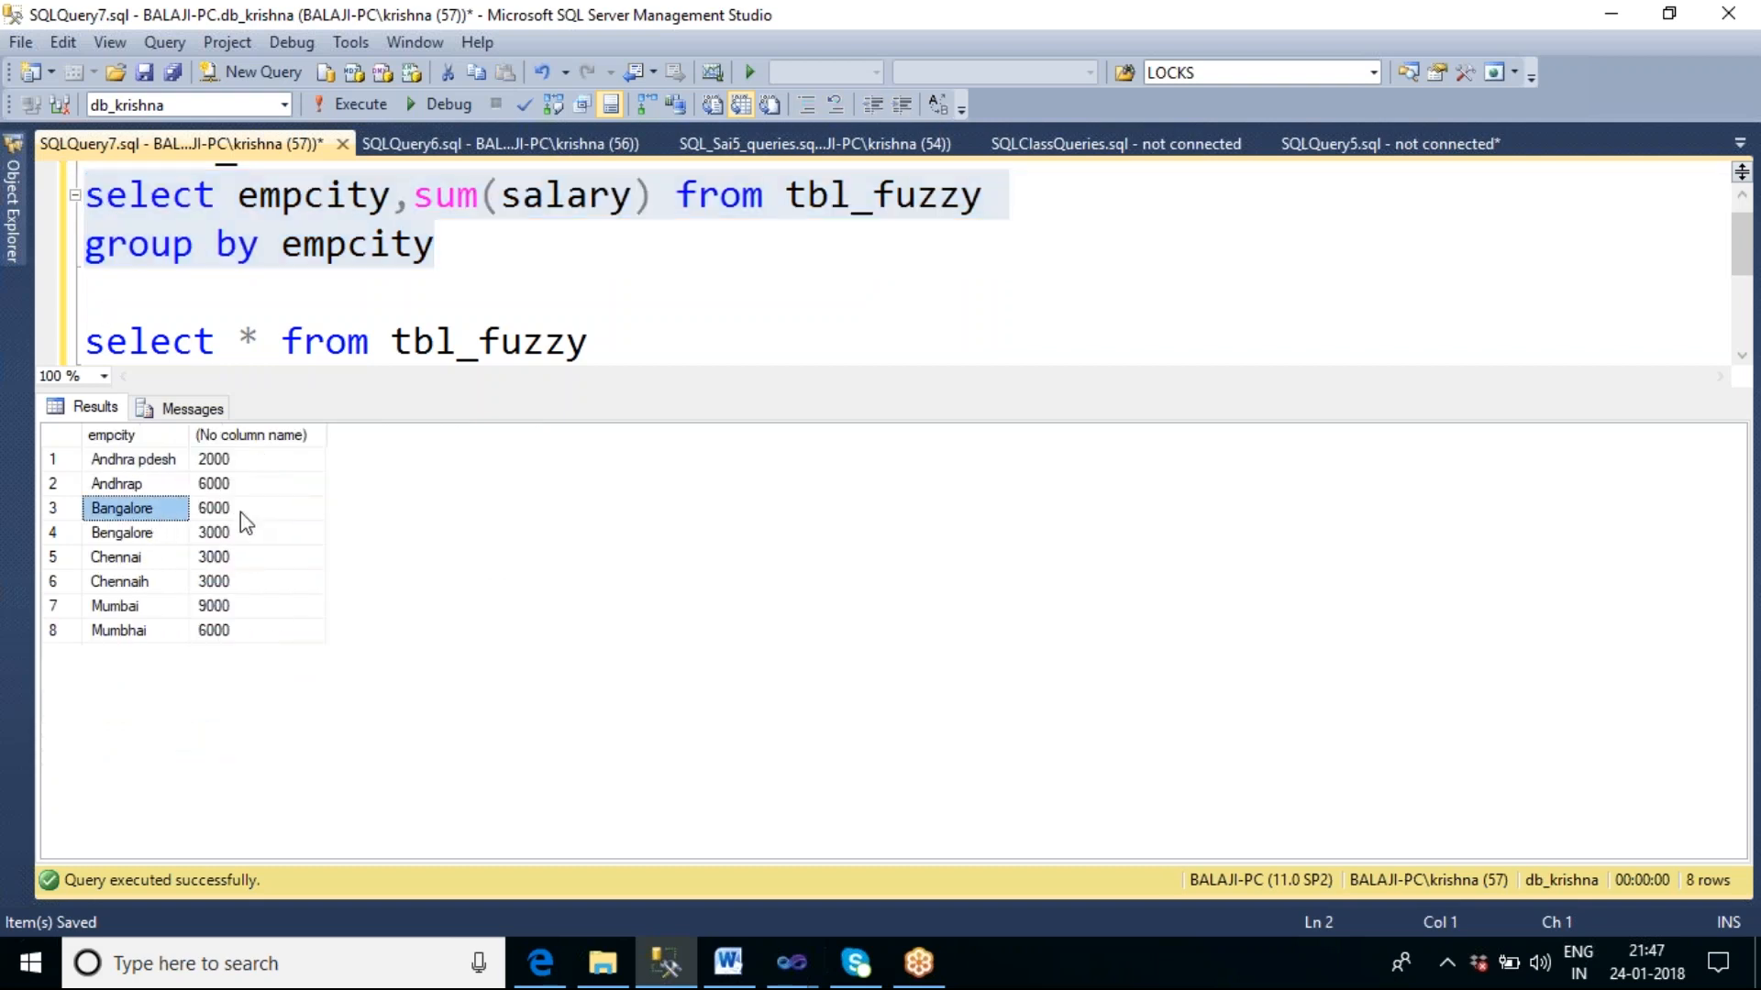
left_click(226, 515)
left_click(149, 536)
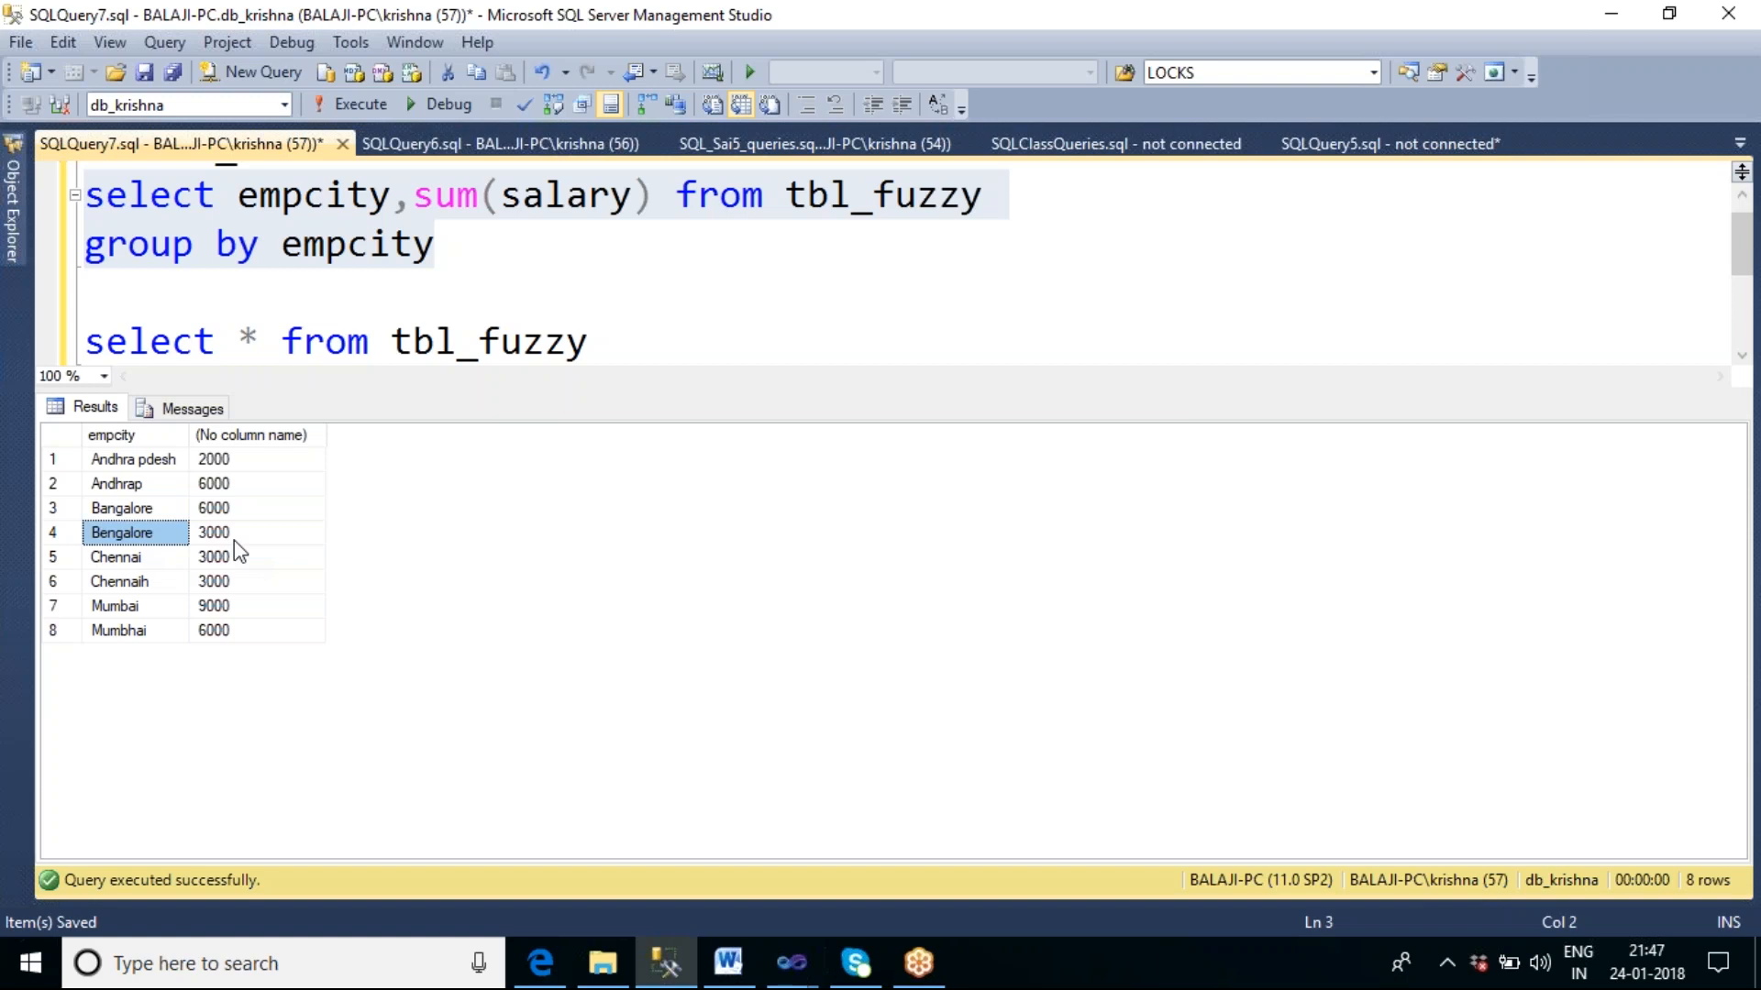
left_click(229, 541)
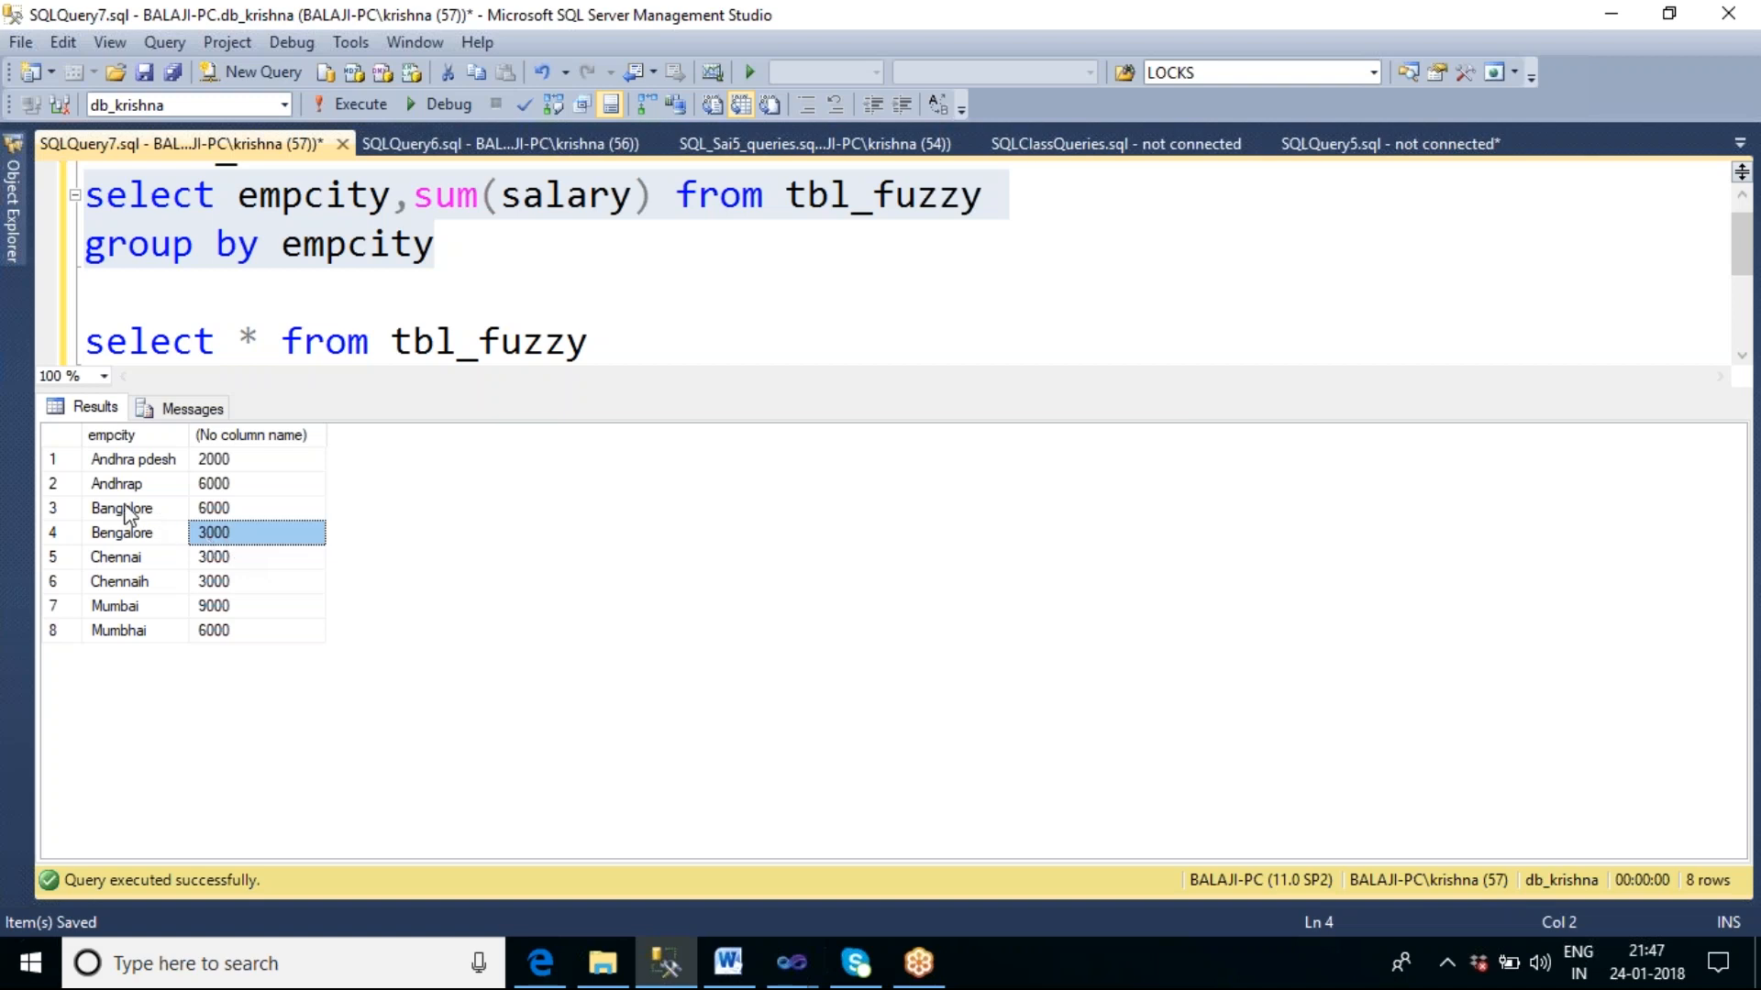
left_click(126, 539)
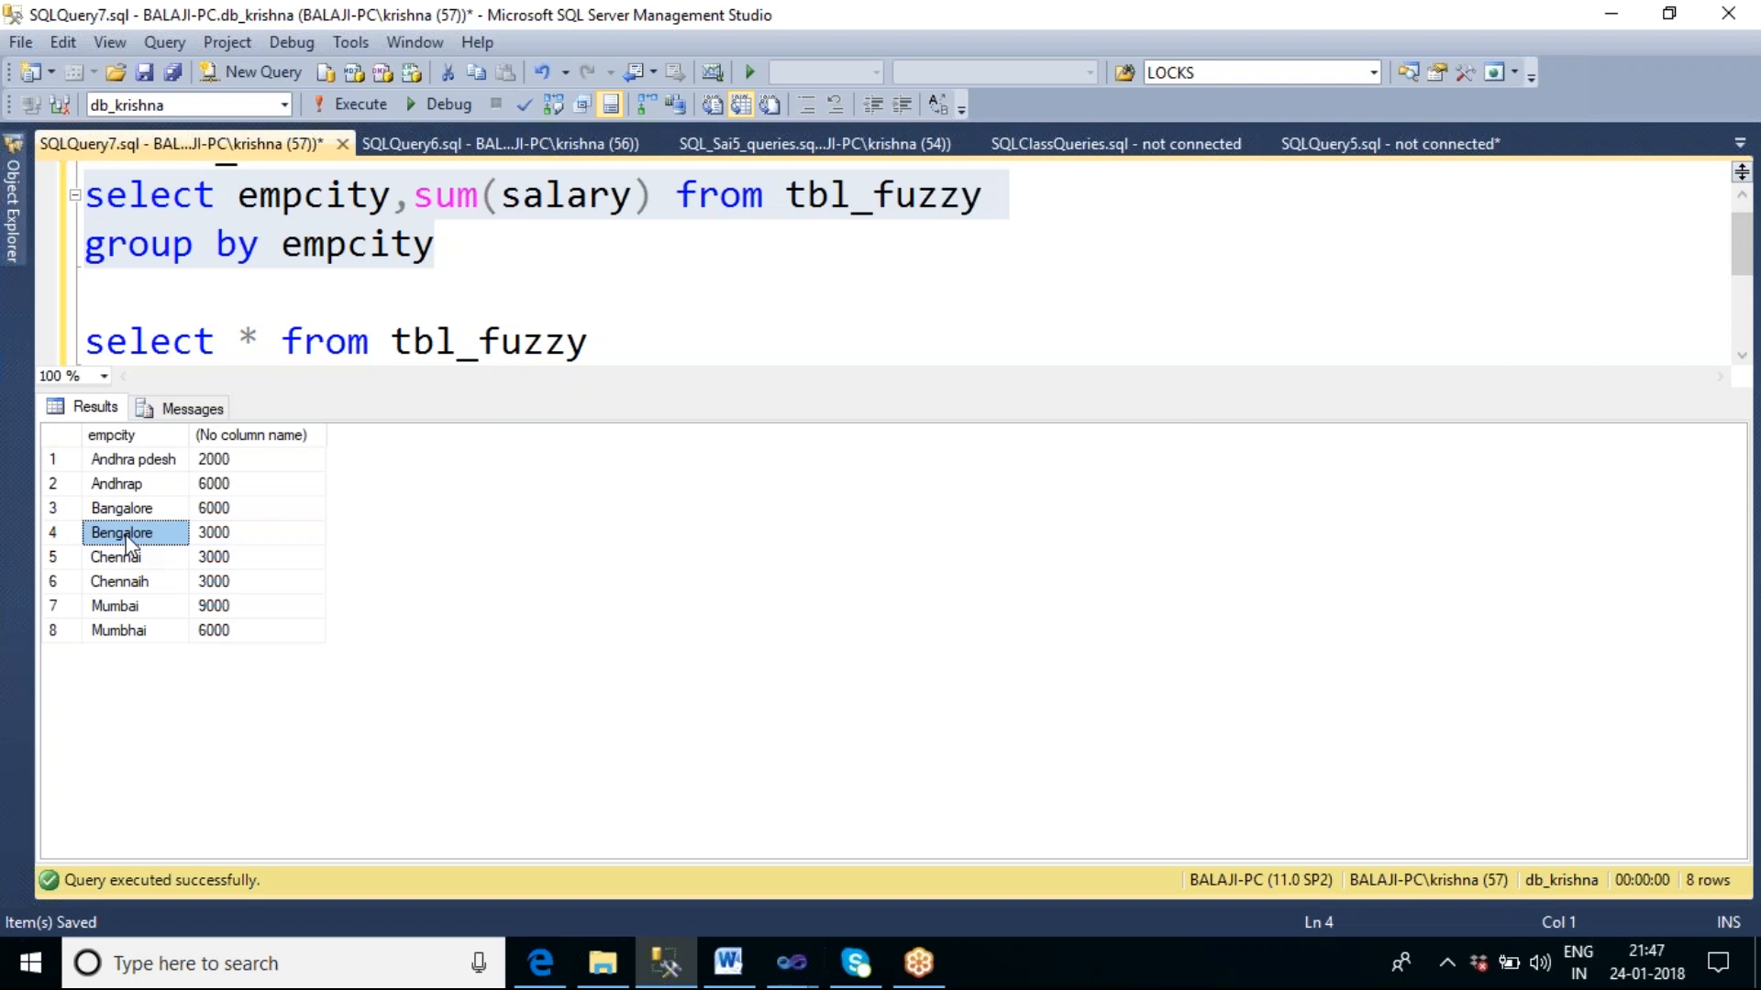
Step: Review the two differently spelled city names in rows 3 and 4 of the grouped results again
left_click(1119, 30)
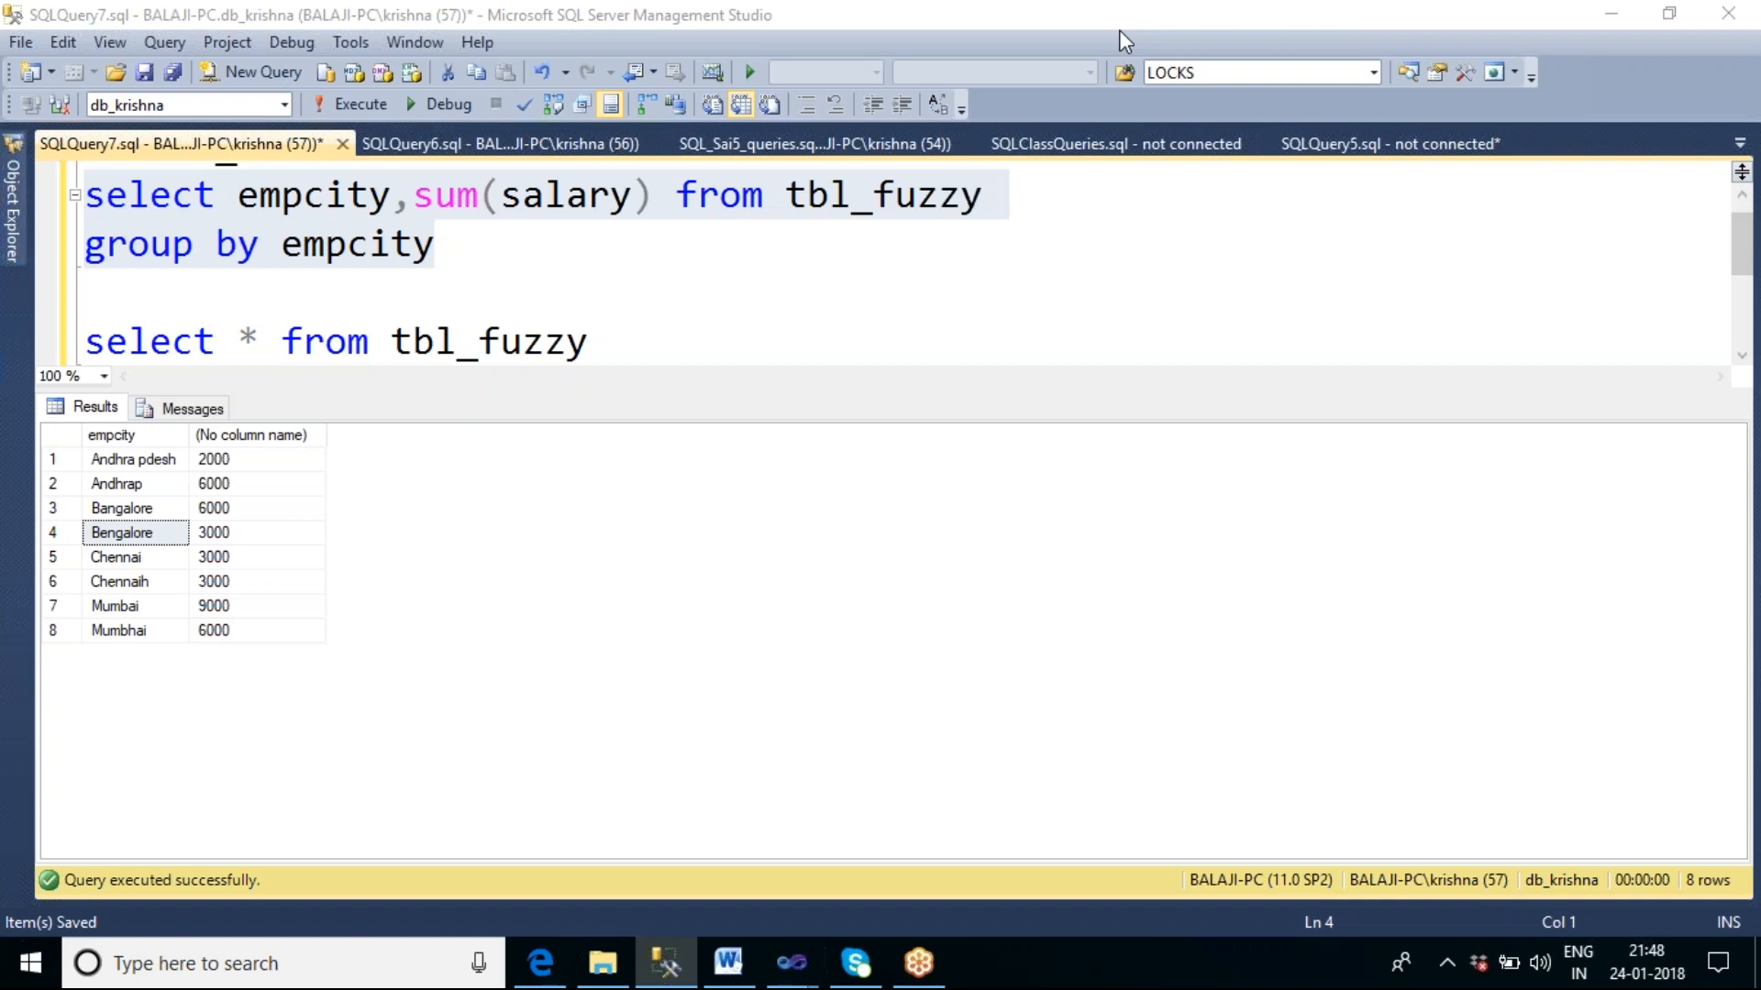
left_click(742, 323)
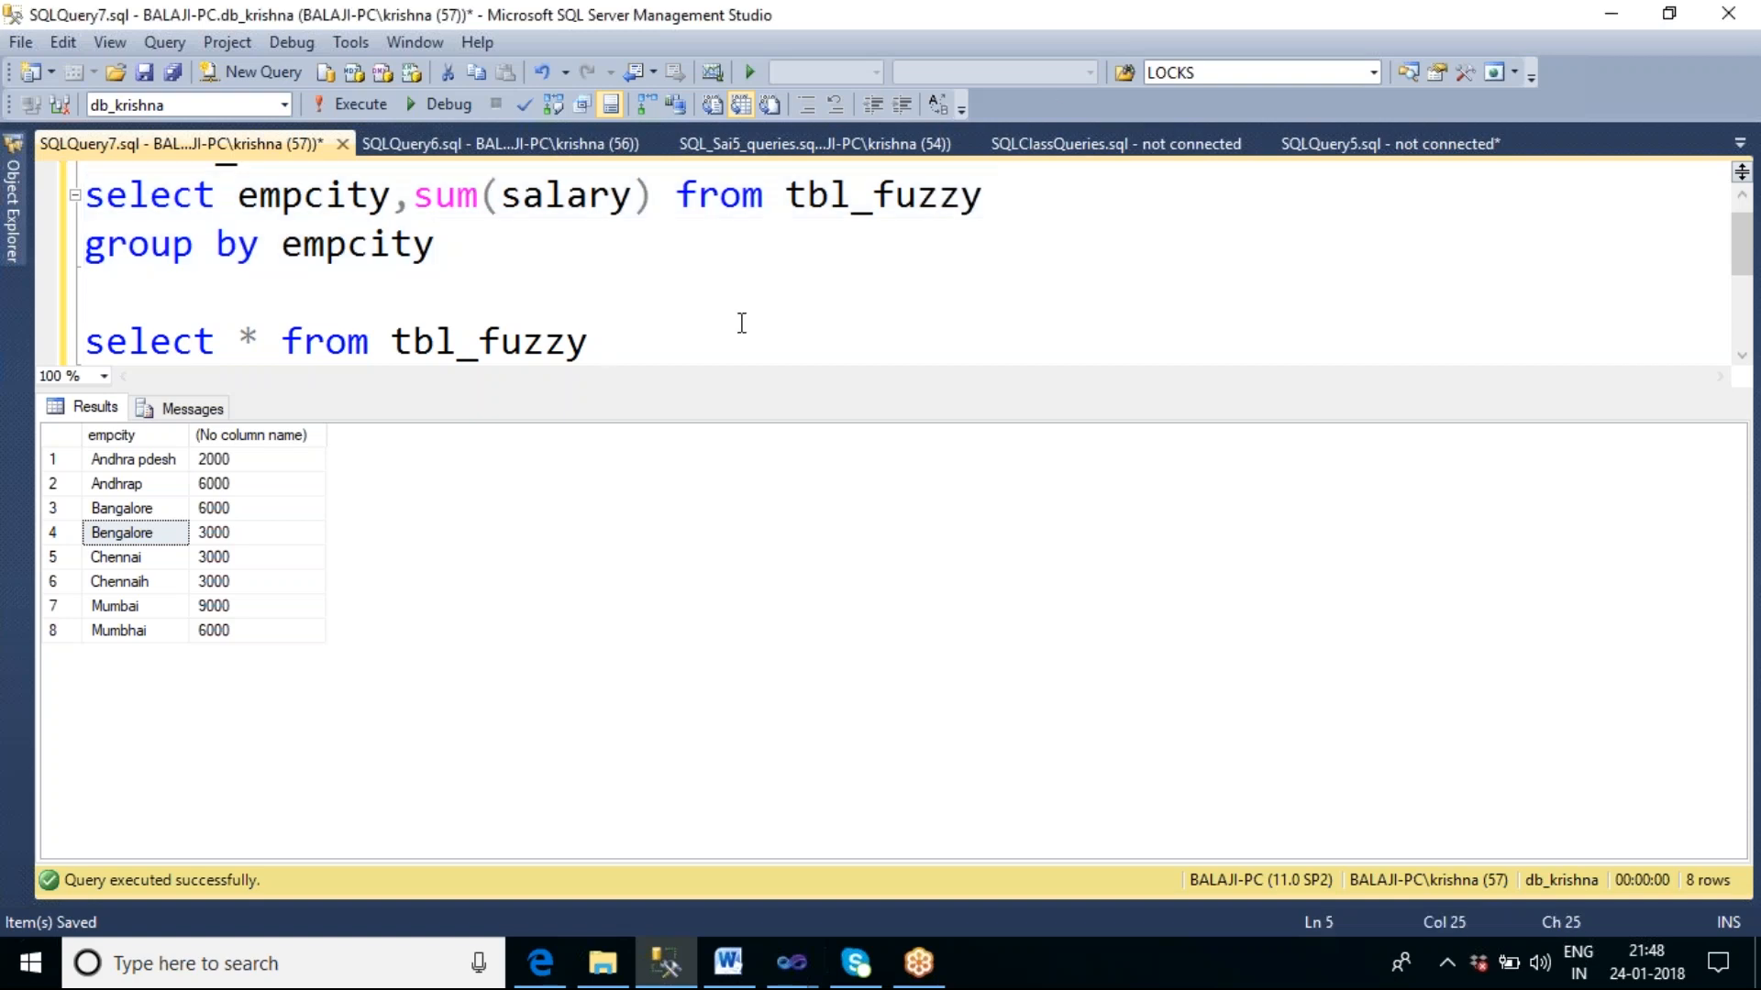
left_click(134, 508)
left_click(147, 538)
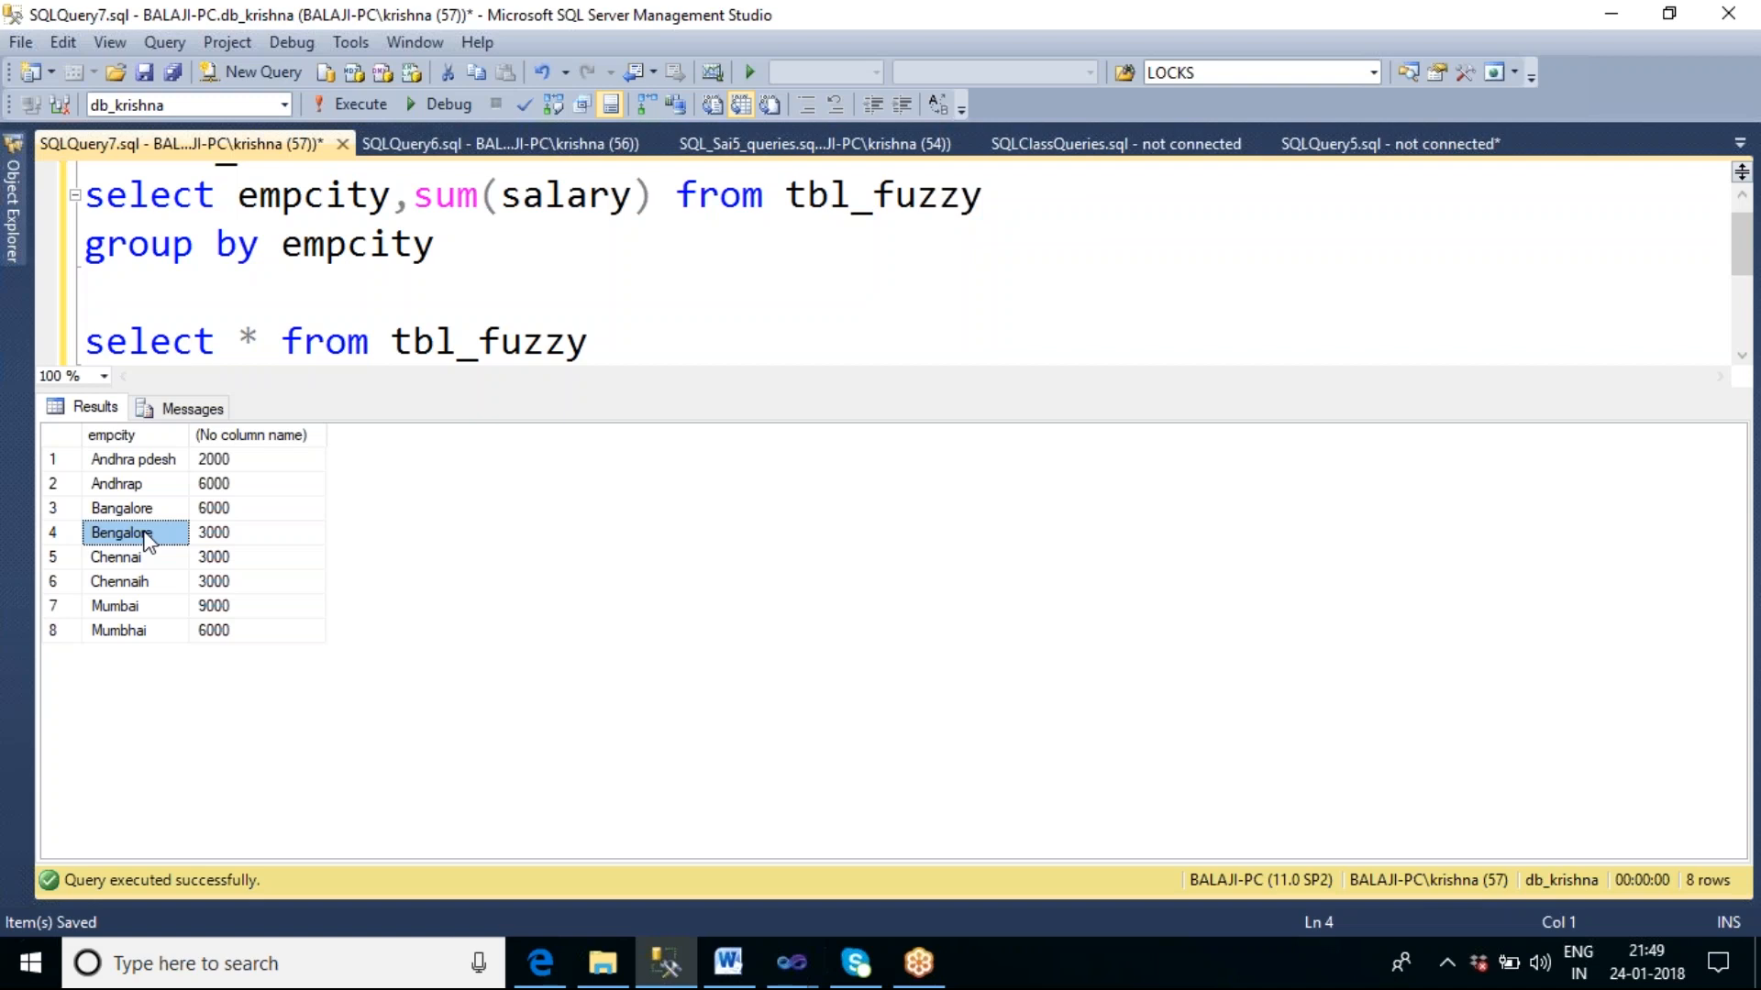
Step: Switch to the SSIS_Sai6 project in Visual Studio and inspect the error on the Fuzzy Grouping component
left_click(796, 968)
left_click(1021, 823)
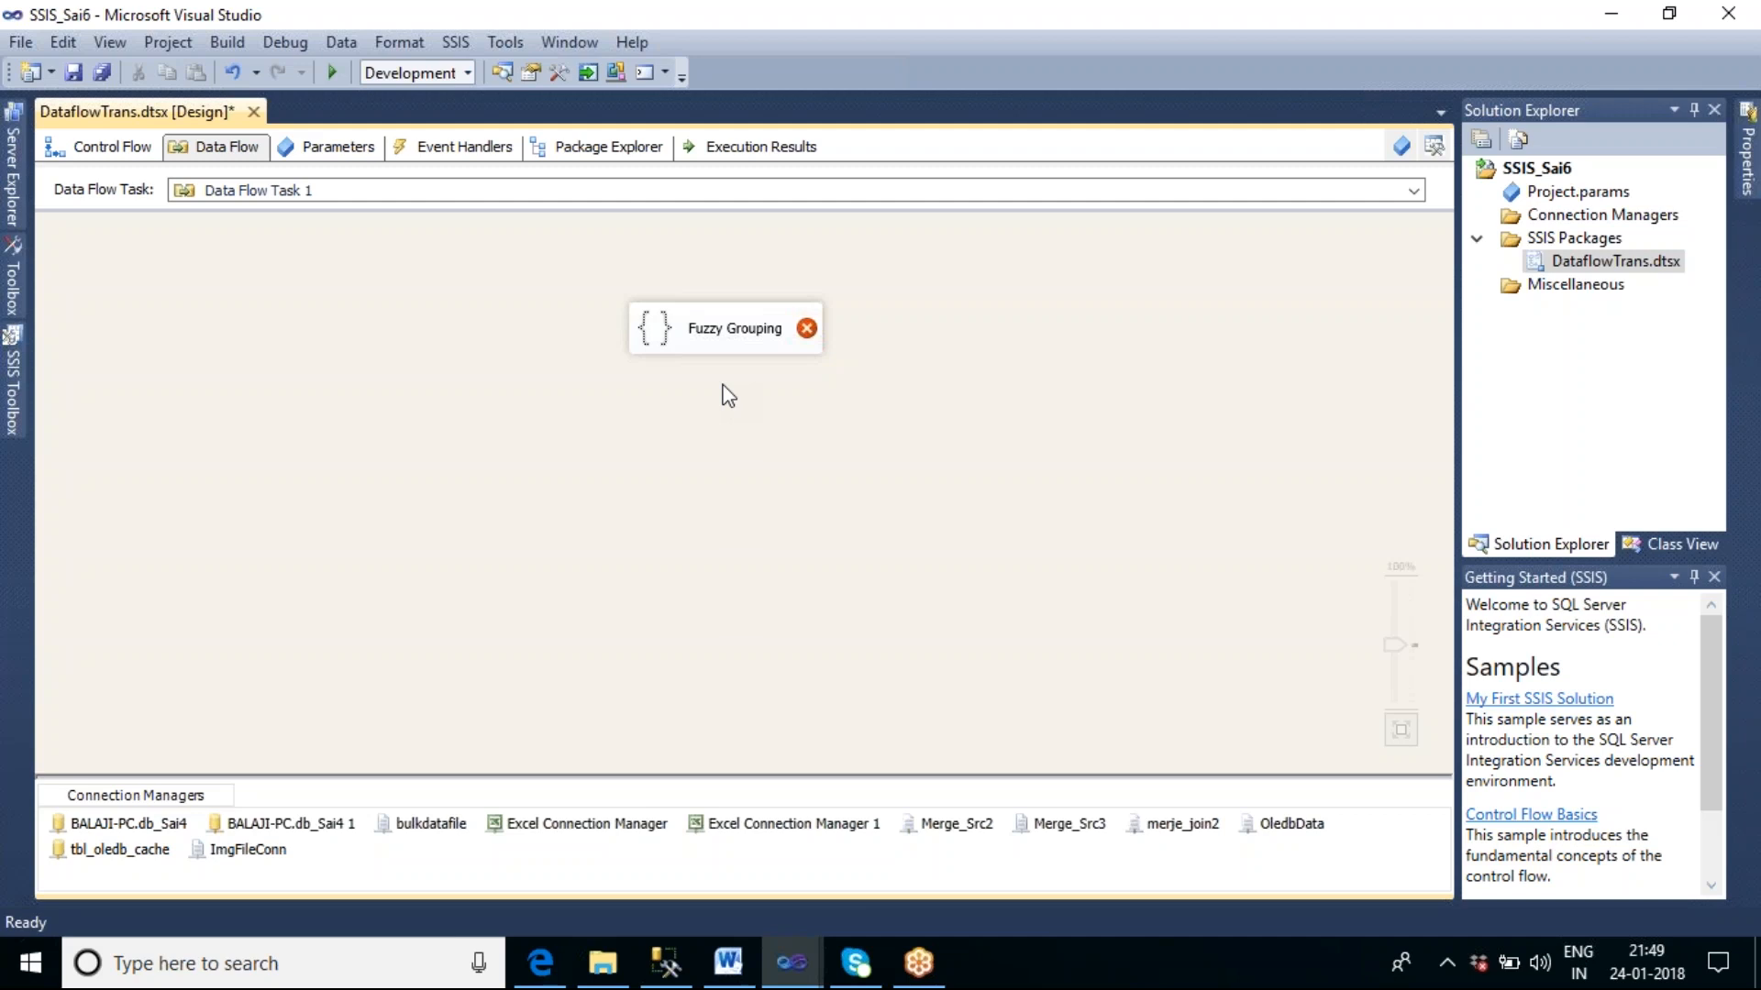
mouse_move(720, 340)
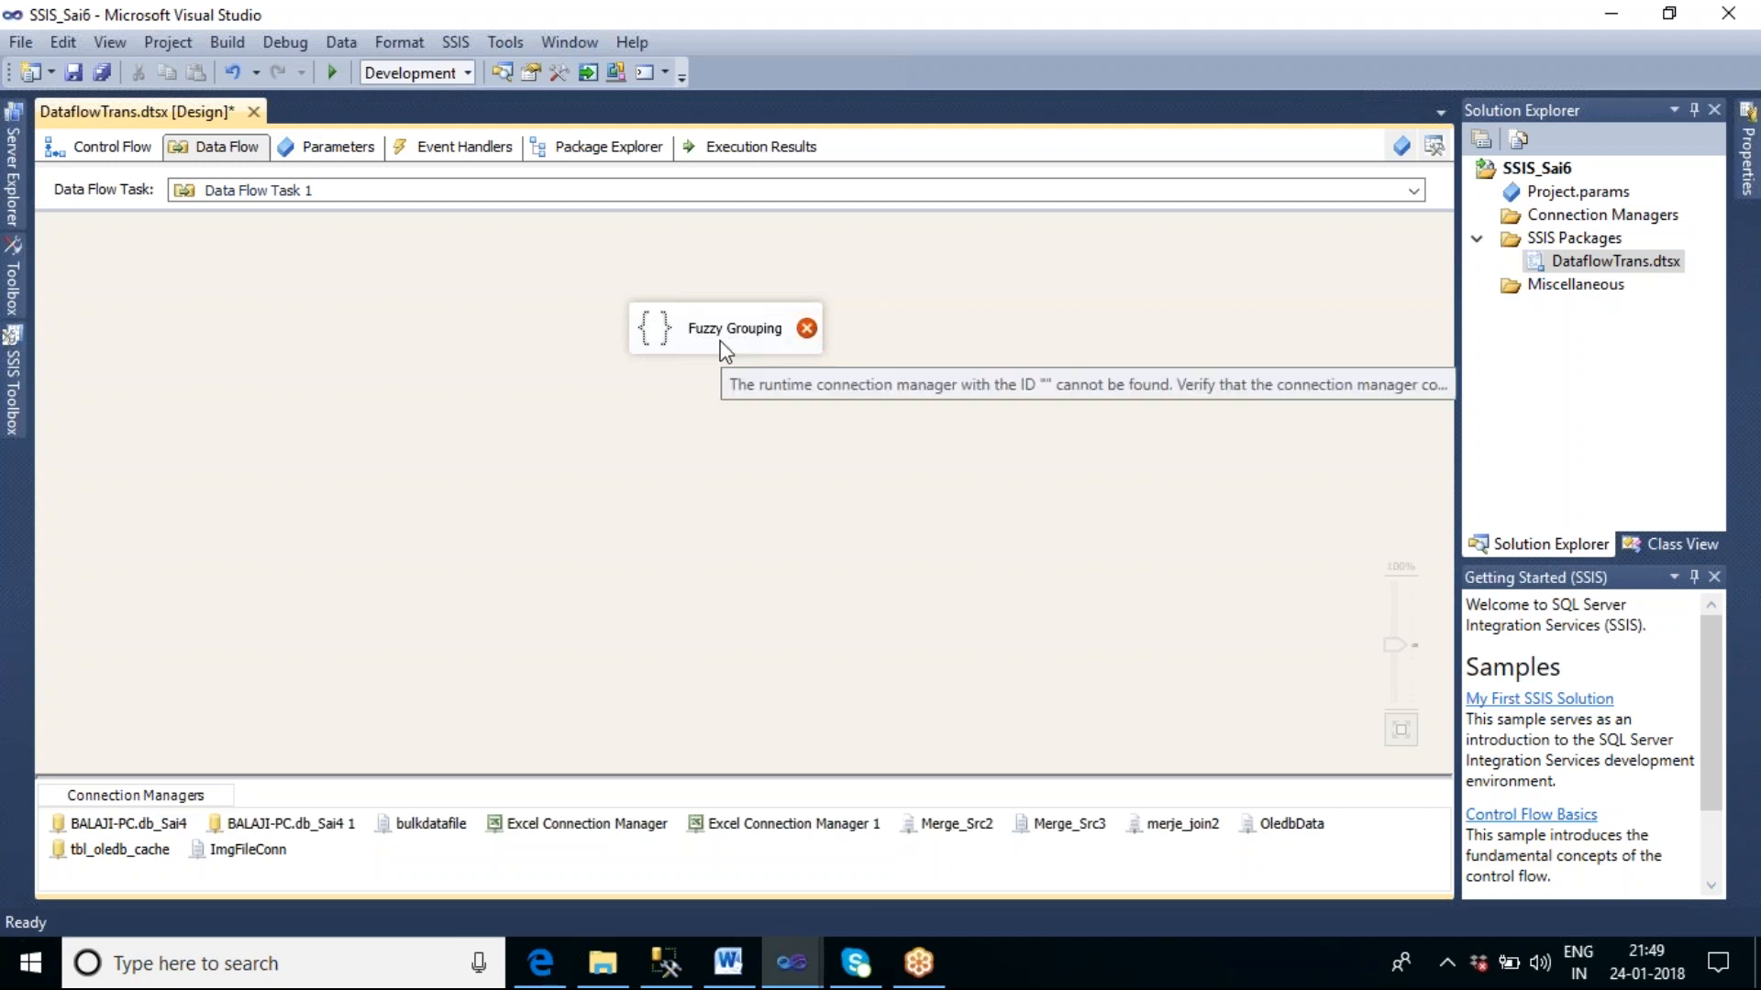
Step: Return to SQL Server Management Studio and hide the query results so the whole script is visible
left_click(665, 965)
left_click(689, 307)
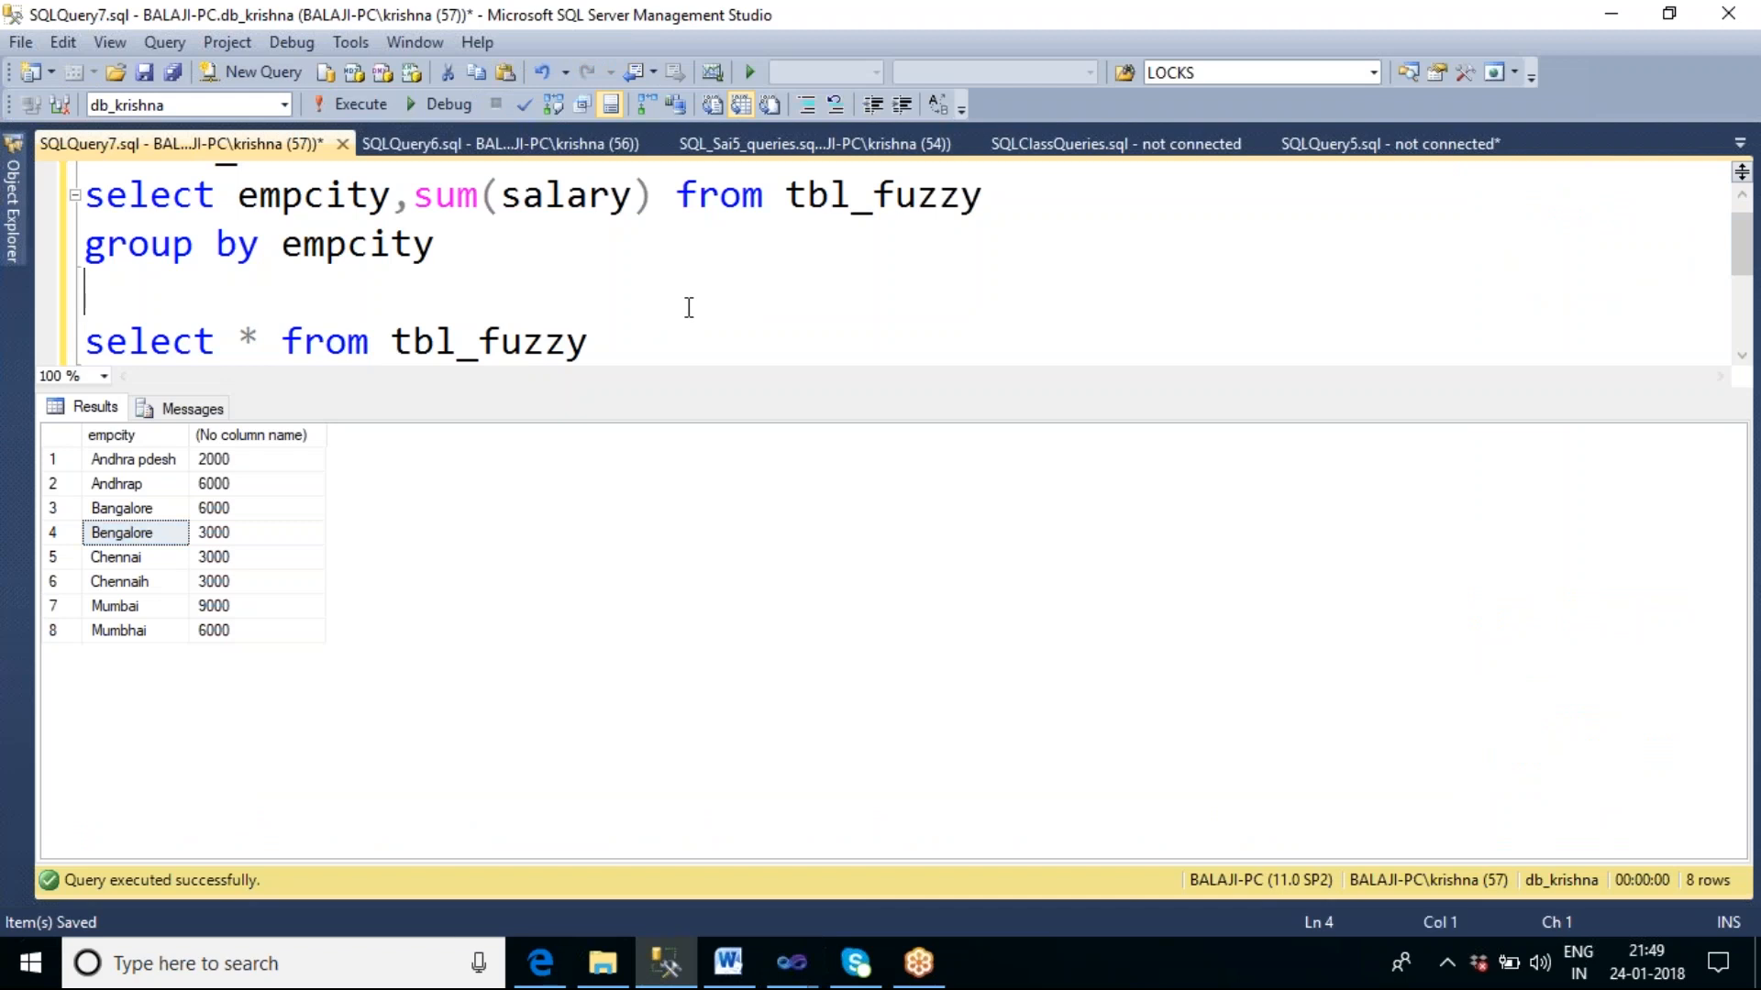
key("ctrl+r")
left_click(683, 400)
scroll(825, 523, "up", 1)
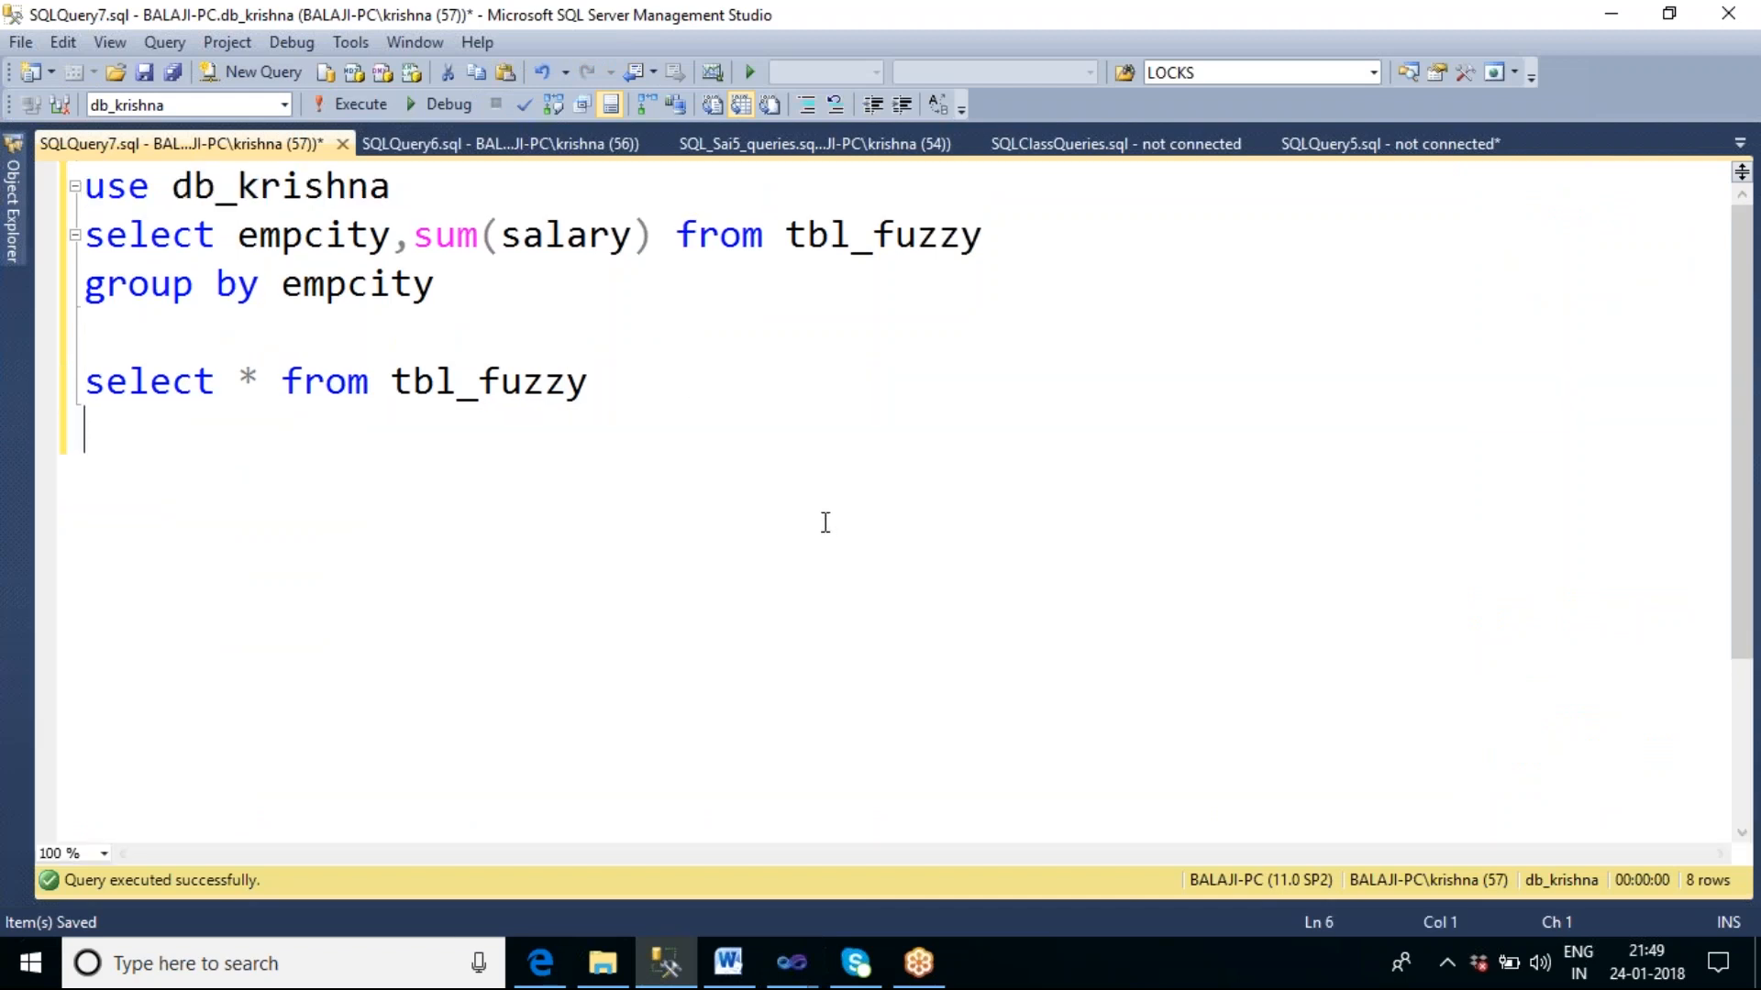
Step: Expand the db_krishna database in Object Explorer and look through its tables for the ones with fuzzy in their names
left_click(15, 210)
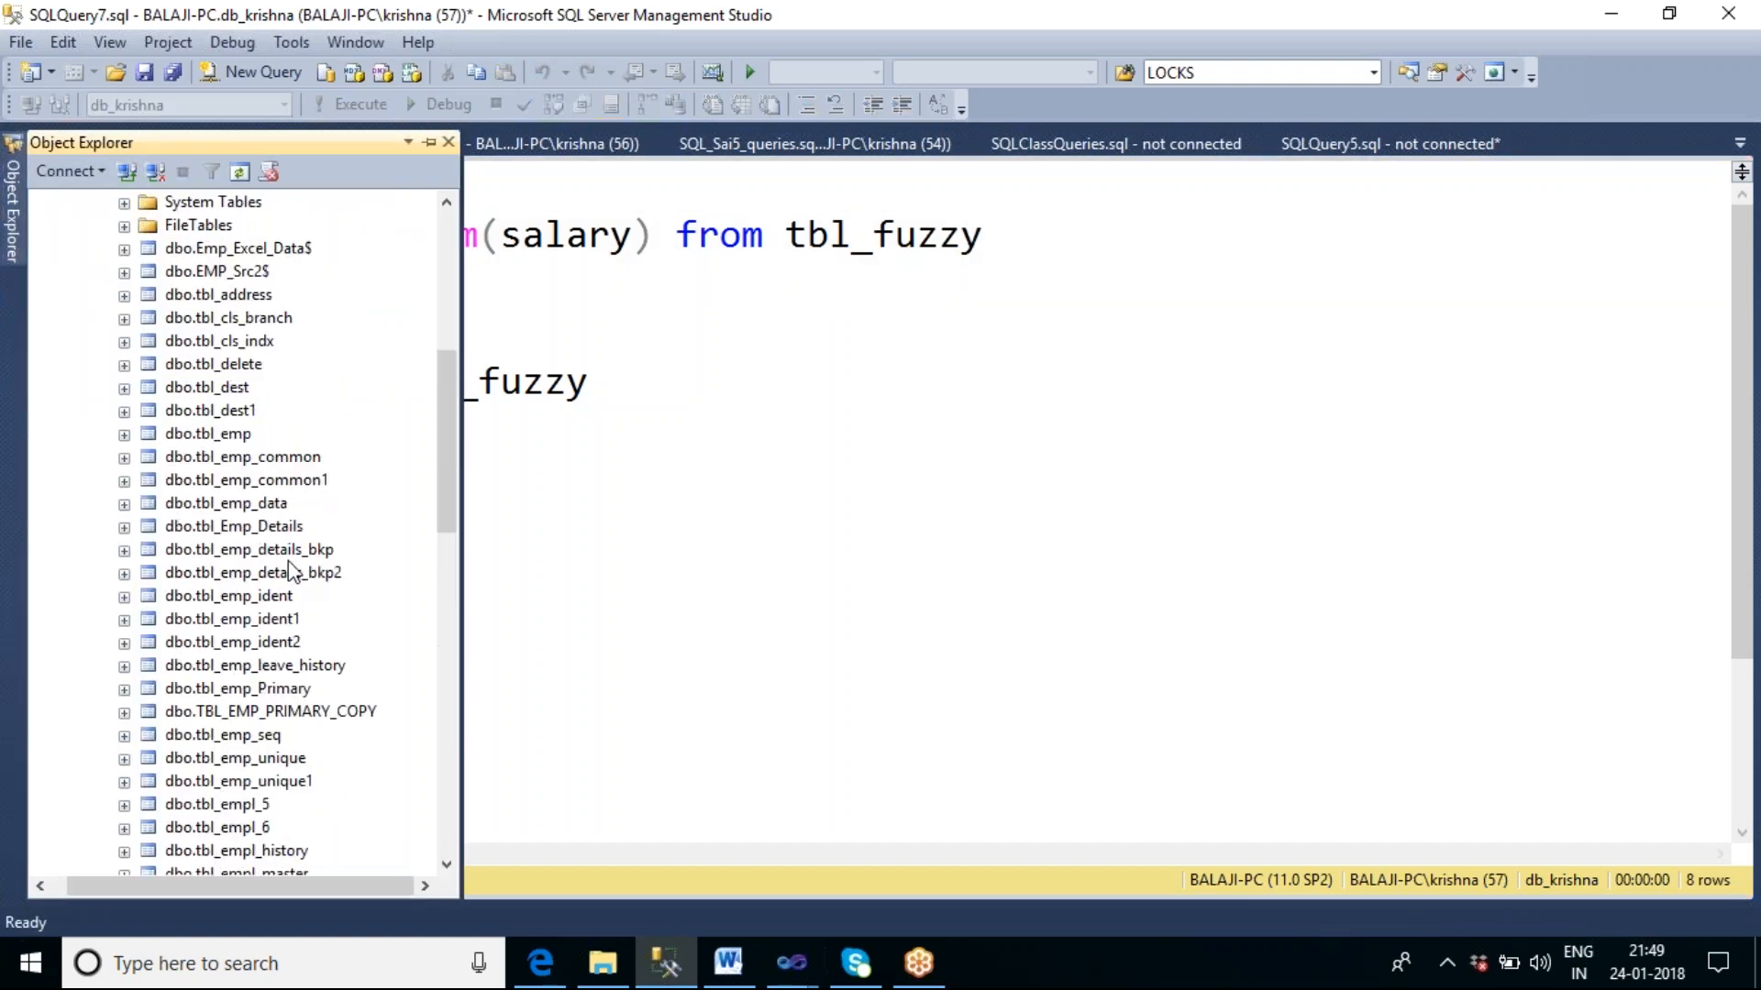
scroll(290, 572, "up", 5)
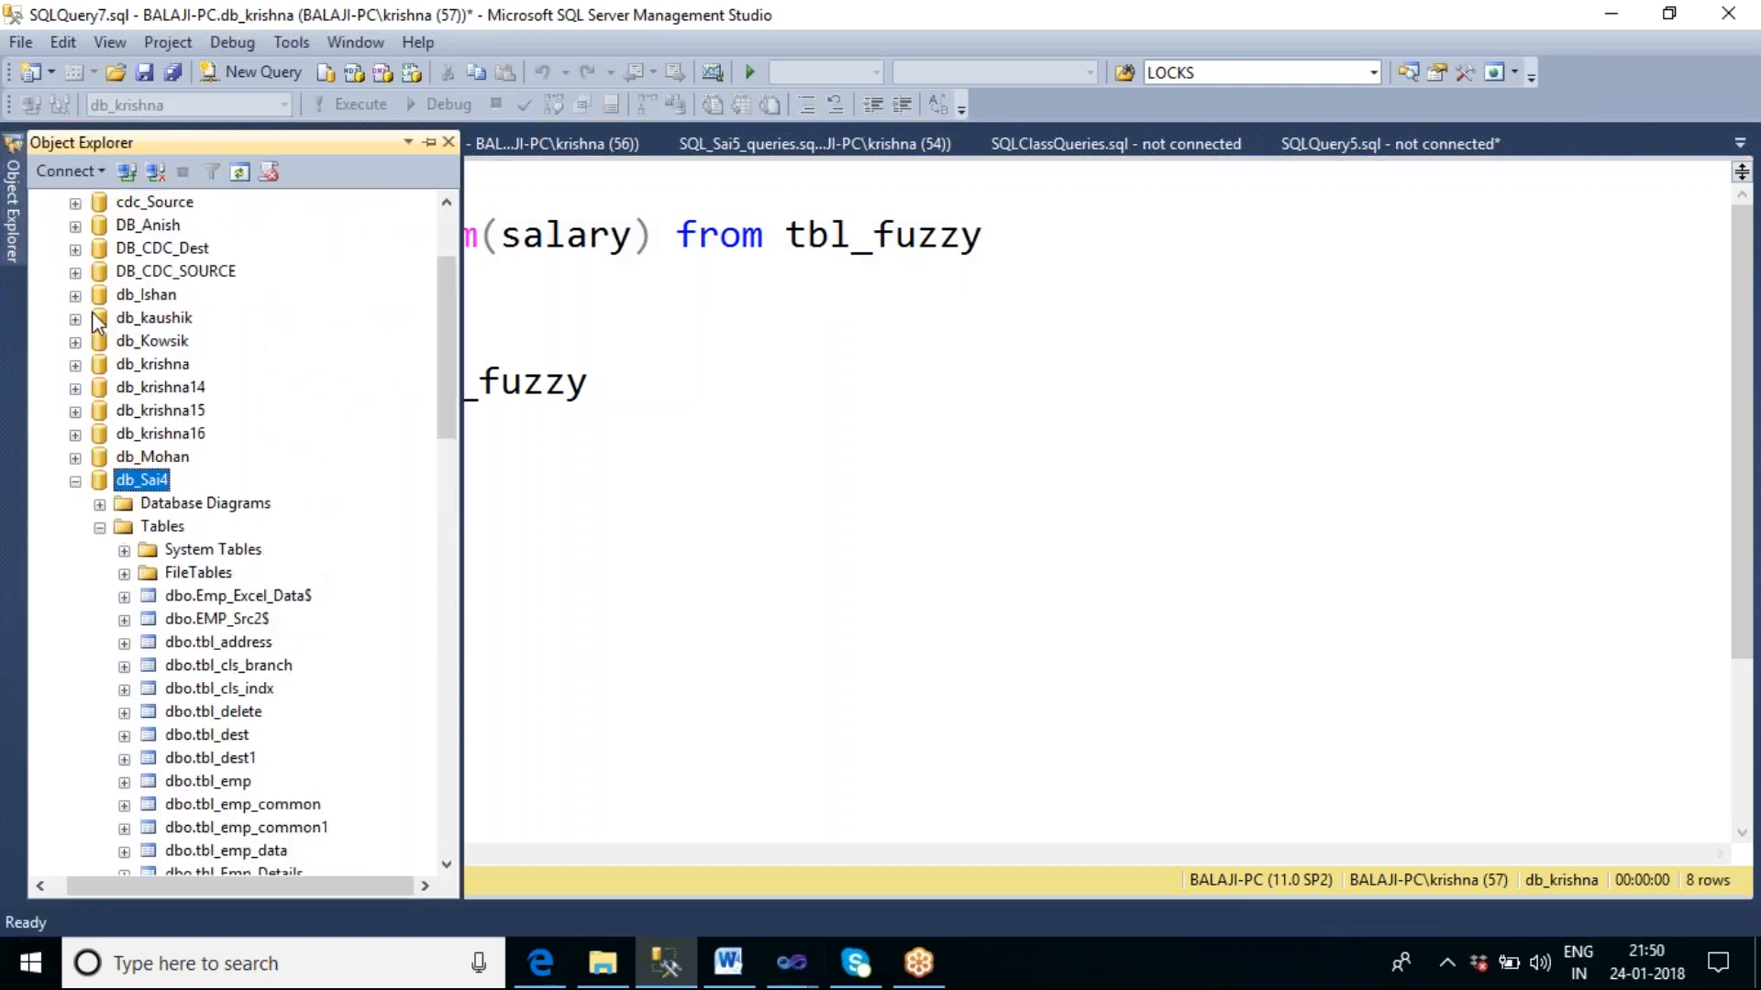
left_click(75, 364)
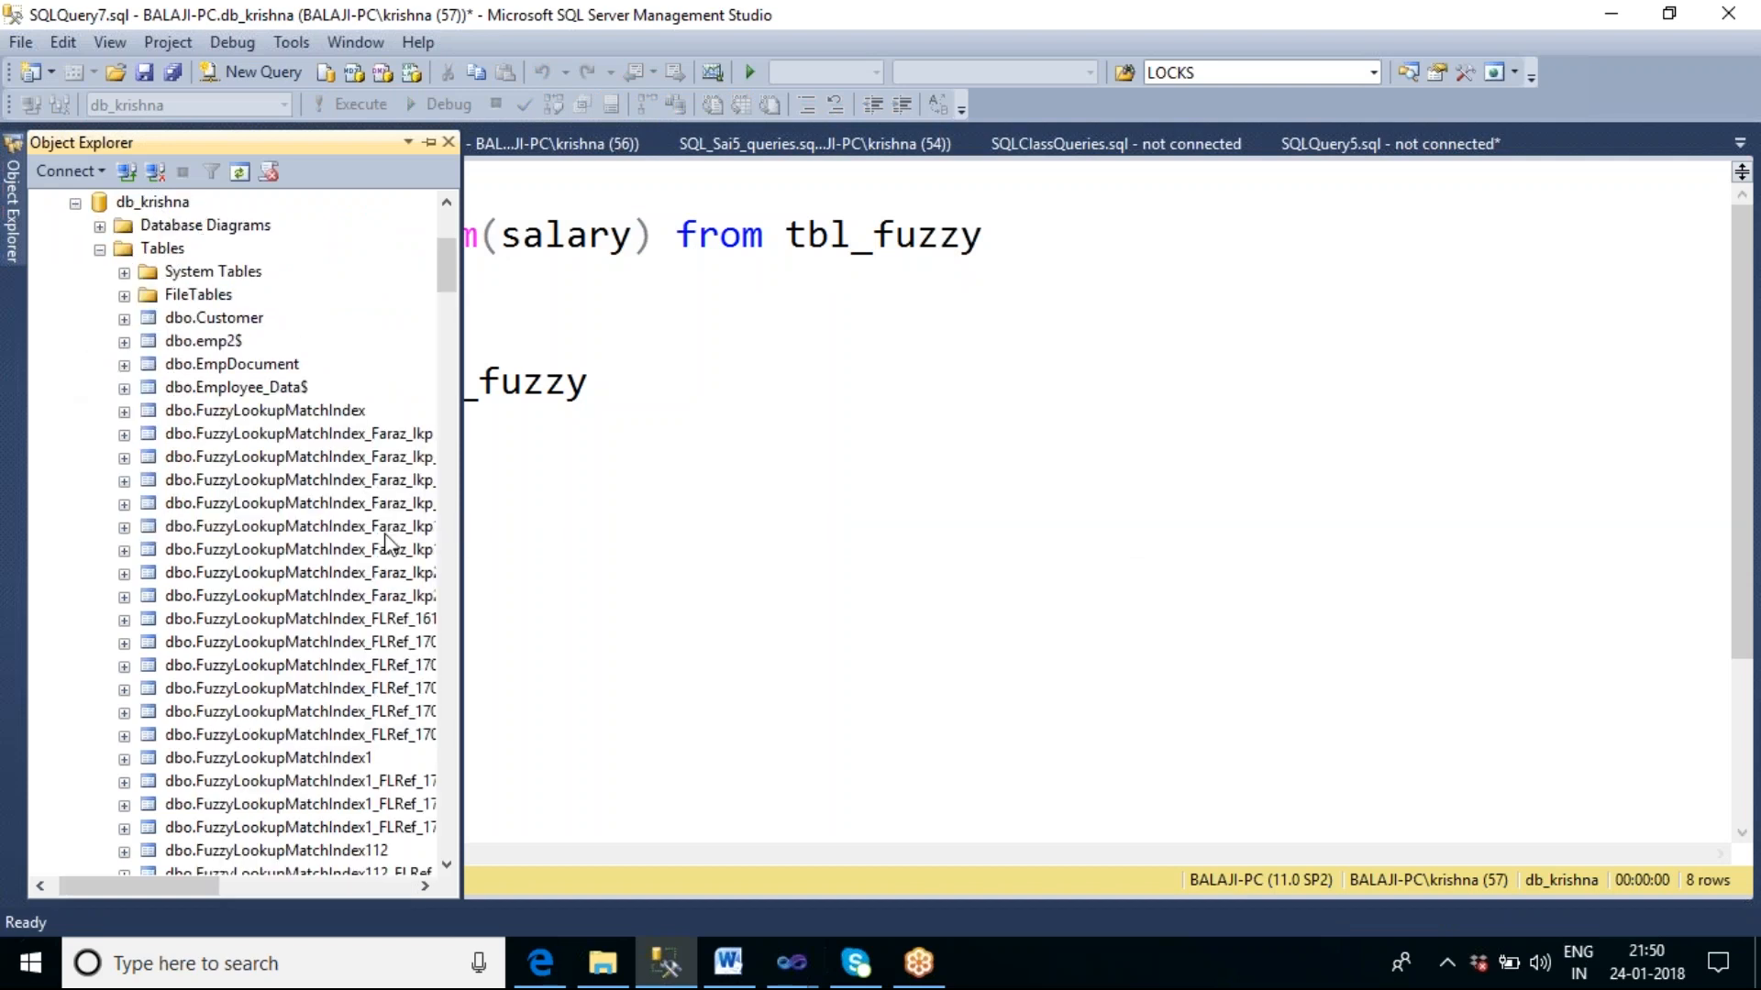
scroll(385, 545, "down", 15)
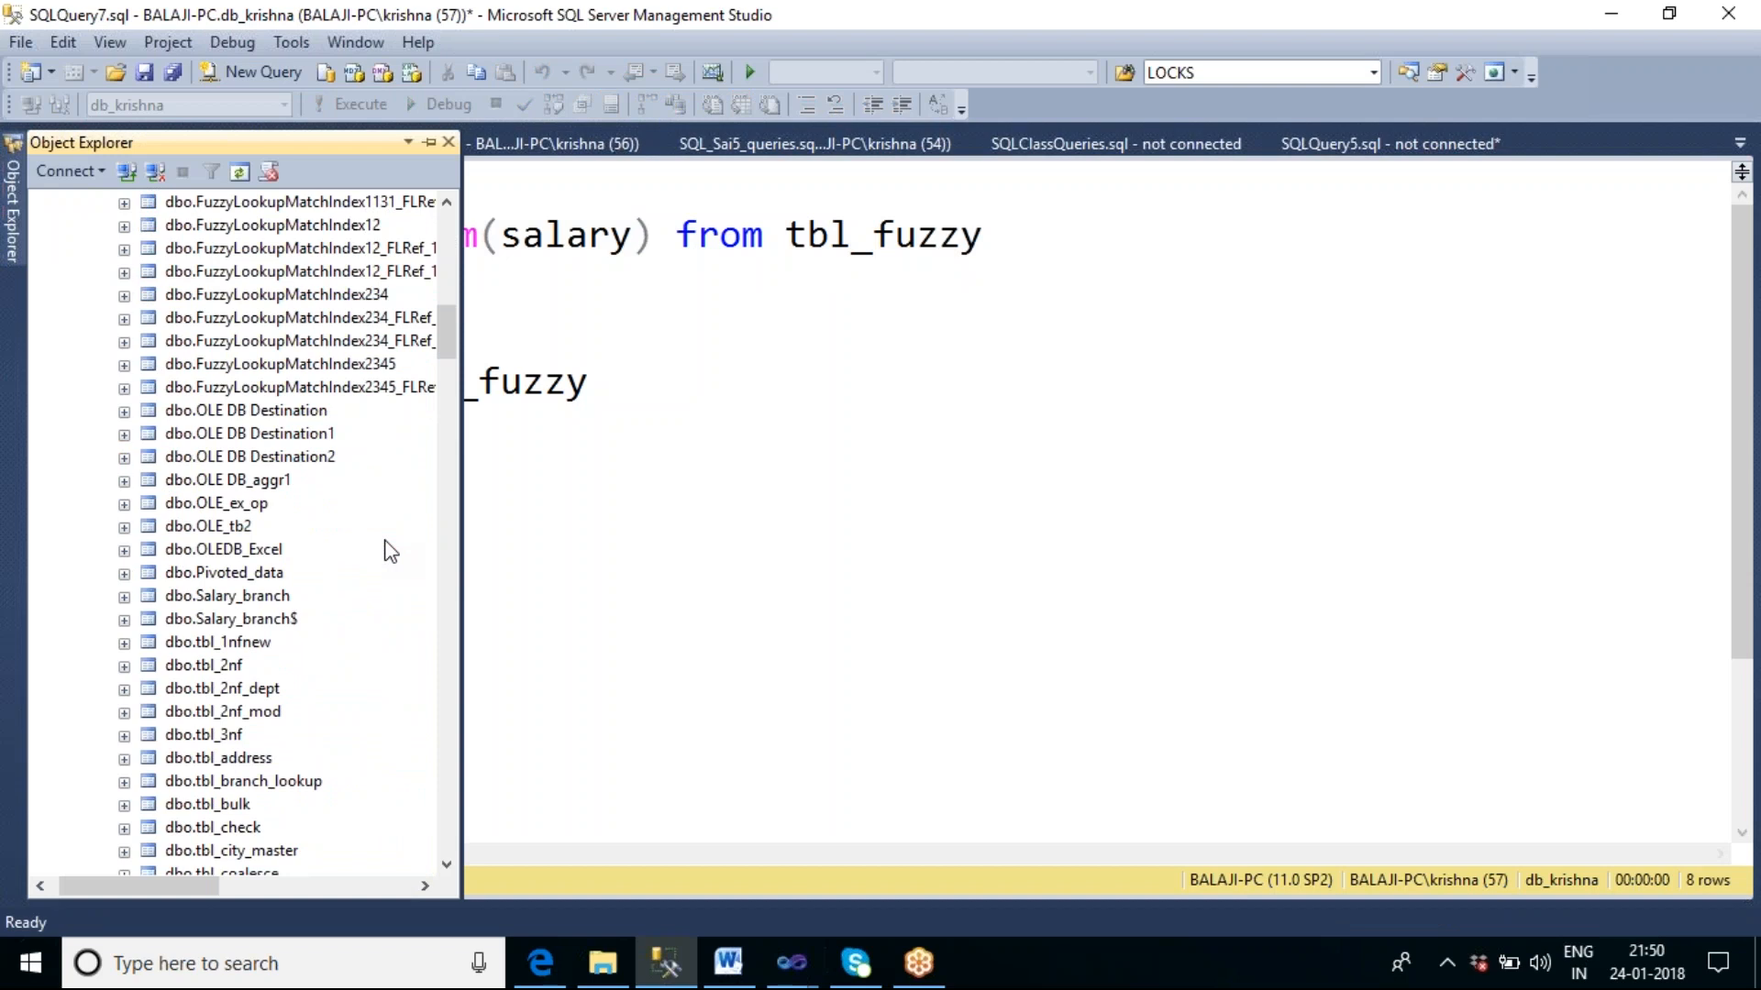
scroll(390, 550, "down", 8)
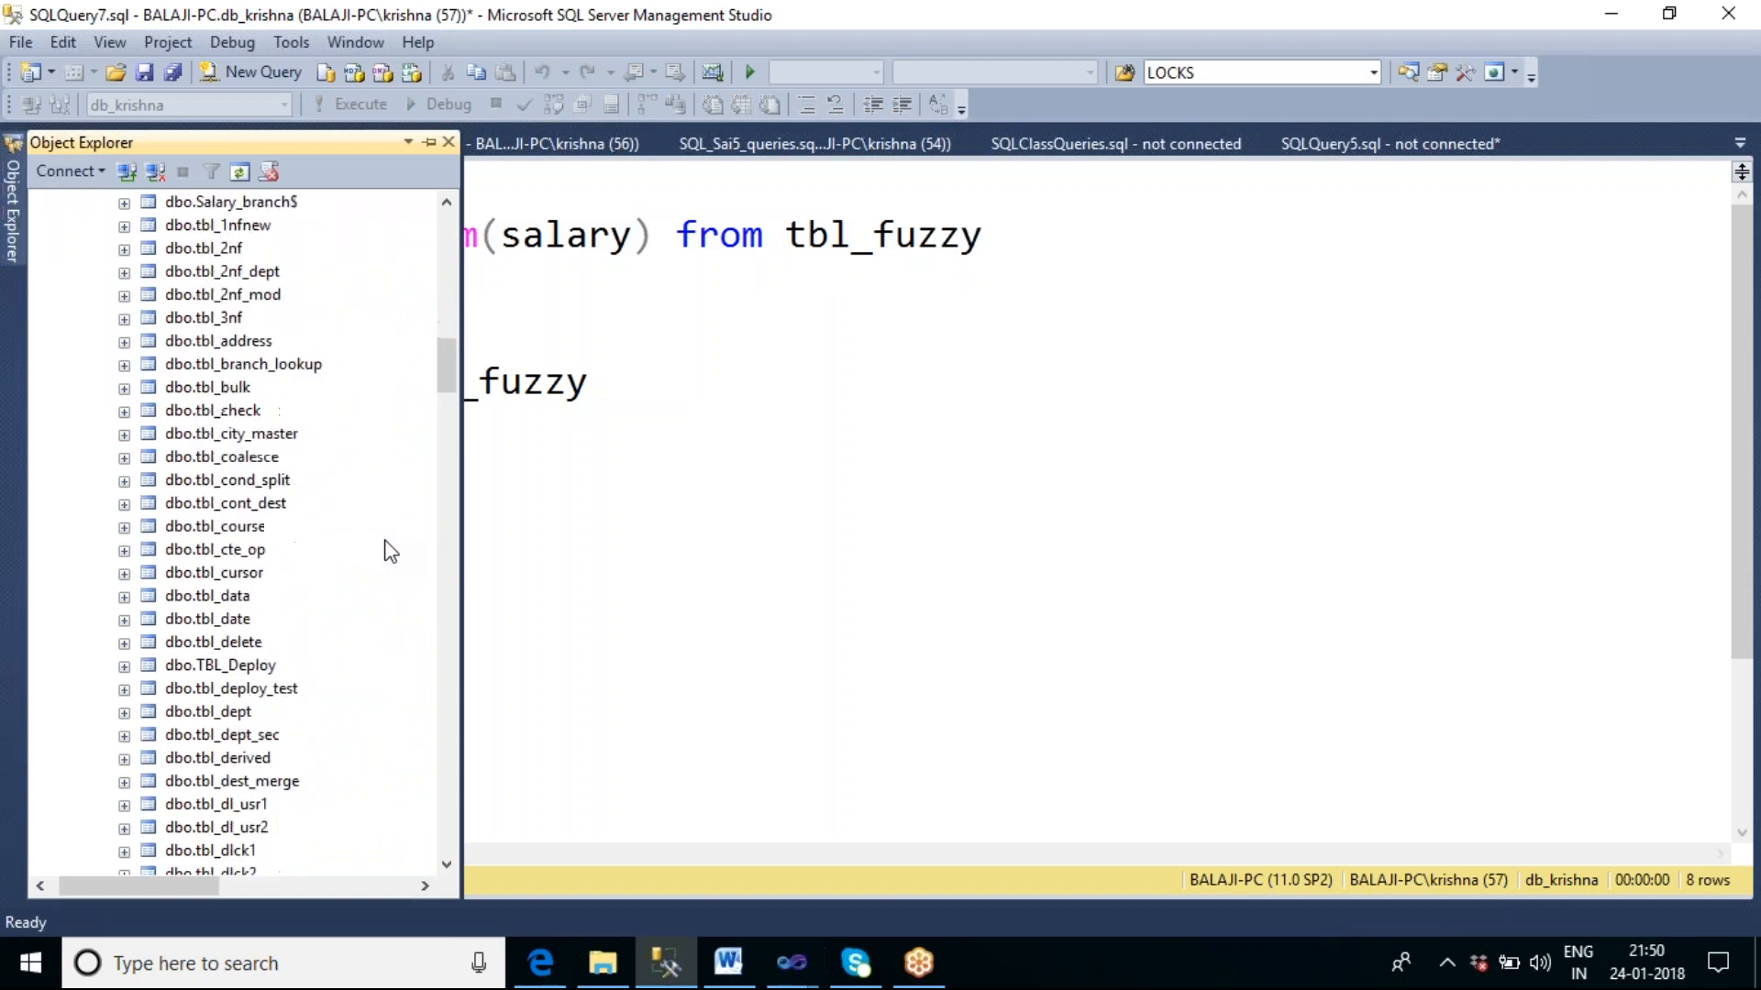
scroll(390, 551, "down", 8)
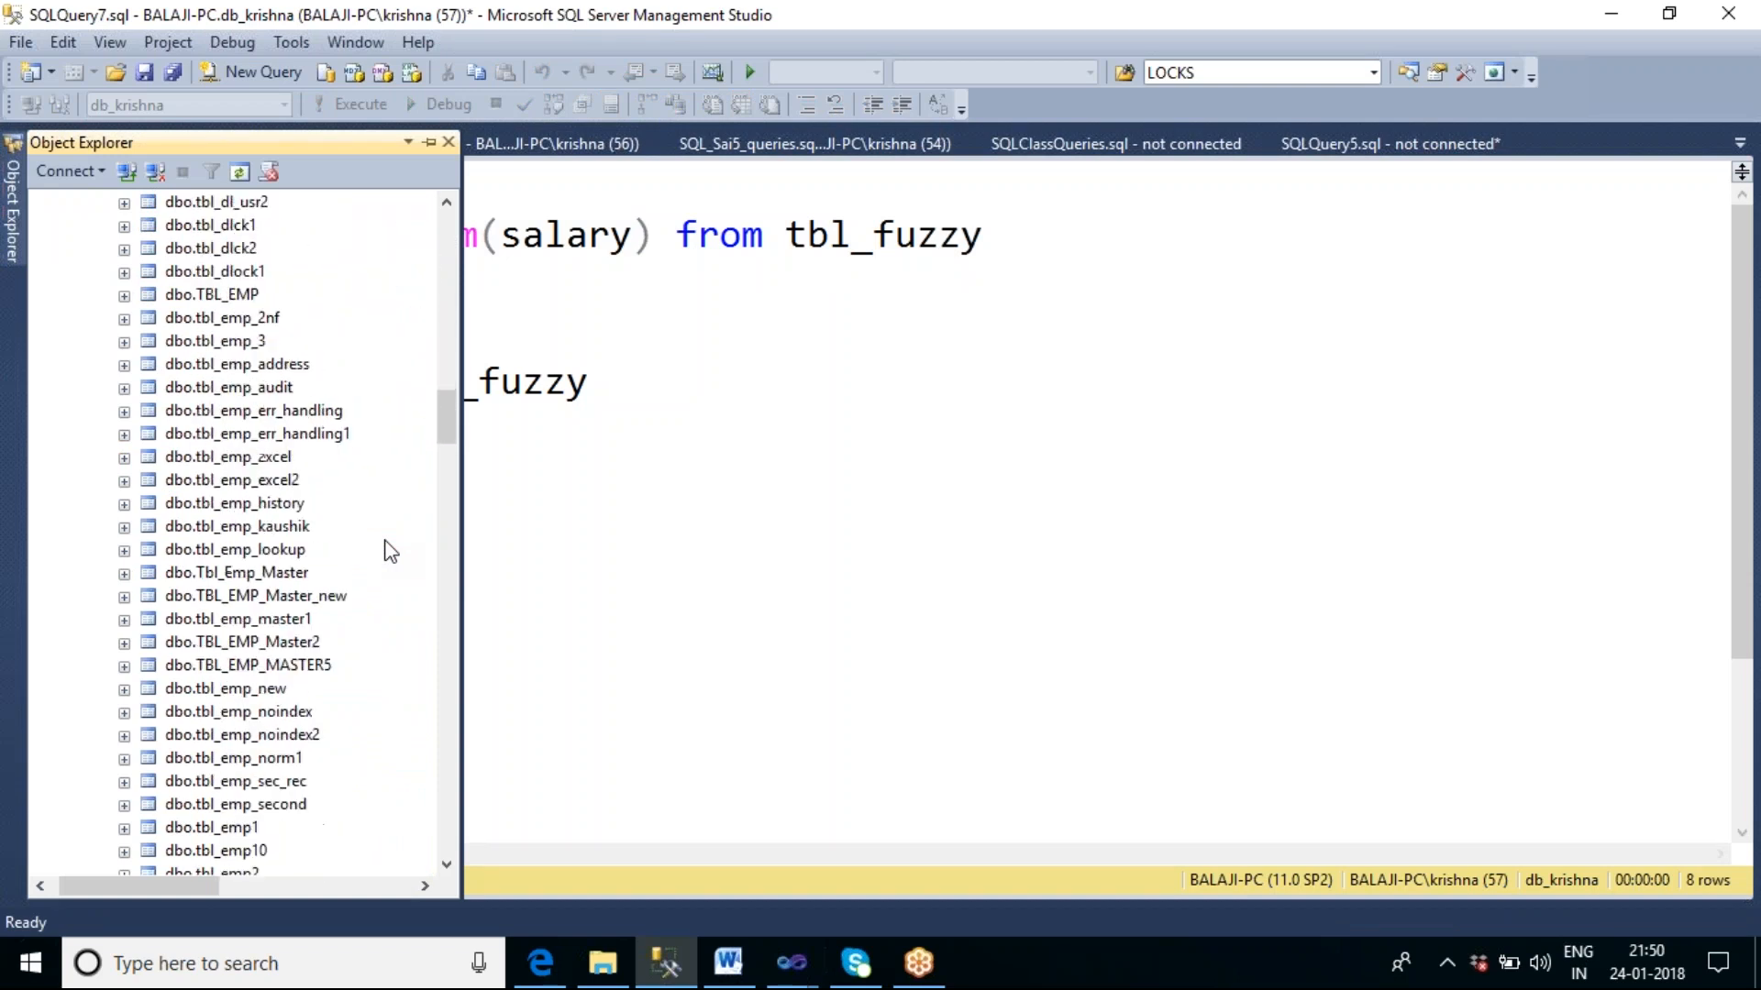
scroll(390, 550, "down", 6)
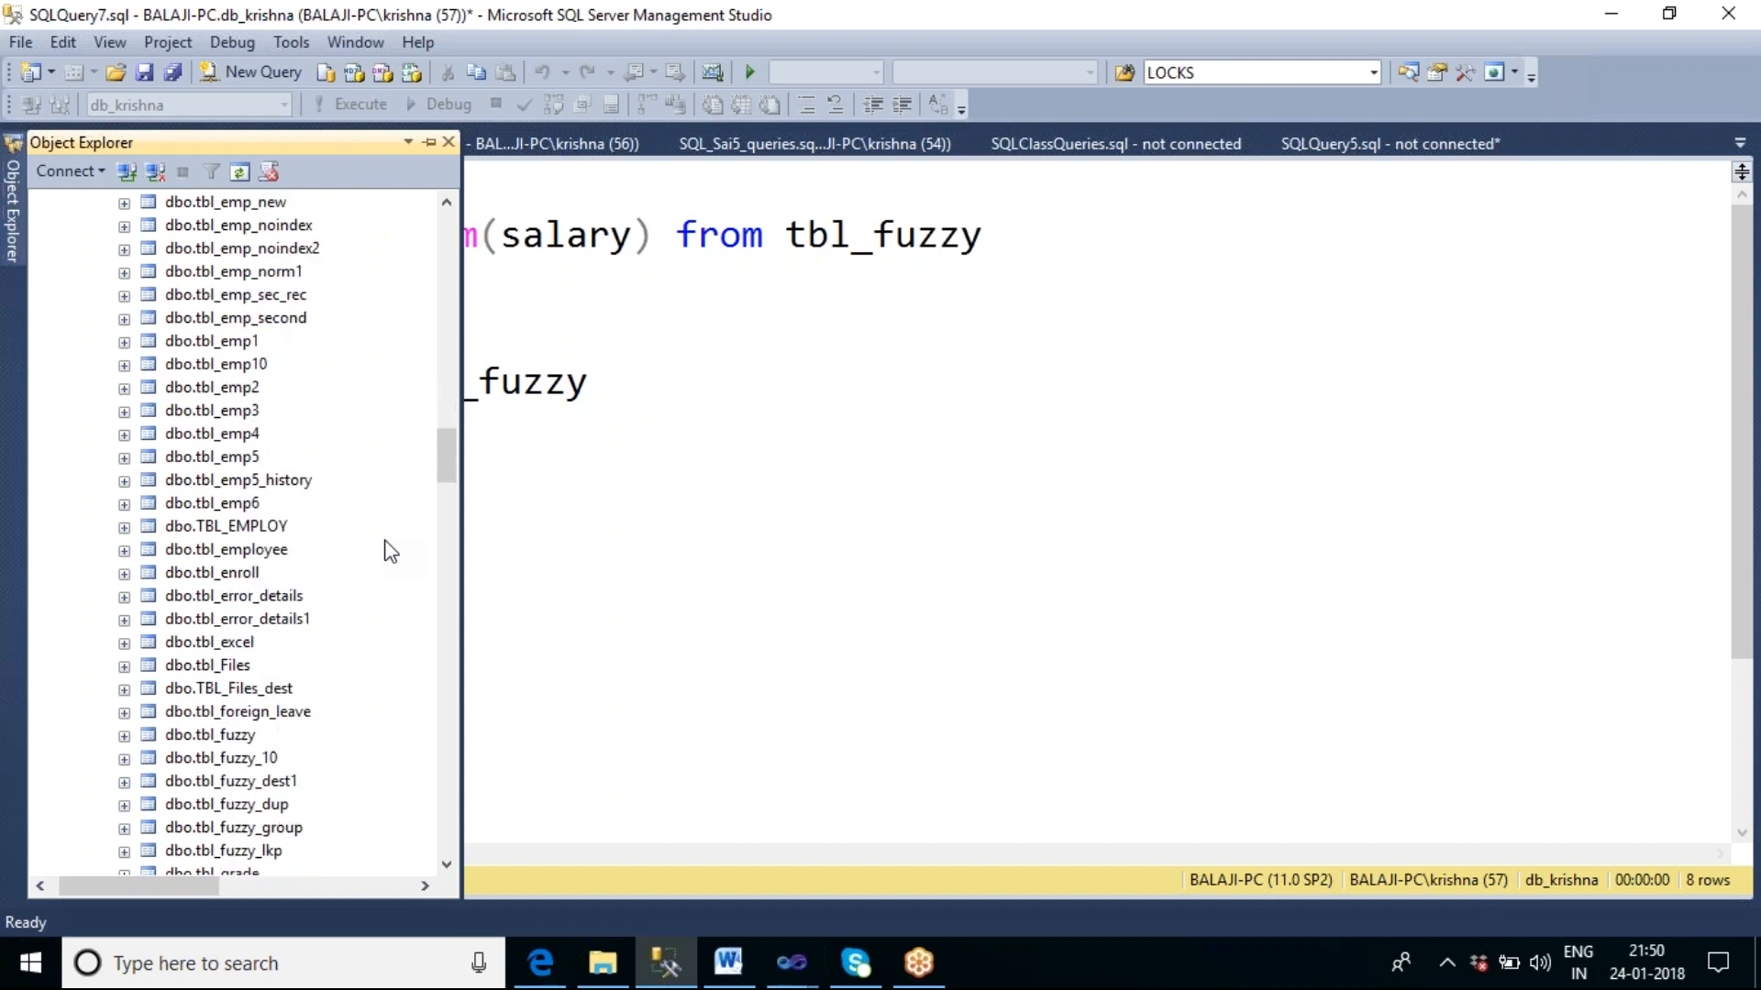
scroll(391, 551, "down", 1)
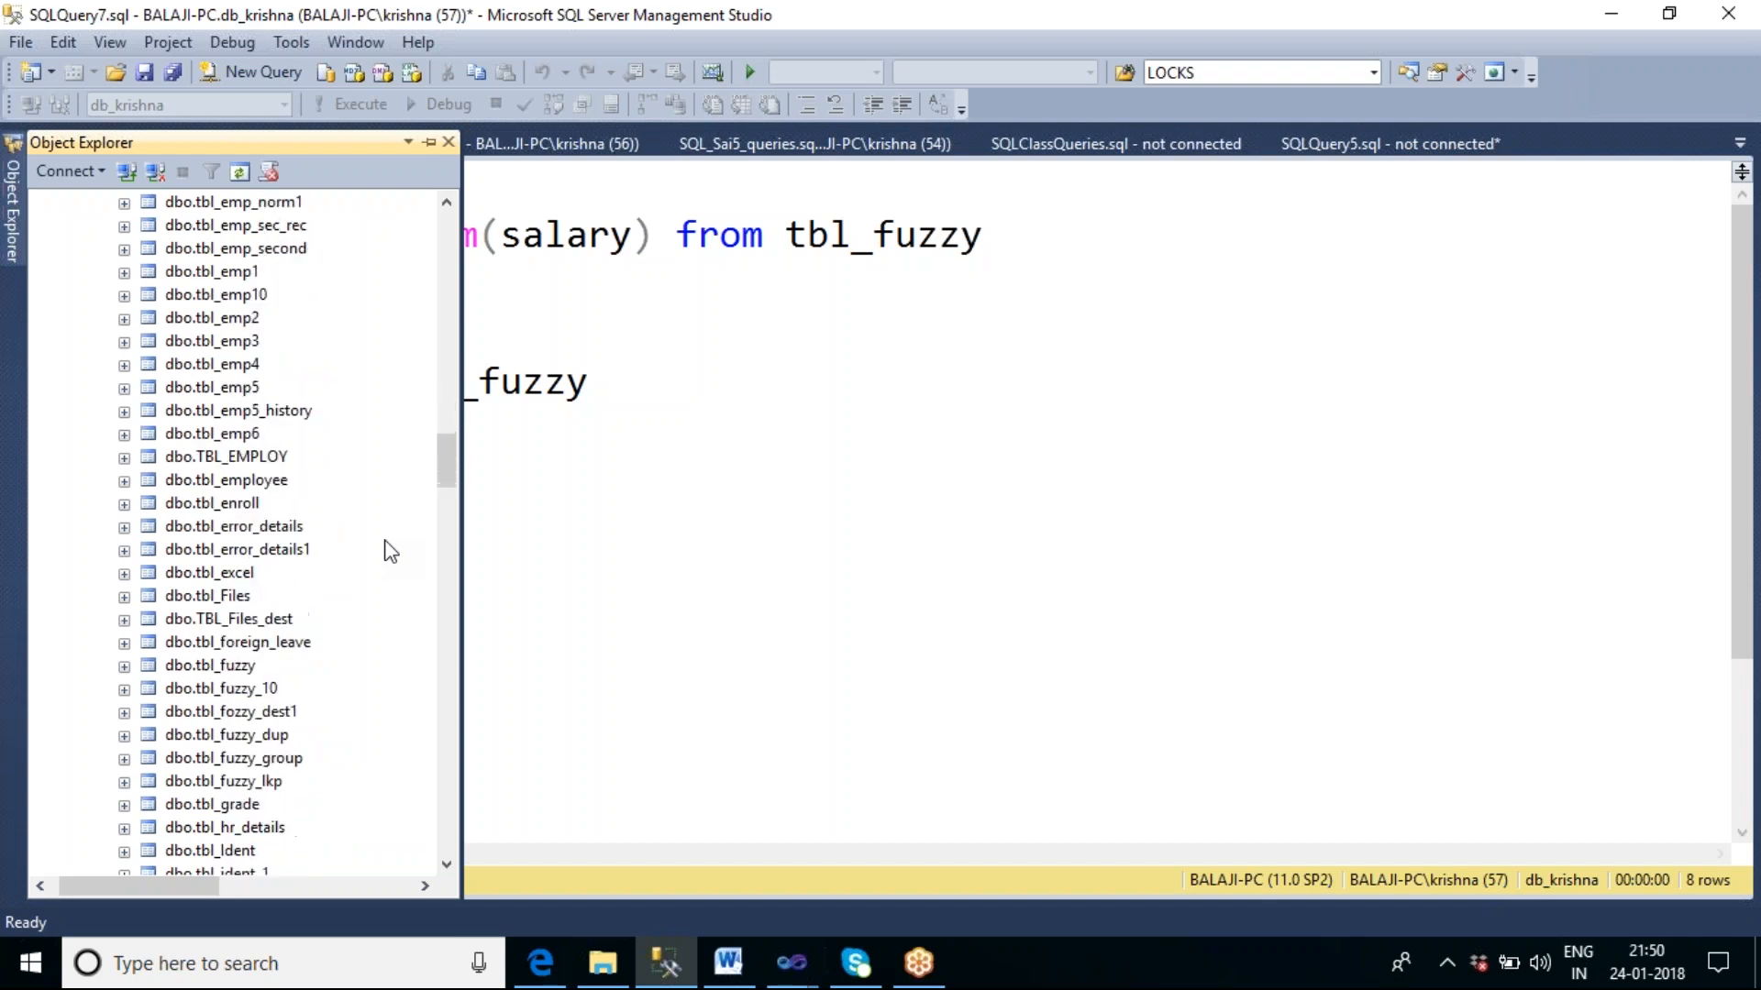
scroll(390, 550, "down", 1)
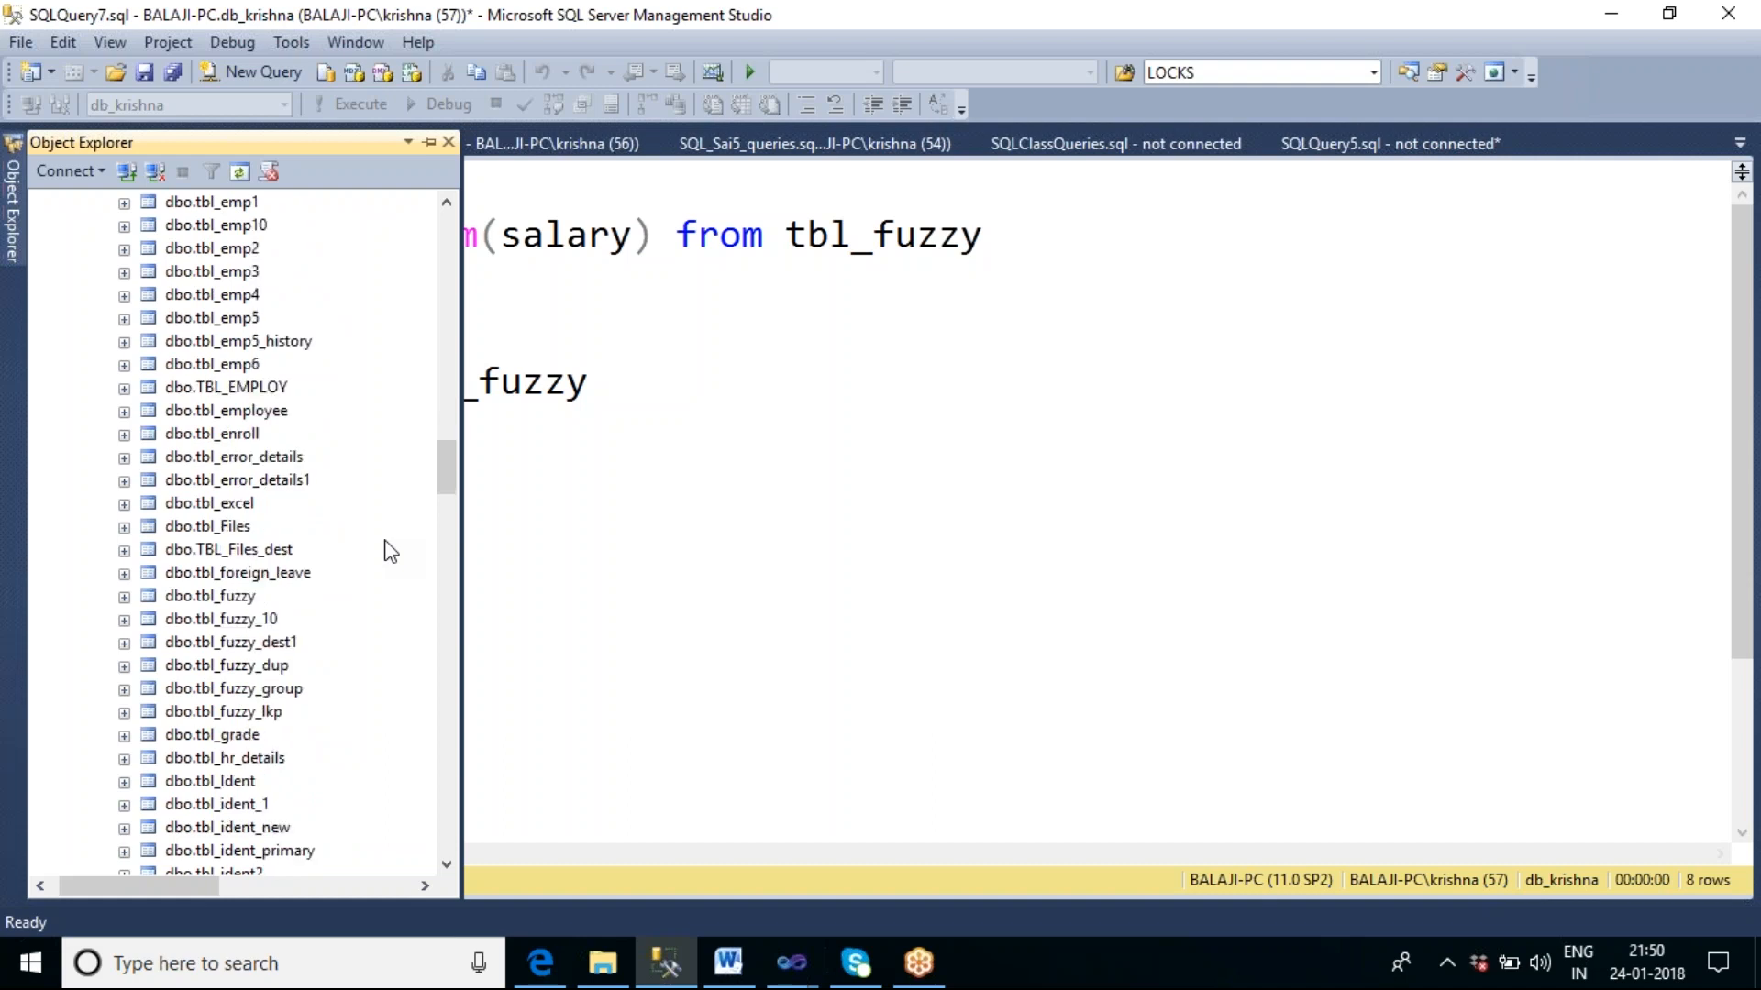
Step: Change the second query to "select * from tbl_fuzzy_group", execute only that statement and look through its rows
left_click(997, 236)
left_click(742, 427)
type("_")
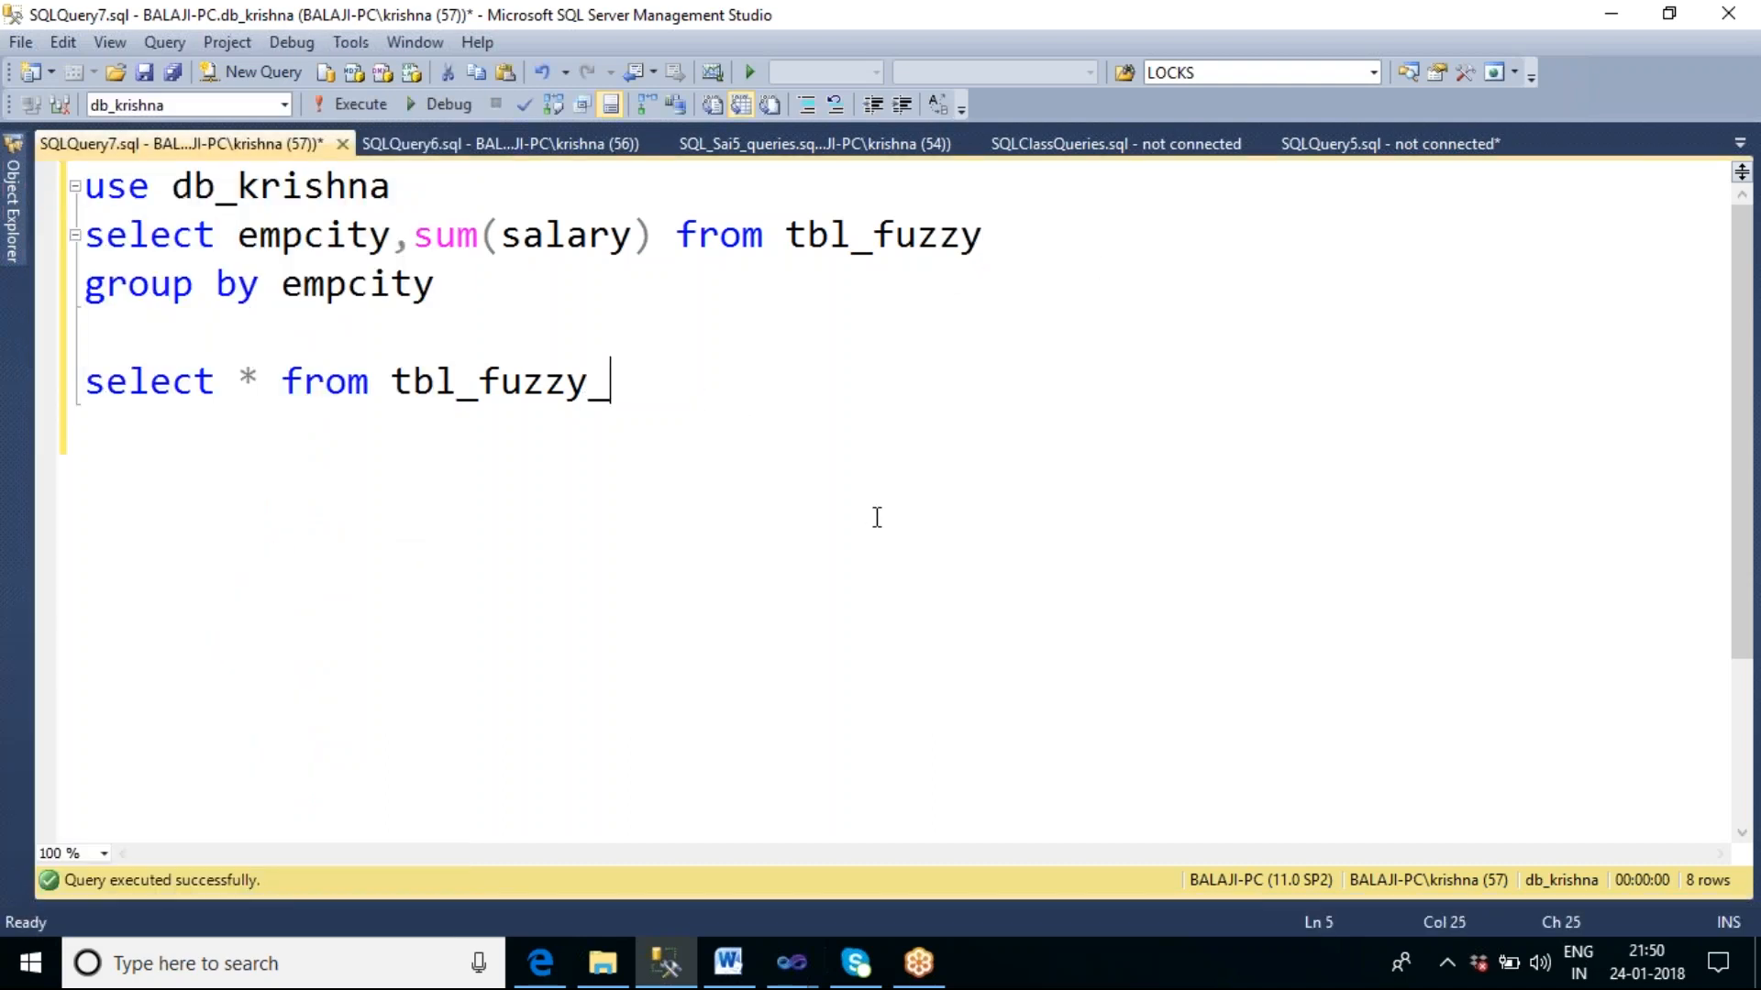
type("group")
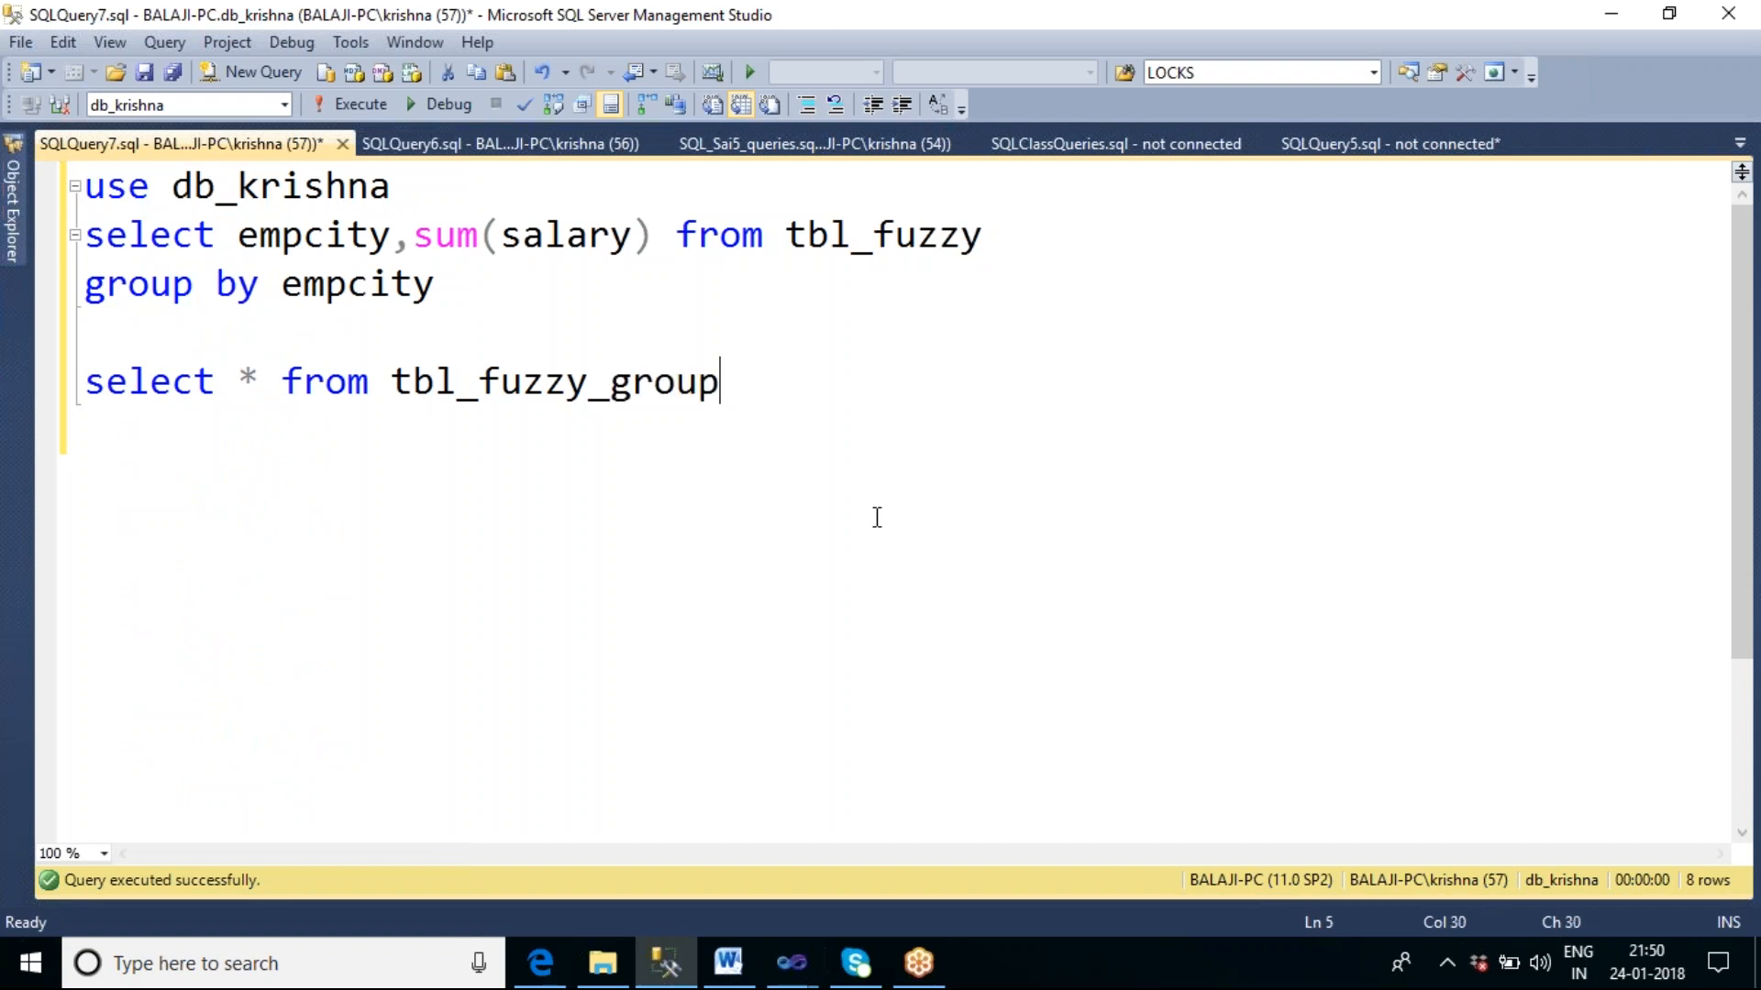
key("shift+Home")
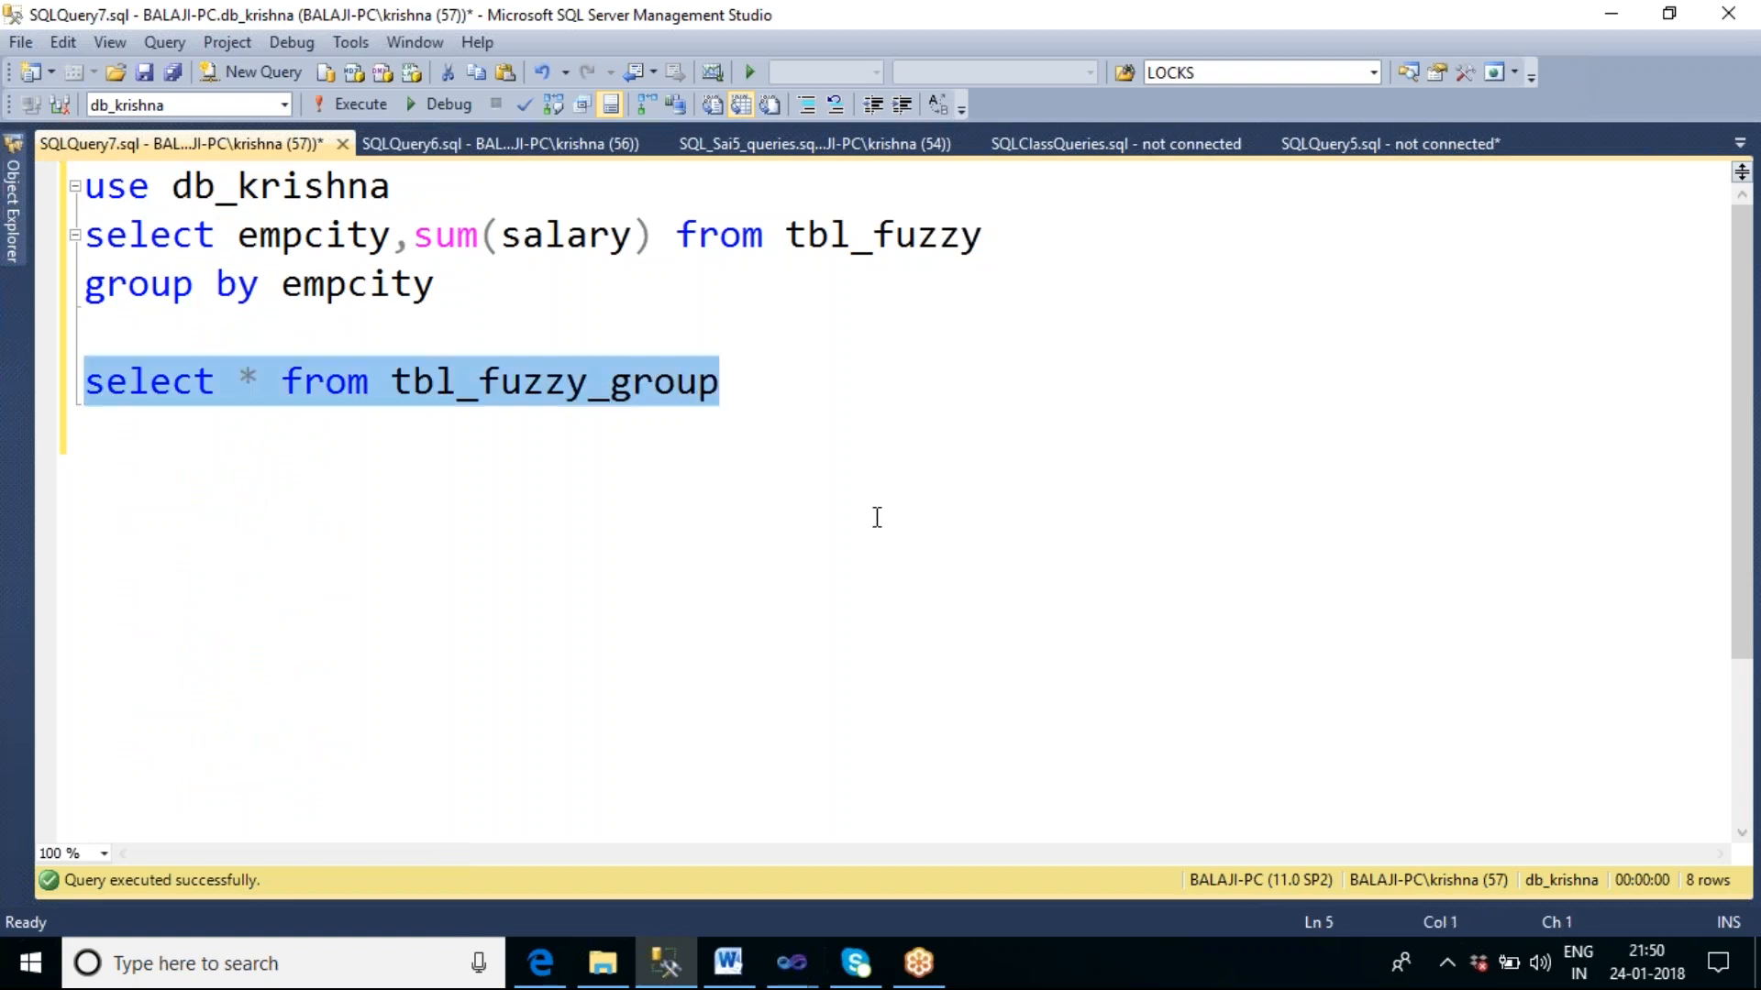
key("F5")
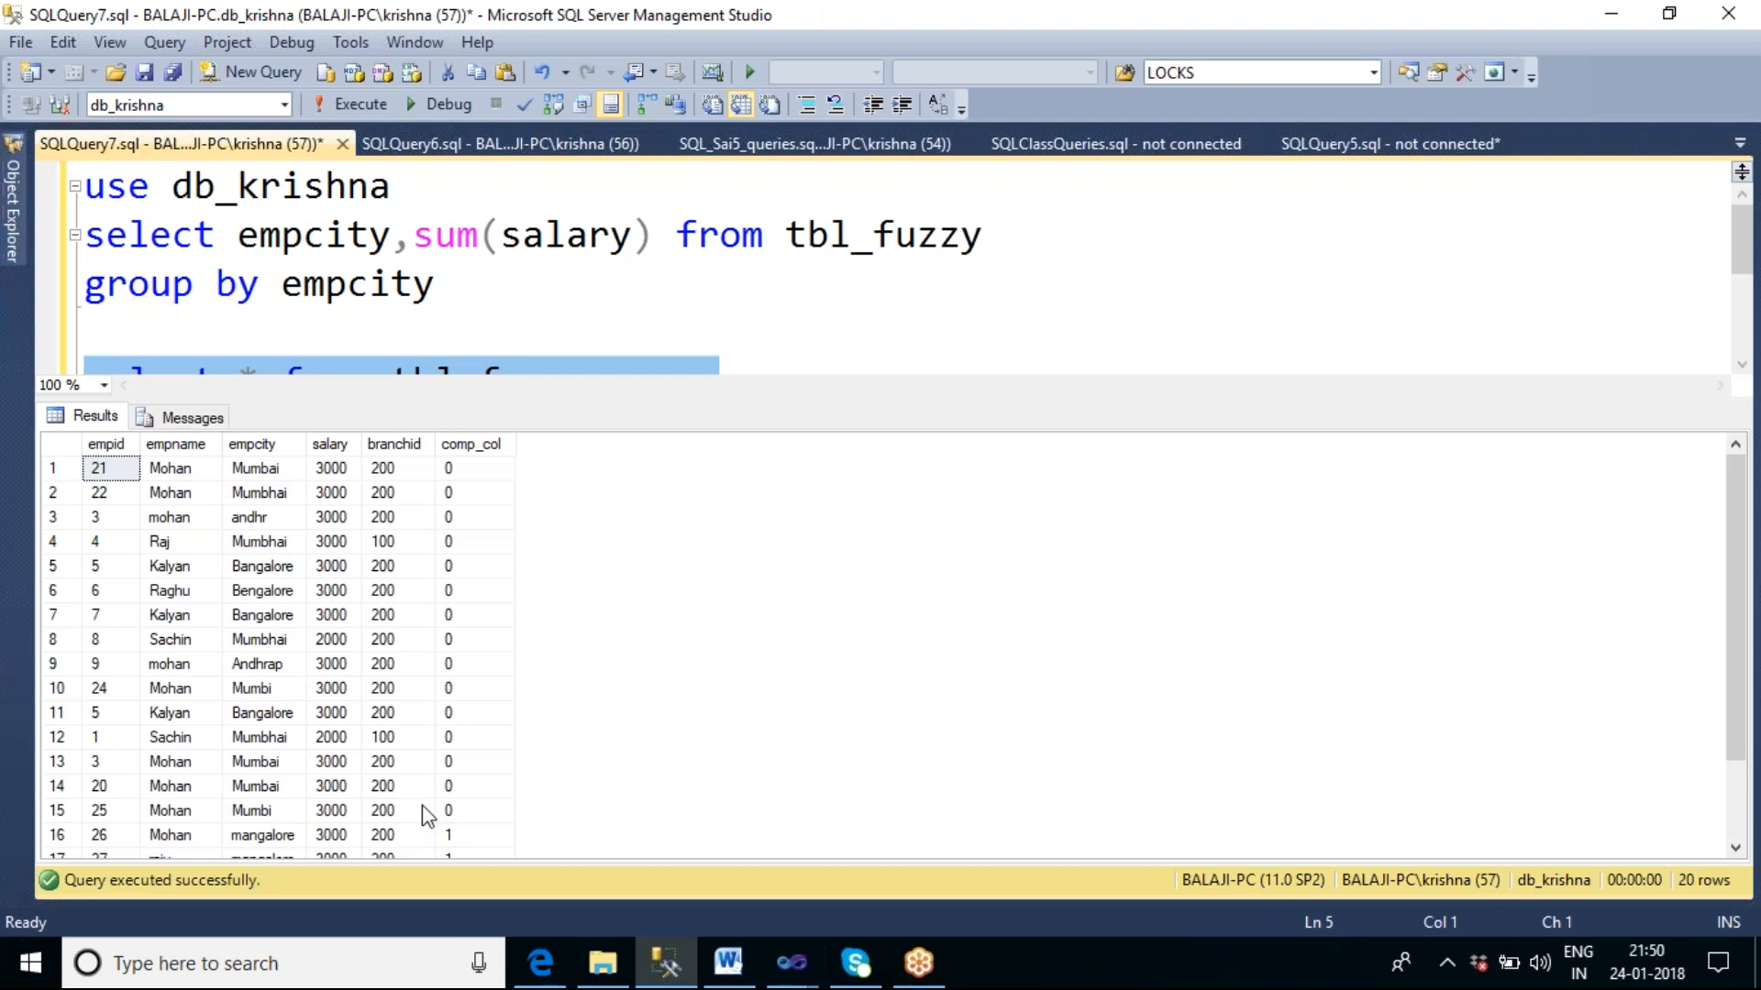
left_click(337, 493)
scroll(342, 509, "down", 2)
scroll(378, 621, "up", 2)
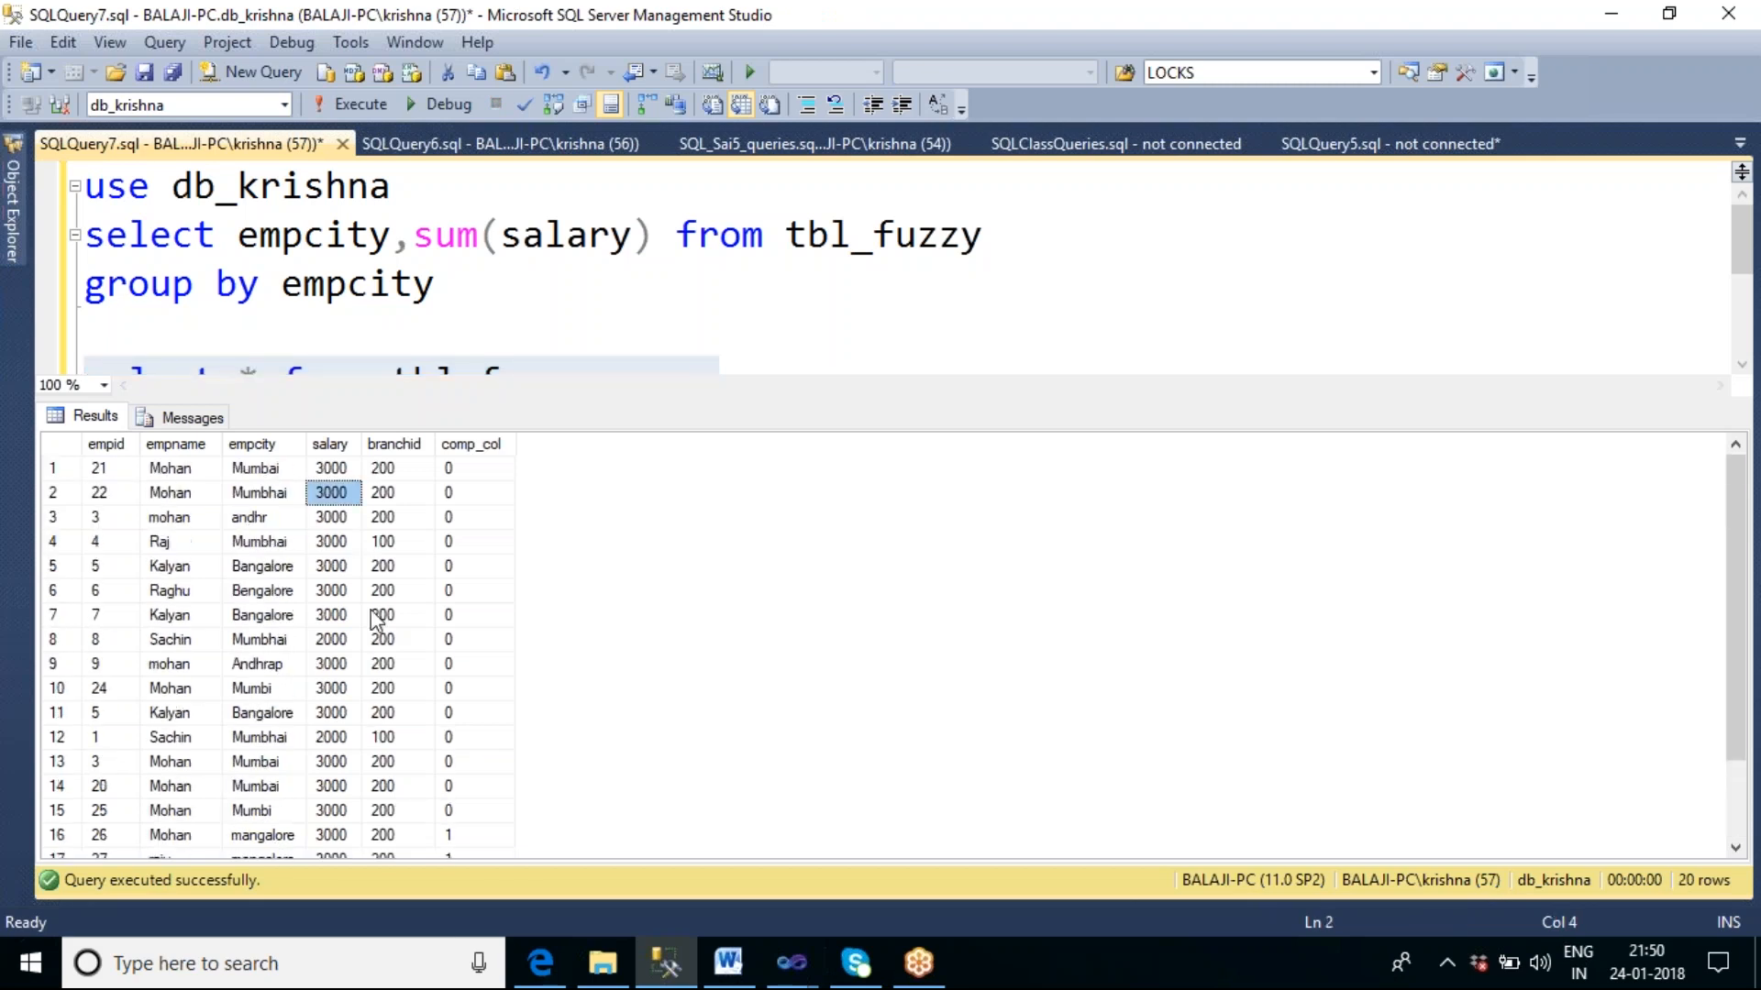
Step: Hide the results and remove "_group" from the second query so it selects from tbl_fuzzy
left_click(559, 311)
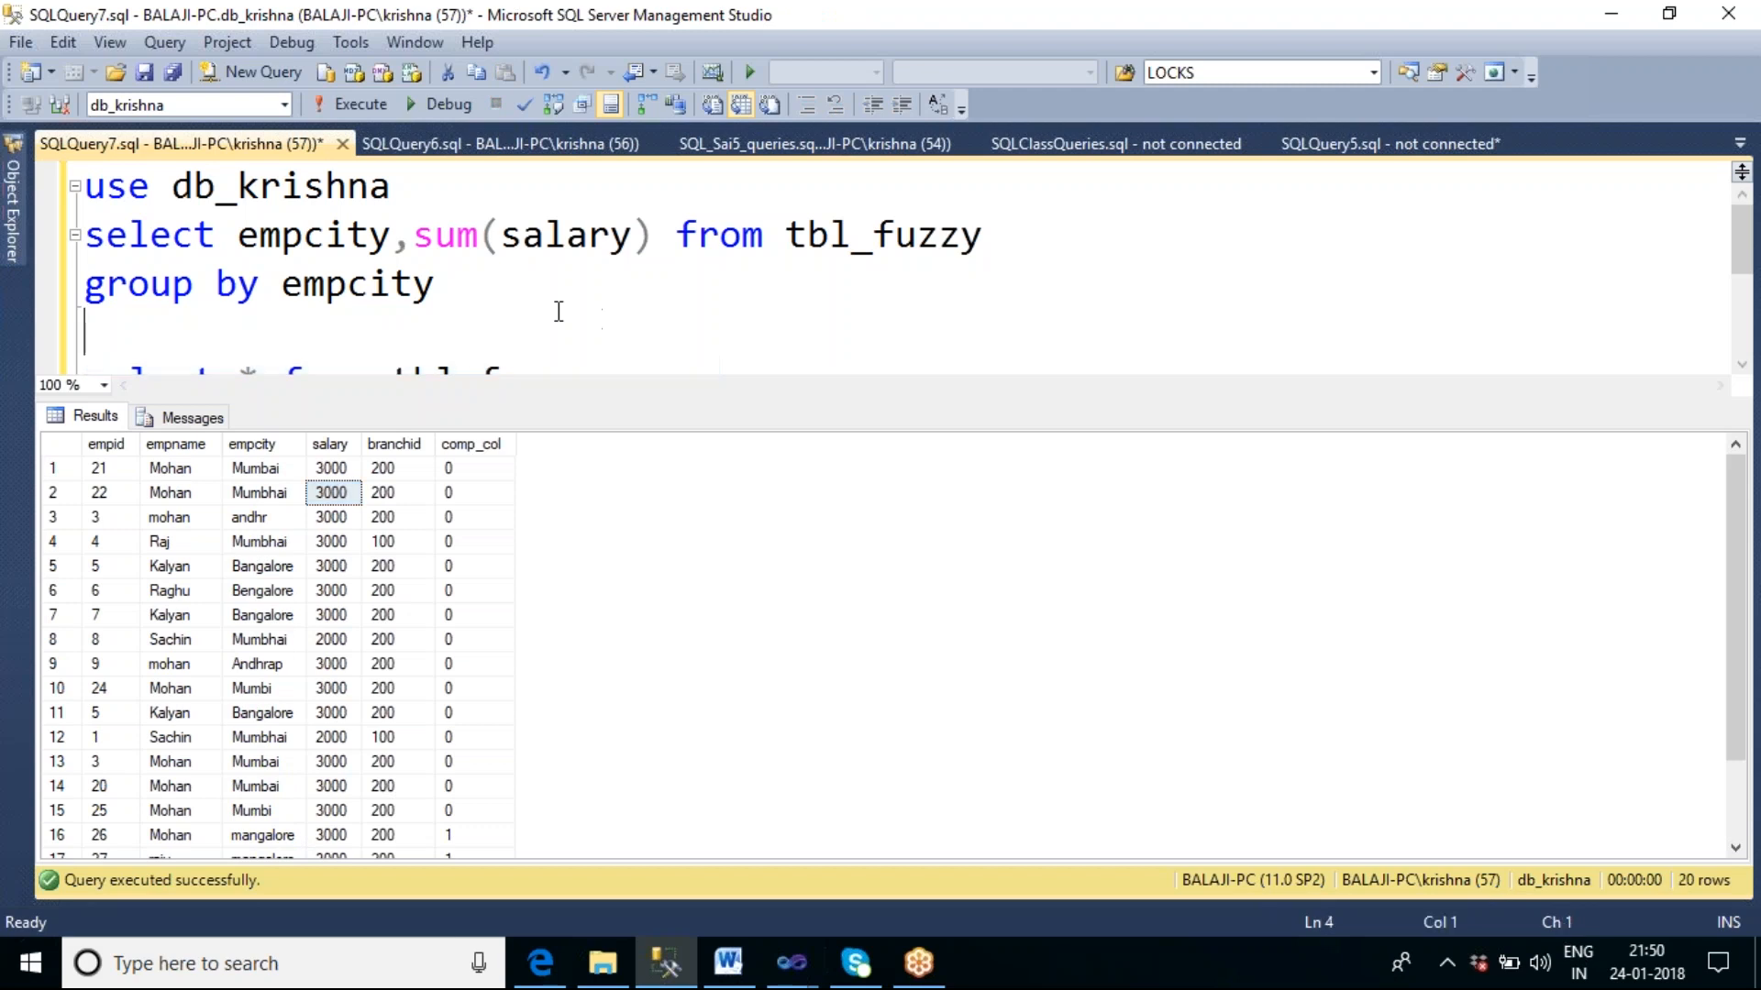
key("ctrl+r")
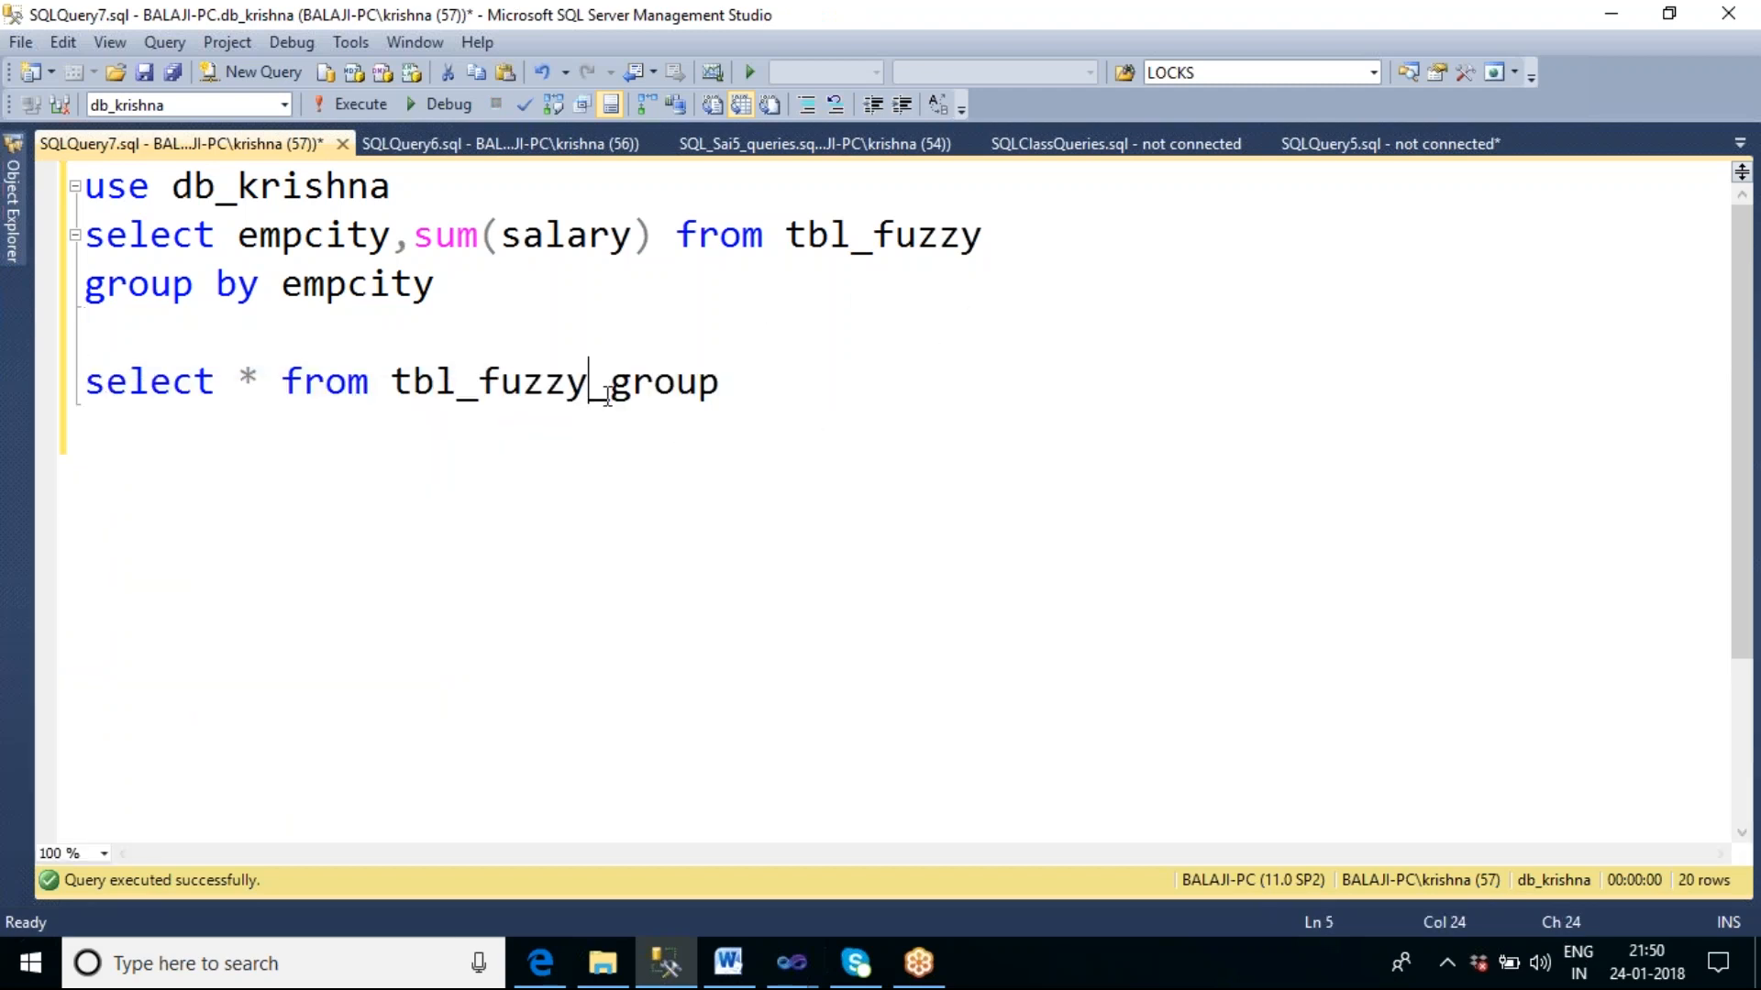
left_click_drag(586, 401, 731, 396)
key("BackSpace")
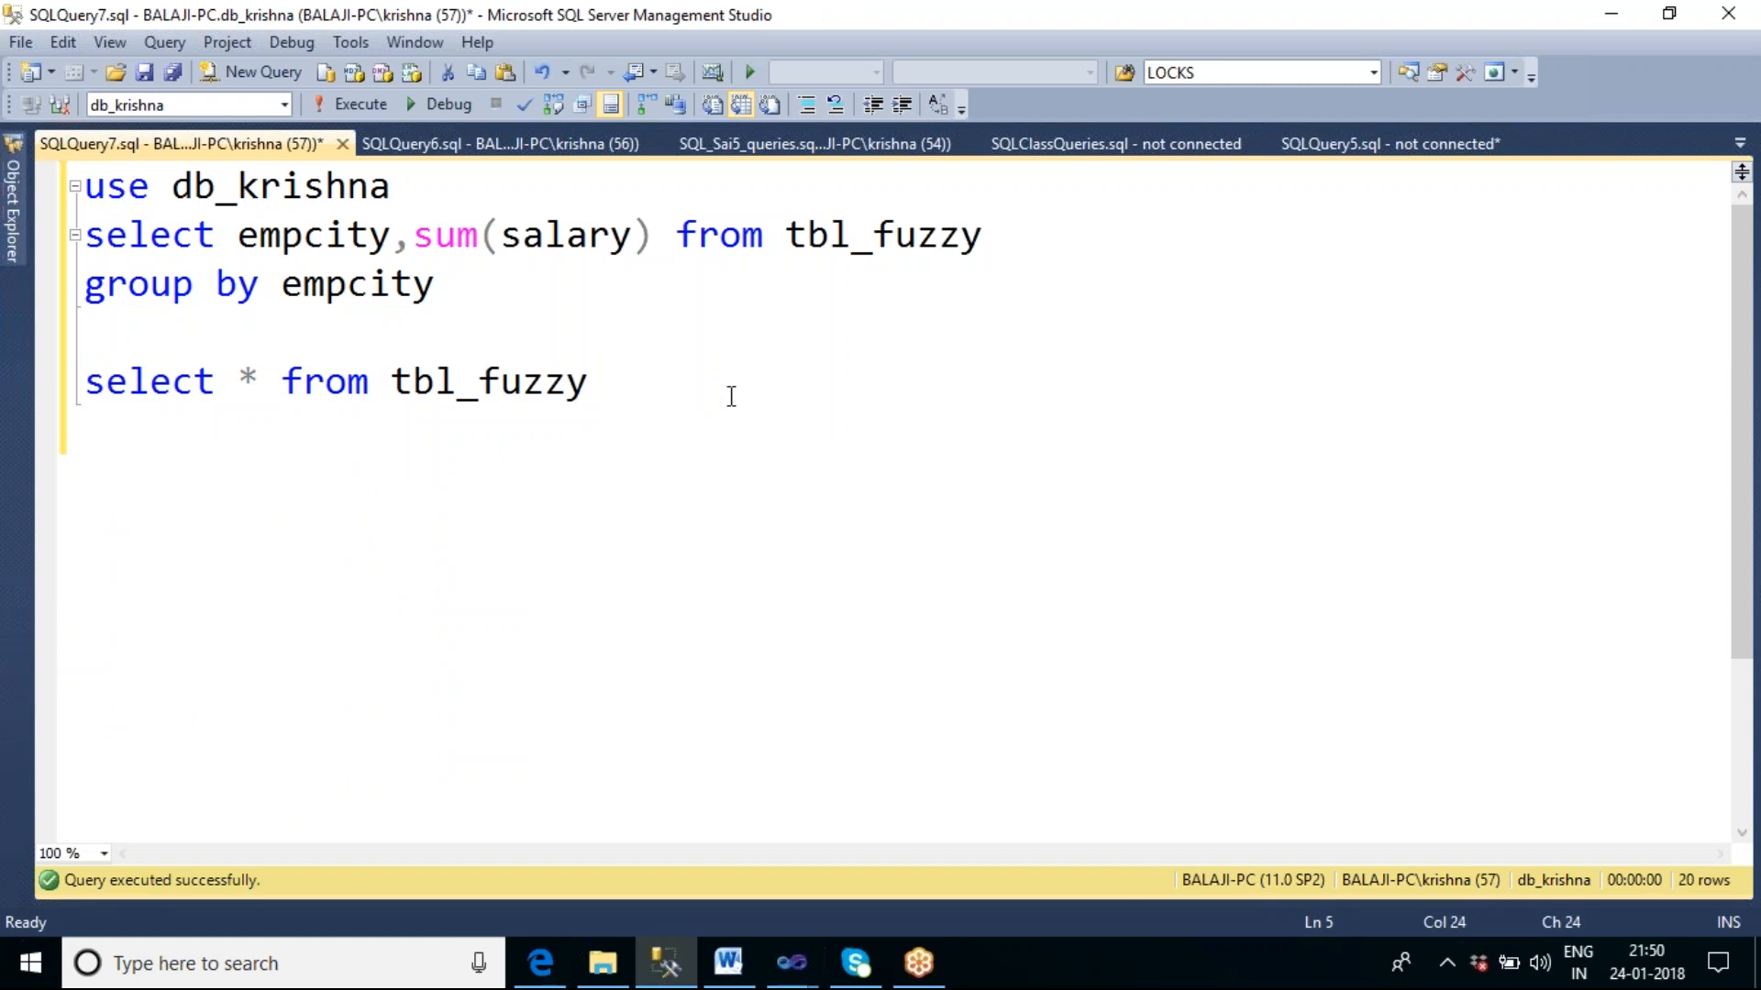
Step: Switch to the SSIS_Sai6 project in Visual Studio and move the Fuzzy Grouping component lower on the data flow canvas
mouse_move(796, 972)
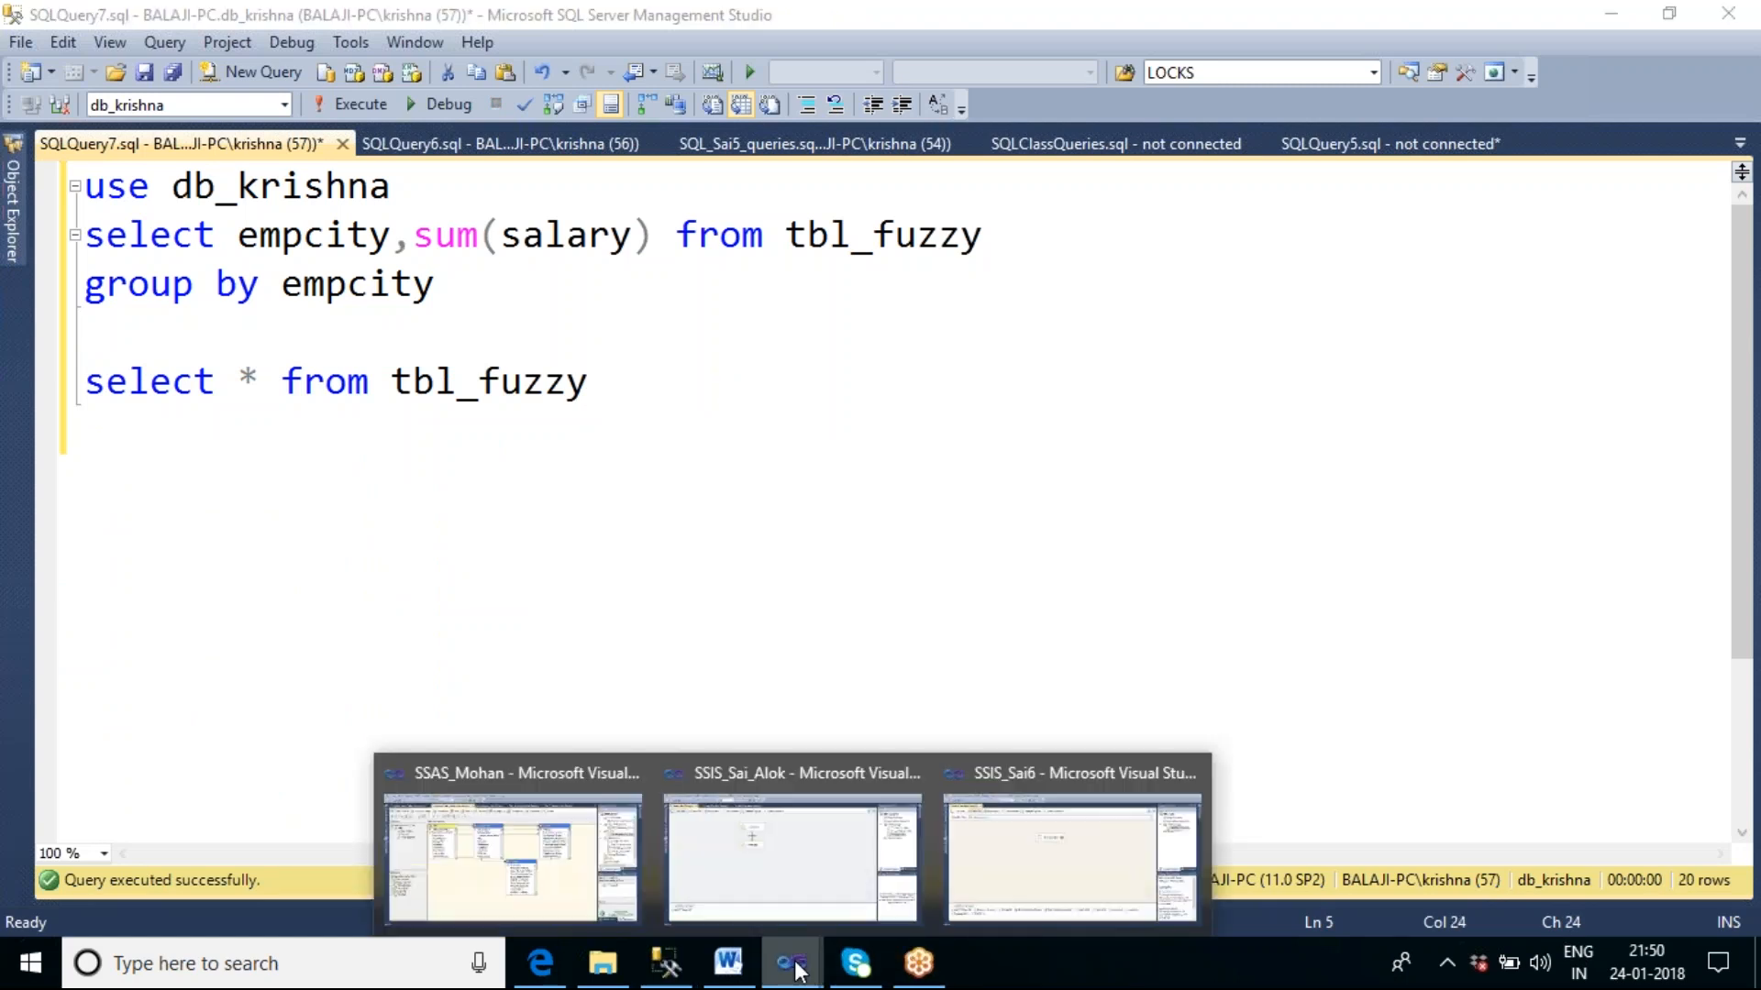
left_click(1013, 837)
left_click(729, 335)
left_click_drag(729, 335, 741, 420)
Step: Add an OLE DB Source to the data flow, placed above the Fuzzy Grouping component
left_click(7, 408)
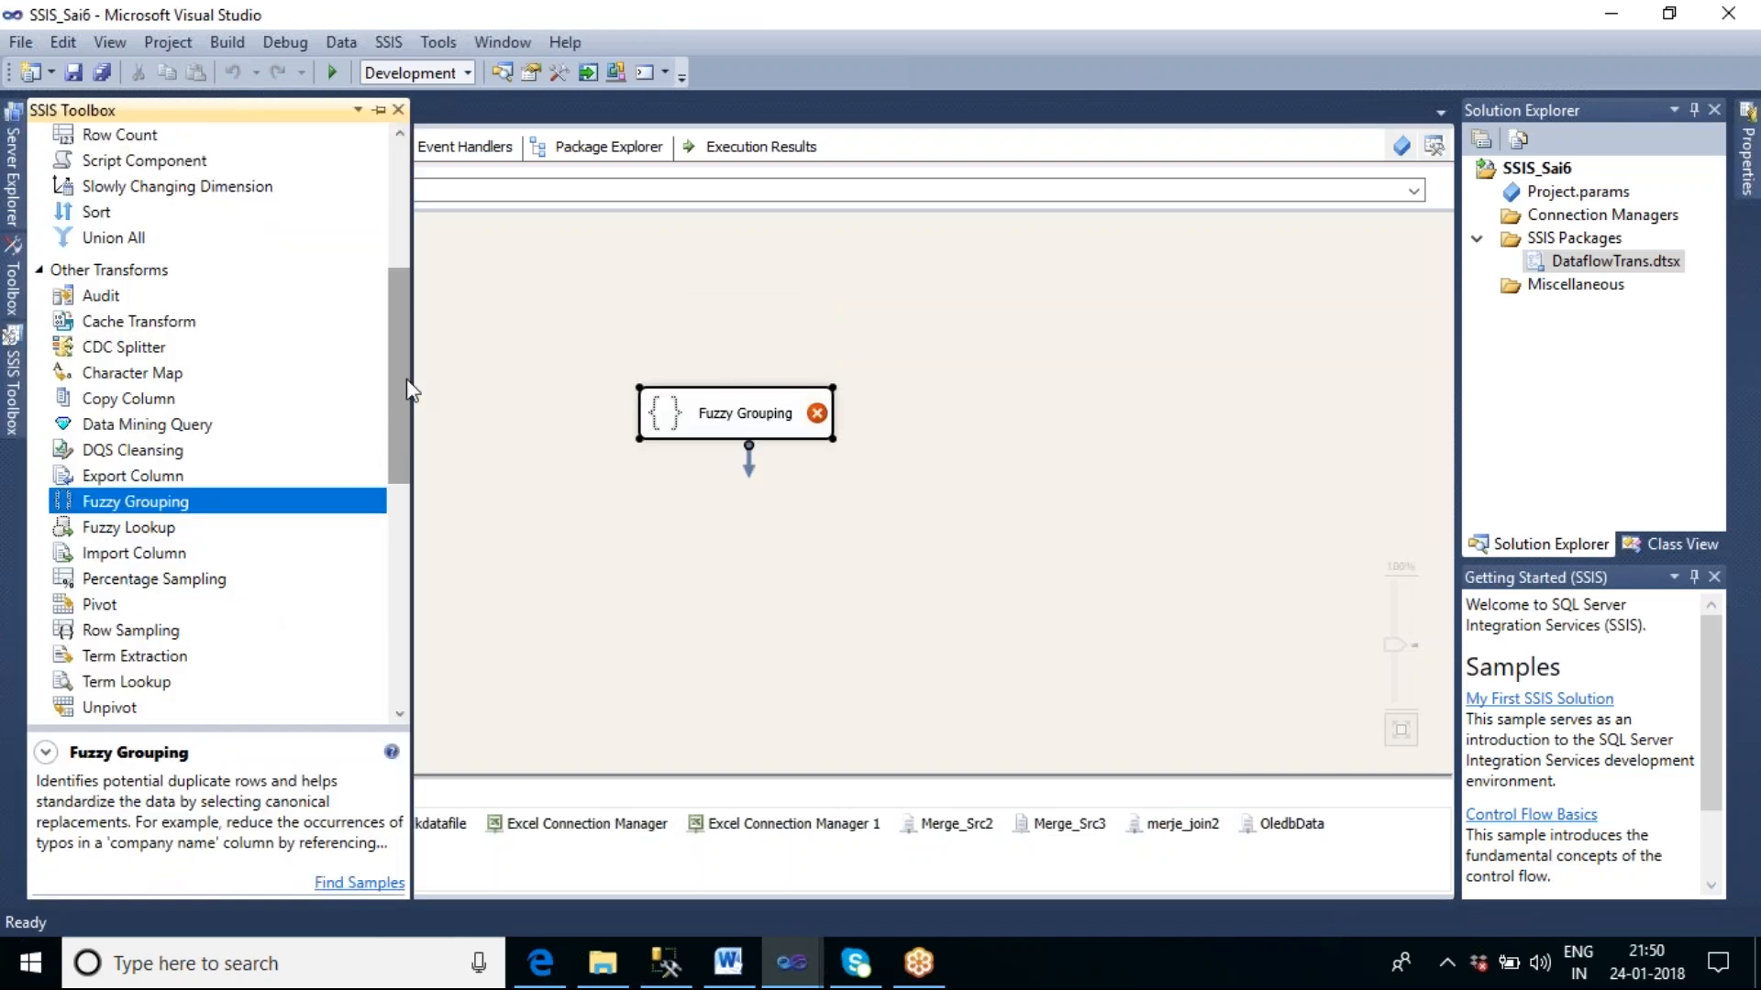
left_click_drag(406, 355, 409, 472)
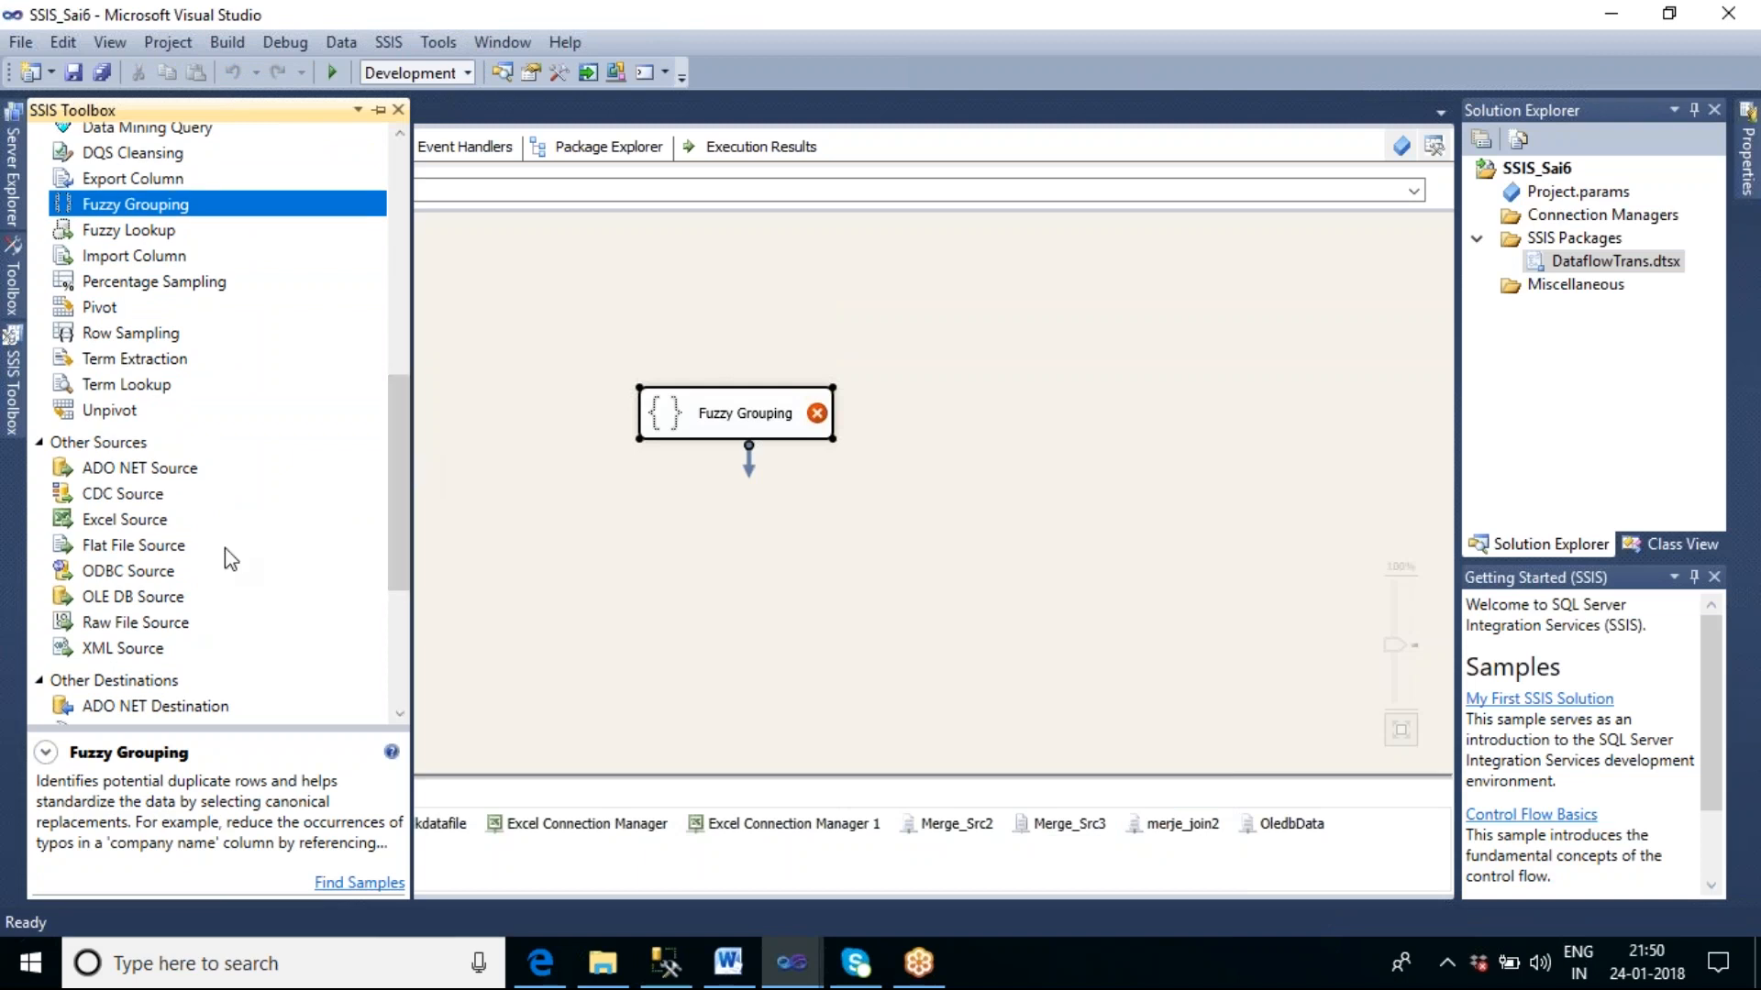
left_click_drag(153, 597, 620, 262)
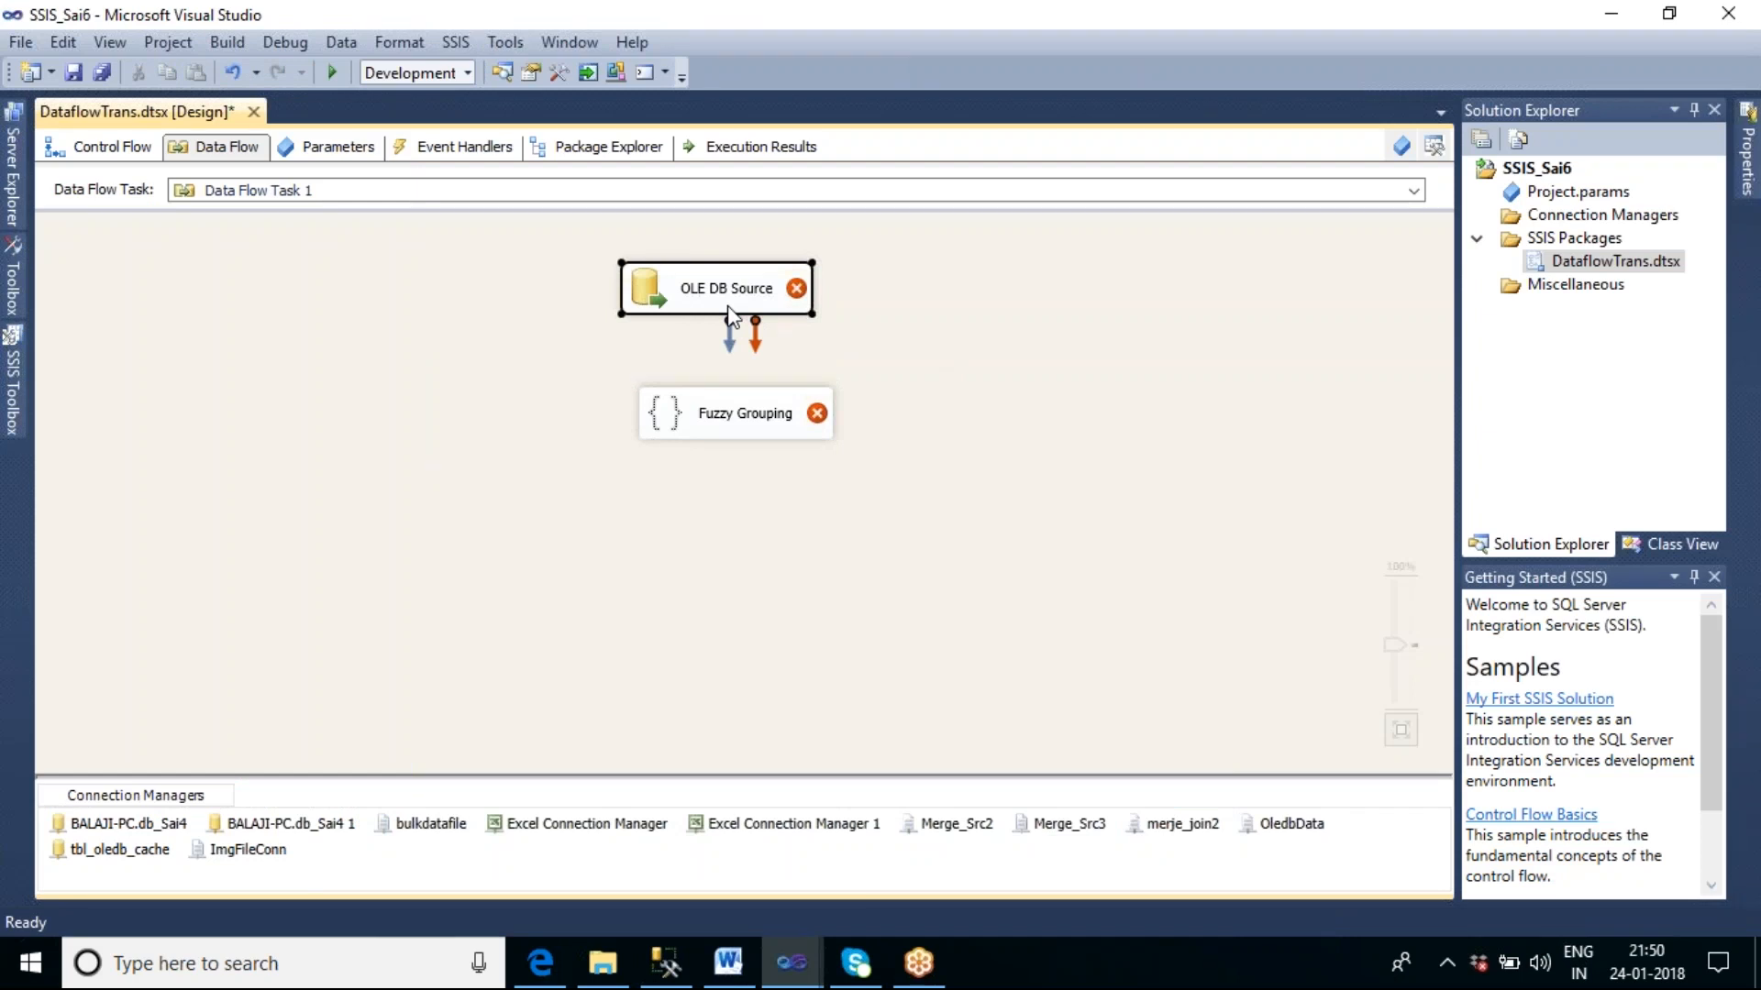
Step: Open the OLE DB Source's settings and check the tables and connection managers available for selection
double_click(730, 317)
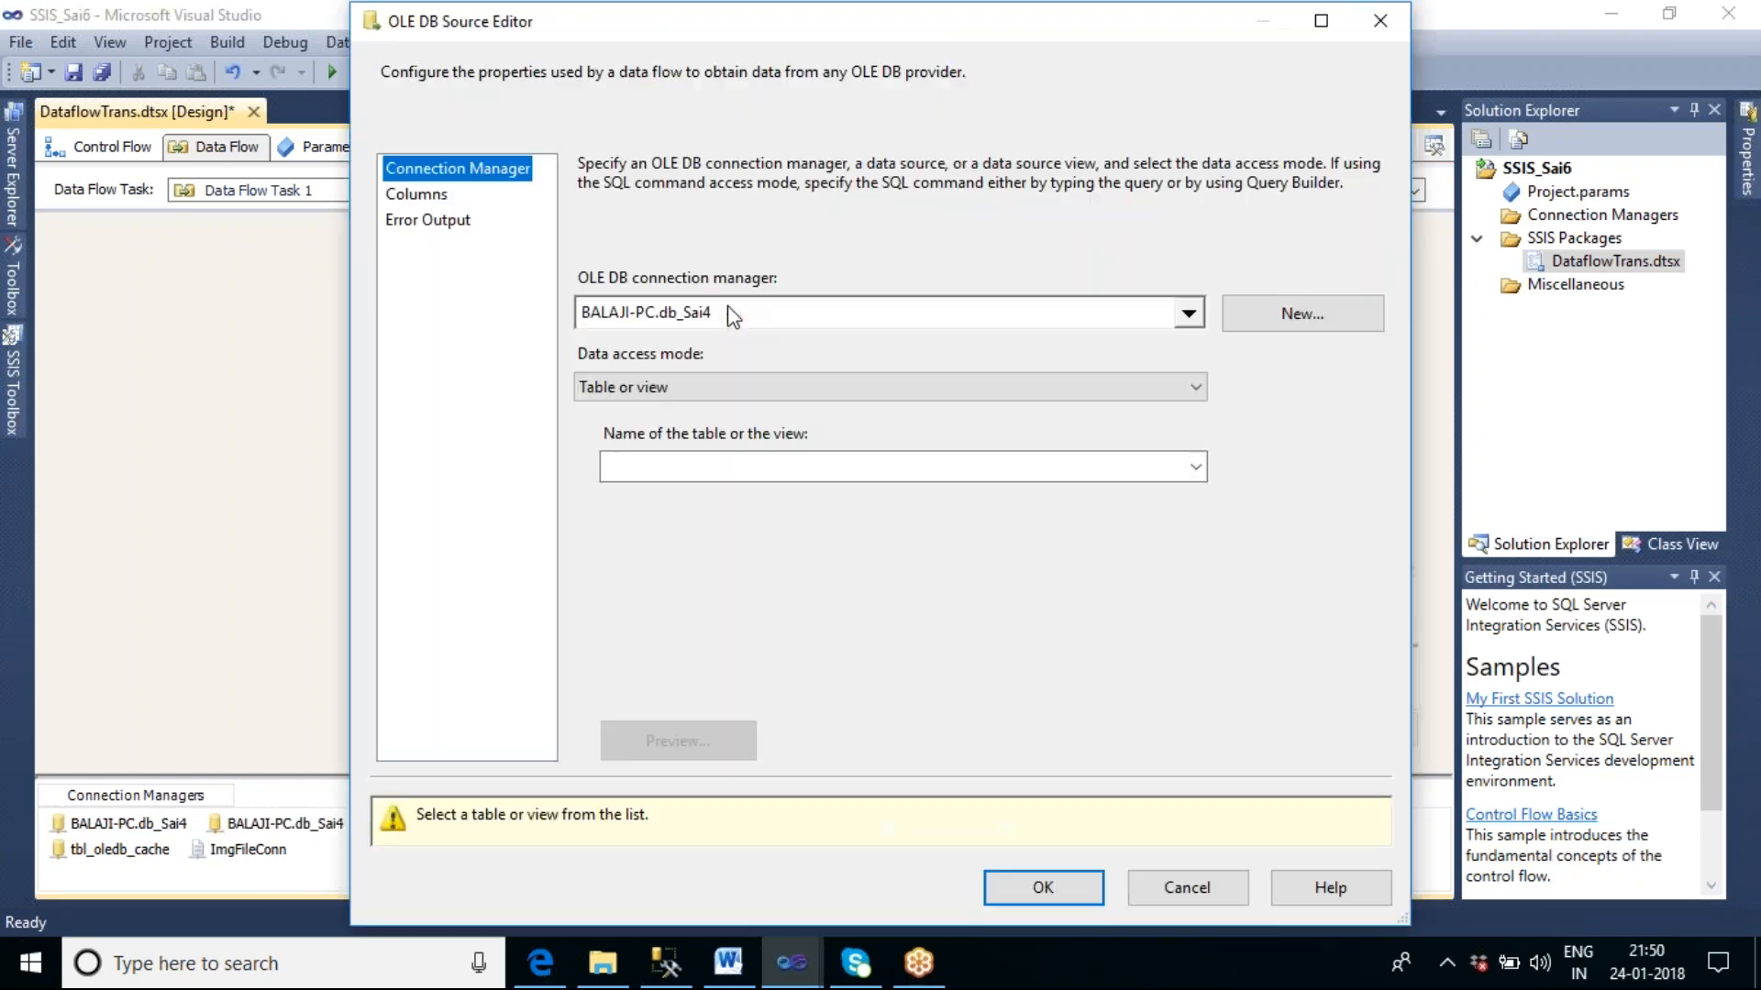
left_click(1195, 468)
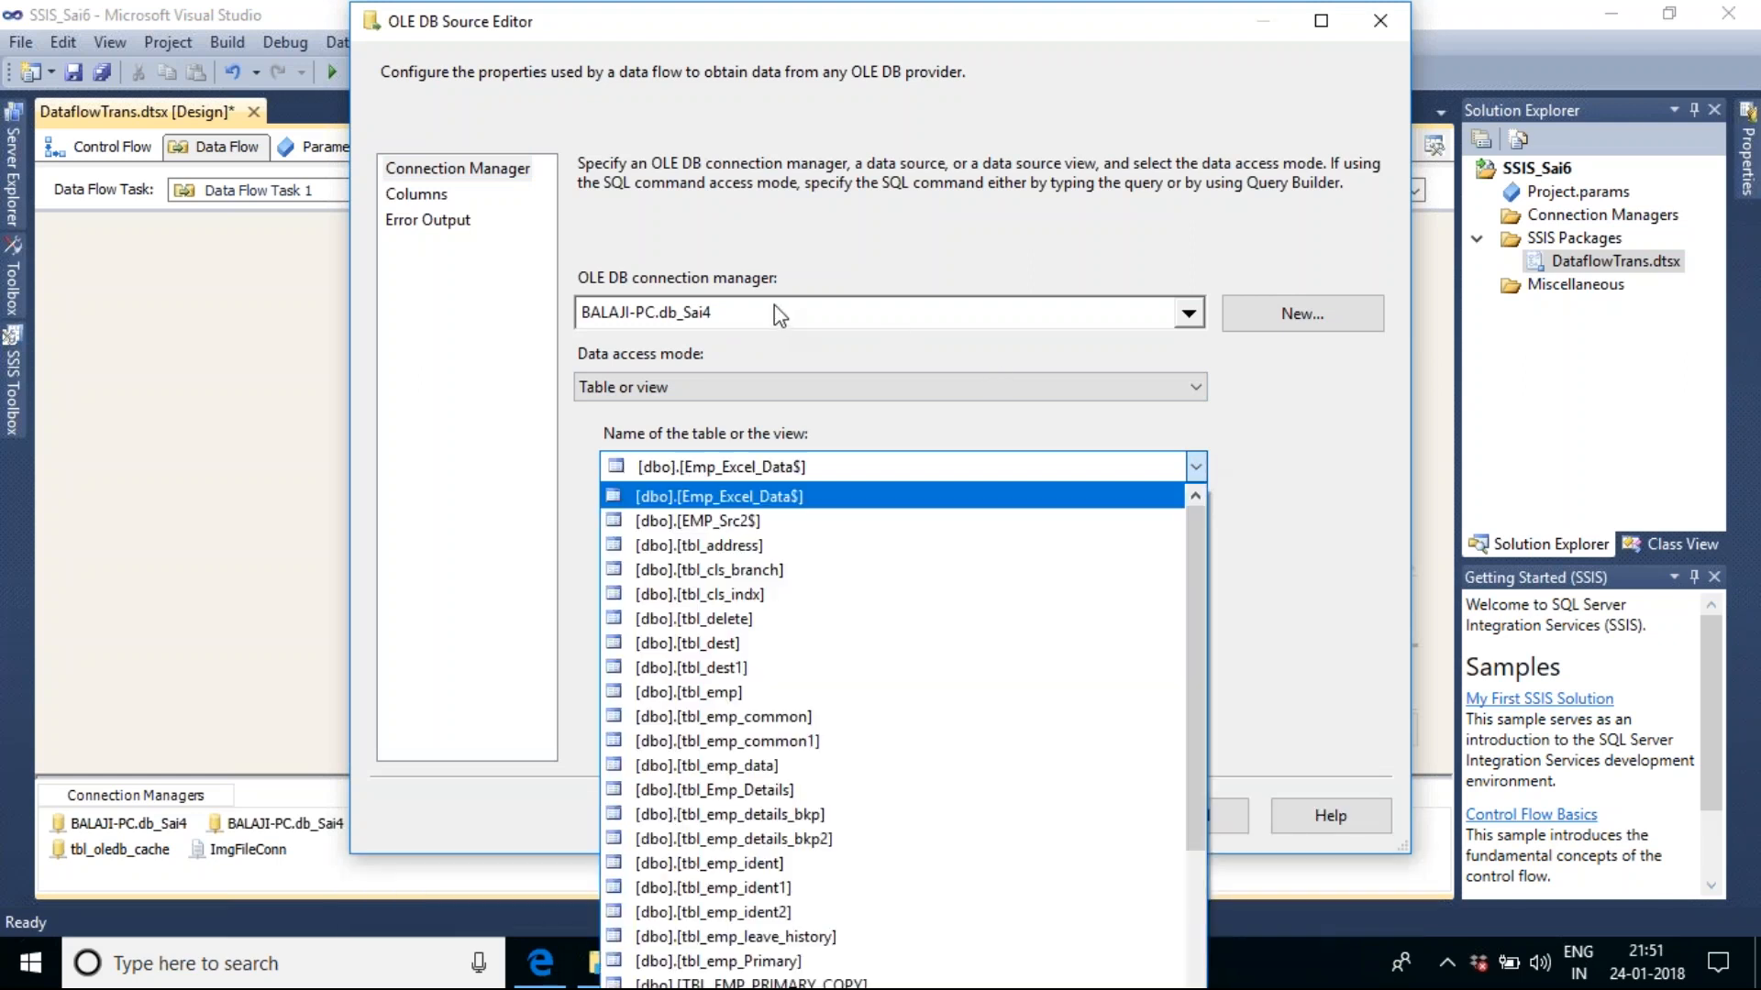
left_click(1258, 381)
left_click(1194, 318)
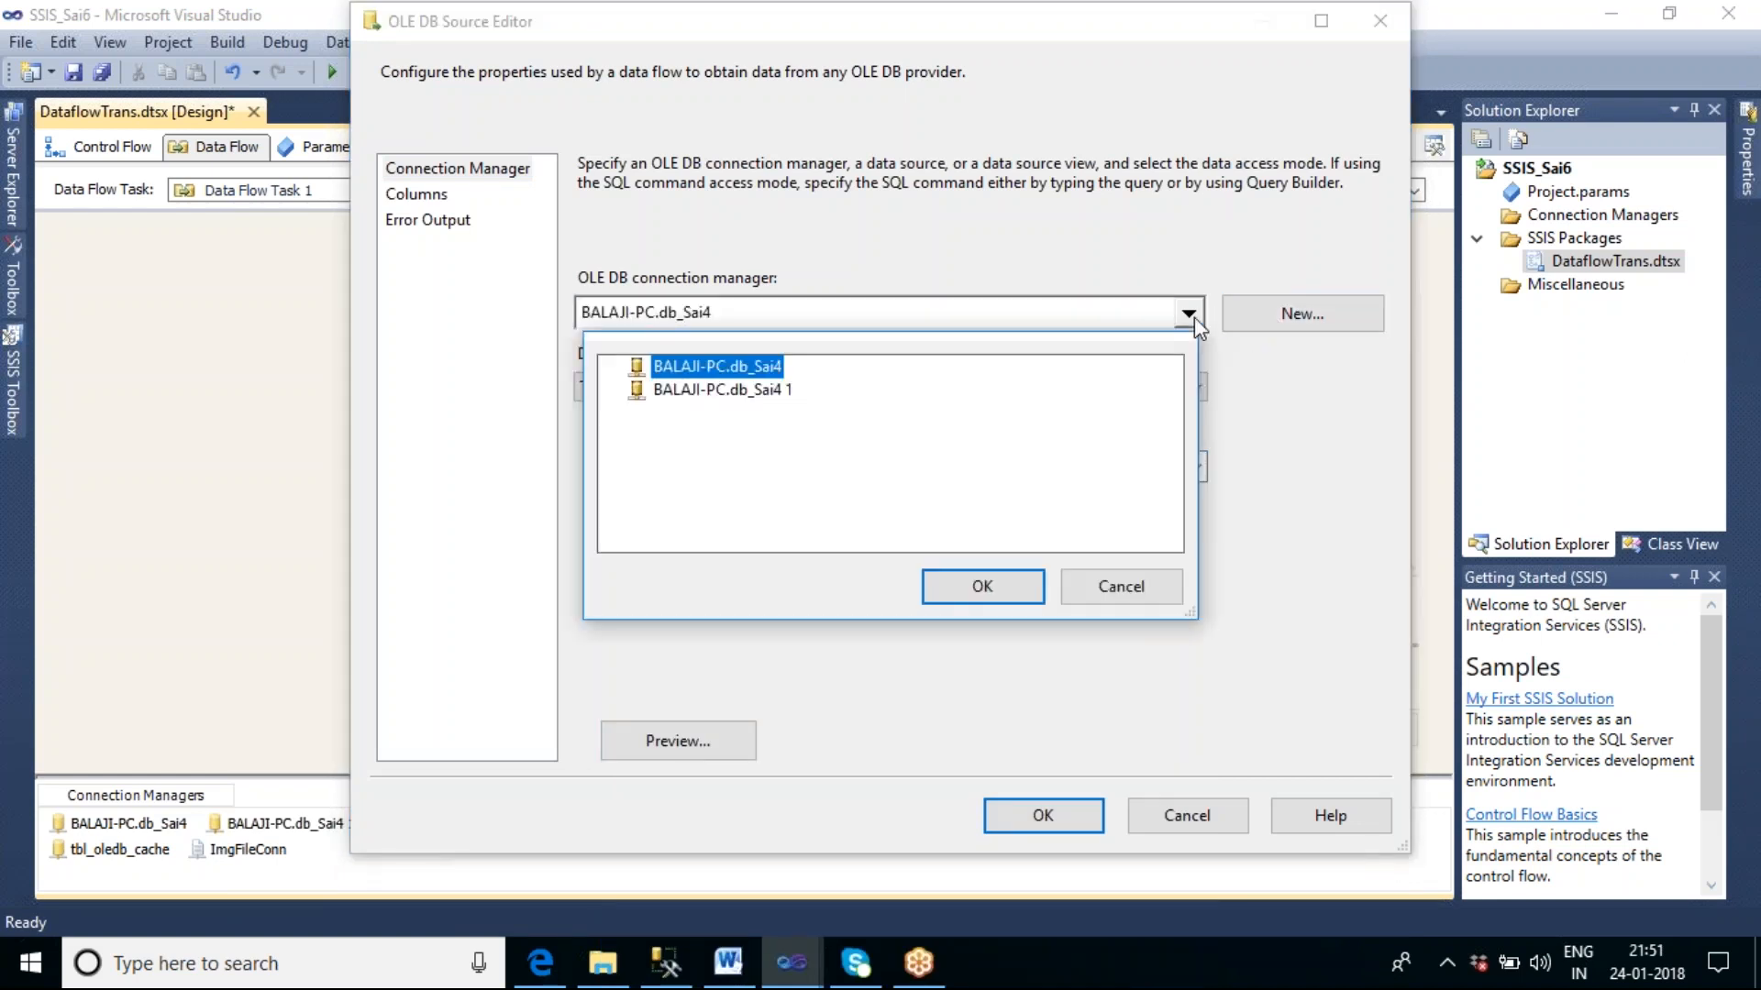
left_click(1157, 594)
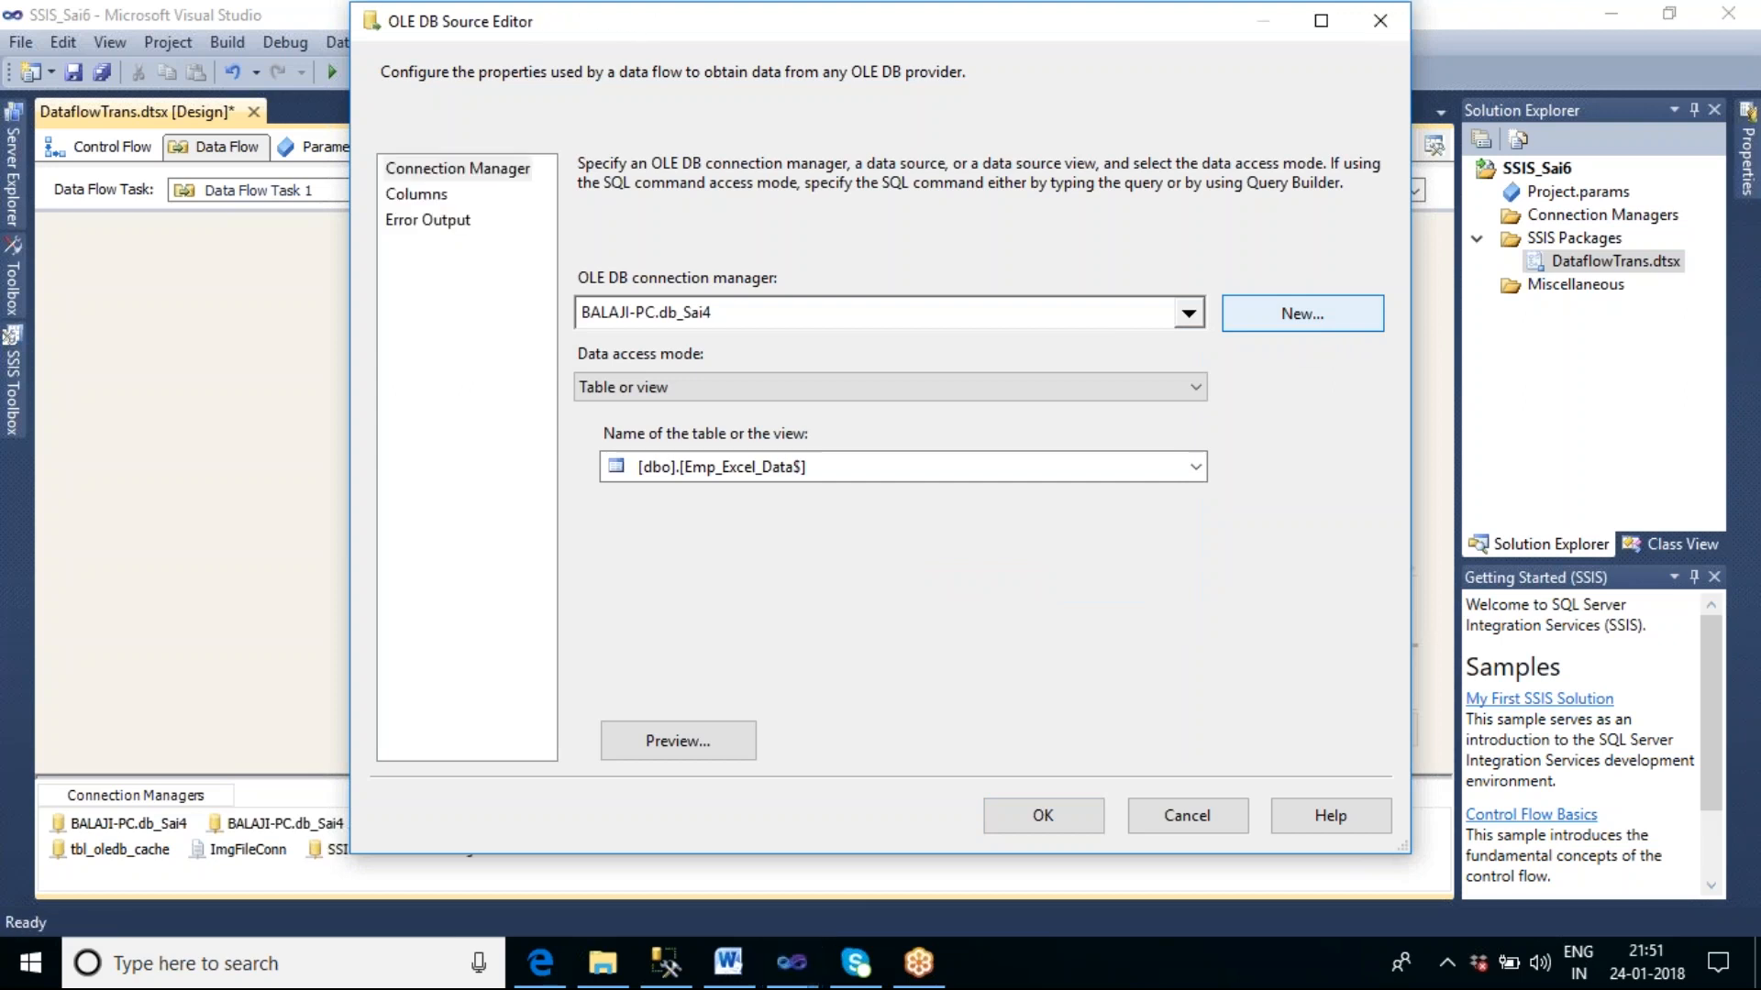
Step: Create a new OLE DB connection for the source to server BALAJI-PC, using Windows Authentication and the db_krishna database
left_click(1302, 314)
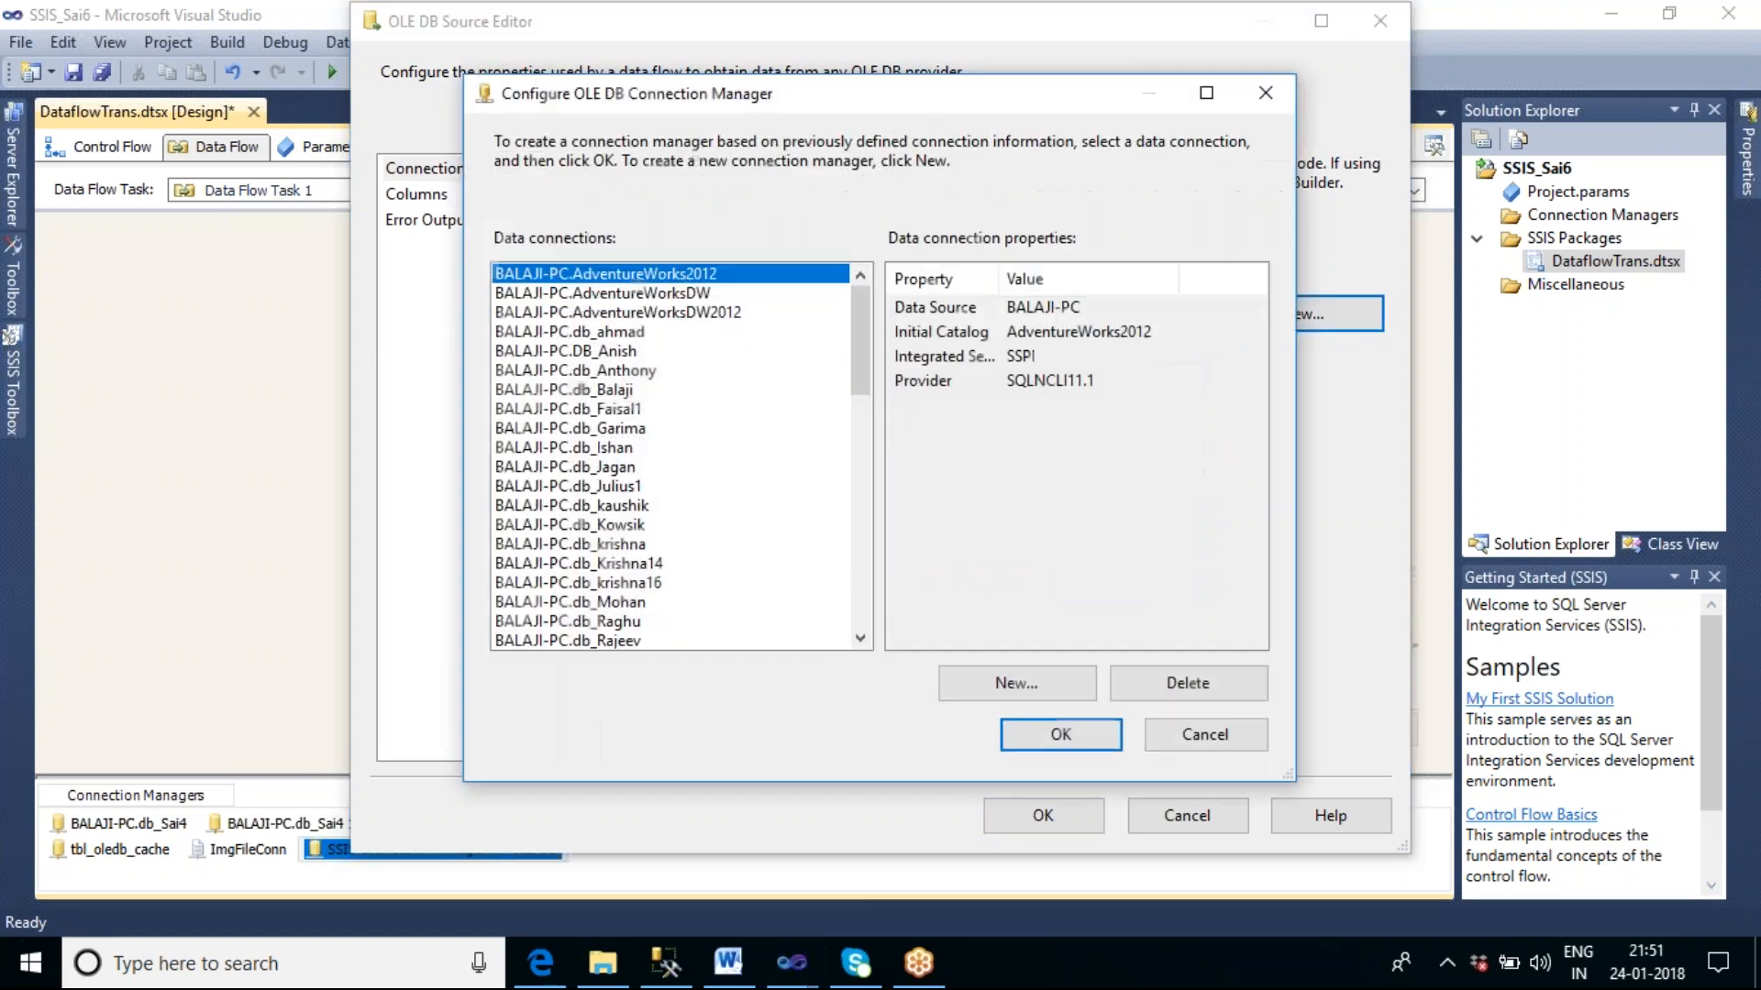
left_click(1086, 675)
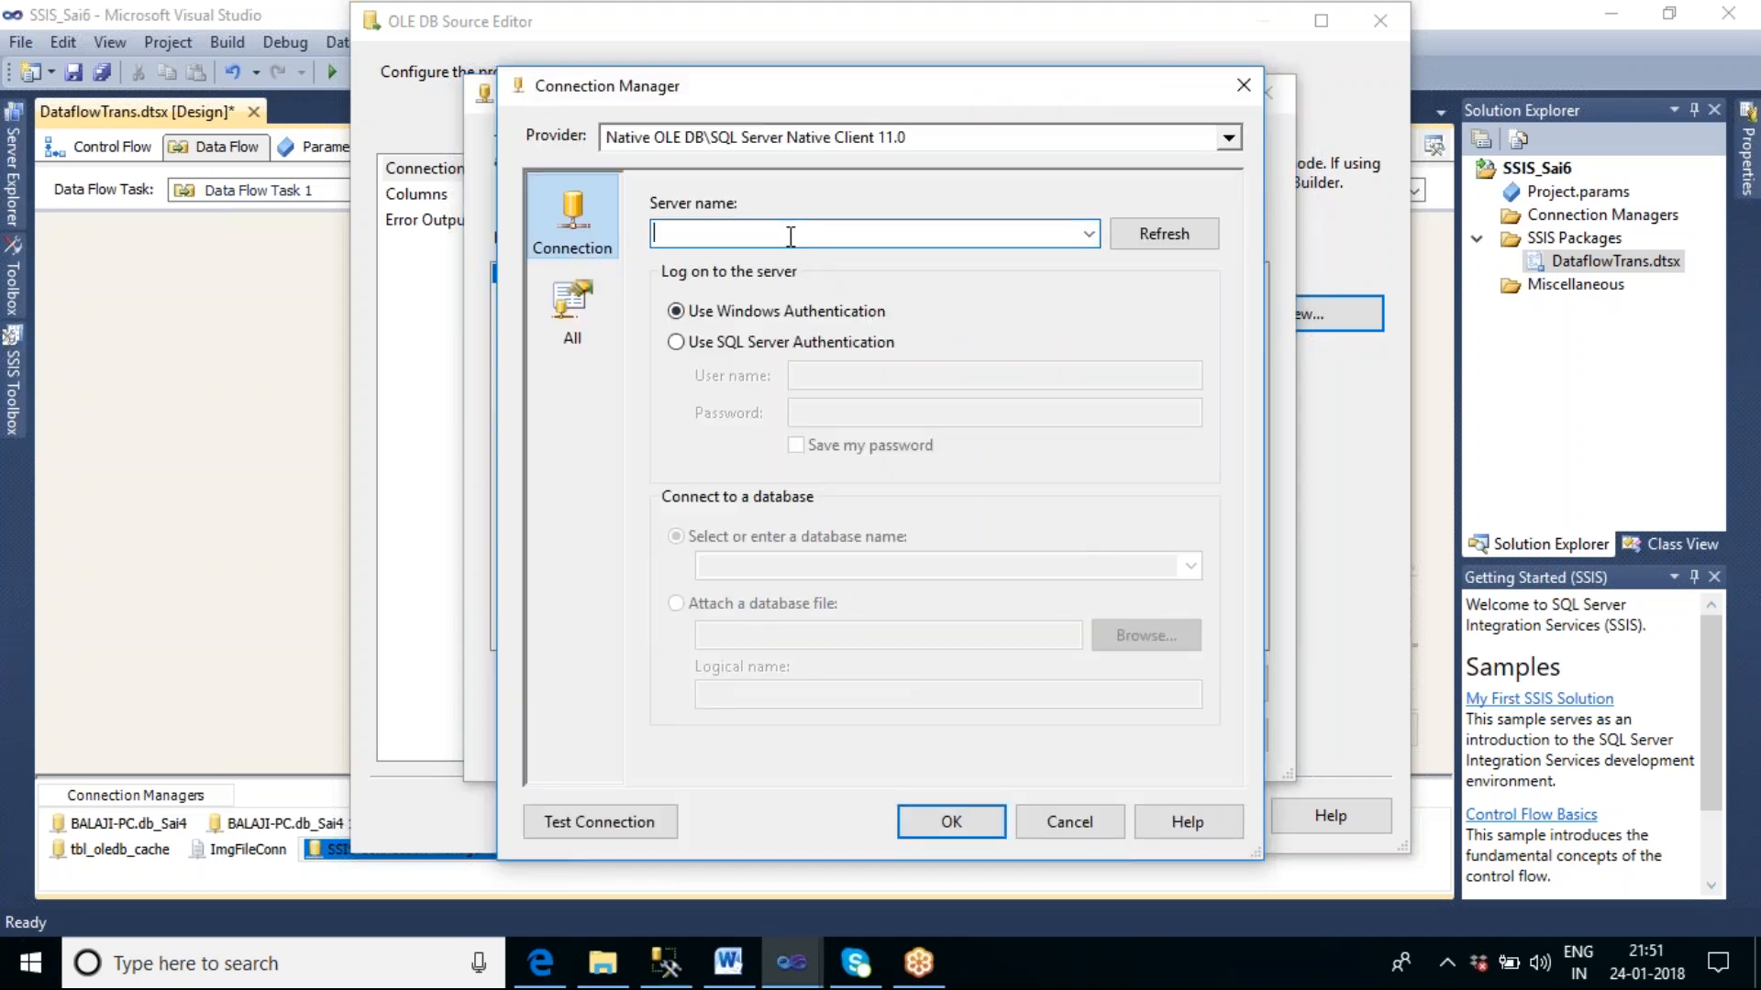
type("BALAJI-PC")
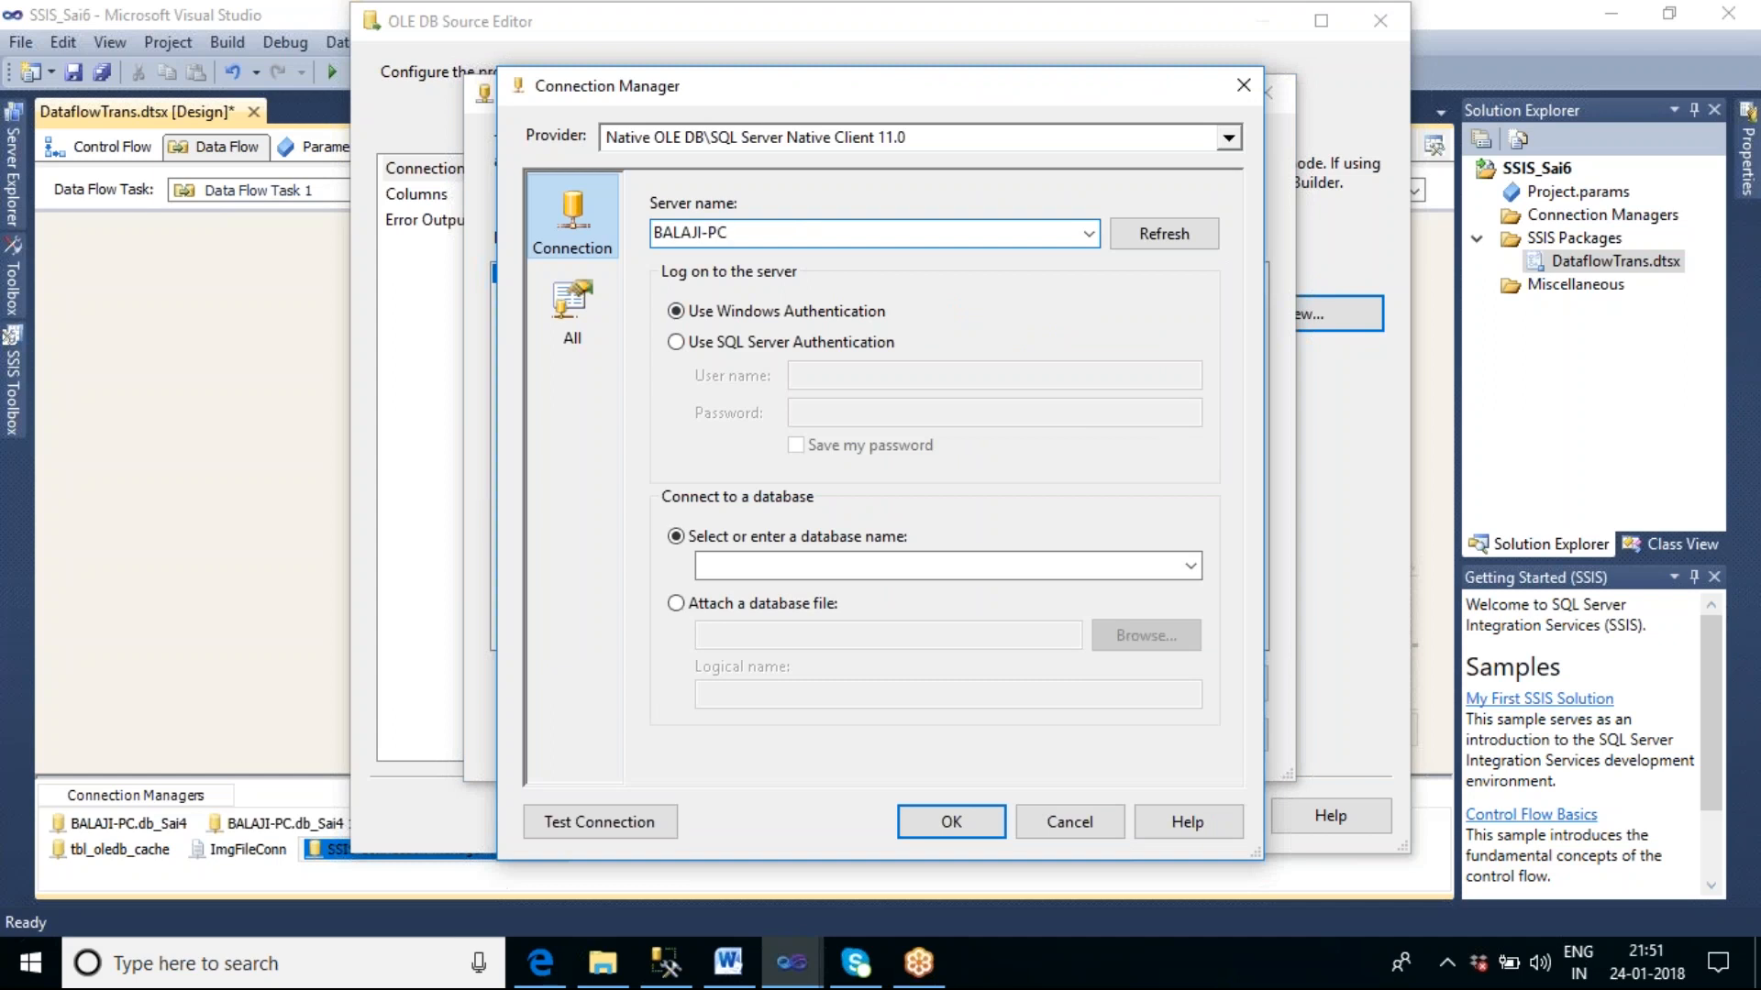
left_click(1193, 563)
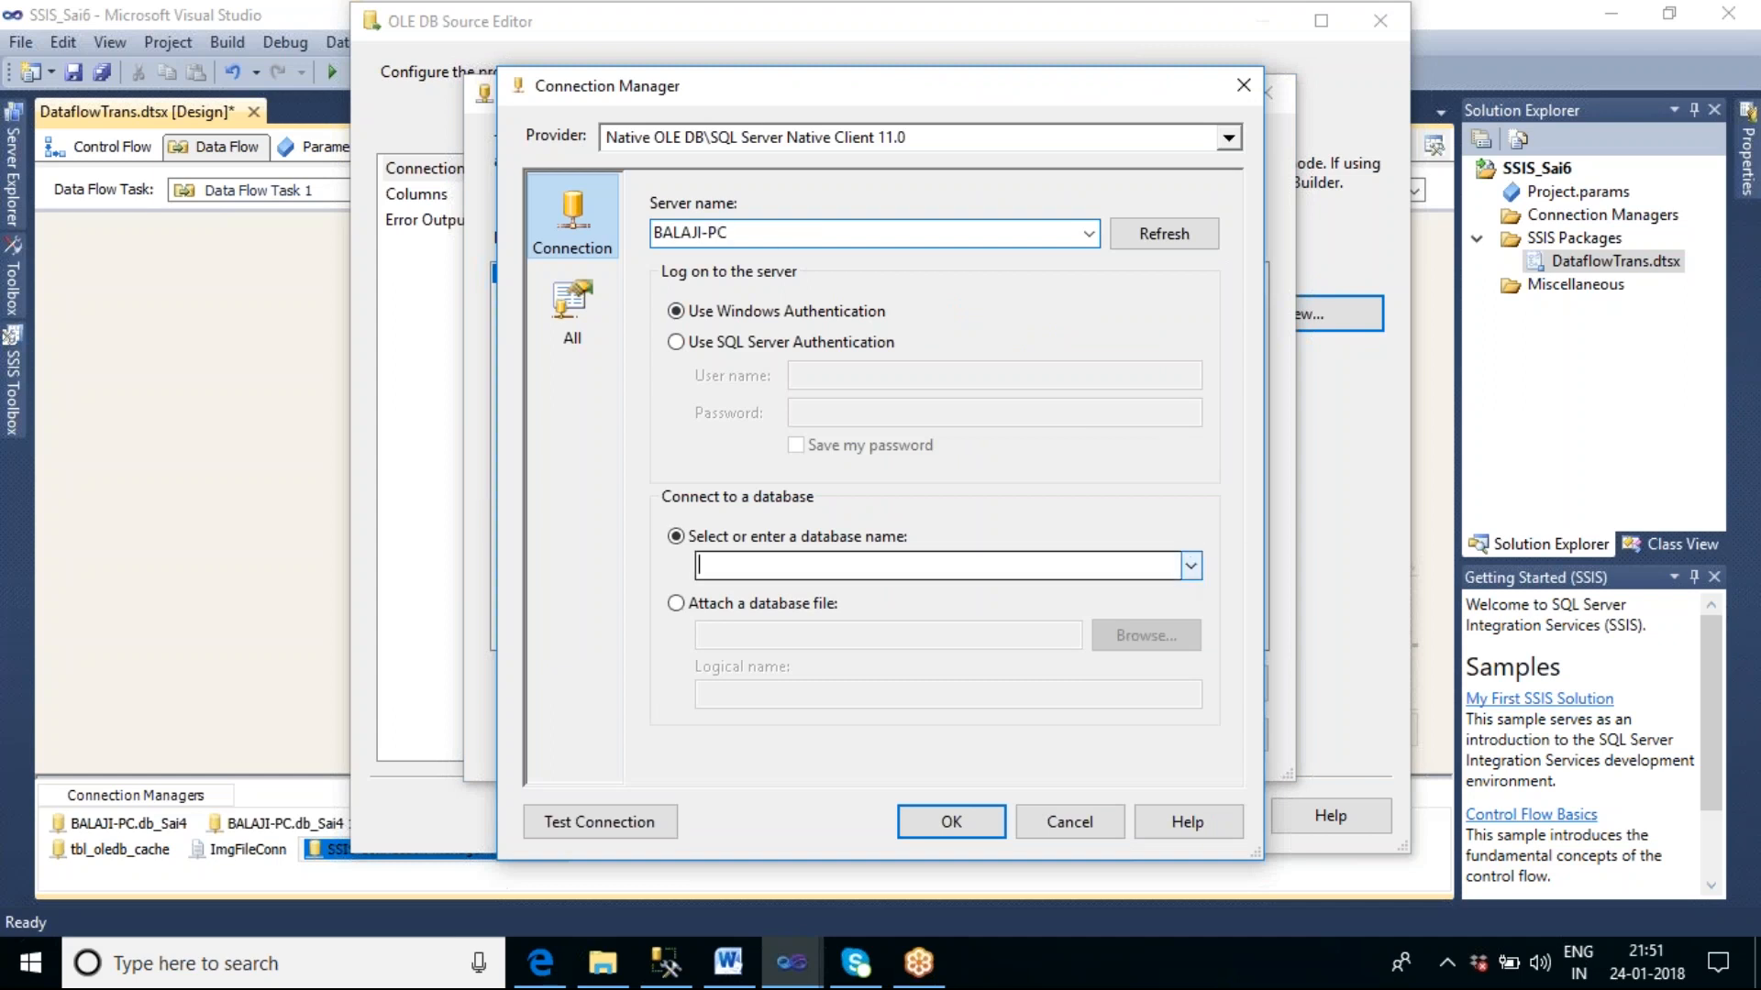
left_click(946, 196)
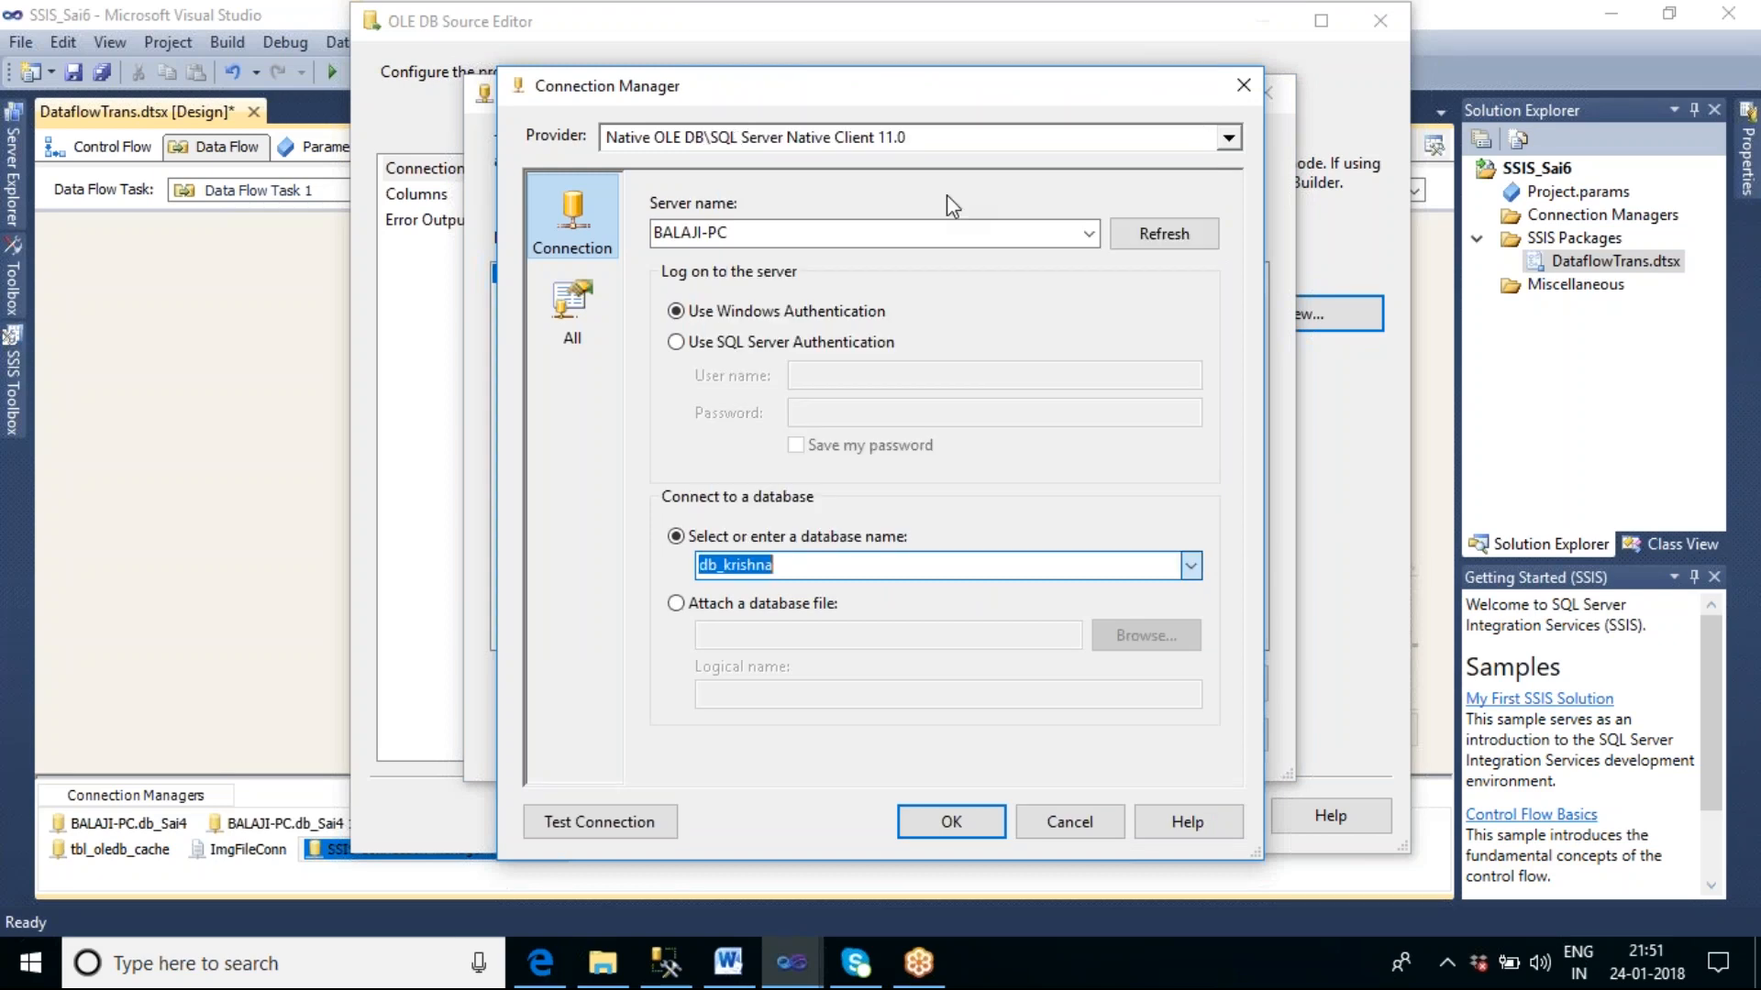
left_click(951, 822)
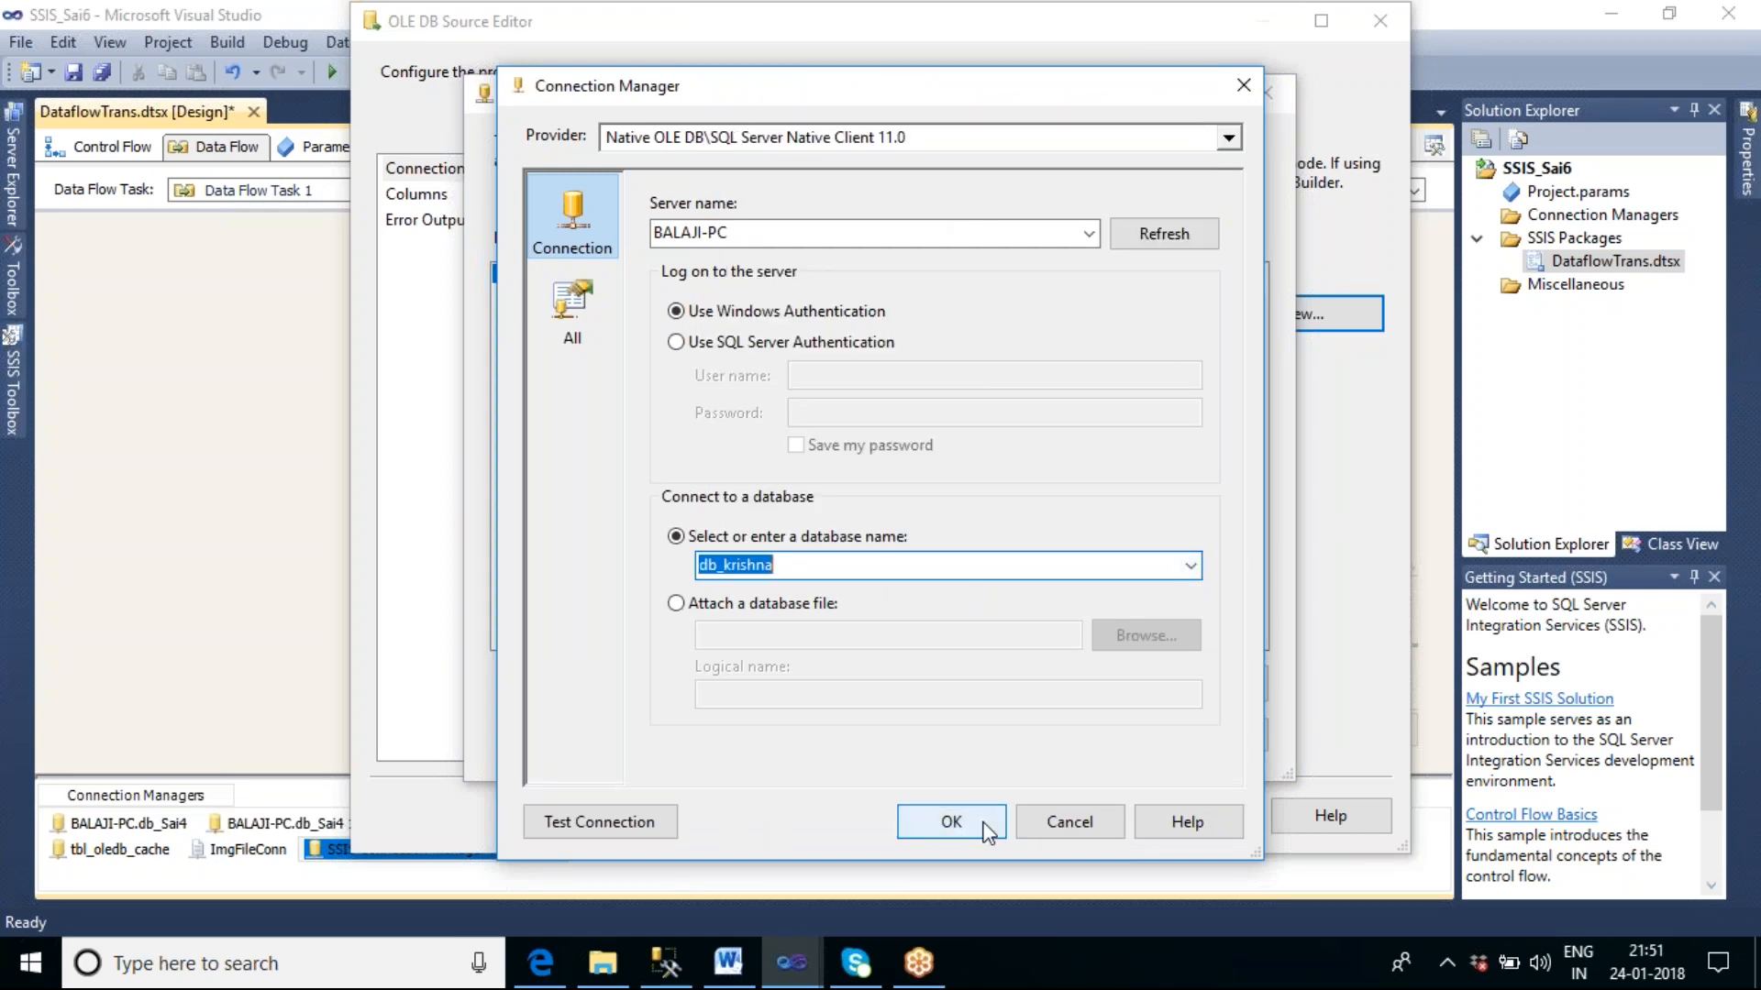
Step: Assign the BALAJI-PC.db_krishna connection manager to the OLE DB Source
left_click(1039, 743)
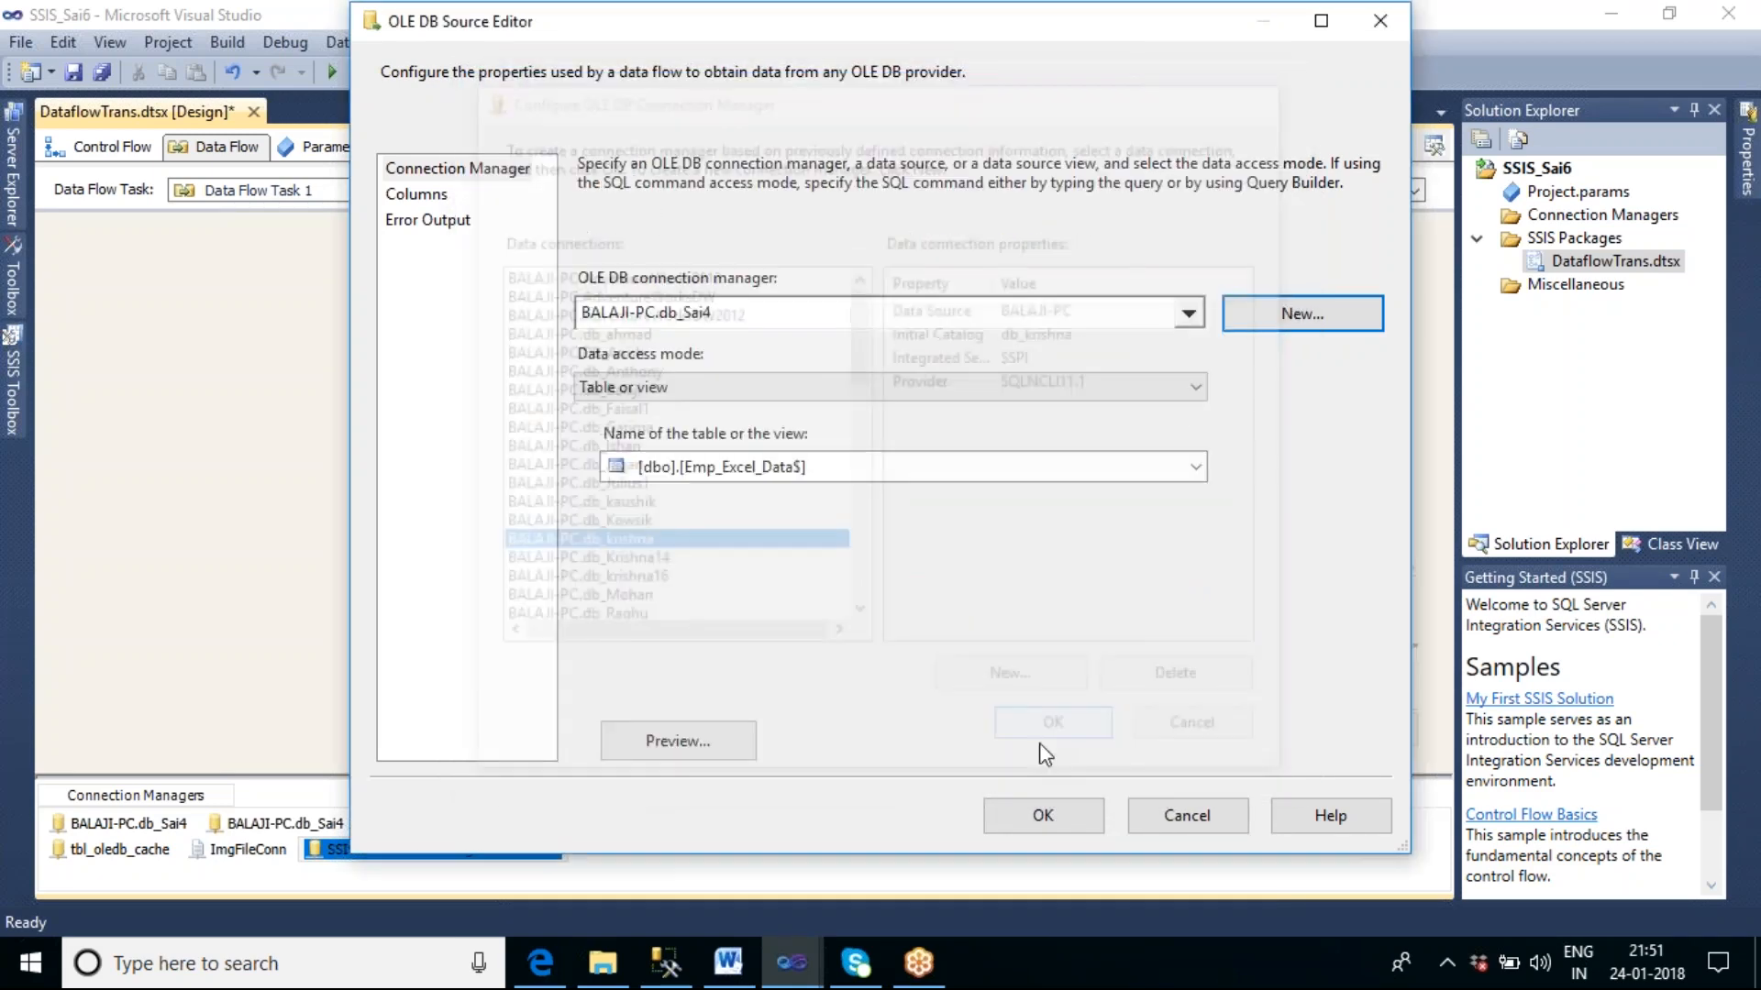
left_click(1191, 321)
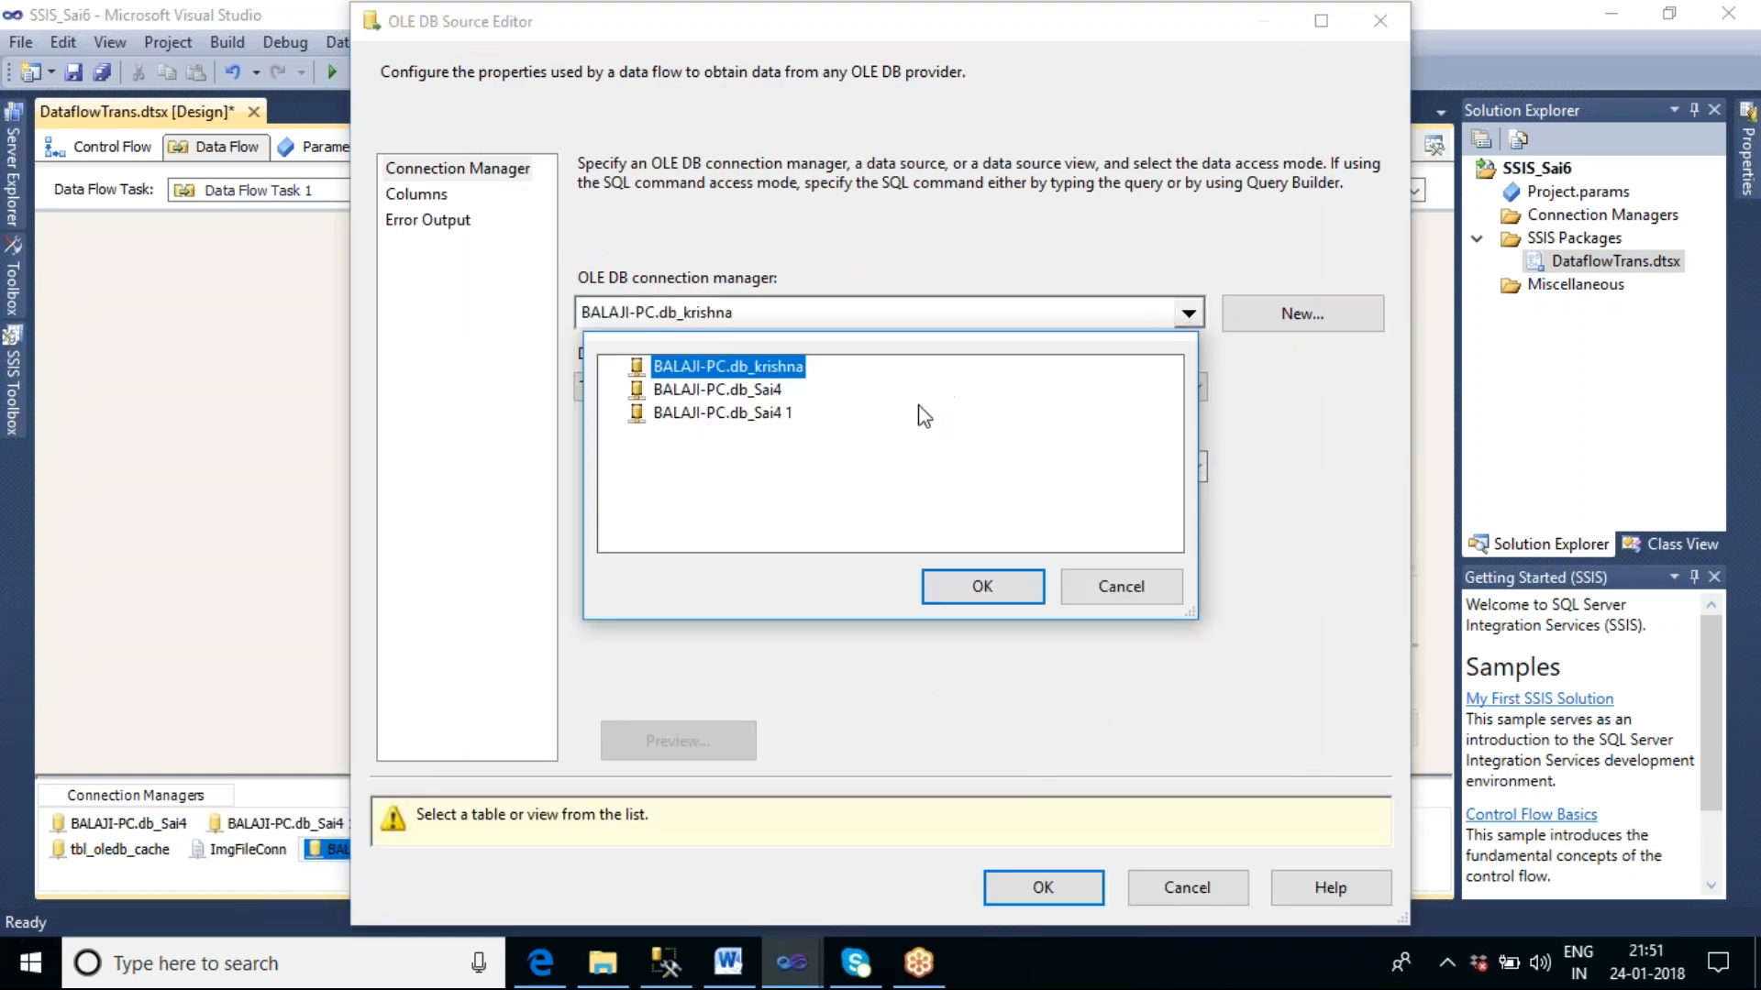
left_click(983, 591)
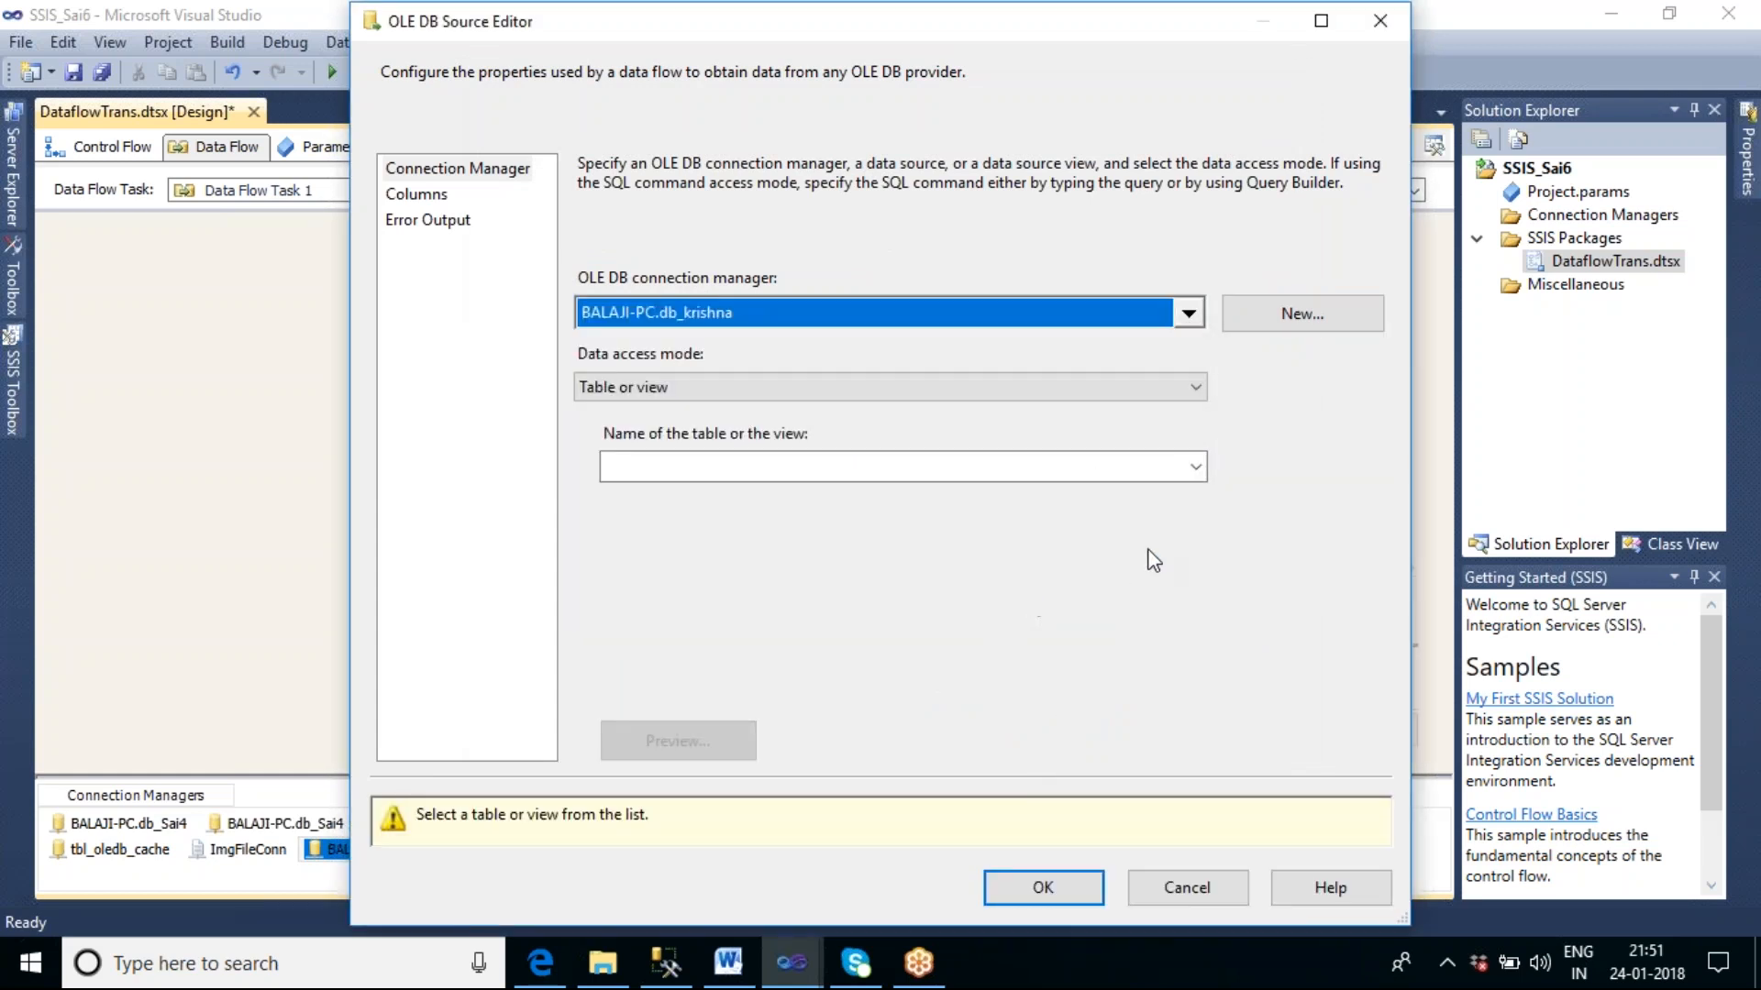
Step: Set the source's data access mode to SQL command with the query SELECT * FROM TBL_FUZZY, and preview its rows before accepting
left_click(1188, 389)
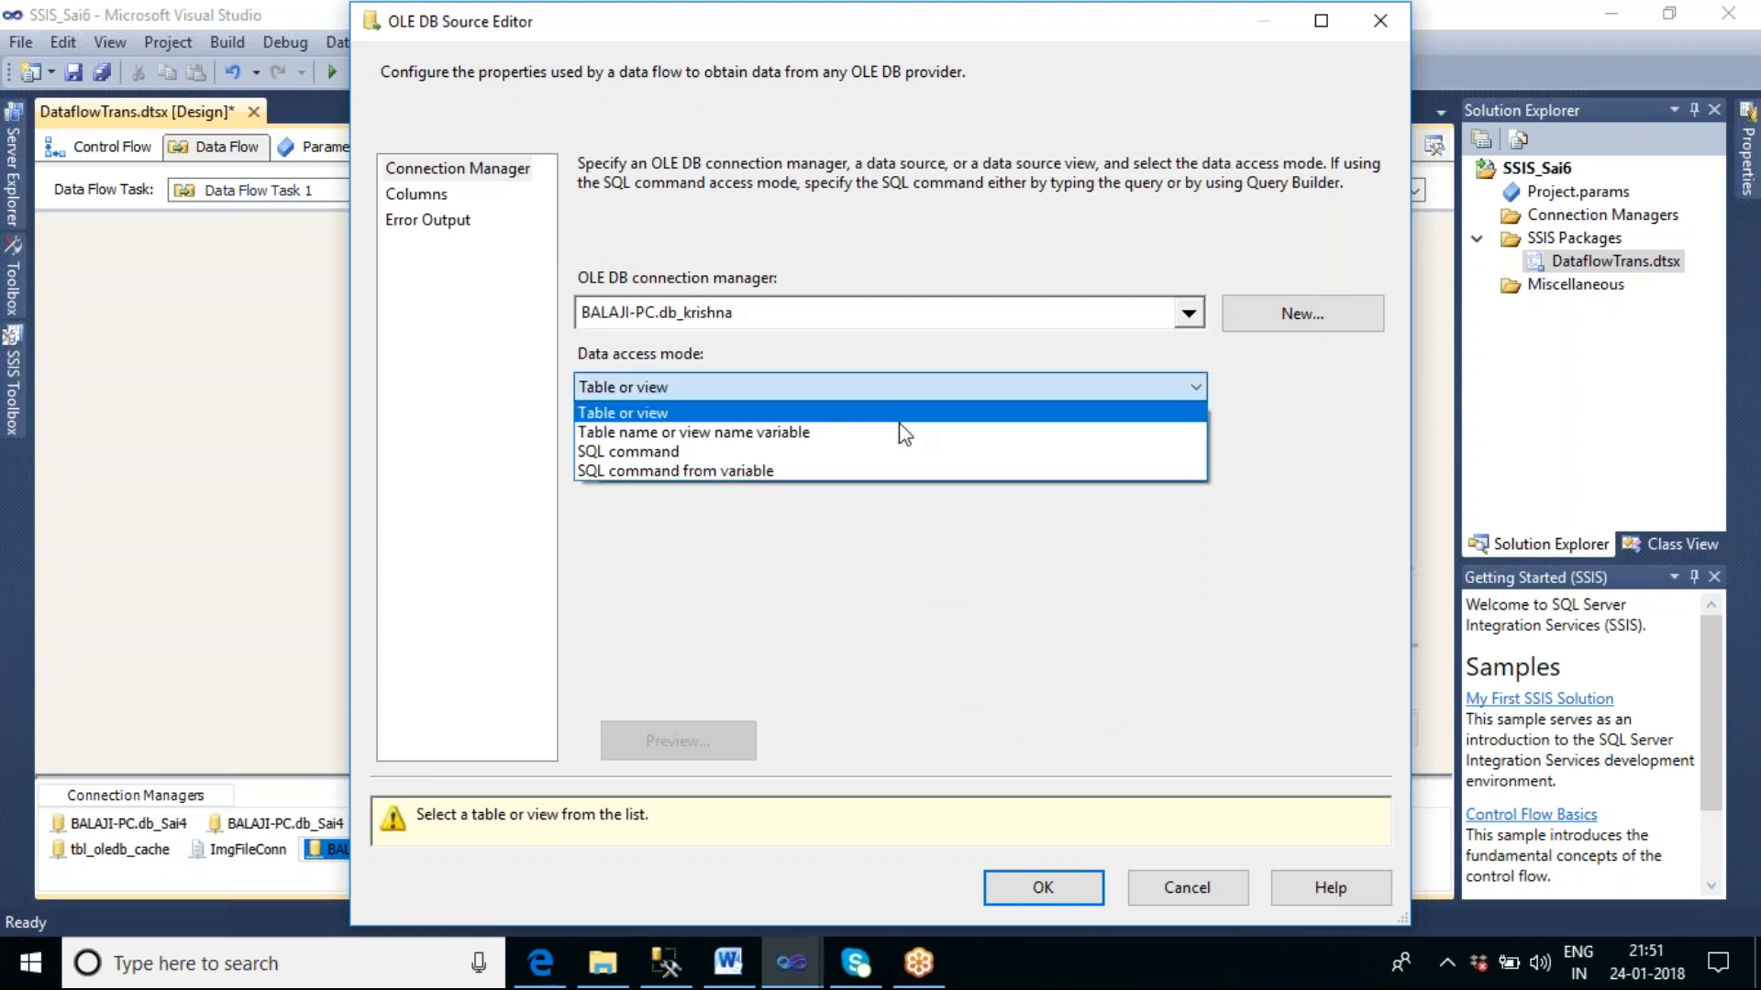
left_click(717, 451)
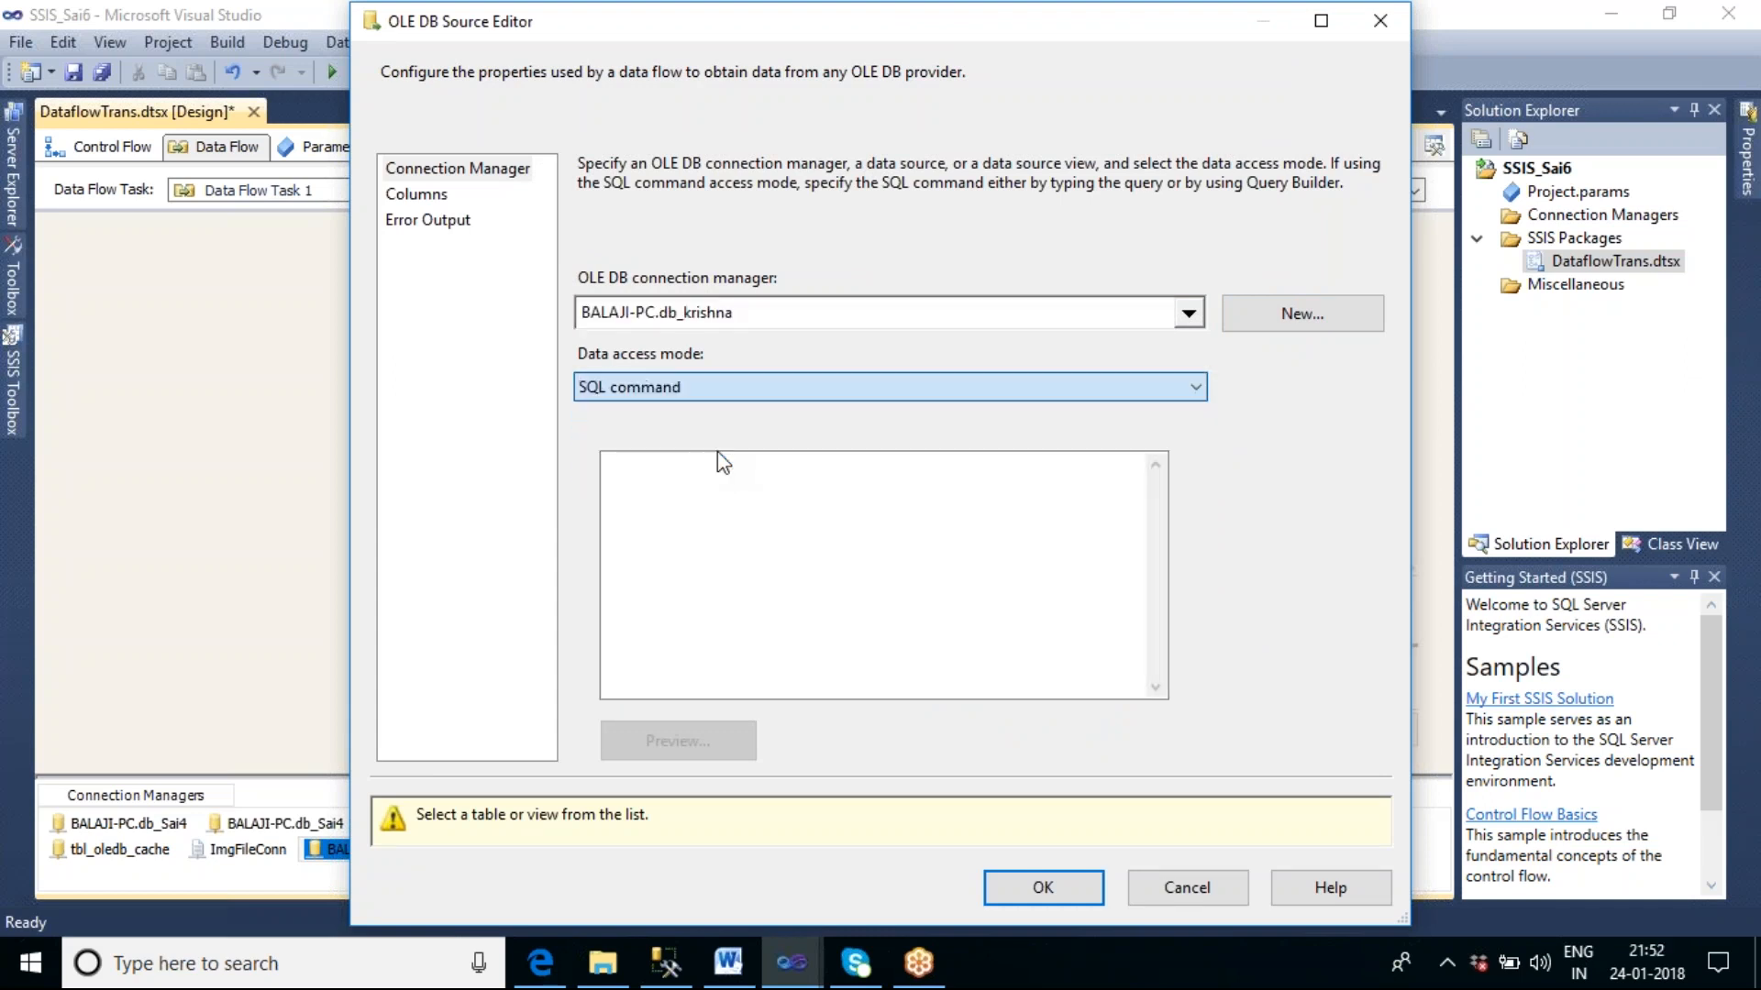
left_click(740, 497)
type("s")
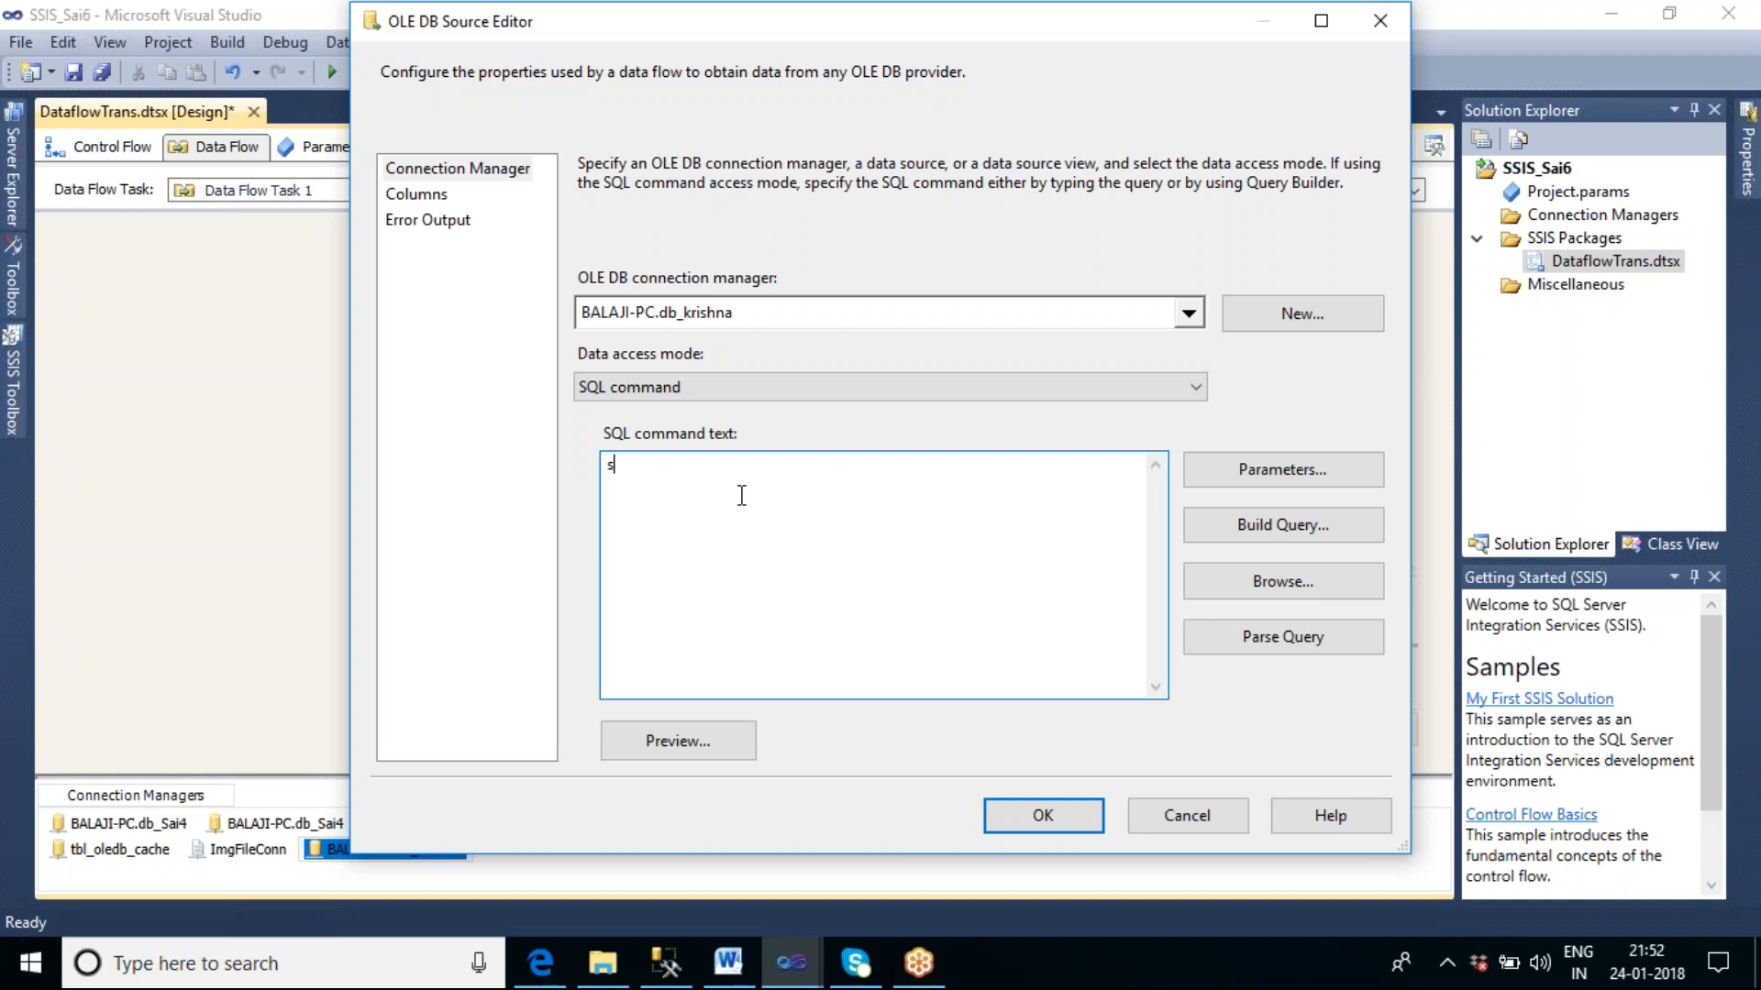
type("ELECT * FROM TBL_FUZZY")
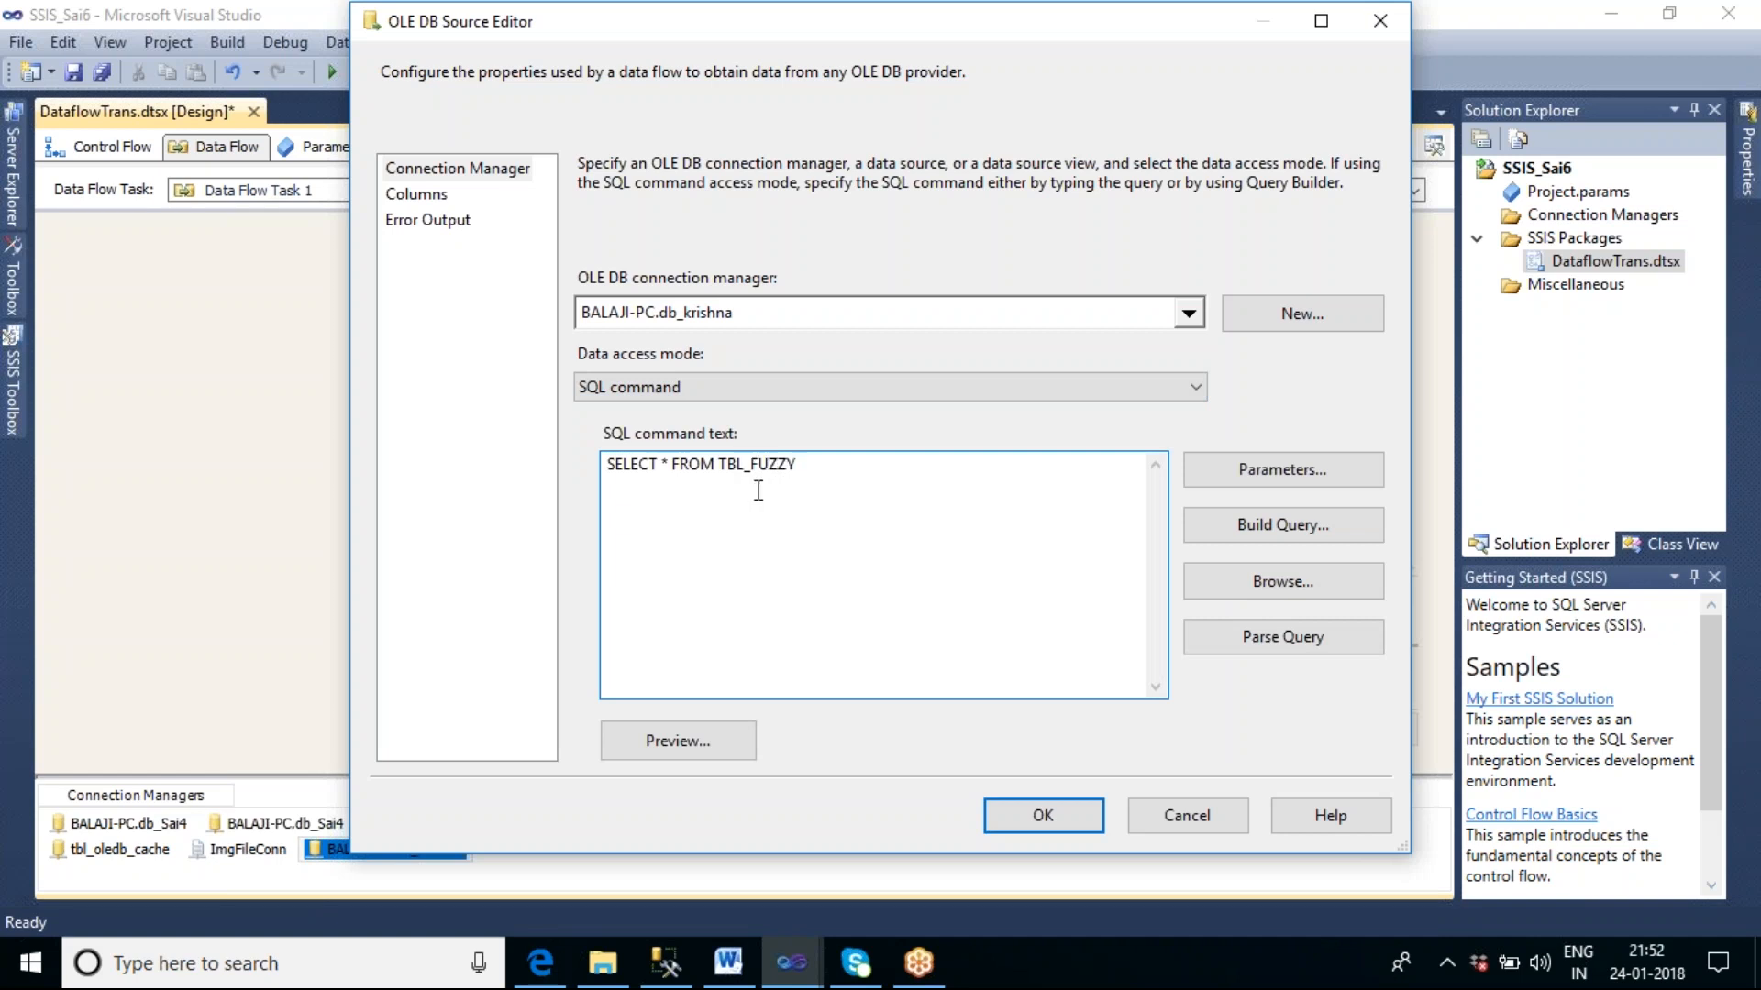
left_click(706, 763)
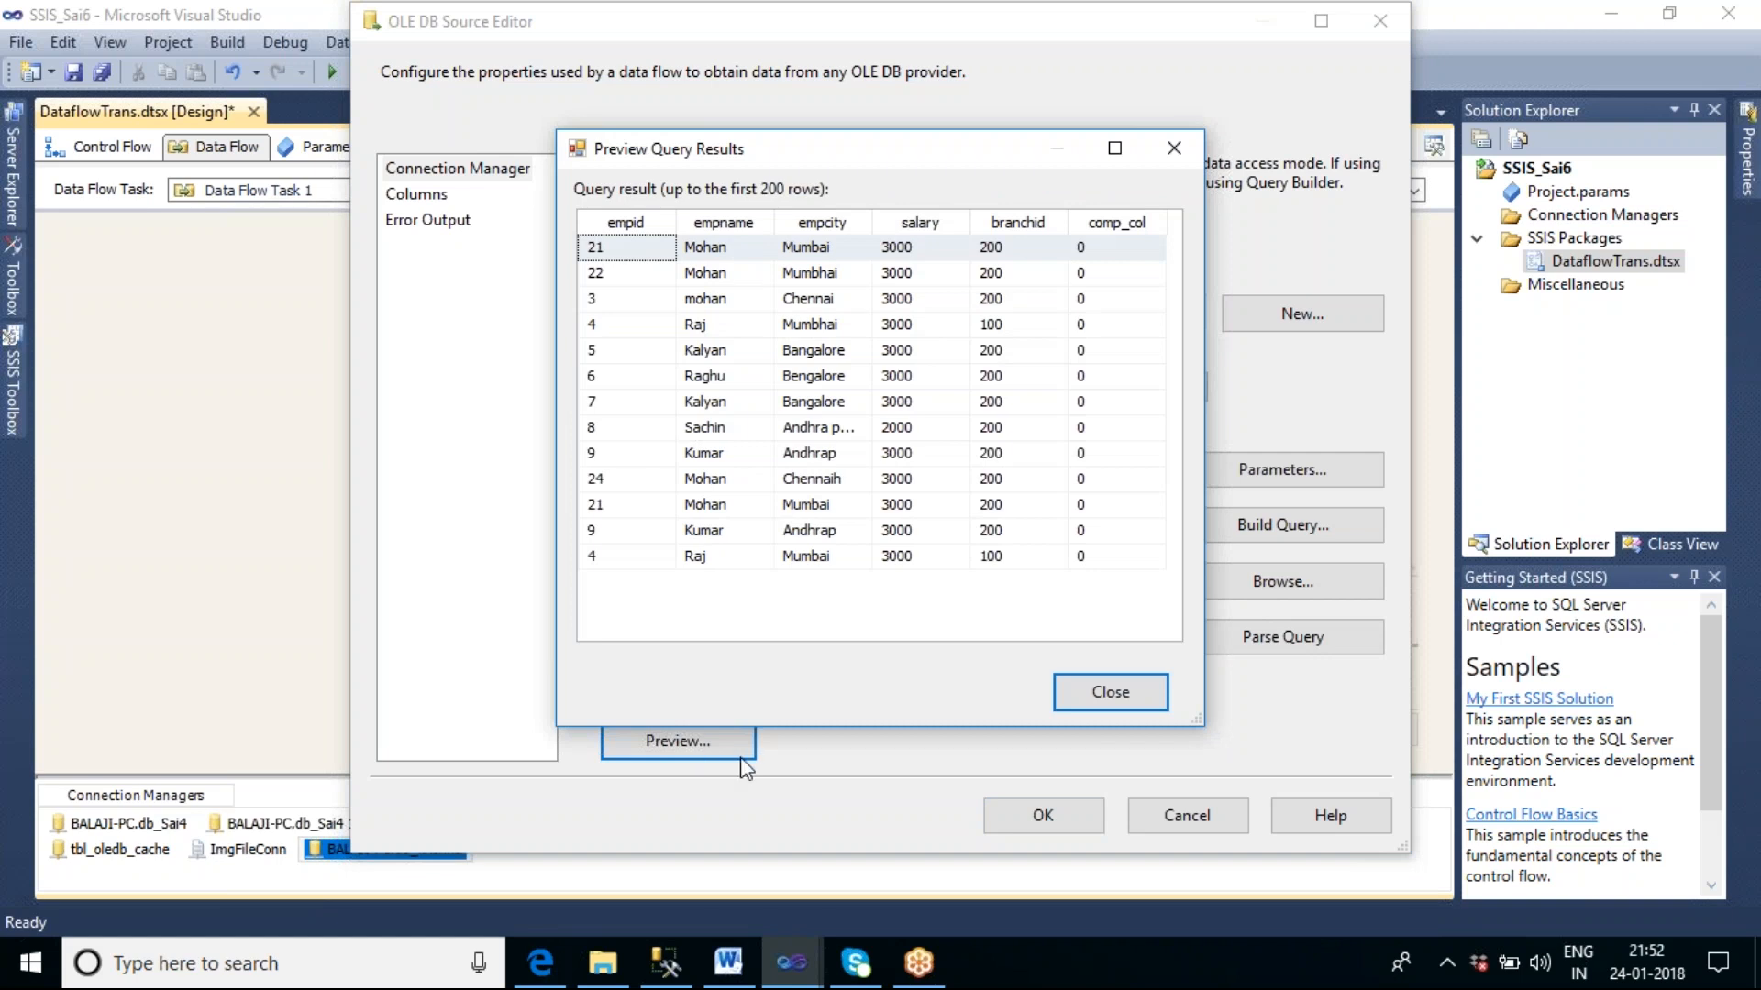
left_click(1067, 694)
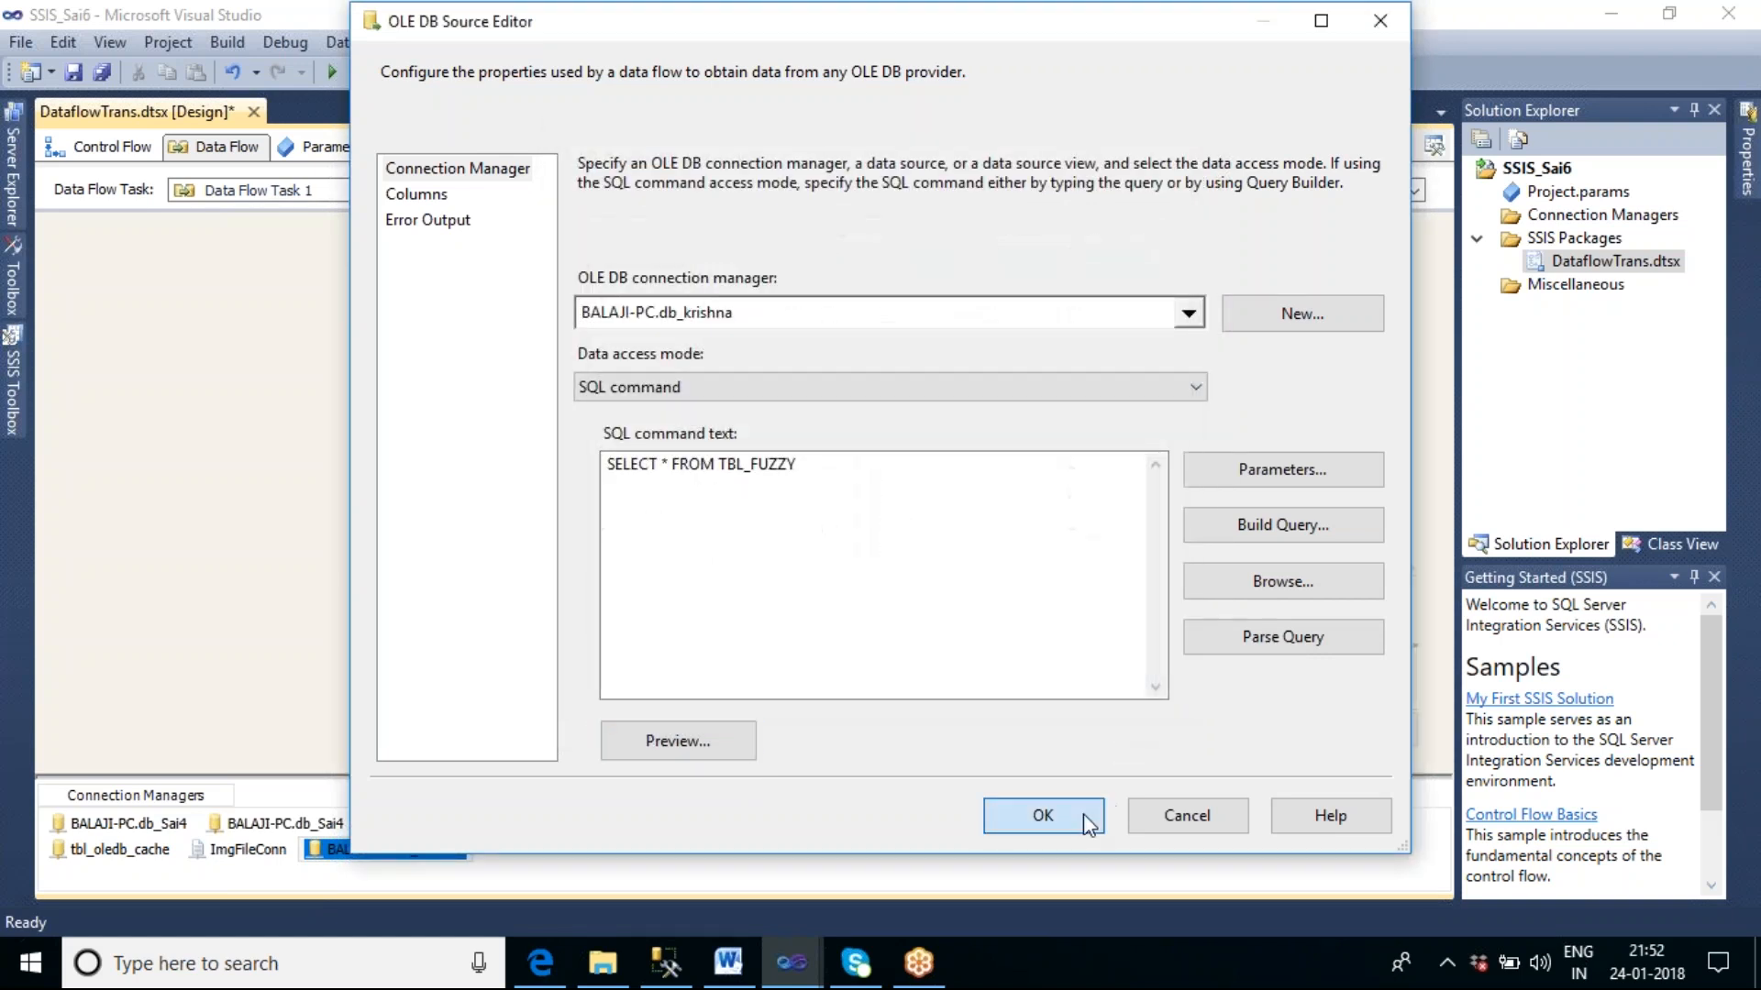
left_click(1082, 813)
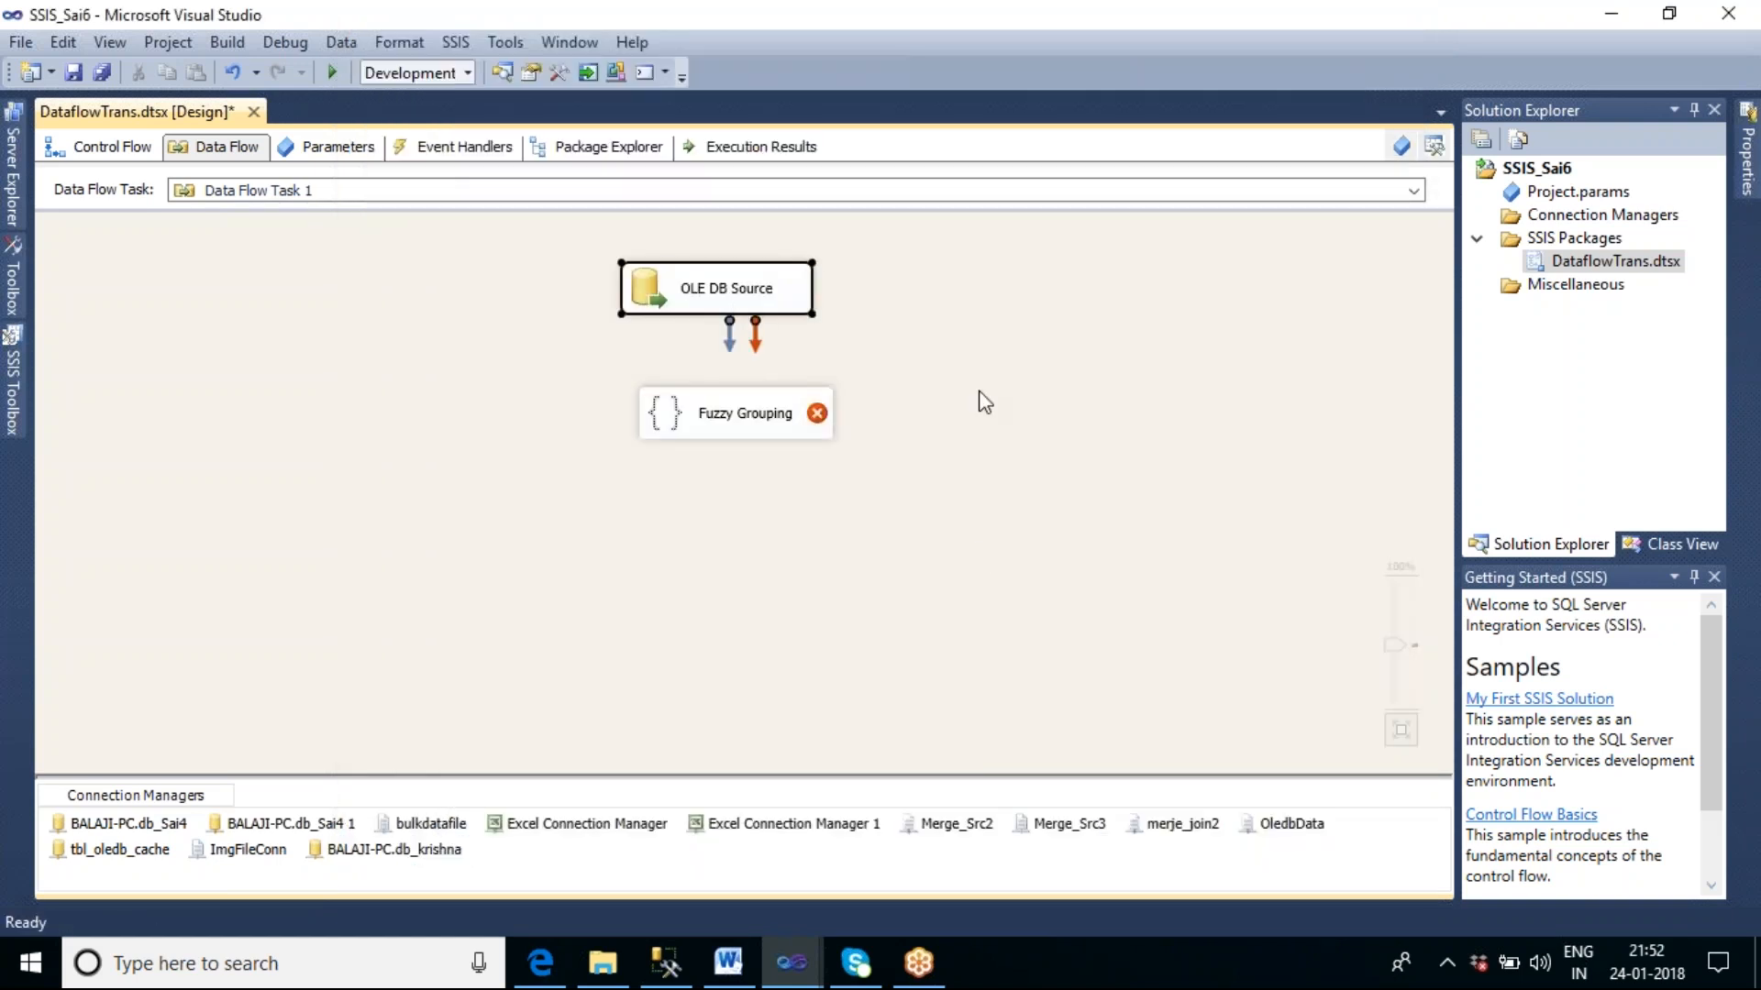
Step: Connect the OLE DB Source to Fuzzy Grouping and choose empcity as the input column to group on
left_click_drag(729, 337, 743, 431)
left_click(752, 418)
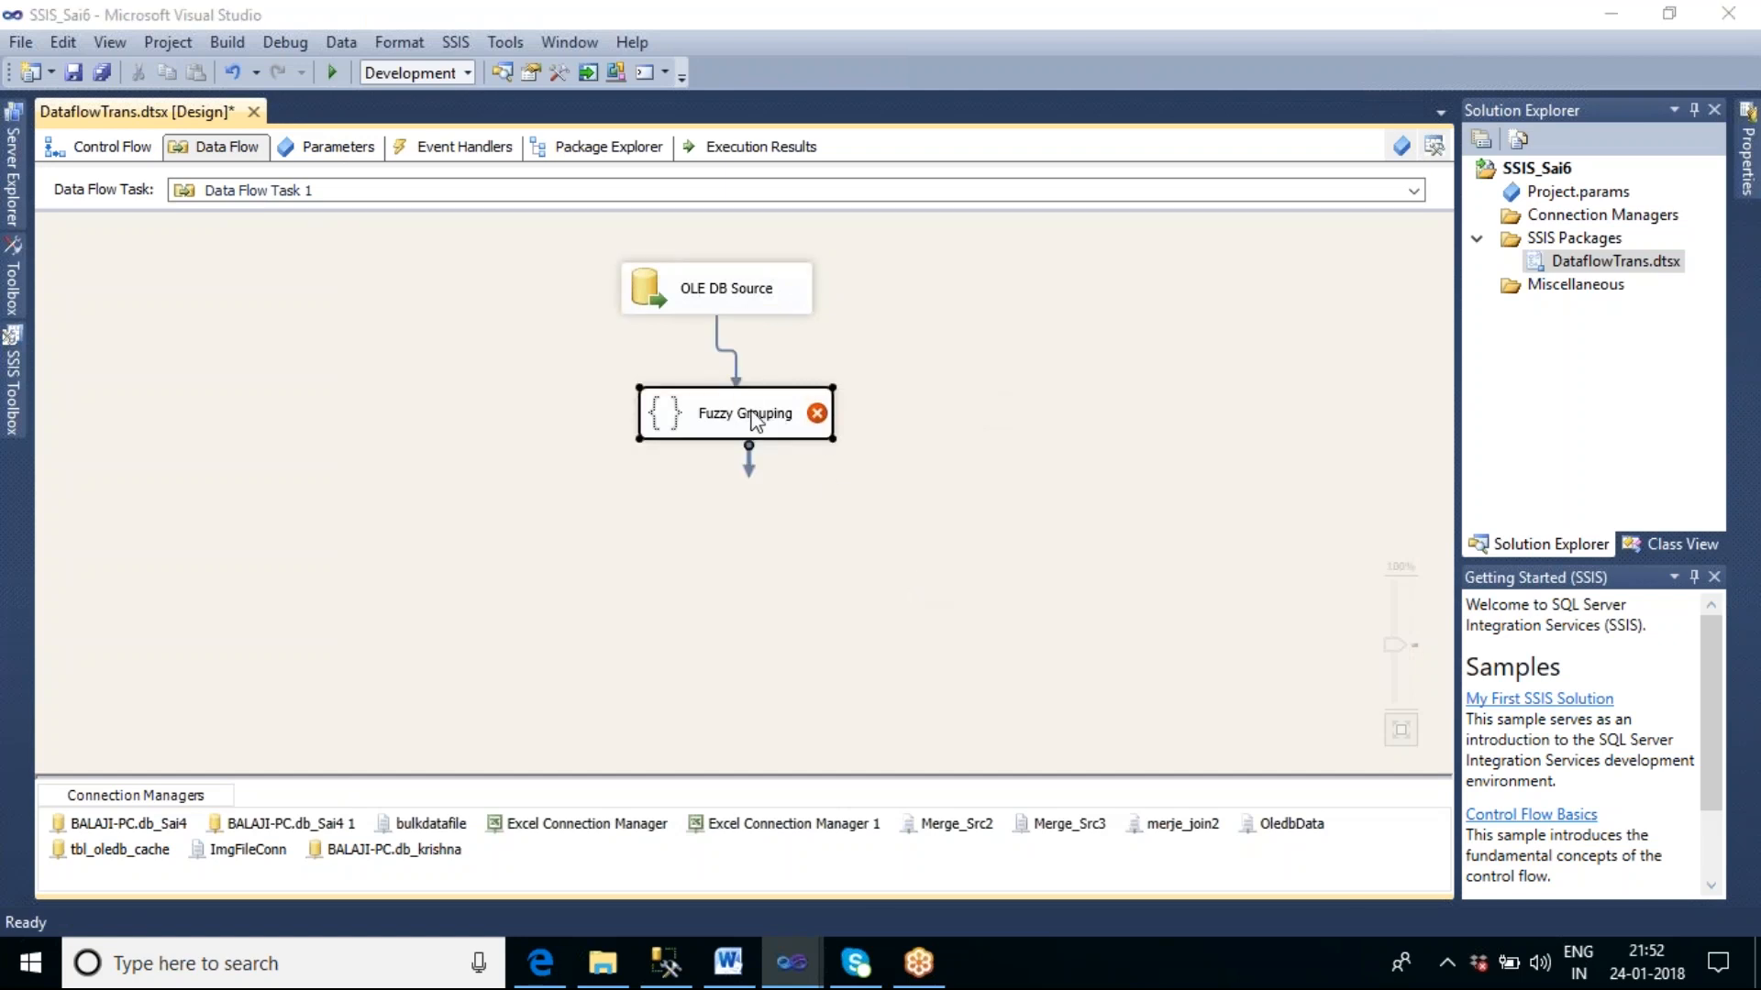
double_click(752, 417)
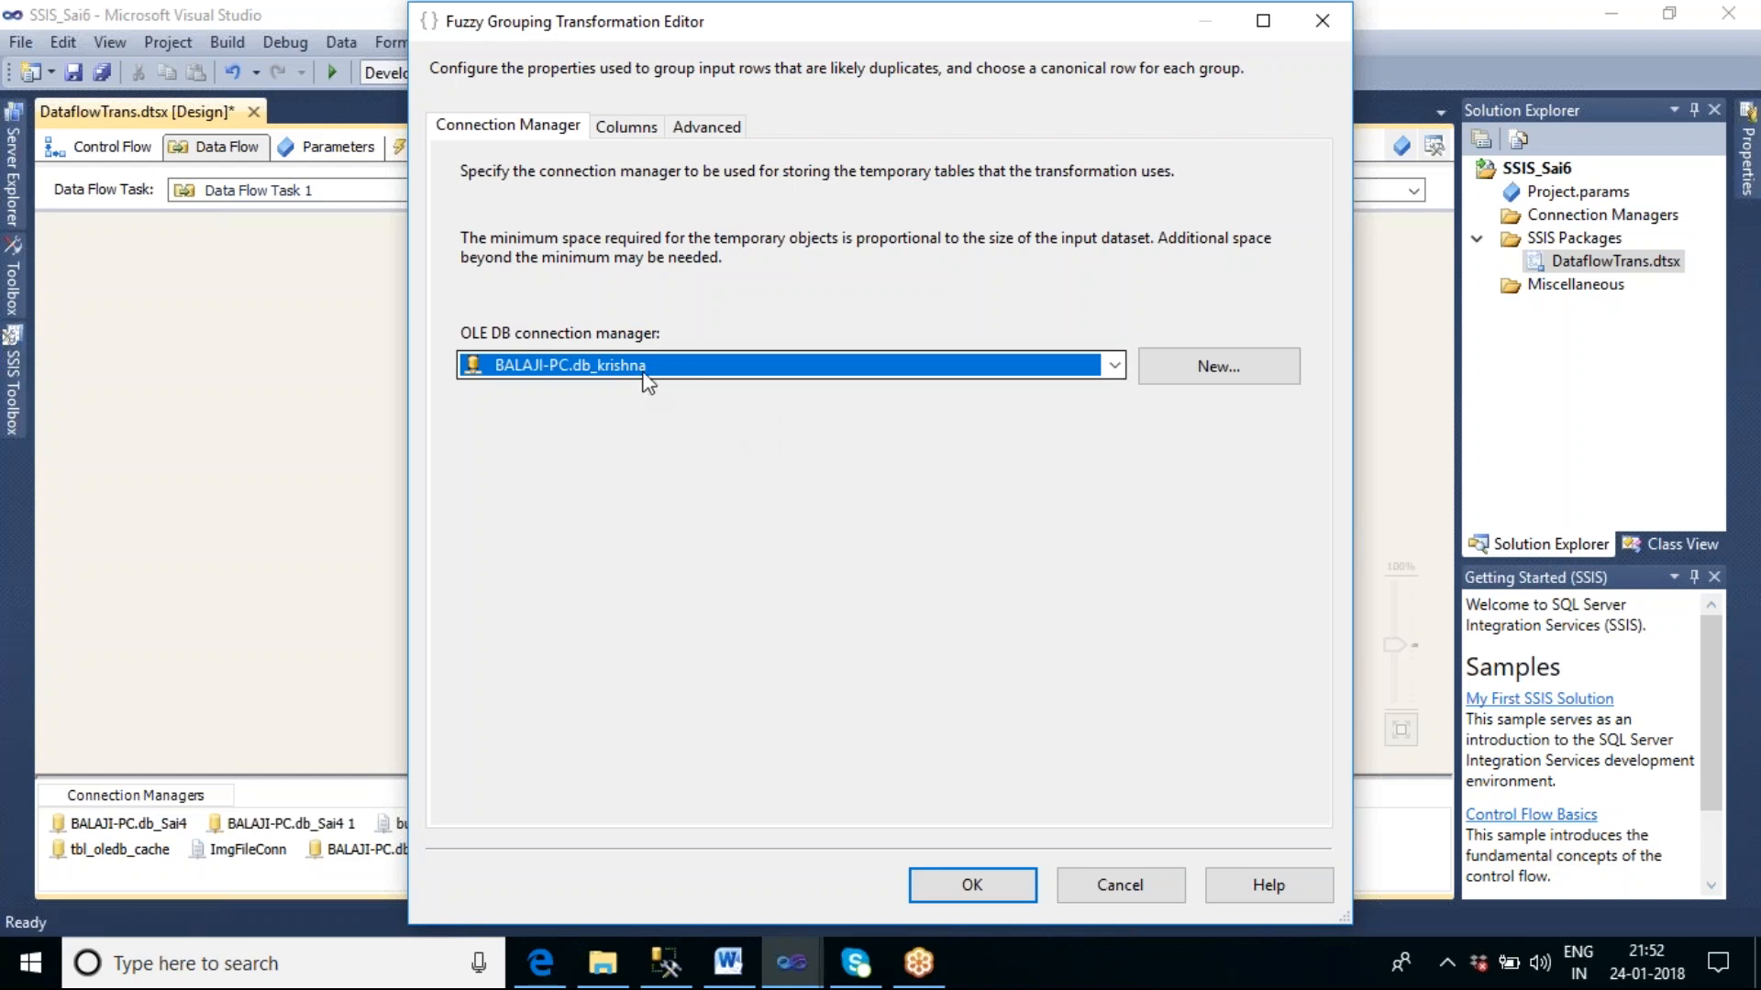
left_click(624, 128)
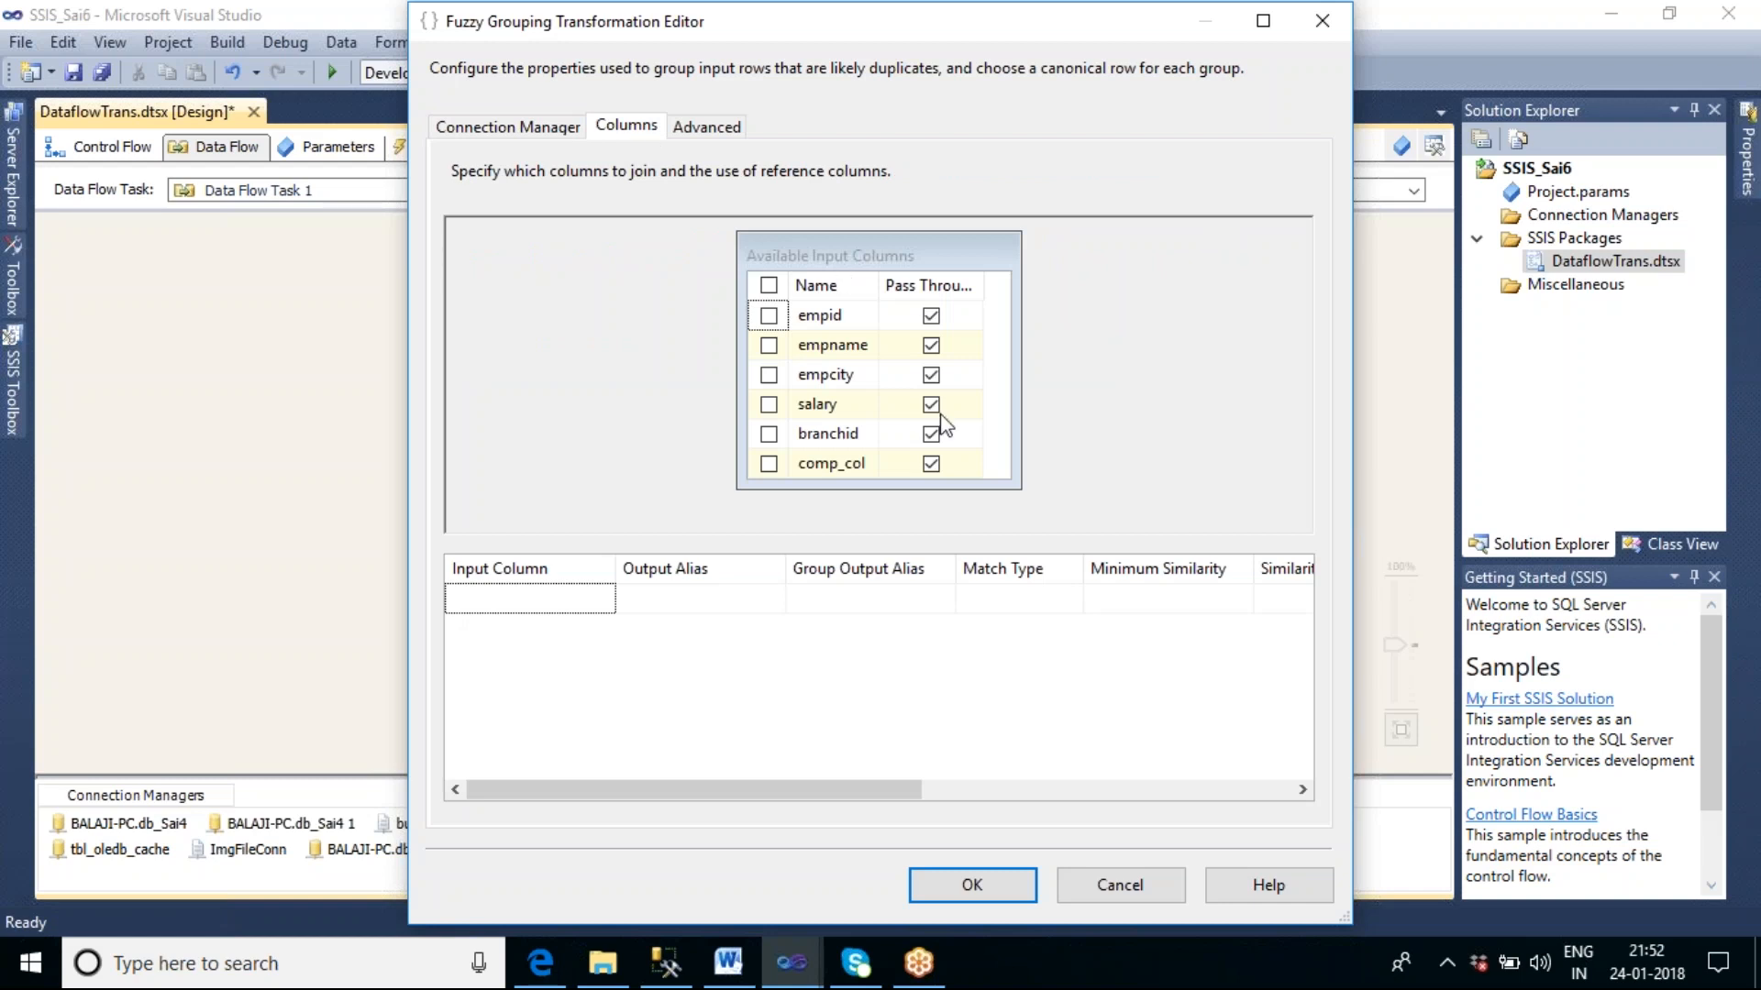
left_click(770, 376)
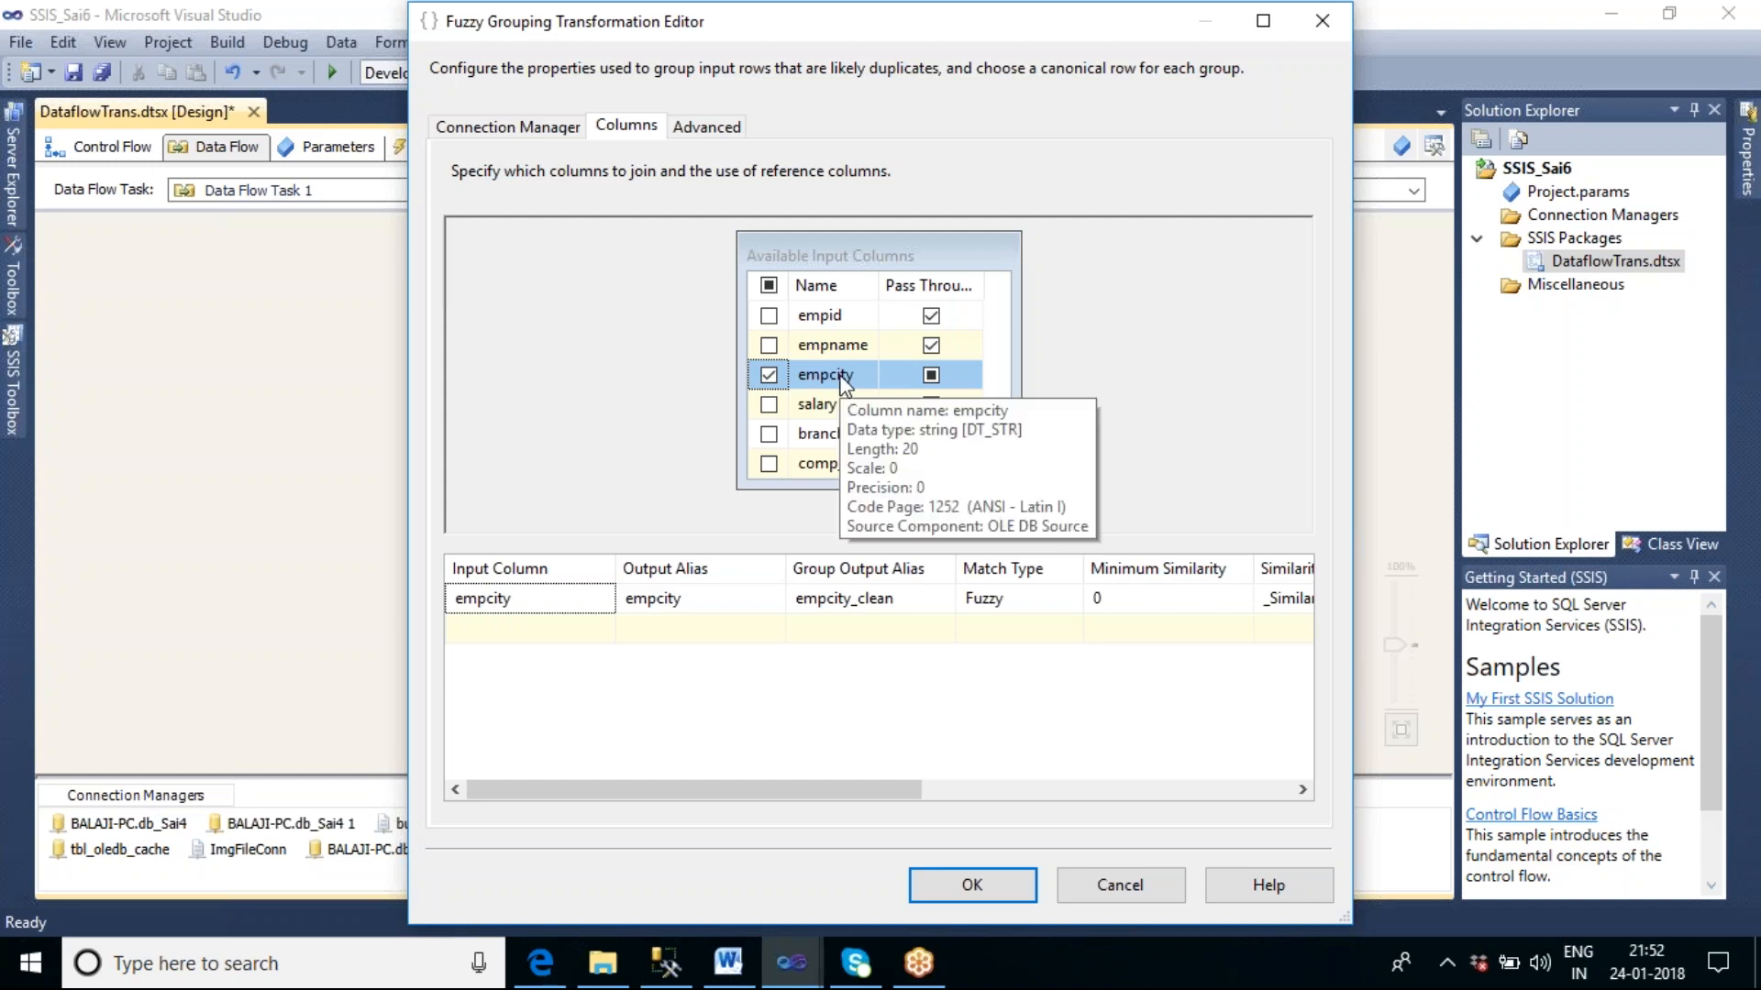
Step: Raise Fuzzy Grouping's similarity threshold to the end of its range and accept the transformation's settings
left_click(704, 134)
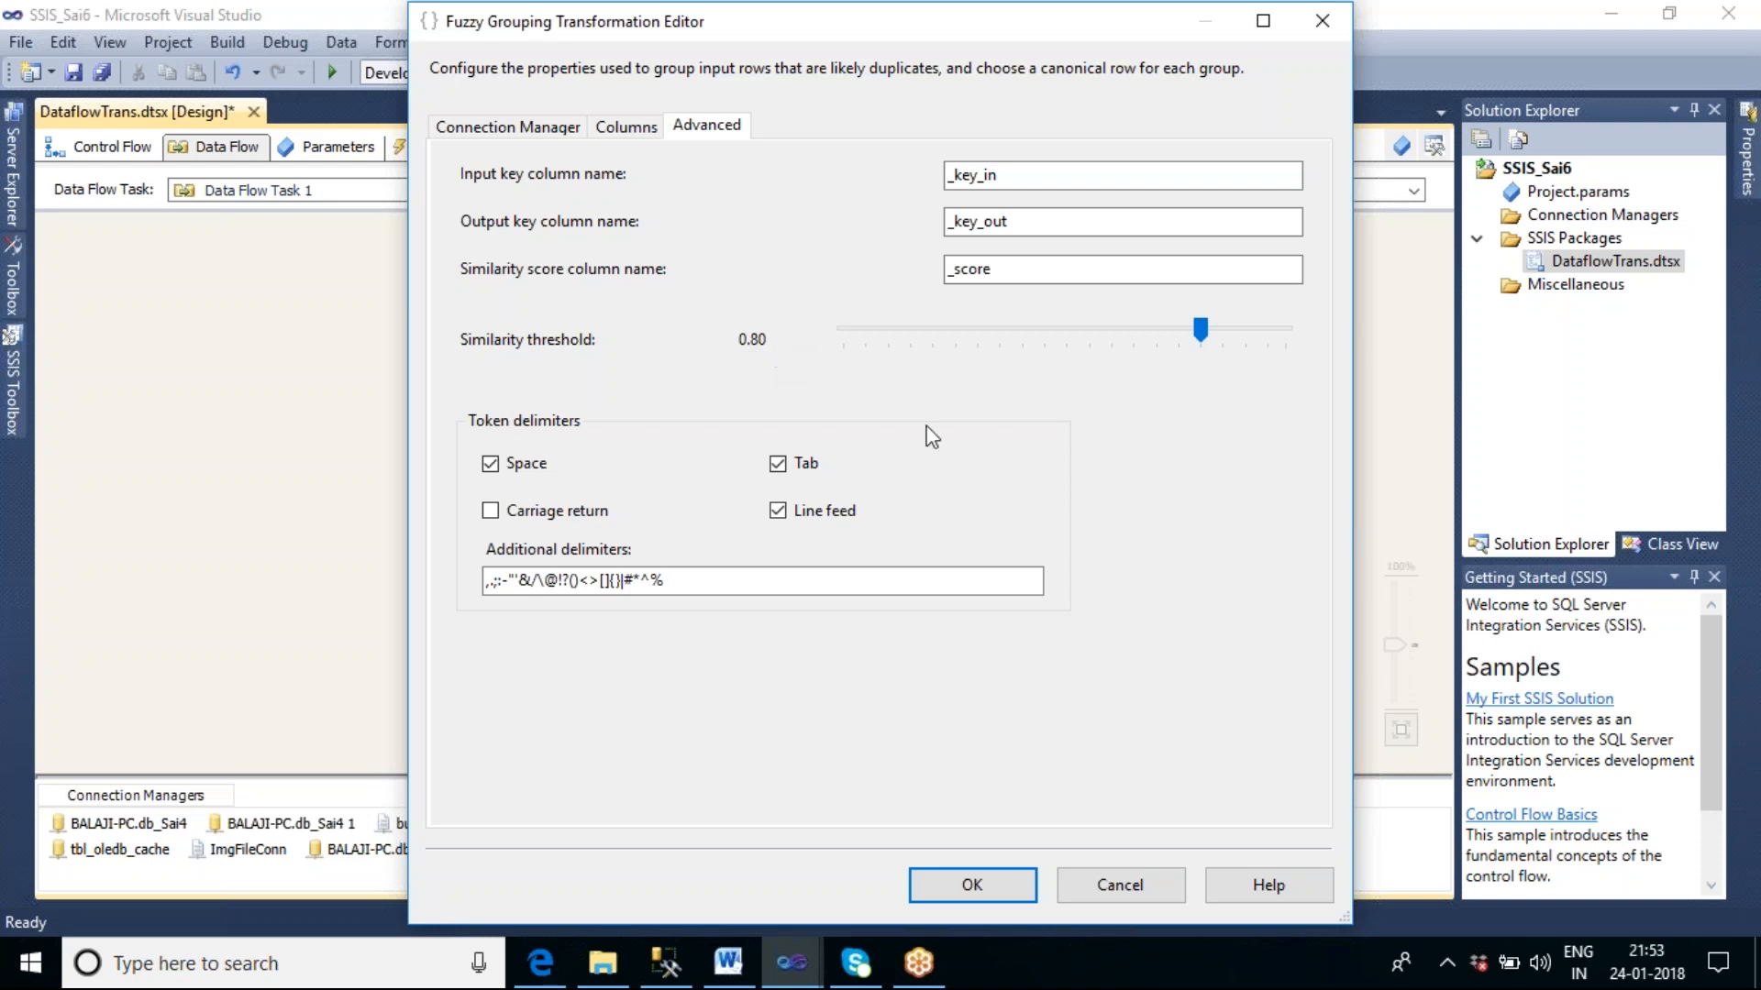
left_click_drag(1198, 334, 1292, 336)
left_click(995, 886)
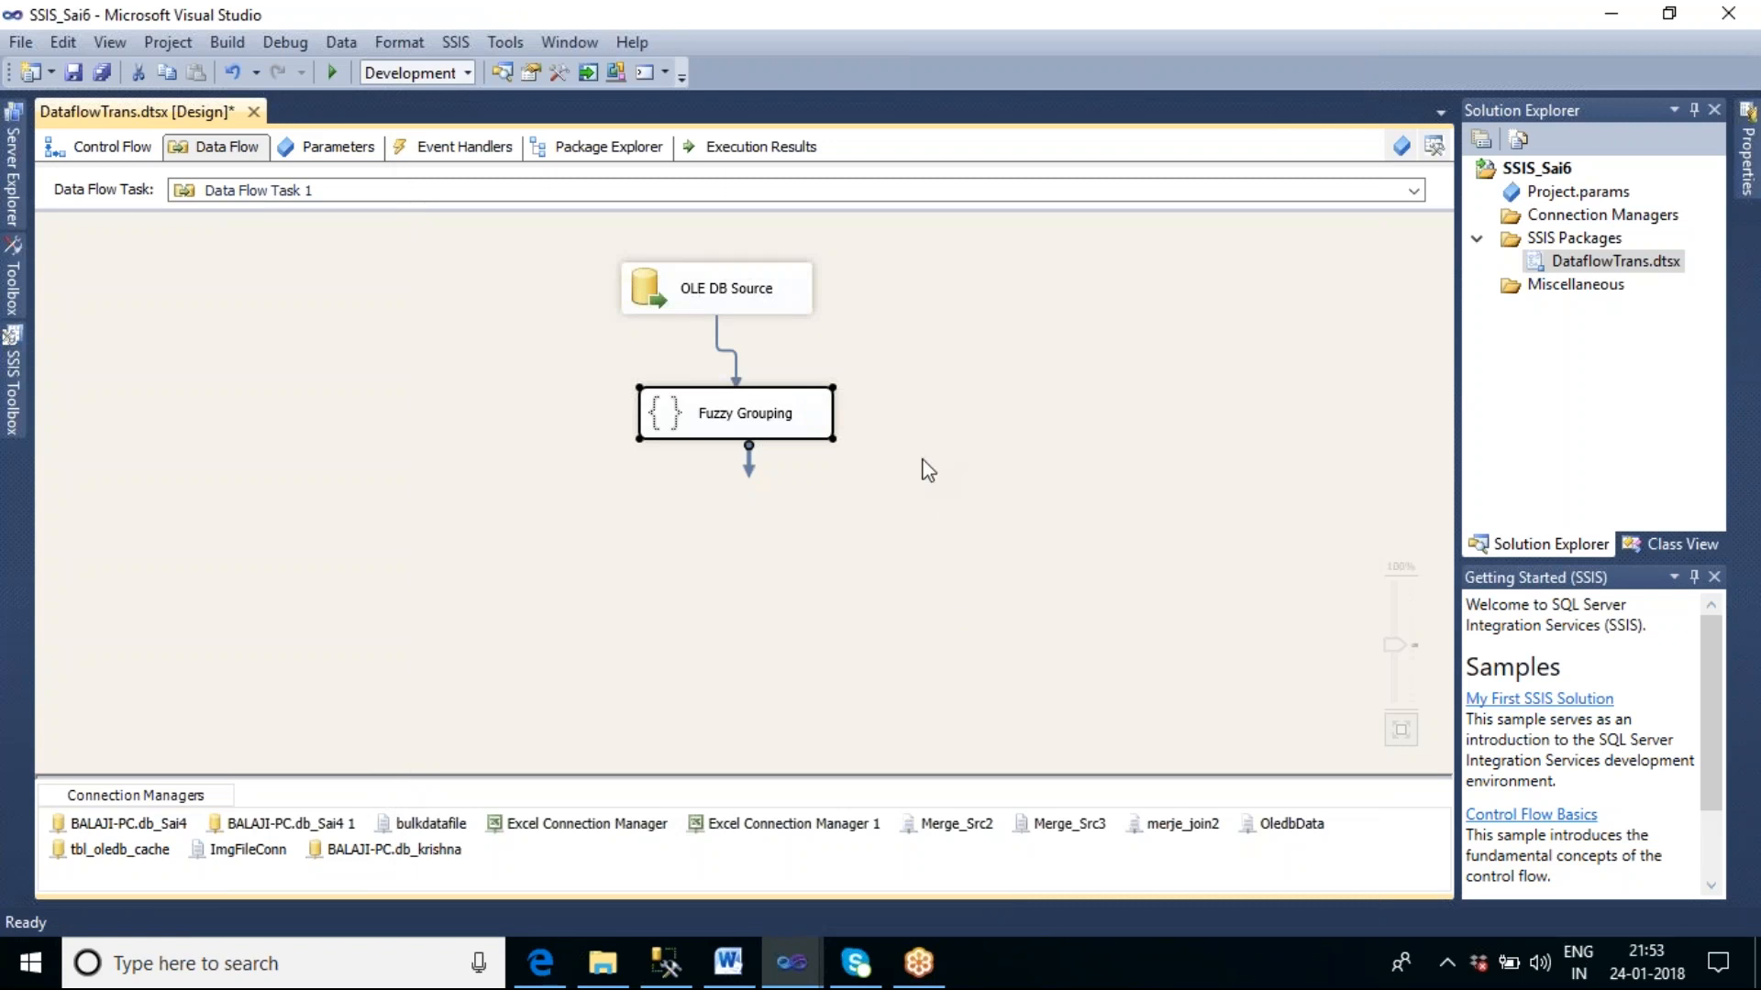
Step: Add an Audit transformation below Fuzzy Grouping and connect the Fuzzy Grouping output to it
left_click(13, 383)
left_click_drag(410, 456, 404, 314)
left_click_drag(108, 397, 668, 559)
left_click(741, 434)
left_click_drag(749, 461, 782, 613)
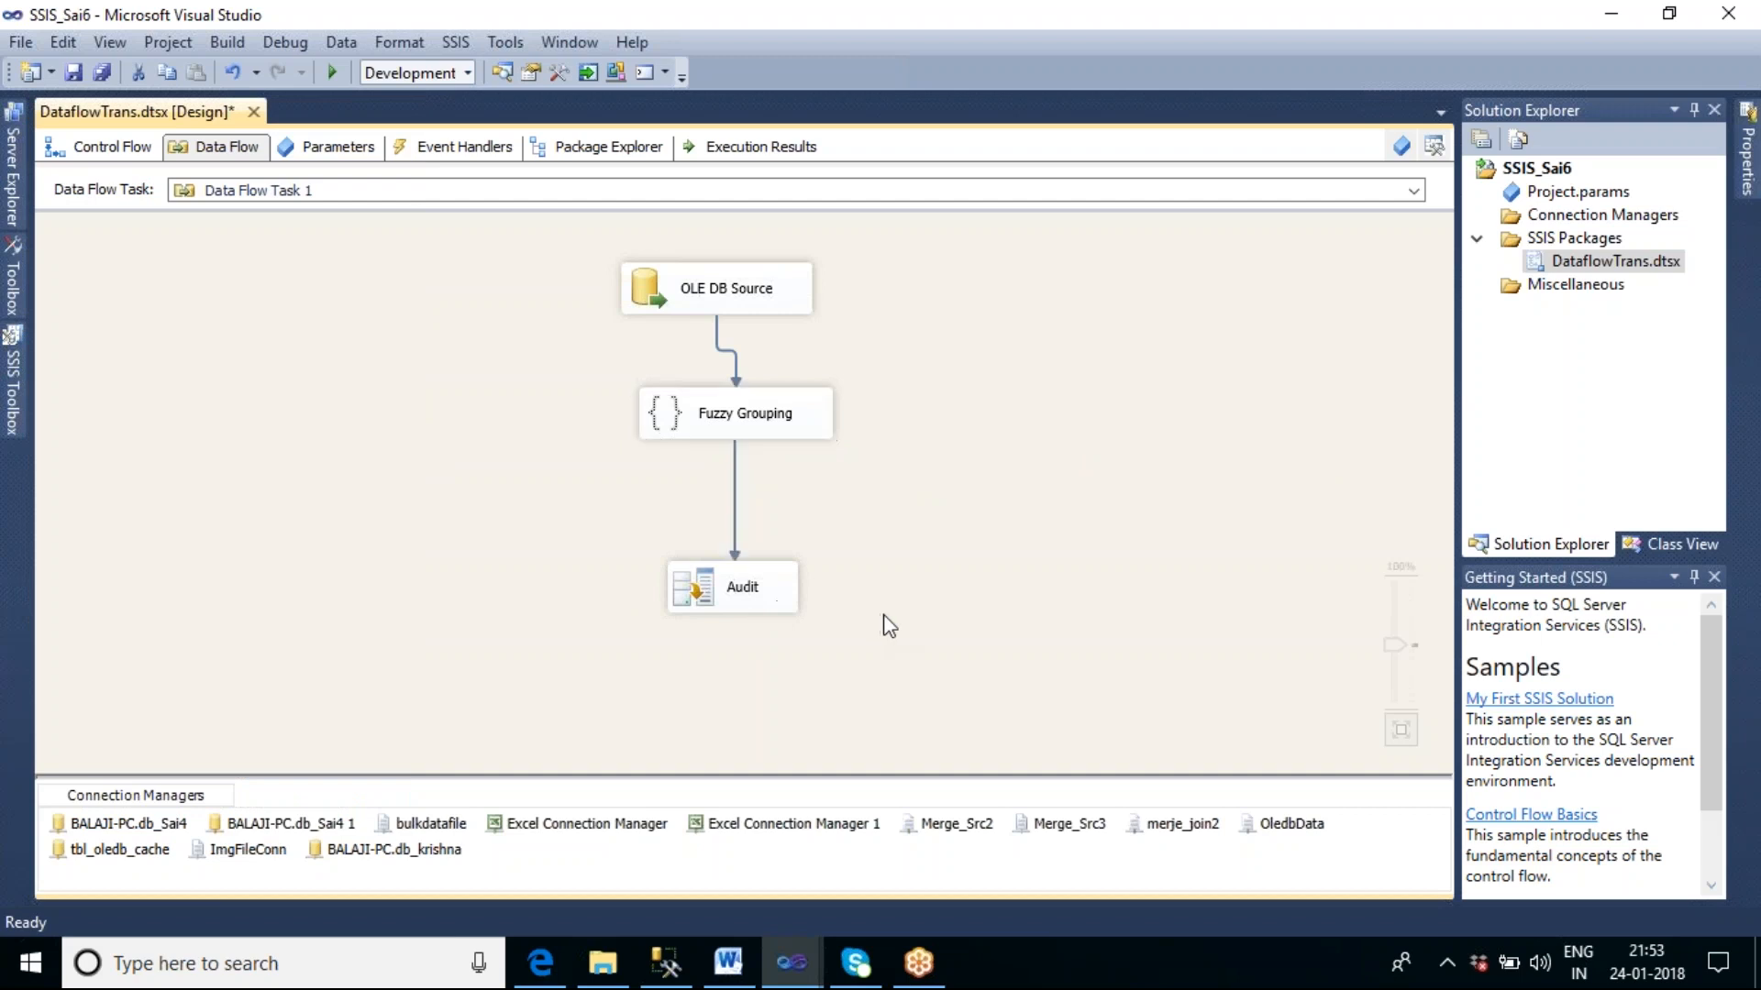
Step: Enable a data viewer on the path between Fuzzy Grouping and Audit
double_click(733, 521)
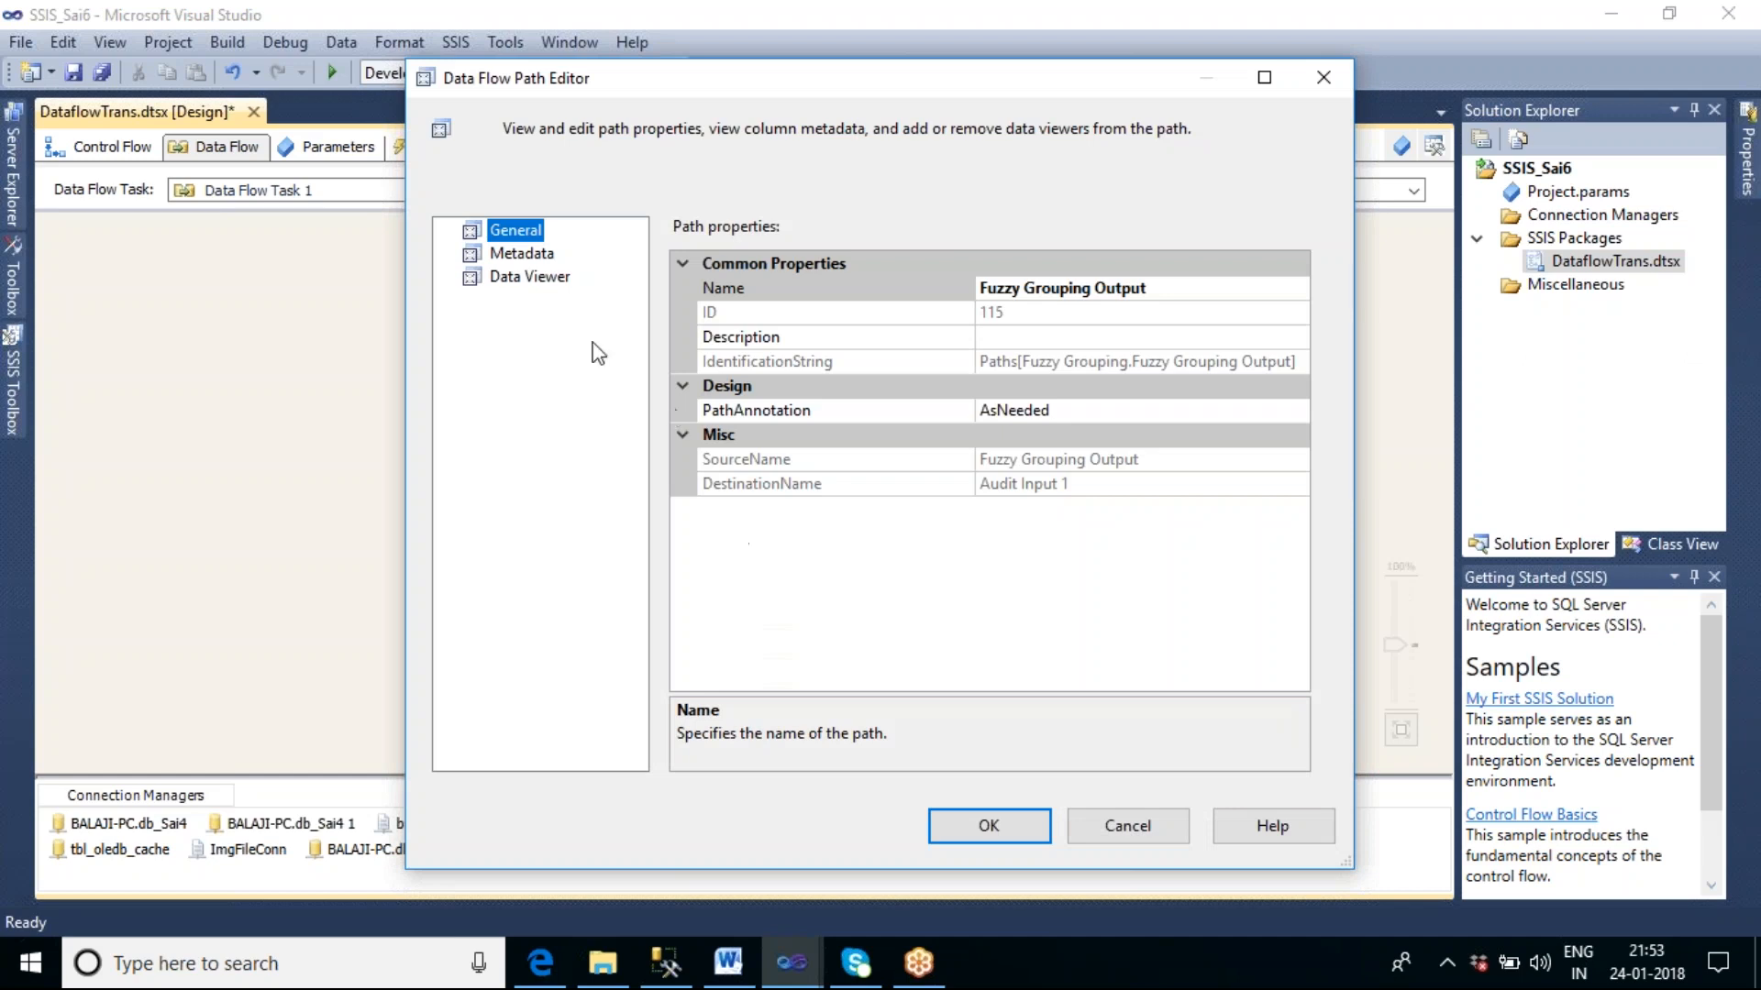
left_click(532, 277)
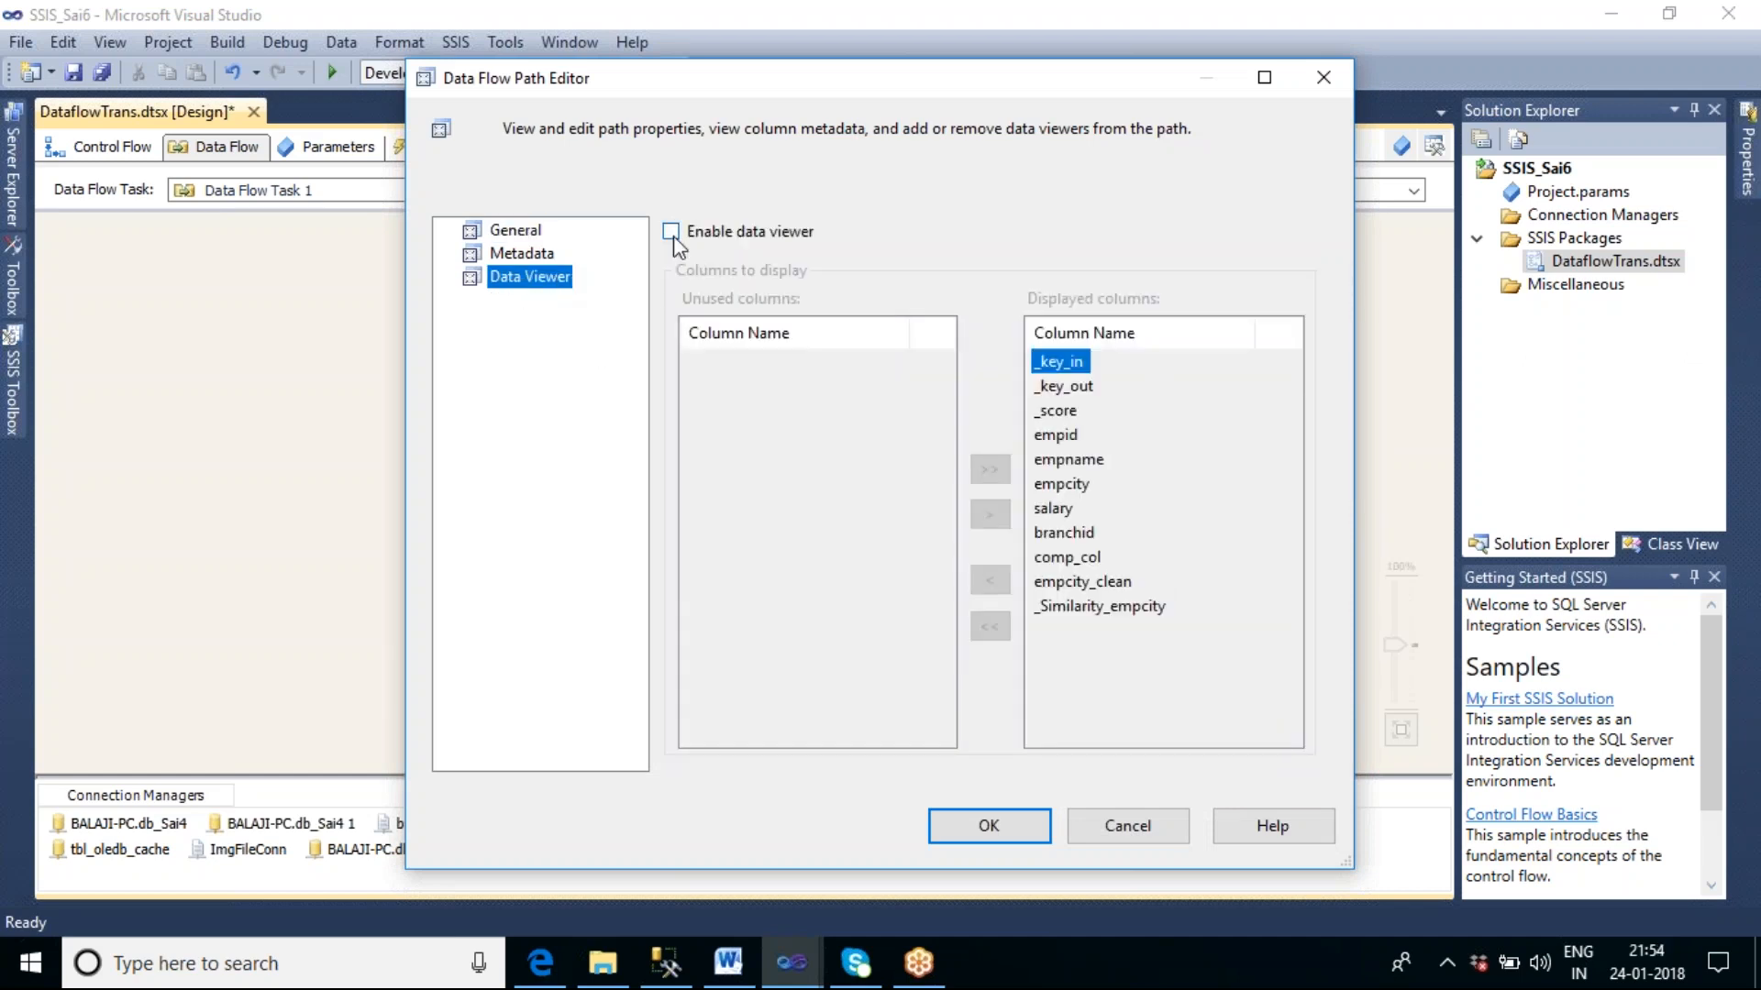
left_click(670, 232)
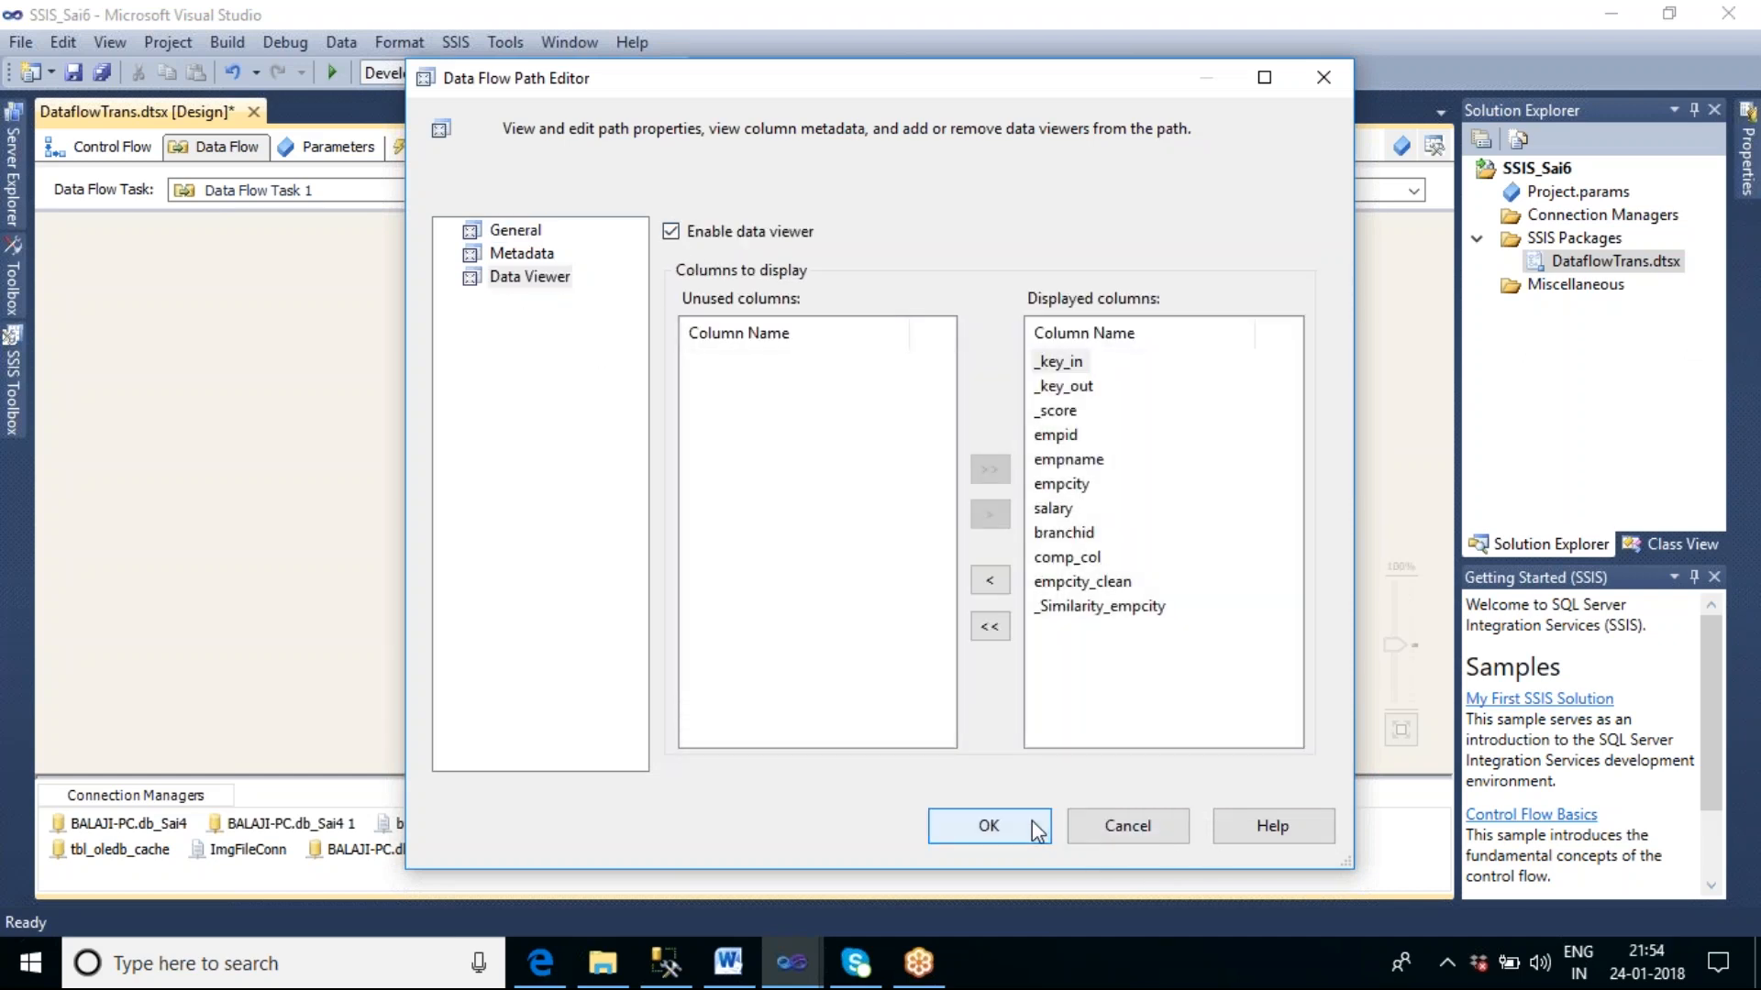
left_click(986, 823)
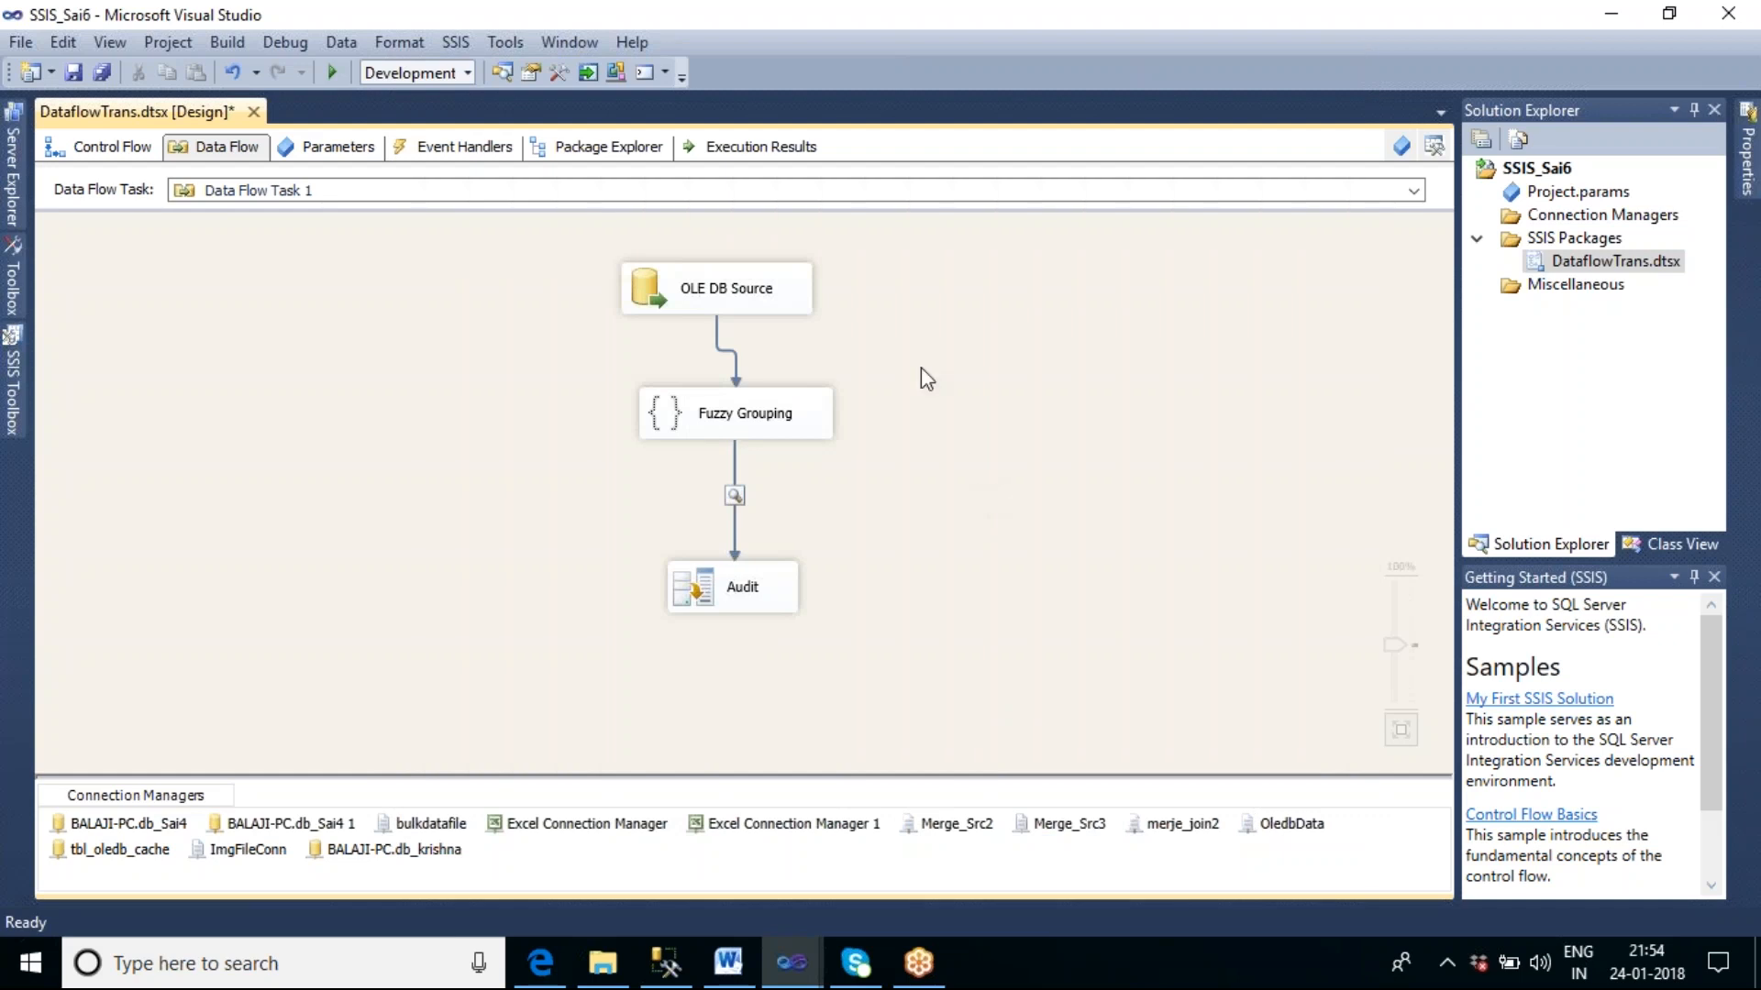
Step: Execute Data Flow Task 1 with the package saved, check the run's progress, and stop debugging
right_click(989, 448)
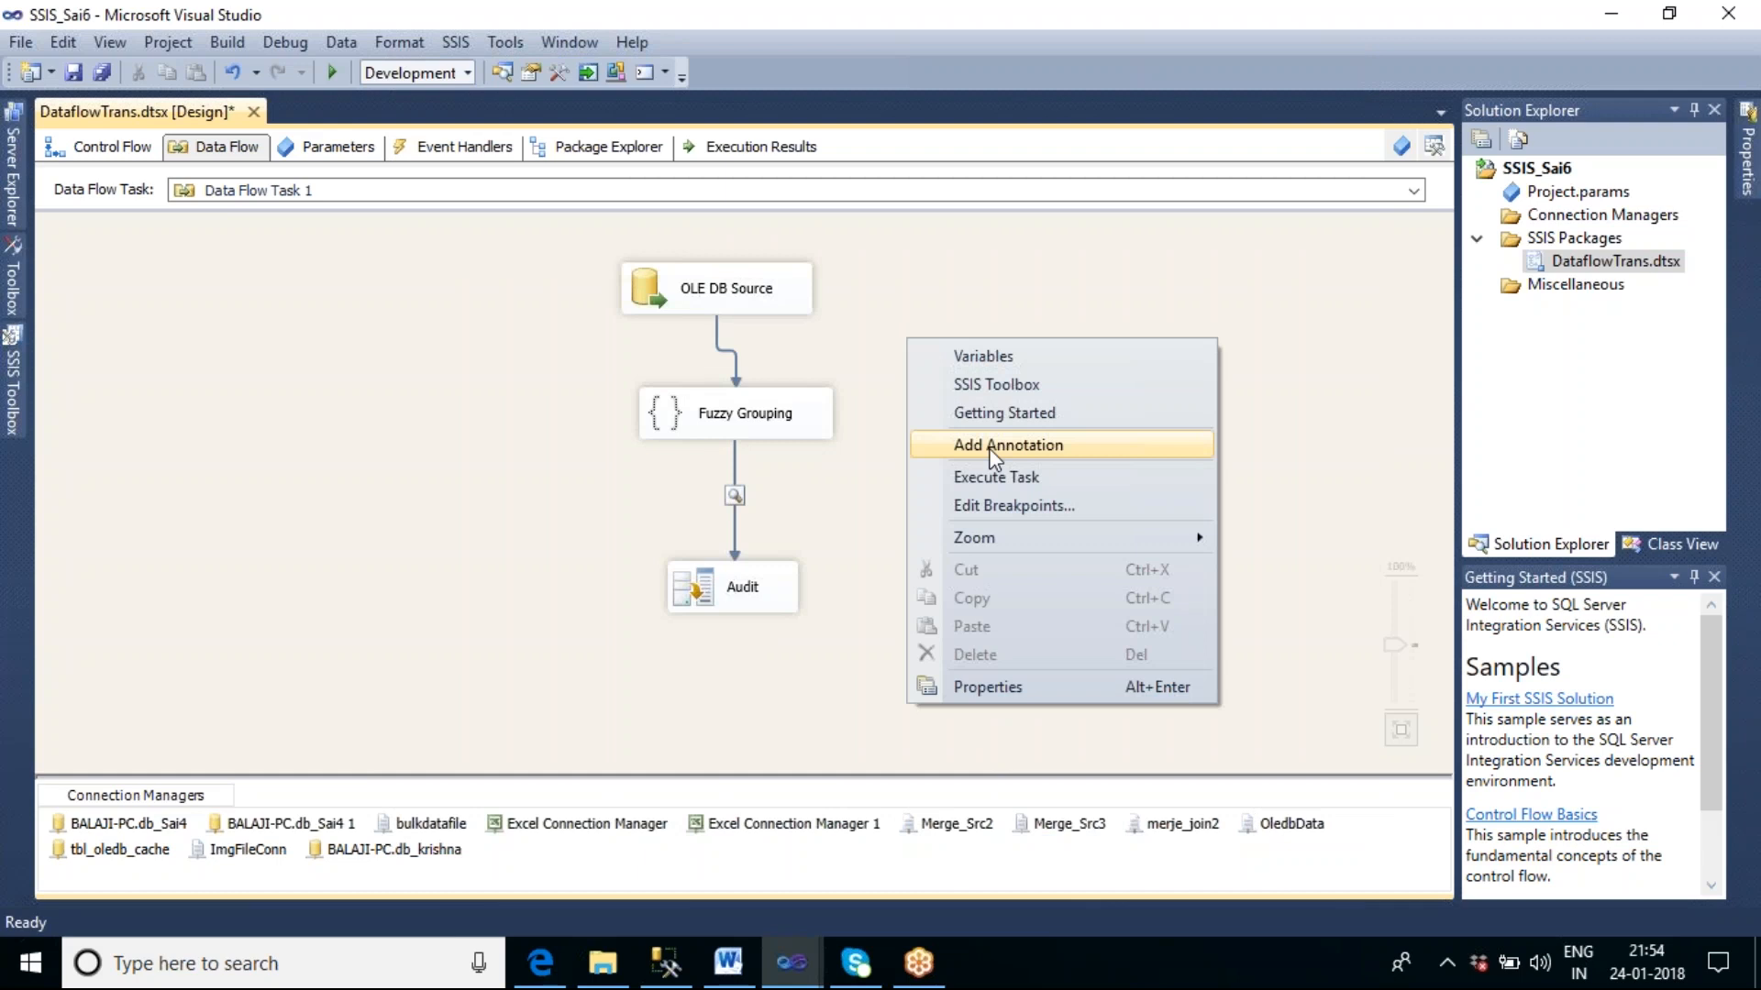
left_click(997, 476)
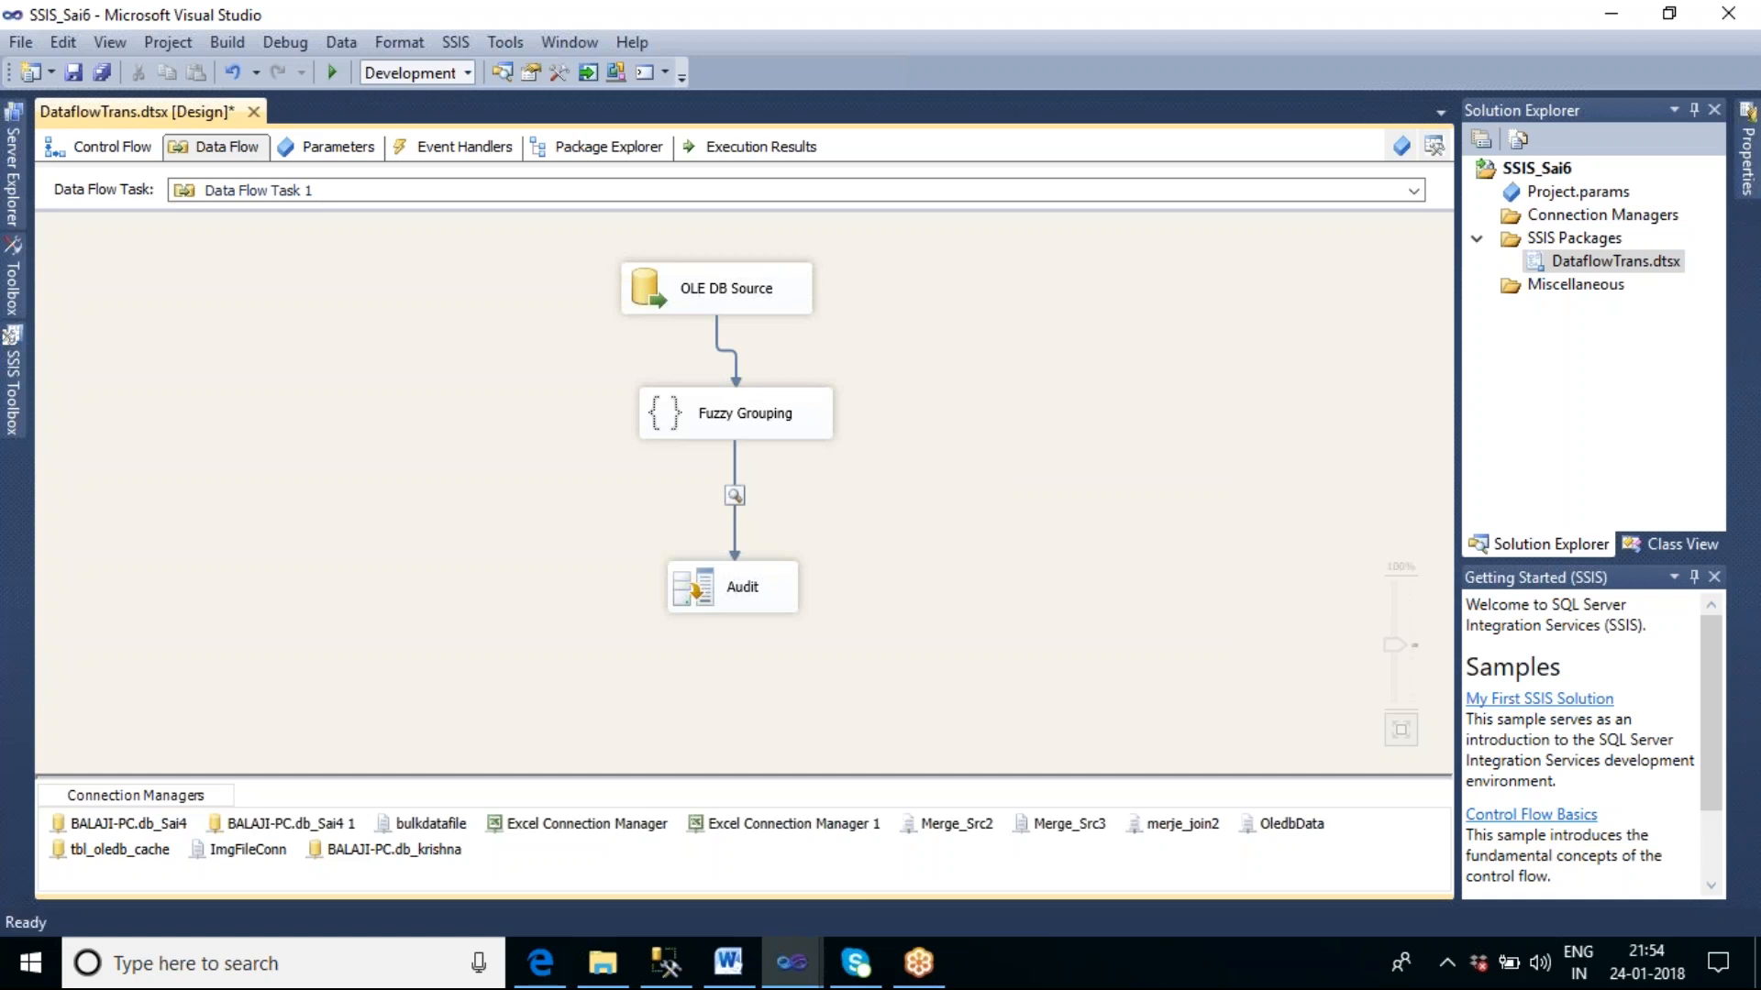
key("ctrl+s")
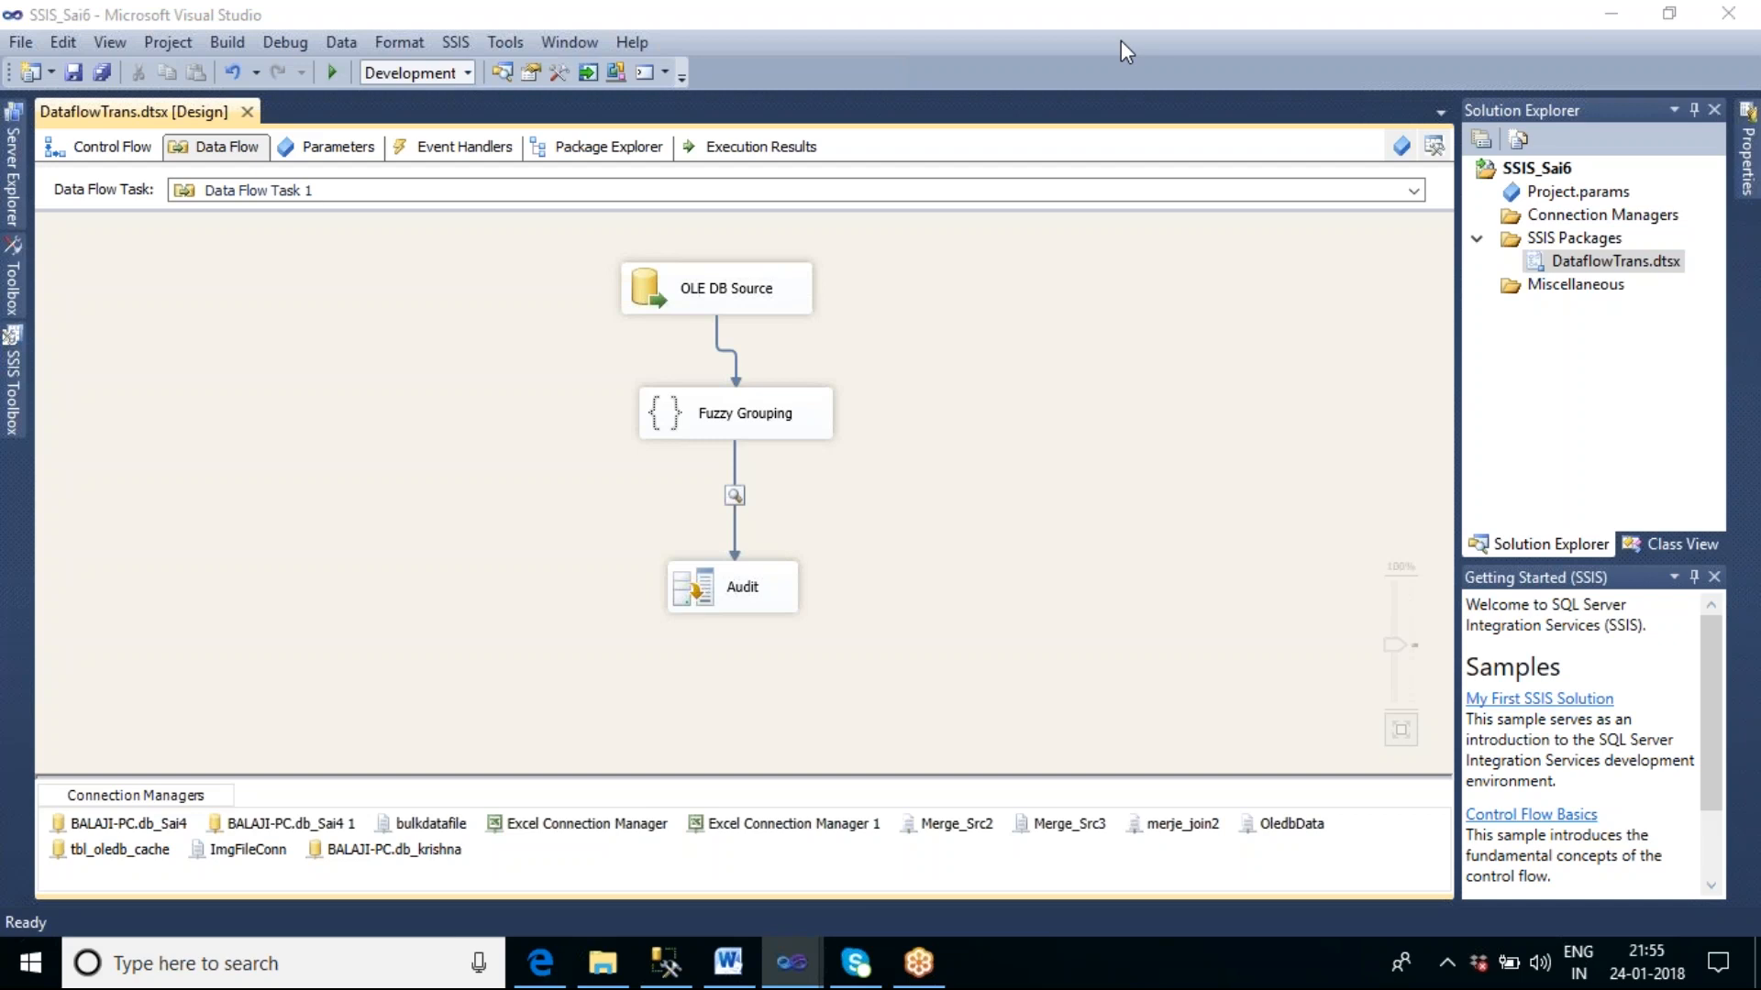
key("F5")
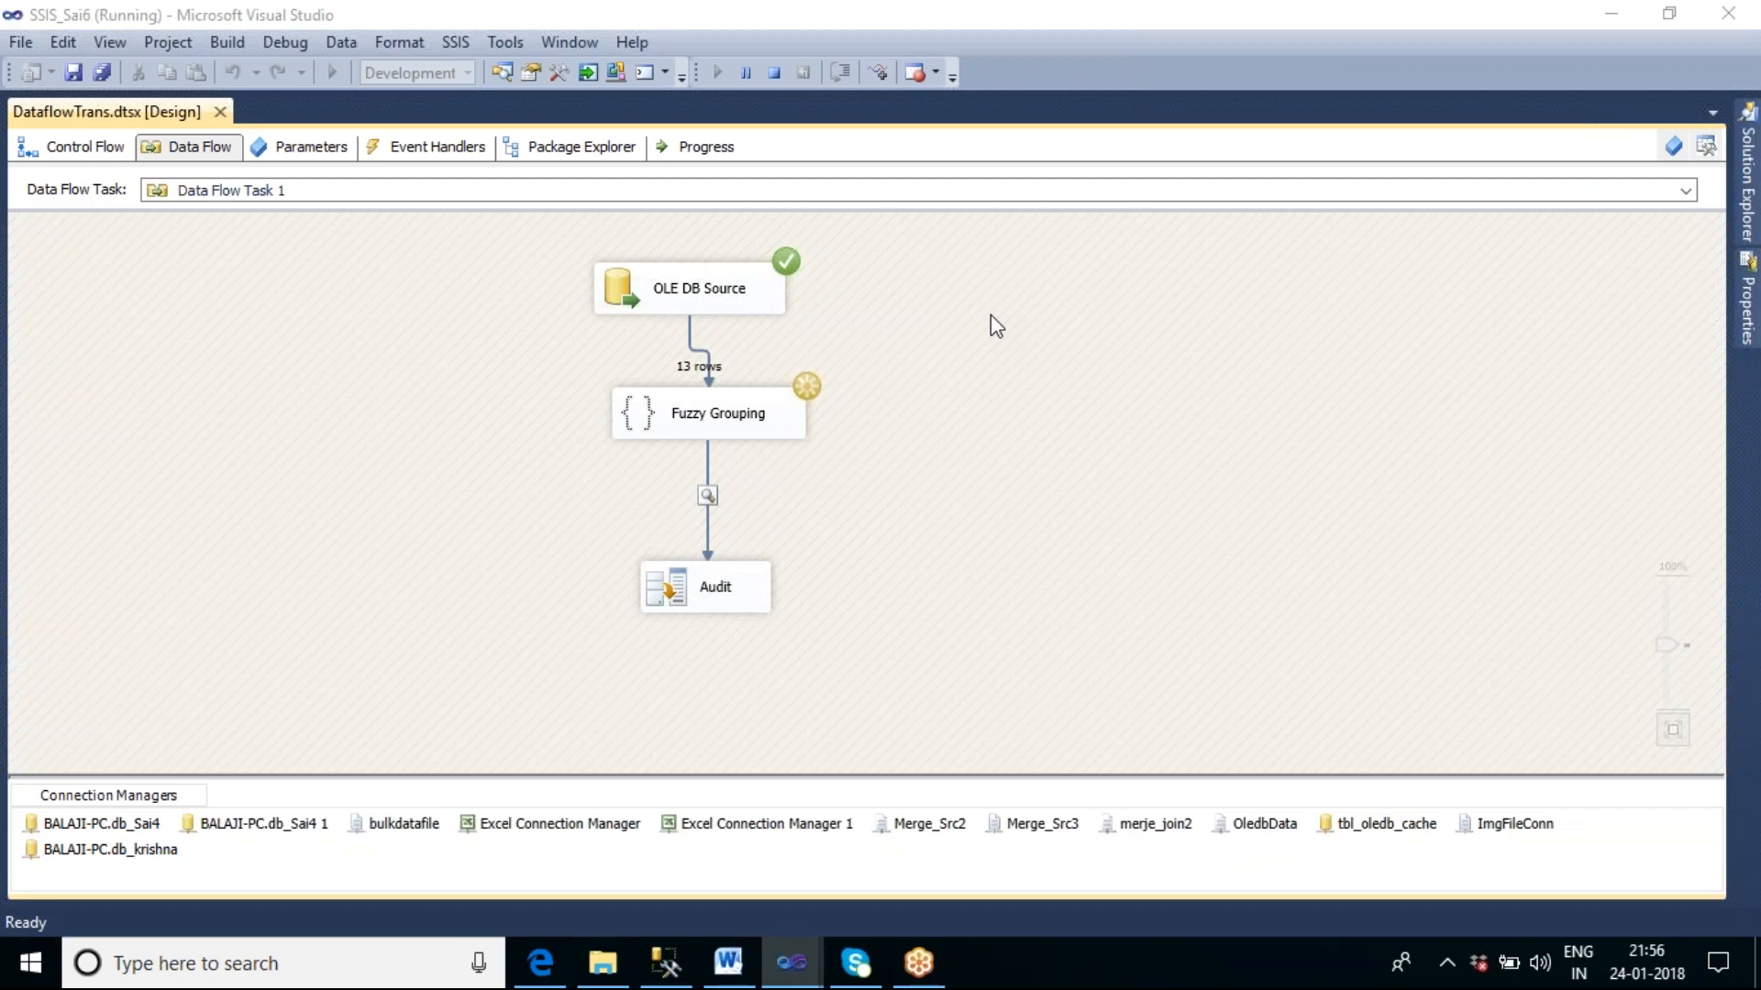
mouse_move(786, 968)
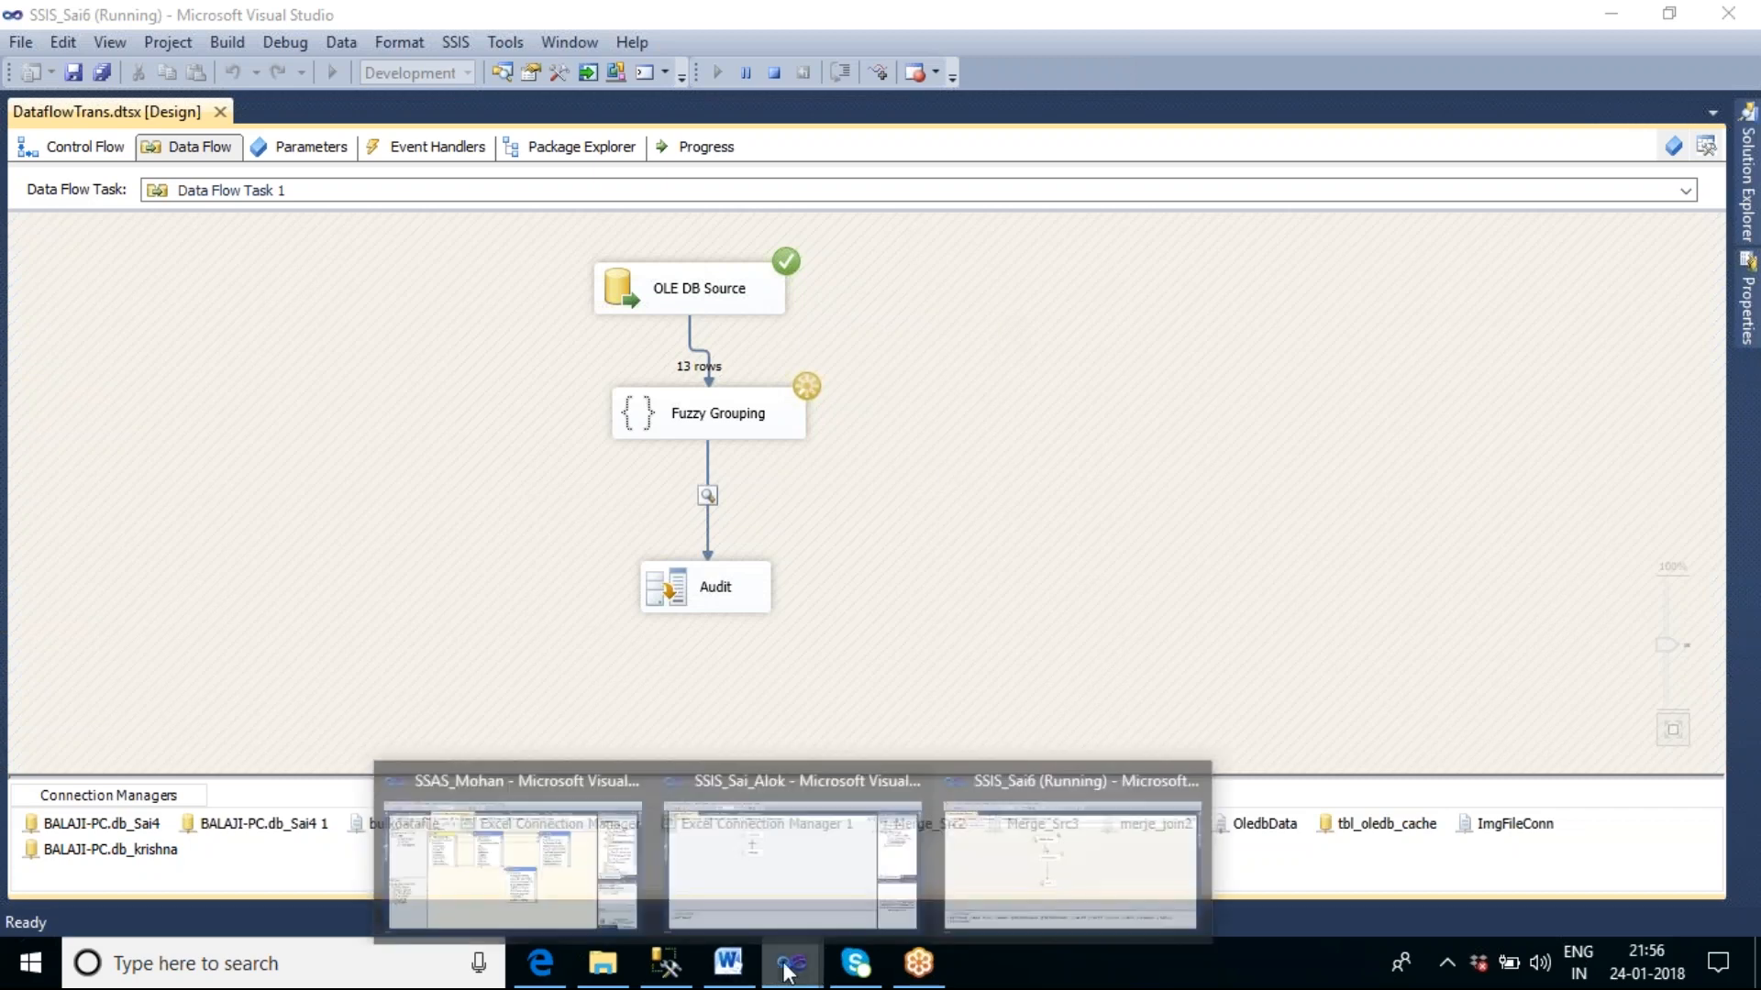
left_click(1031, 872)
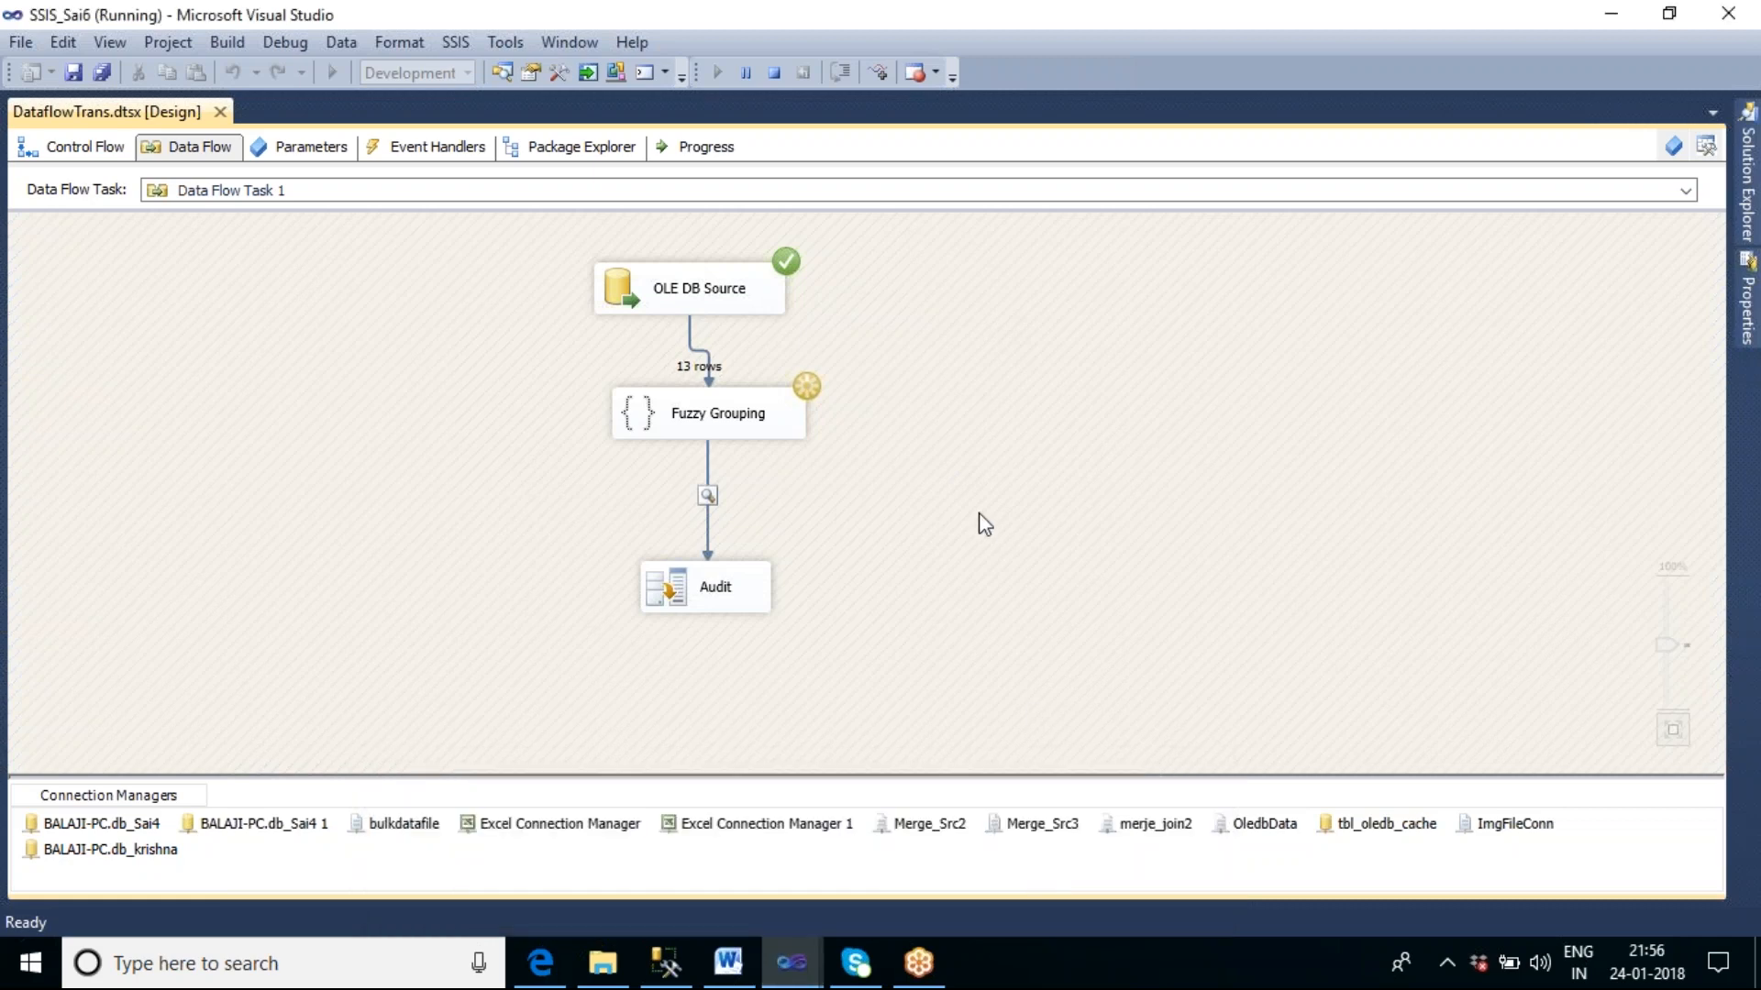
left_click(775, 74)
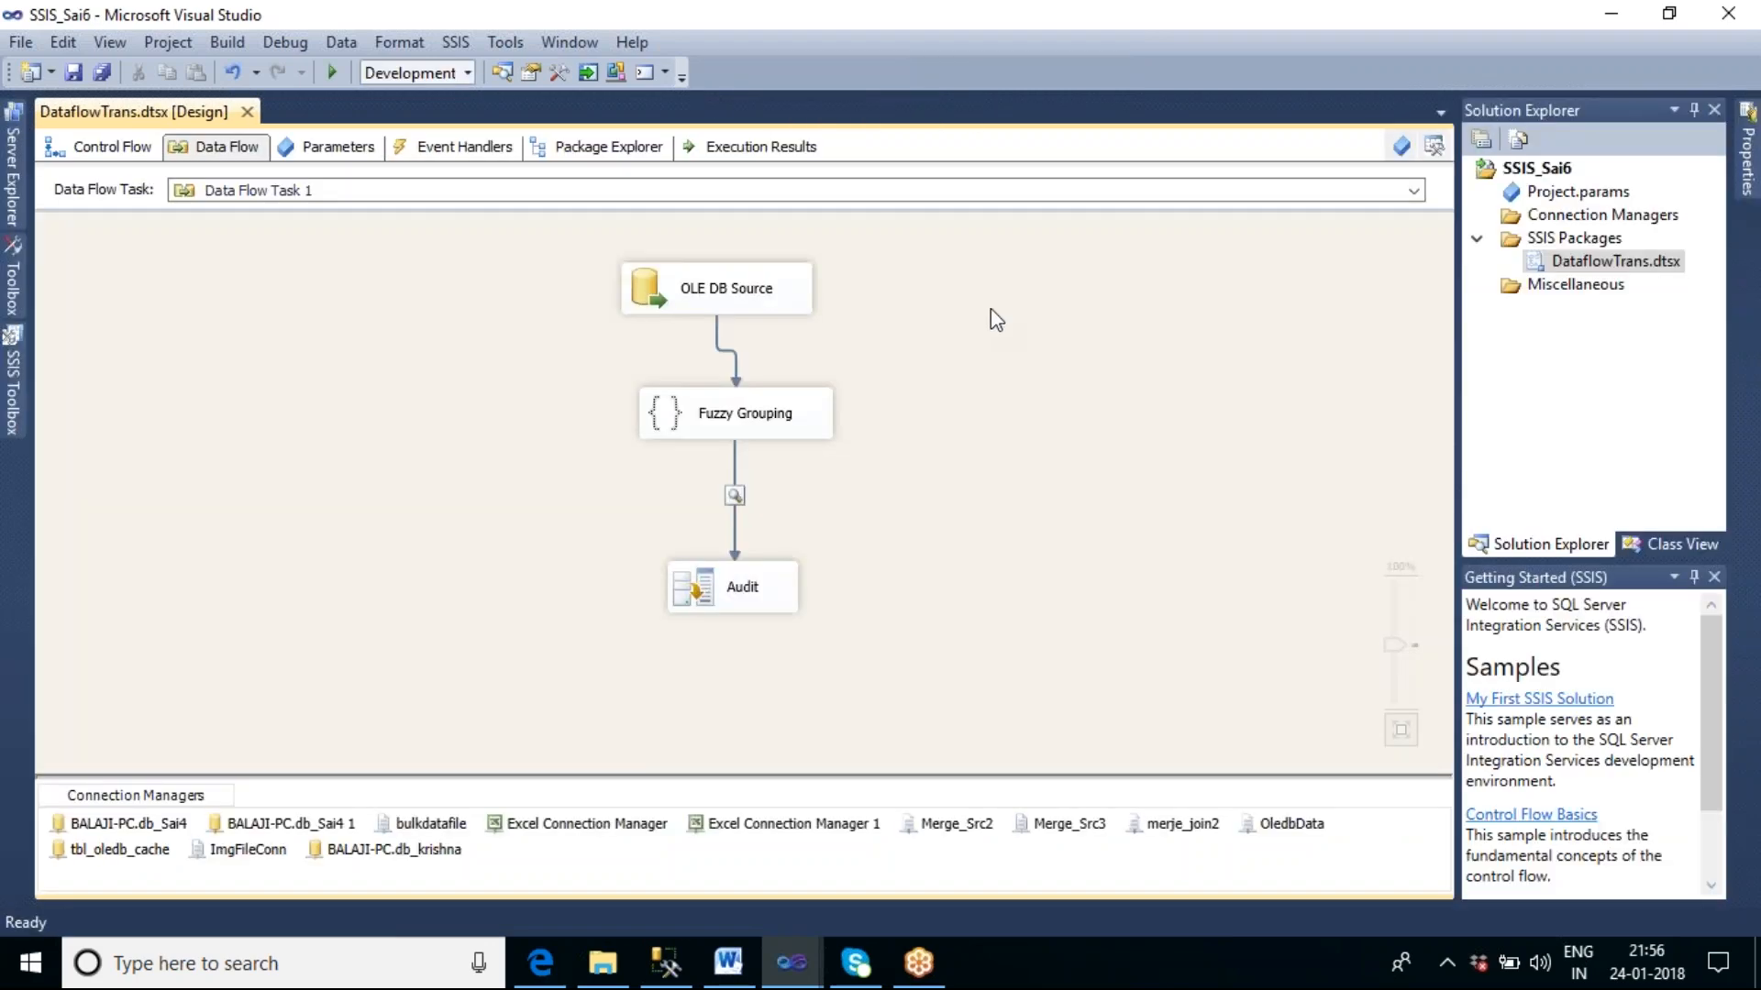
Step: Execute Data Flow Task 1 again to check the Fuzzy Grouping output, and stop the run
right_click(990, 308)
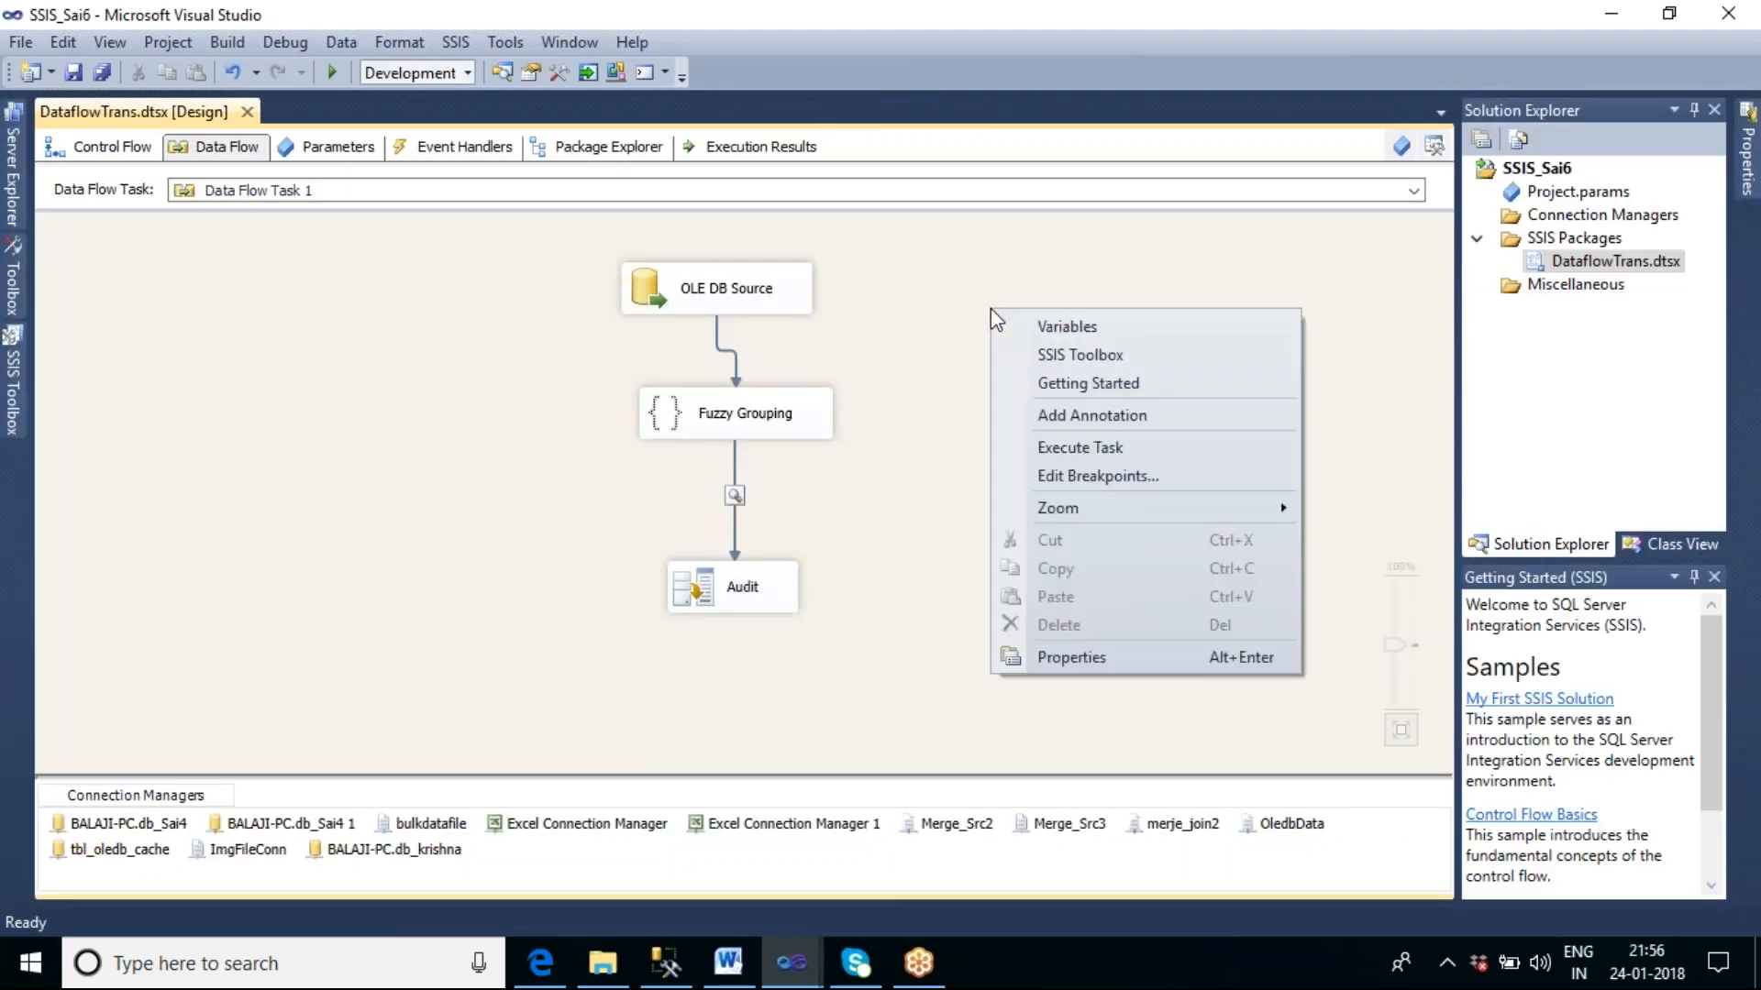
left_click(1110, 450)
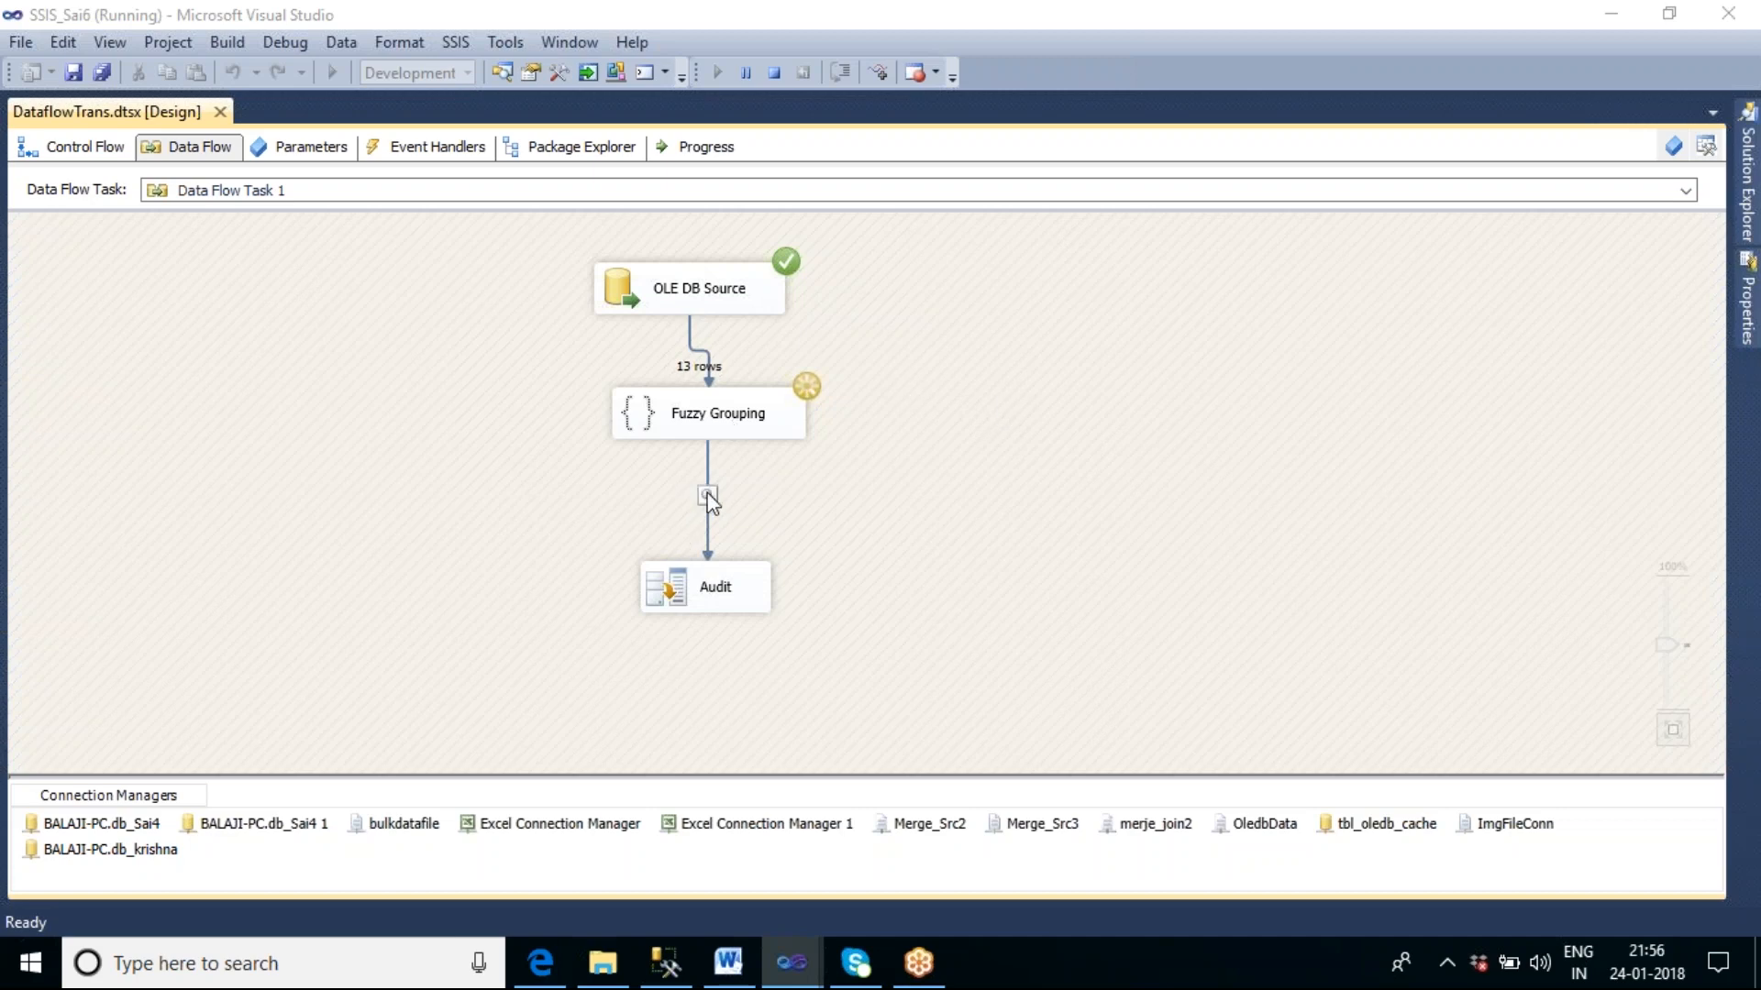
left_click(774, 74)
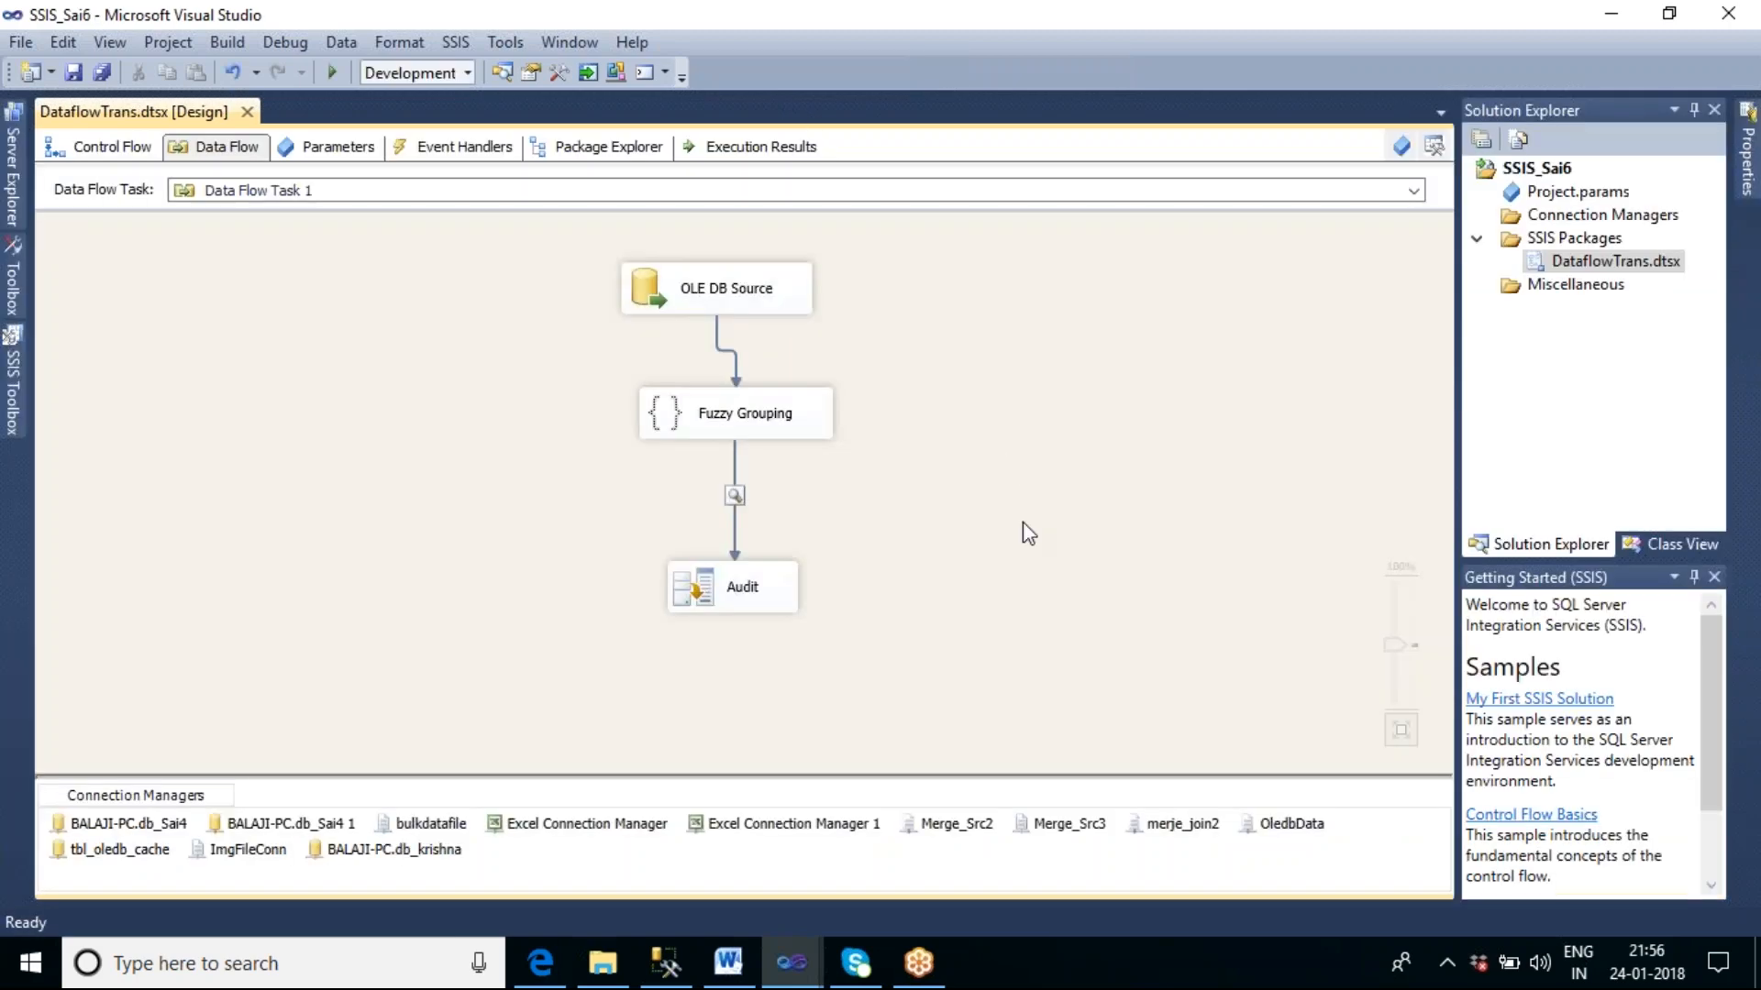
Step: Replace the Audit transformation with a Flat File Destination and connect the Fuzzy Grouping output to it
left_click(762, 584)
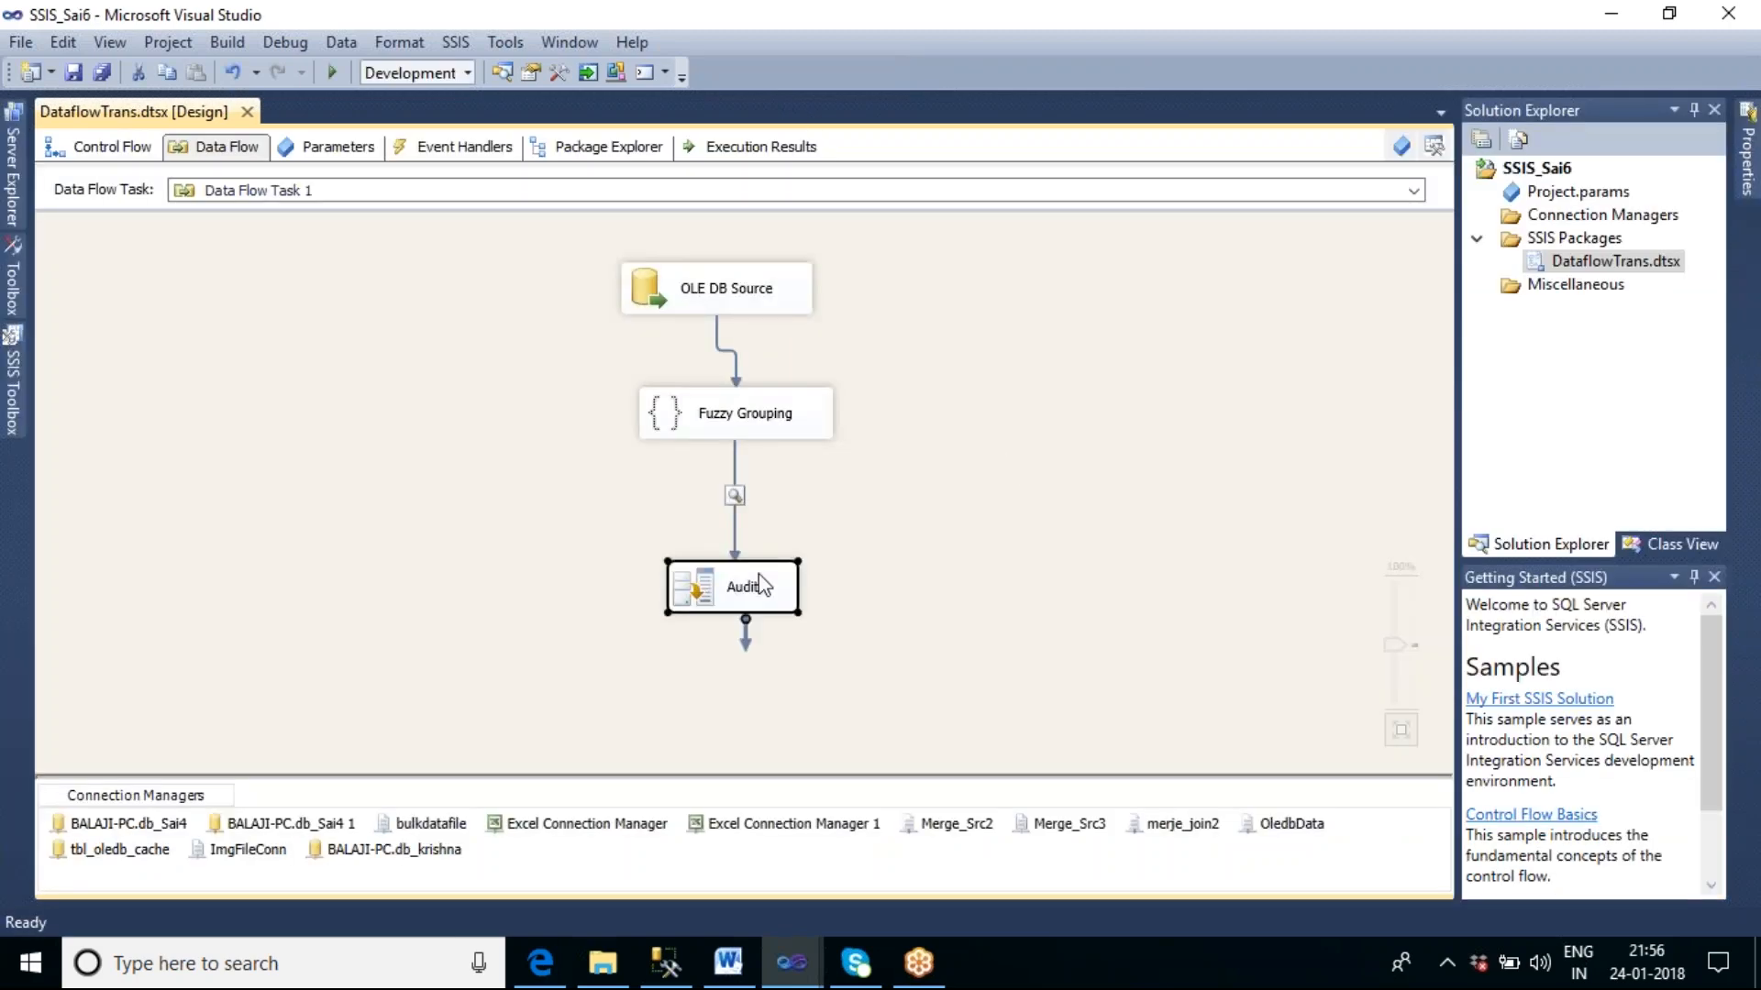
key("Delete")
left_click(13, 394)
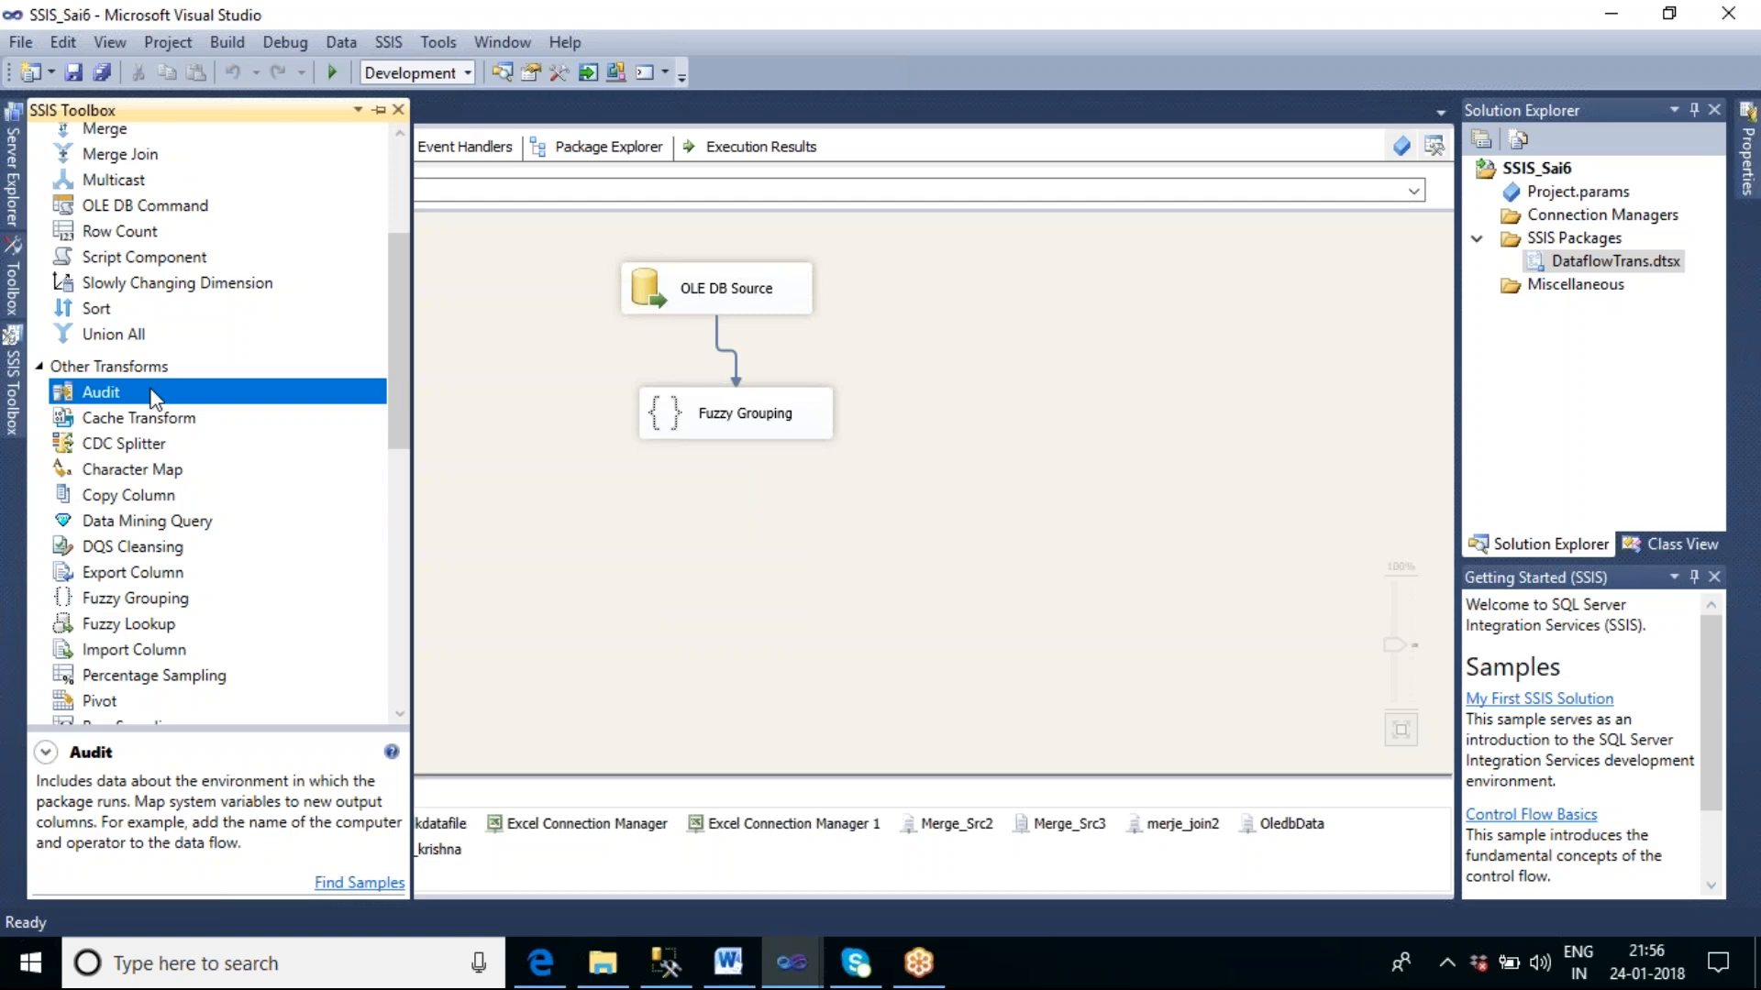
left_click_drag(404, 306, 432, 499)
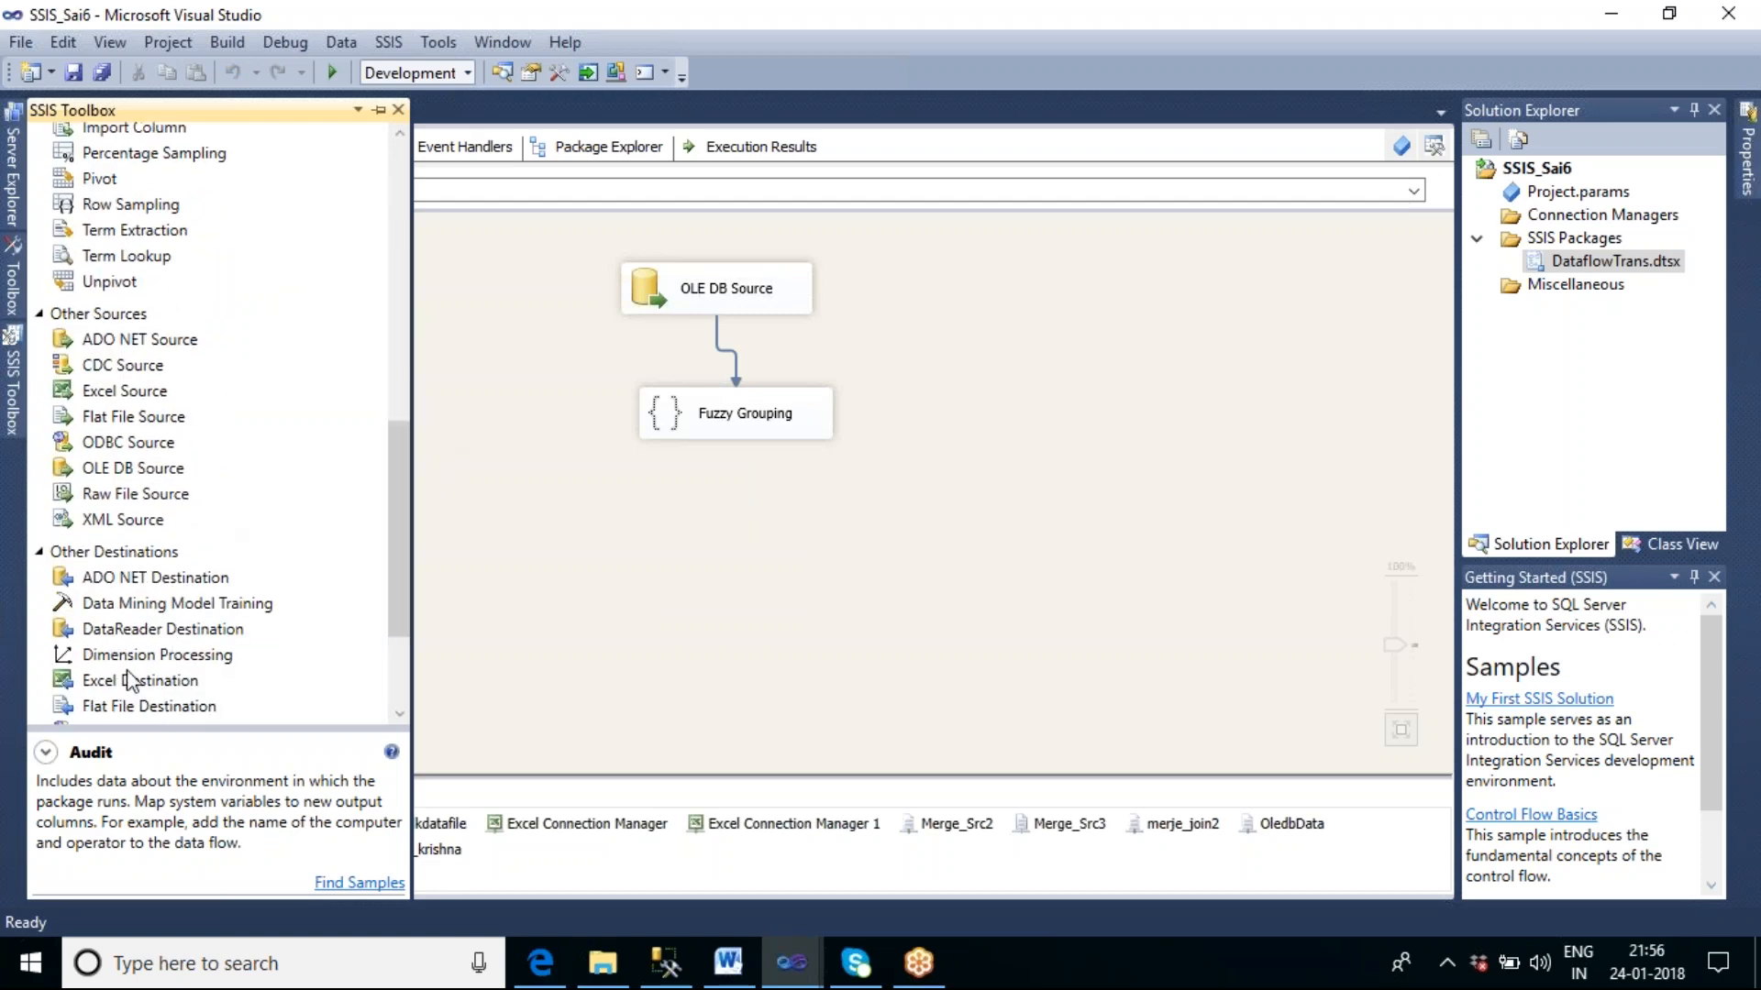
left_click_drag(209, 708, 686, 587)
left_click(748, 438)
left_click_drag(737, 449, 789, 597)
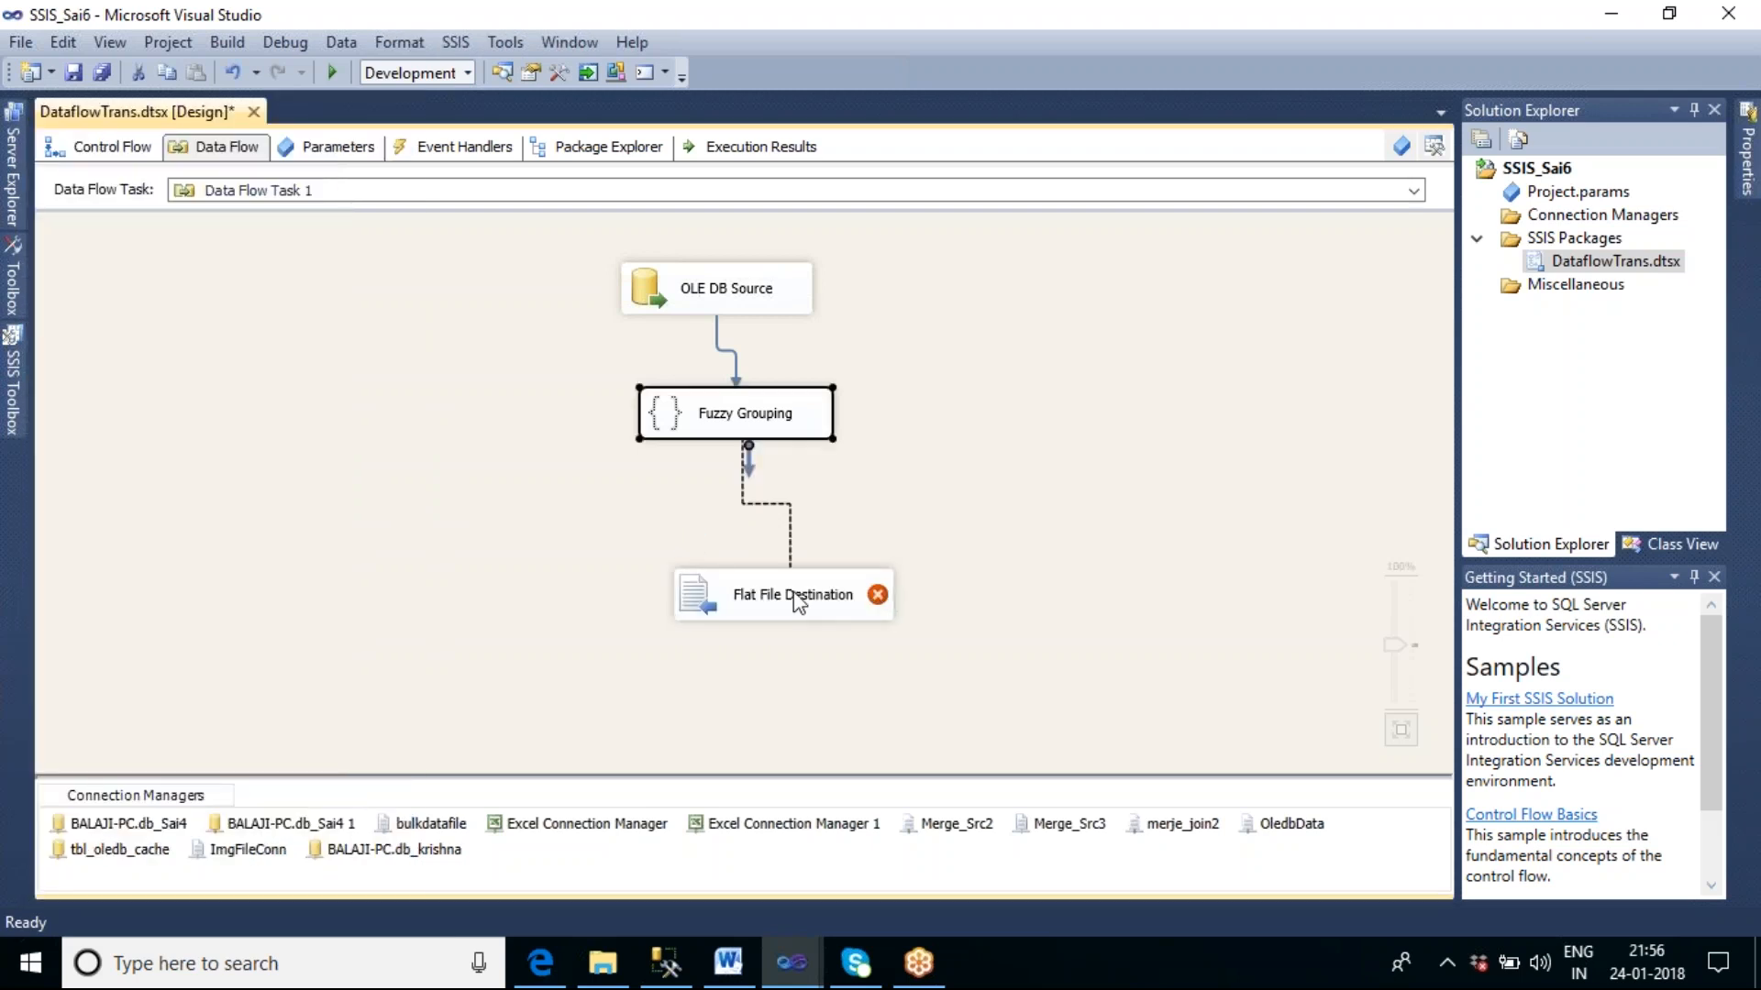
Step: Create a delimited flat file connection manager named FUZYGrp for the Flat File Destination
left_click(894, 674)
double_click(830, 601)
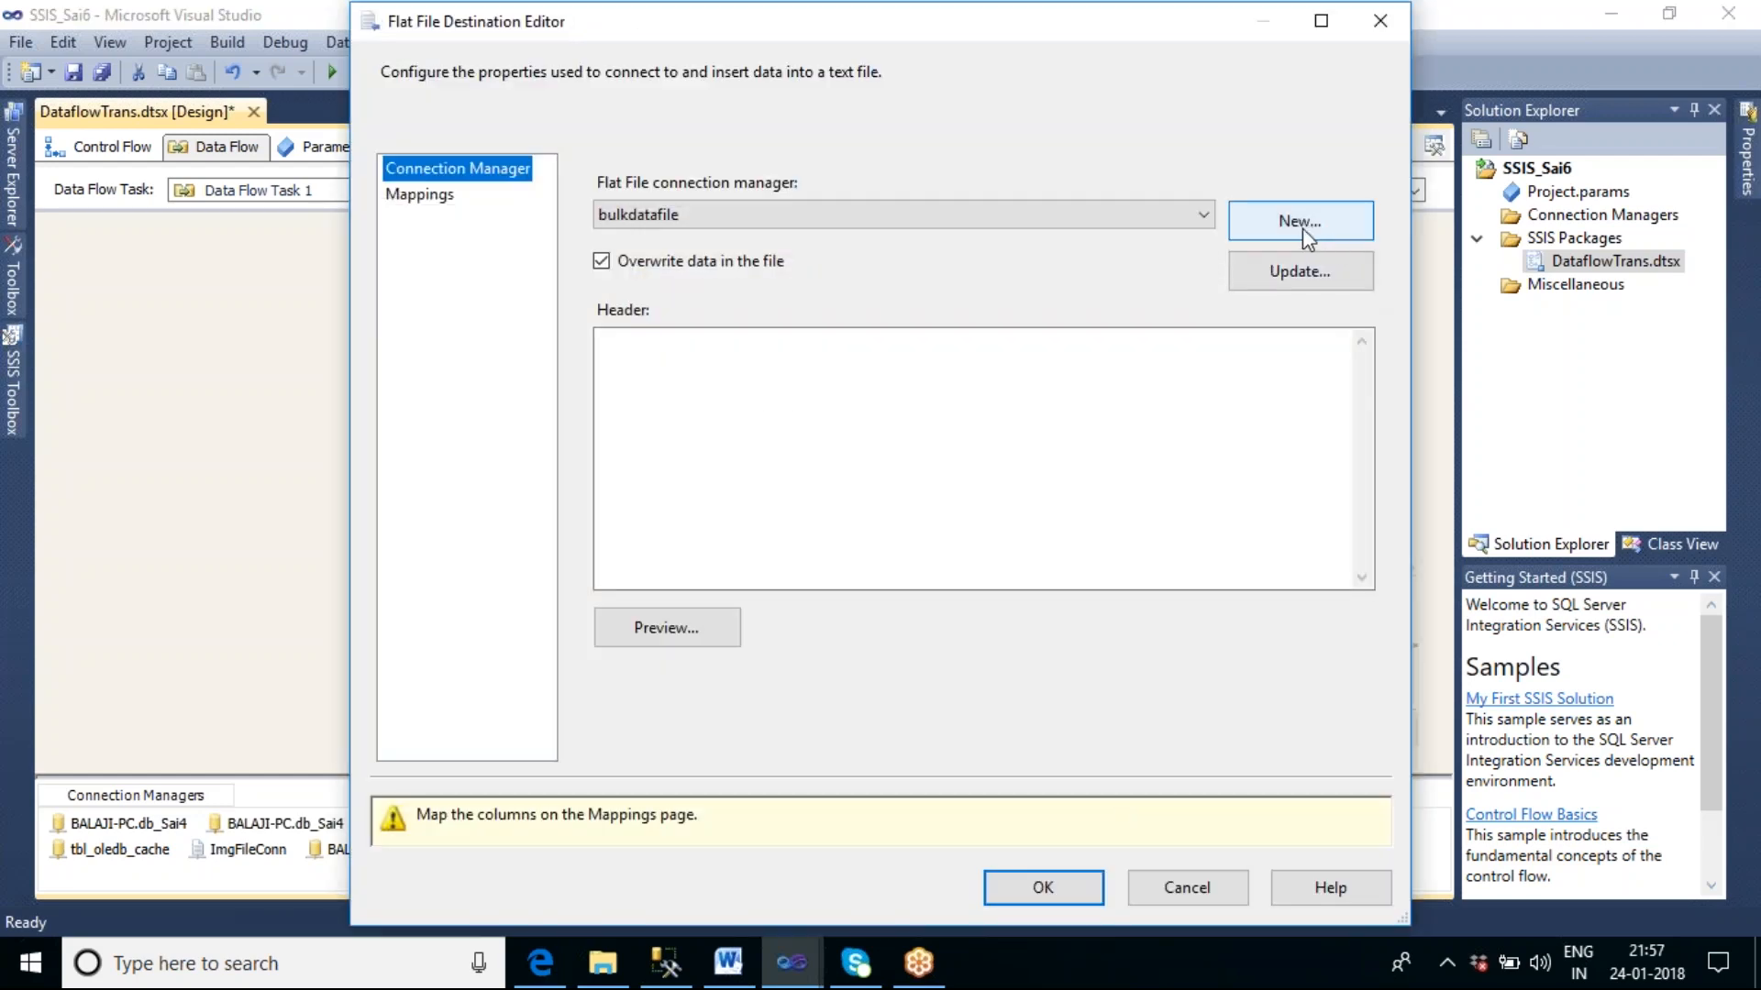
left_click(1303, 228)
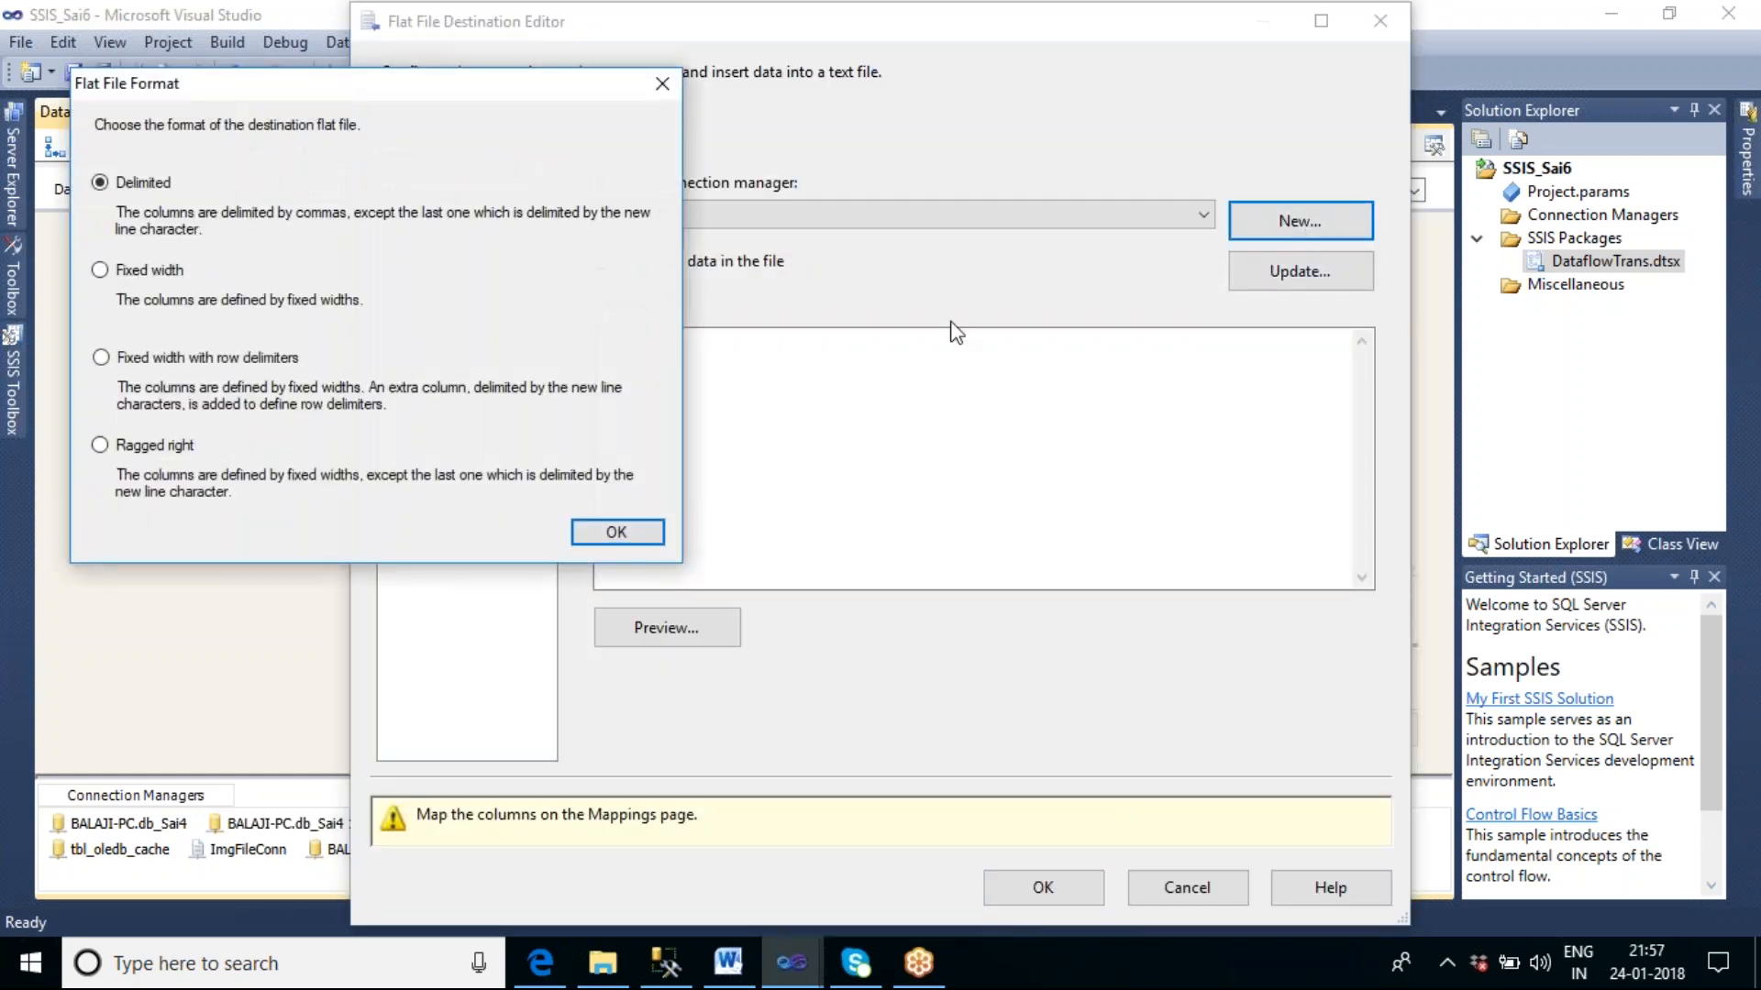
left_click(625, 530)
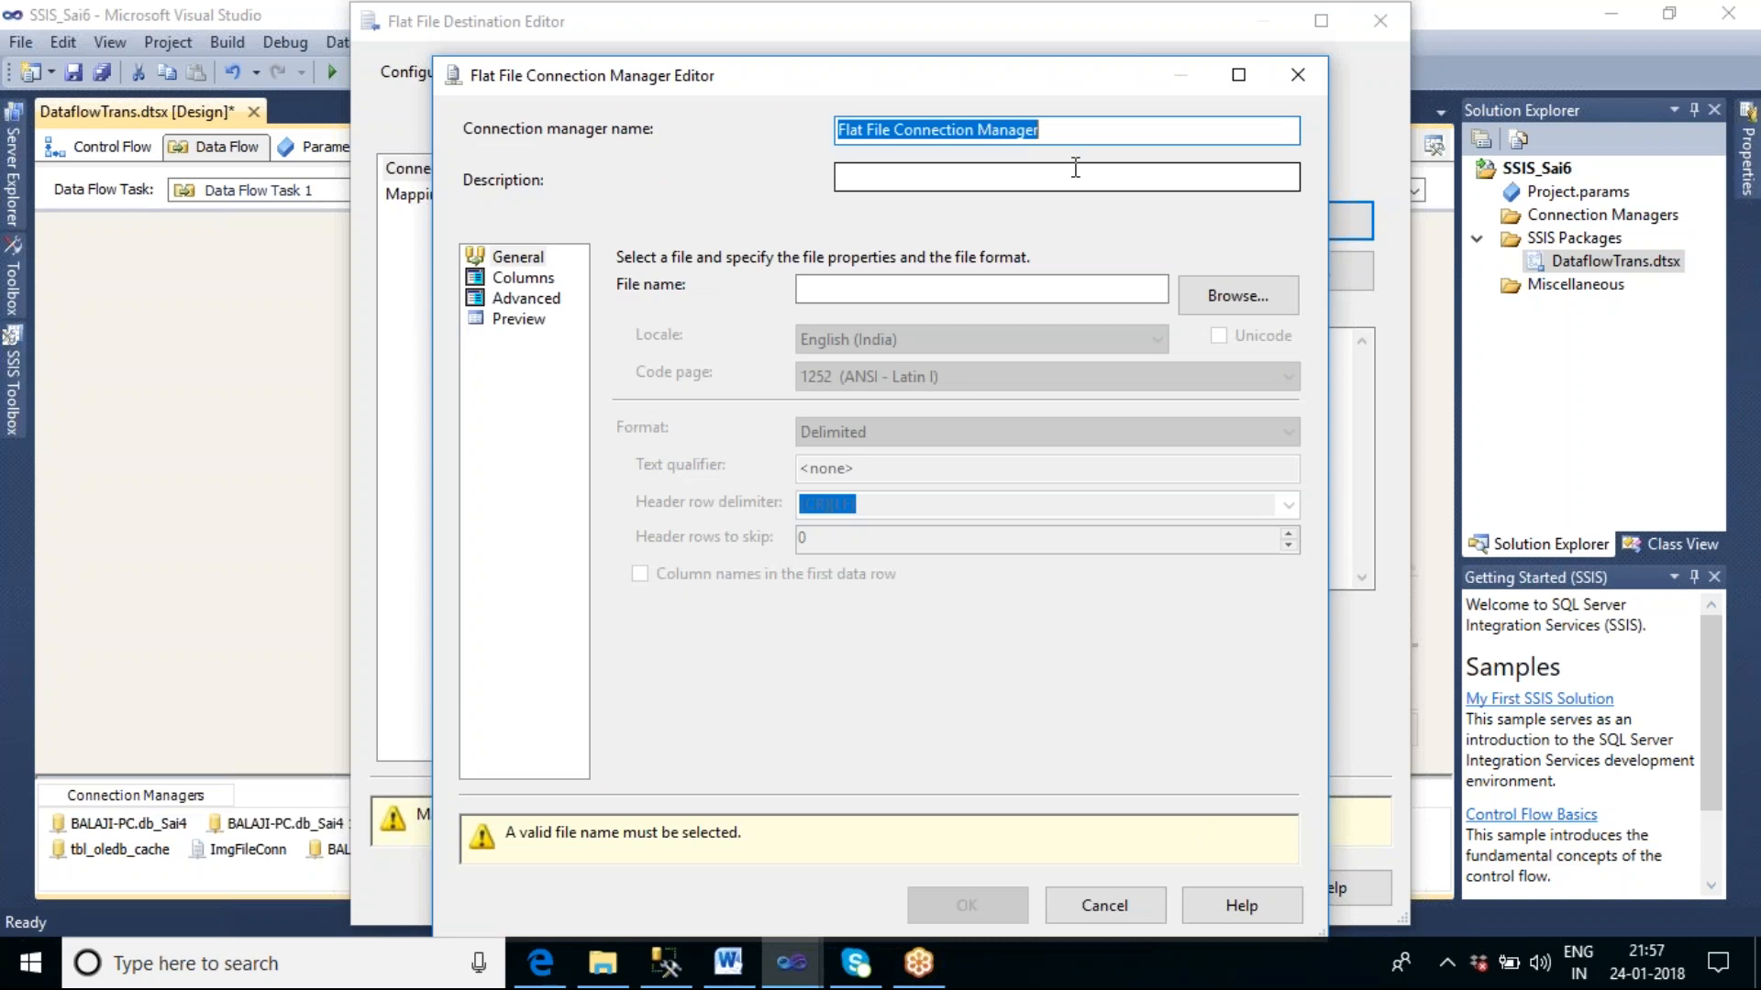
type("F")
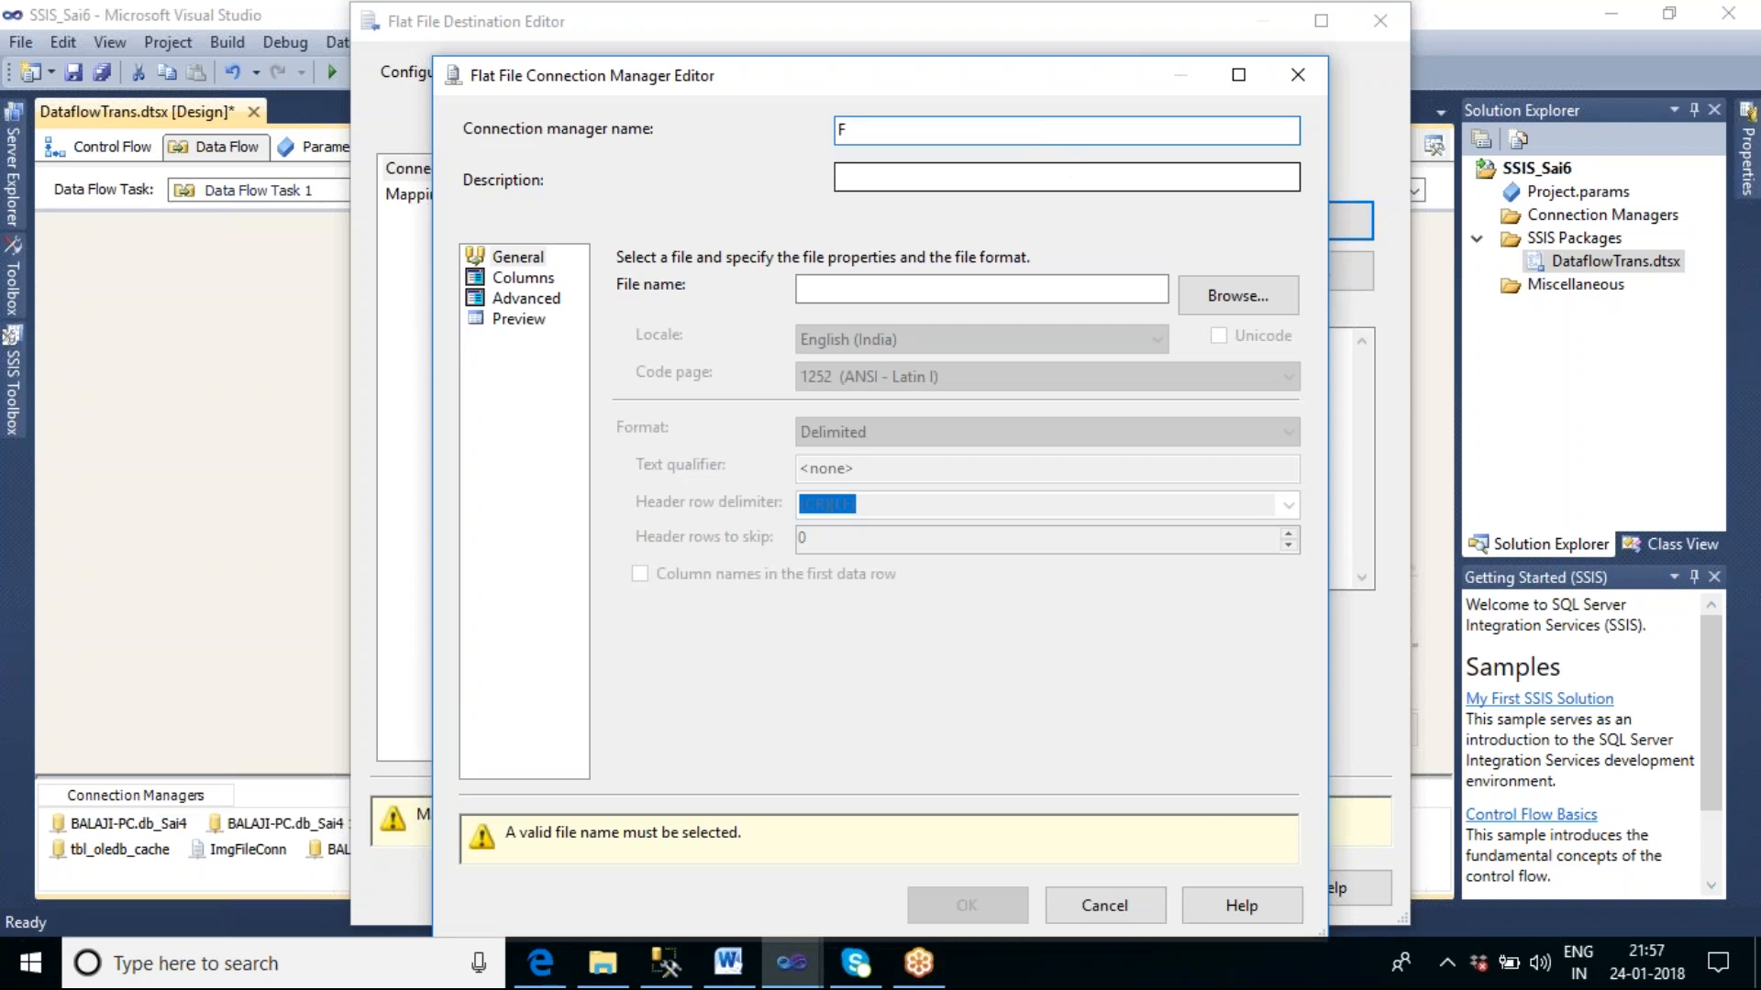
type("UZYGrp")
Step: Set the connection's output file to fuzzy_cities in the SSIS_Tharala folder on drive F
left_click(1246, 301)
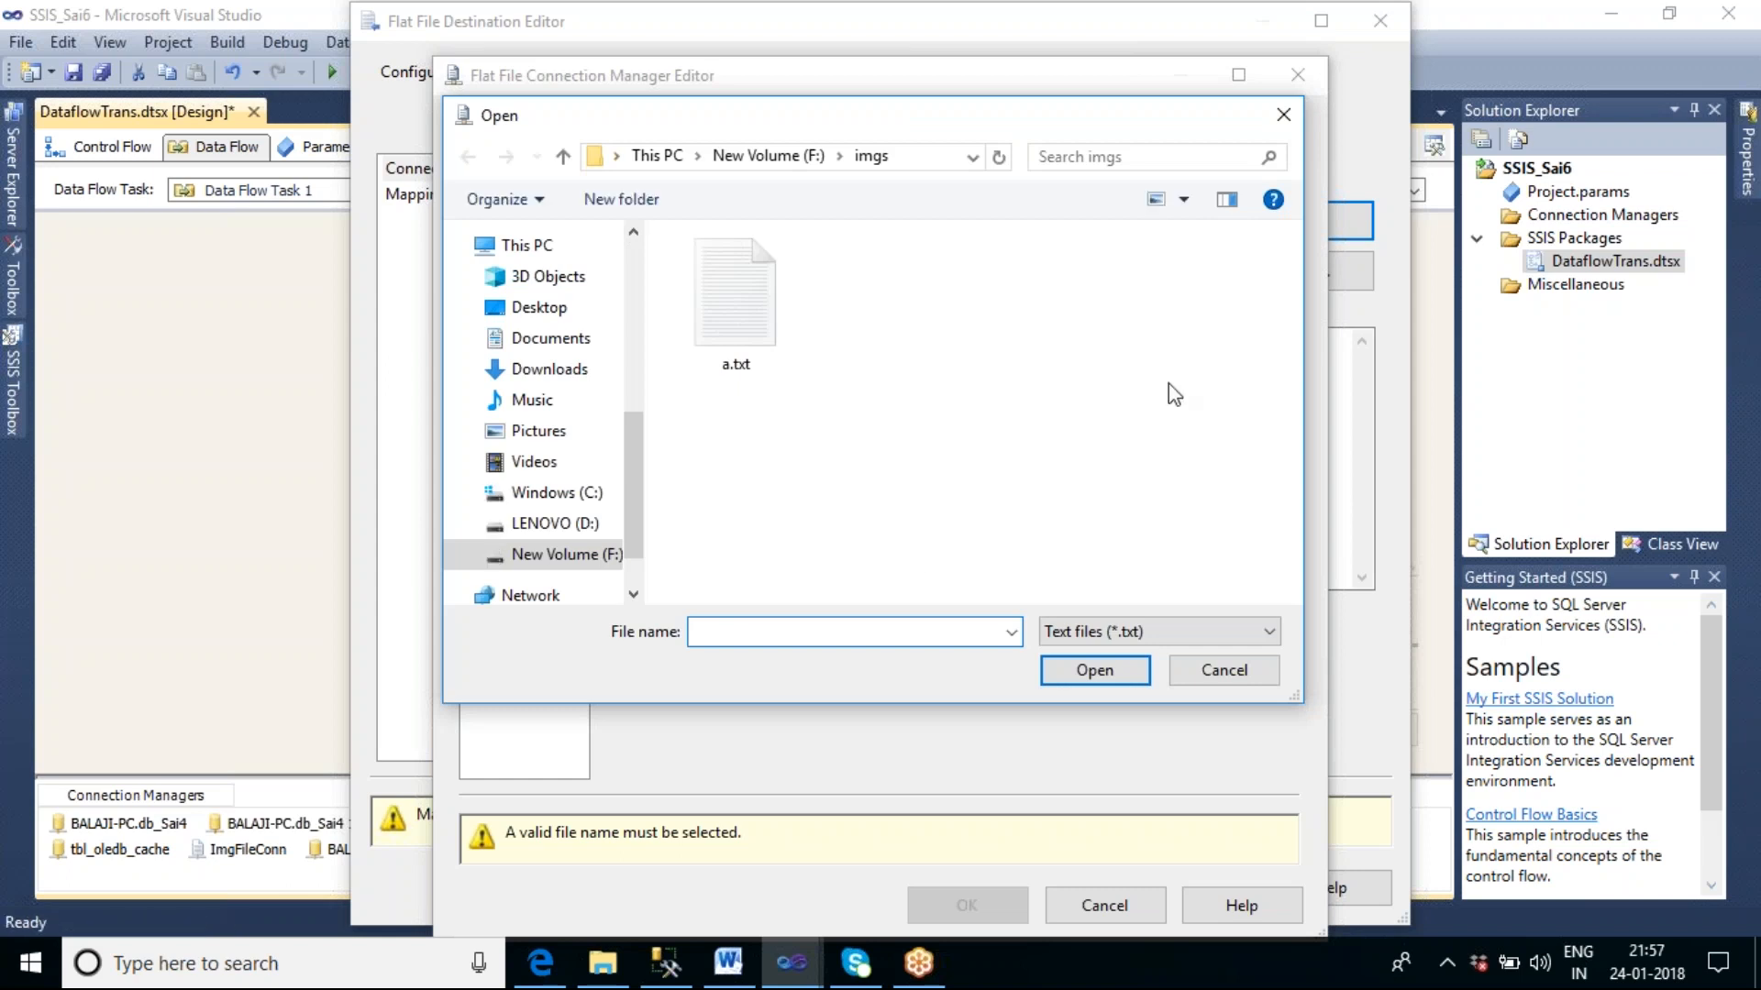
left_click(587, 560)
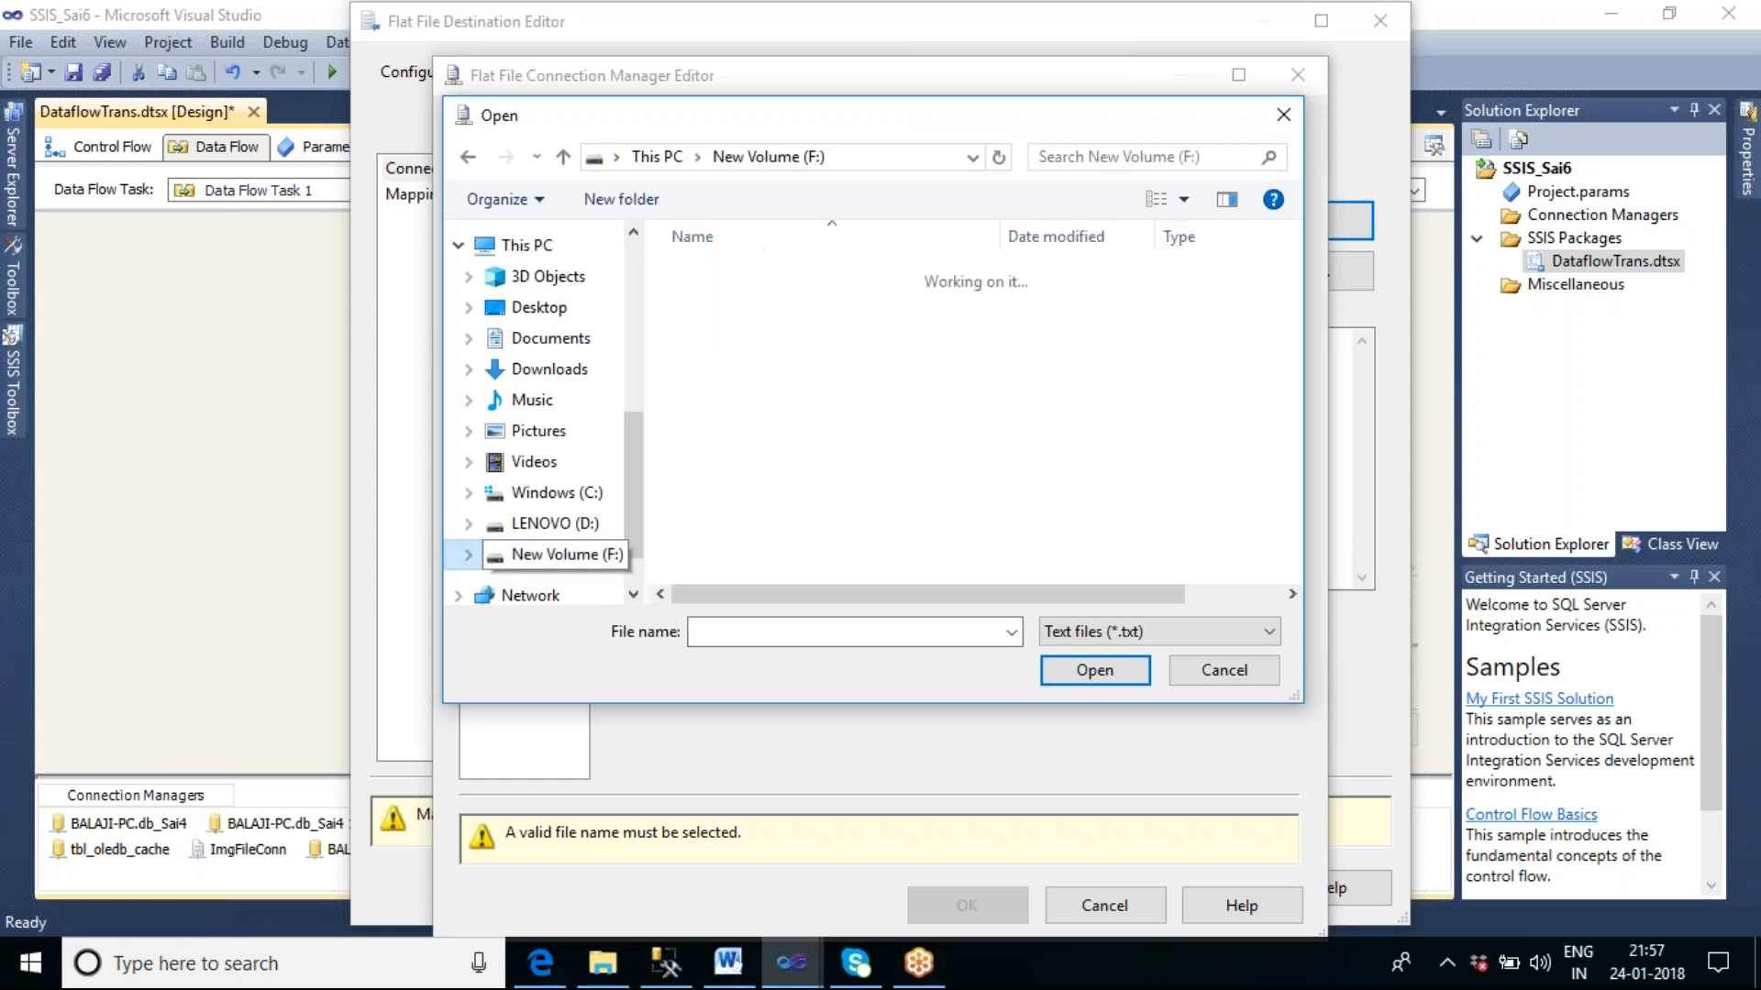
scroll(812, 347, "down", 4)
scroll(811, 347, "down", 12)
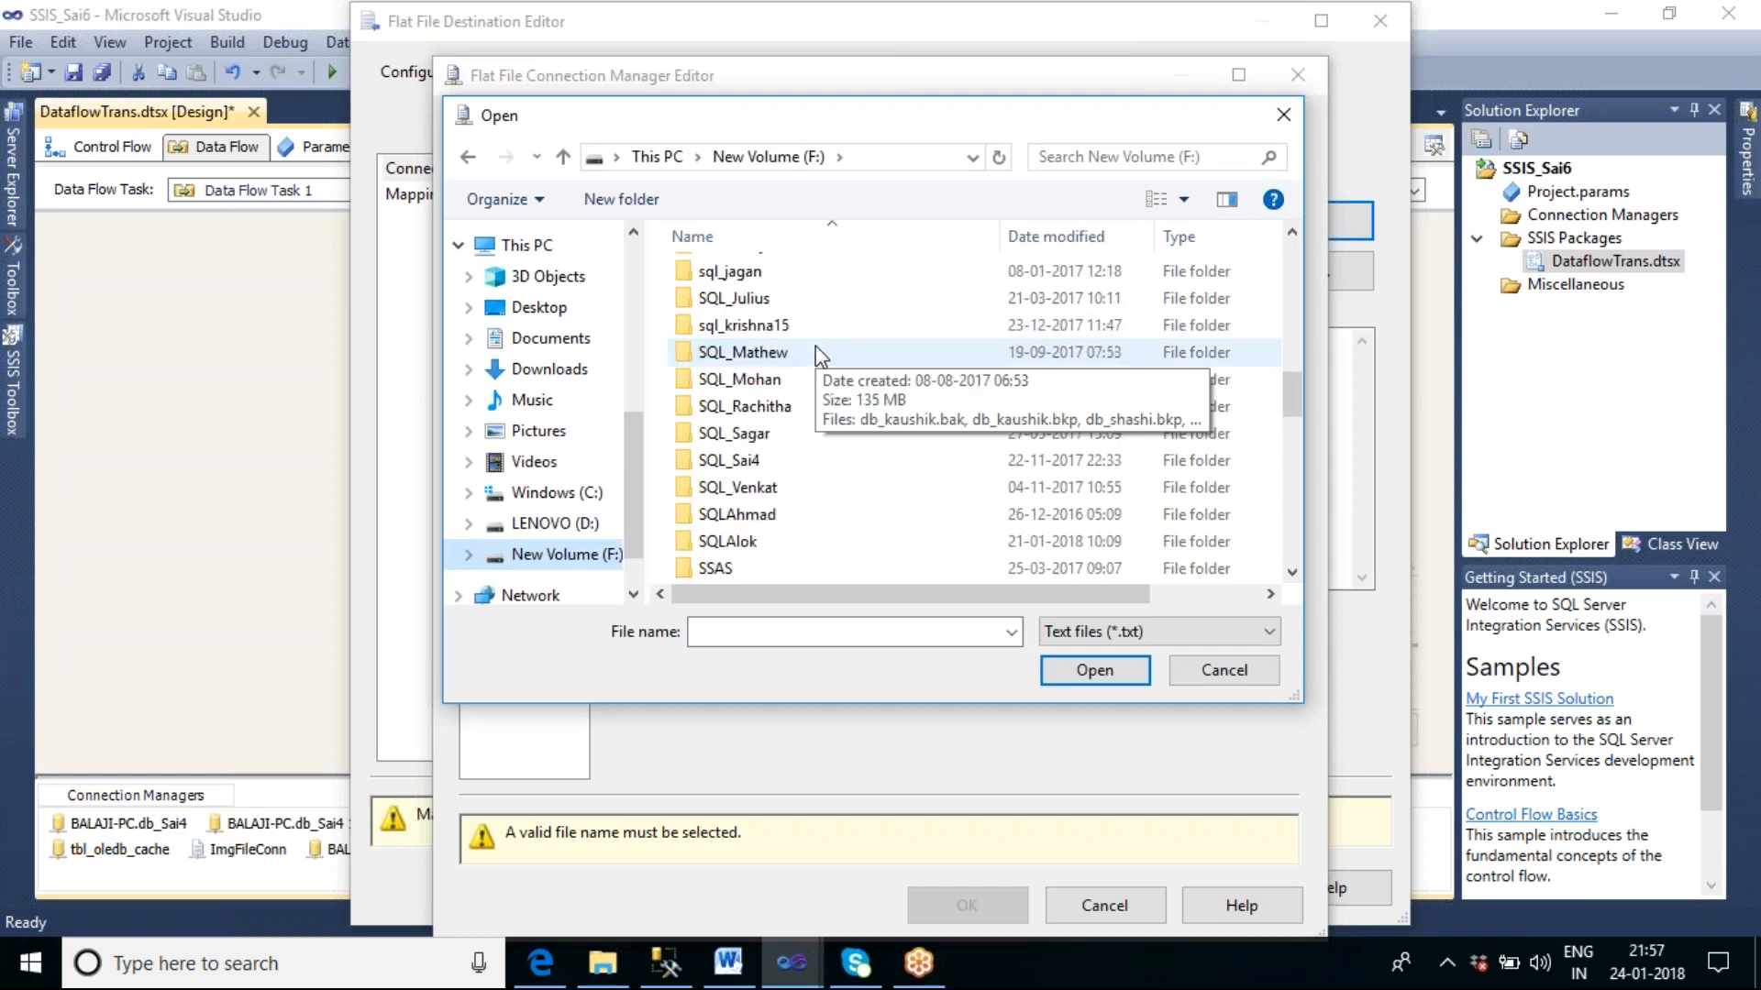
scroll(880, 477, "up", 1)
scroll(882, 478, "up", 1)
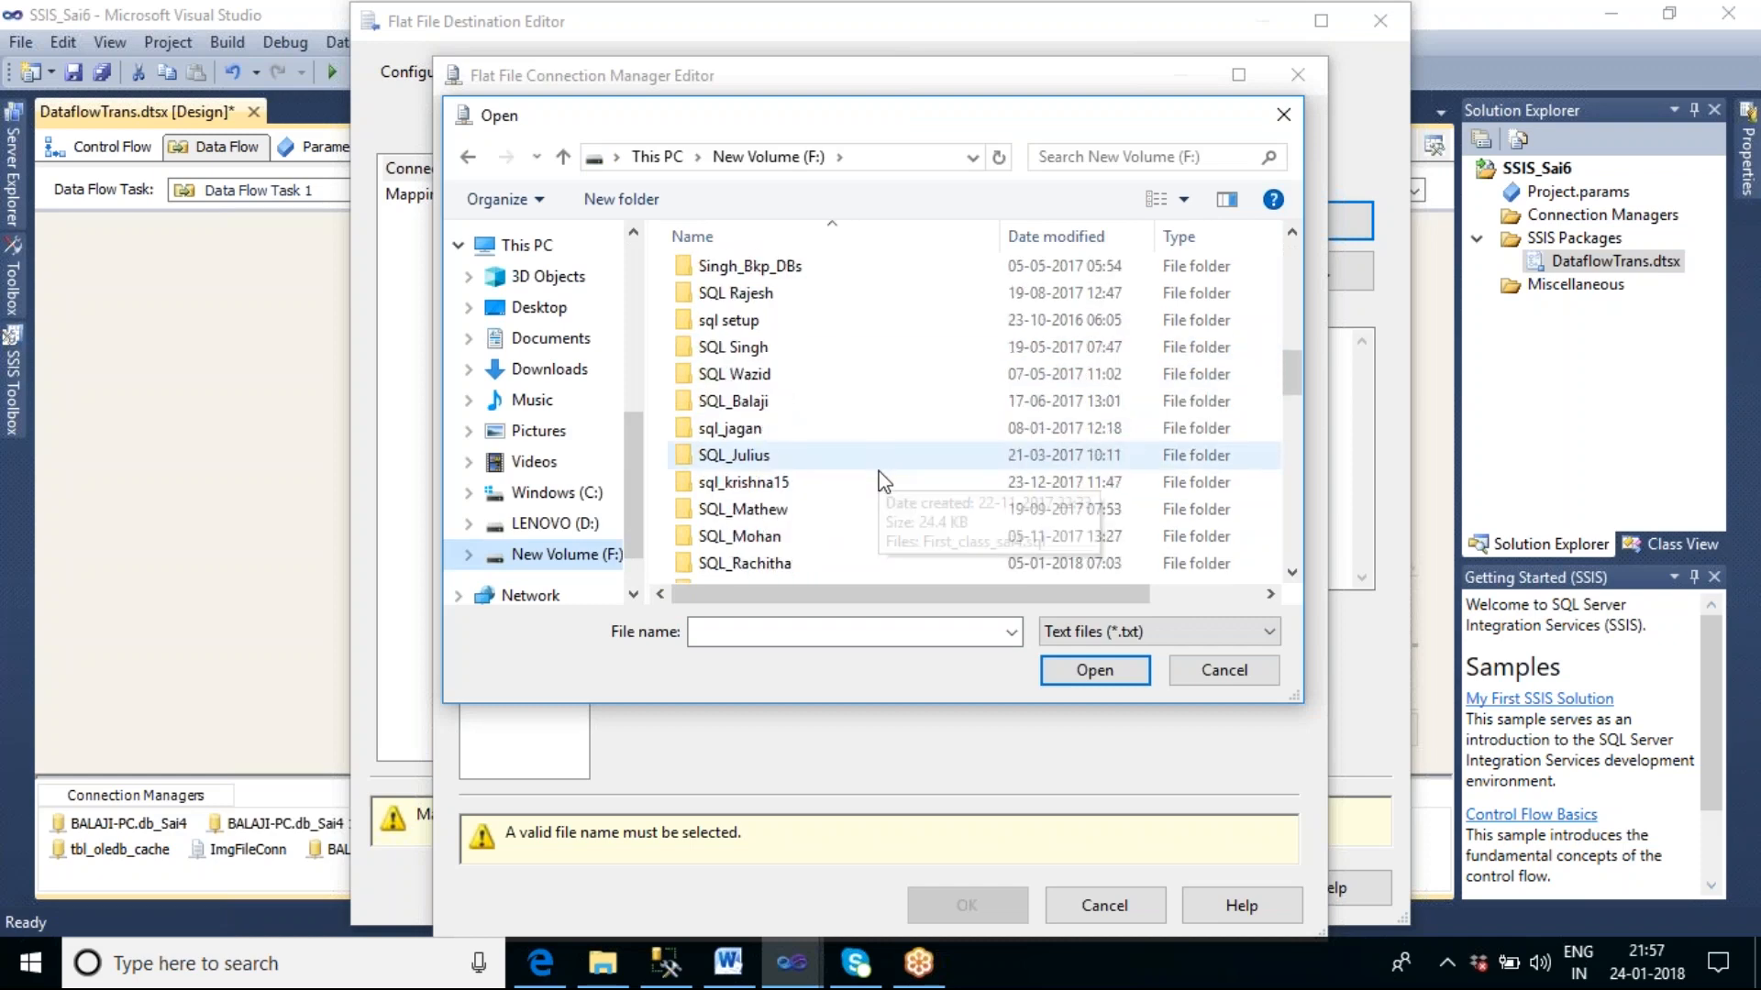
scroll(882, 482, "down", 6)
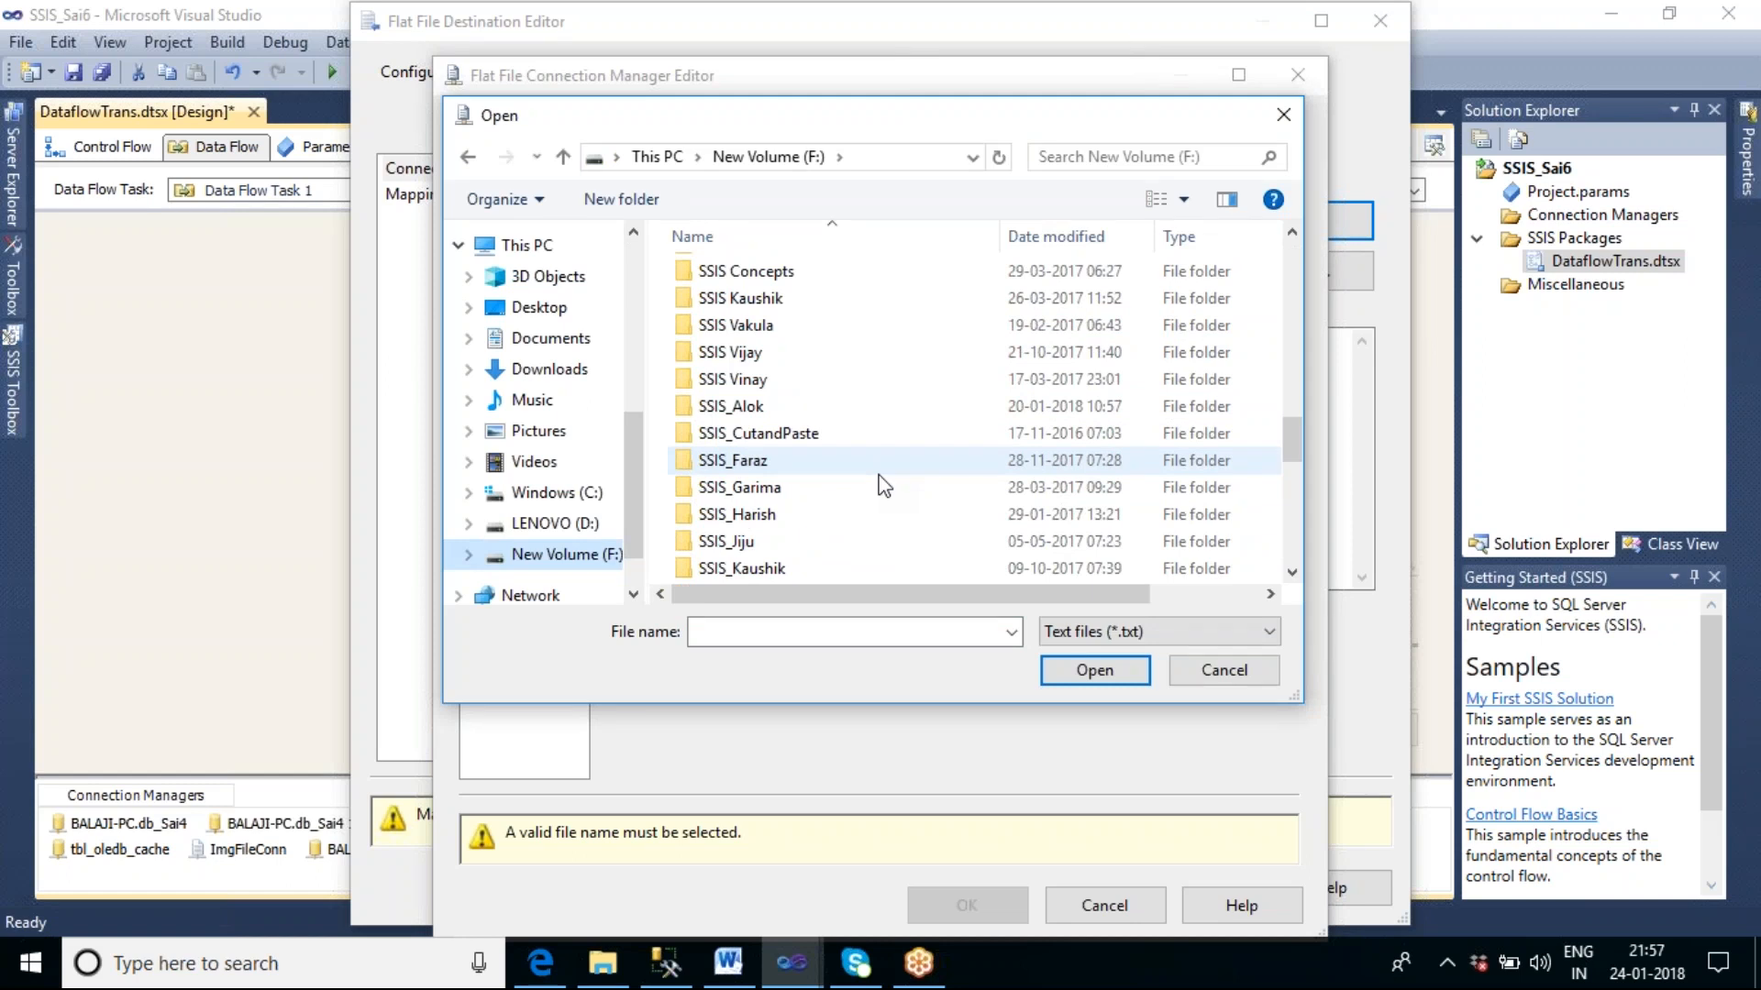
scroll(883, 486, "down", 5)
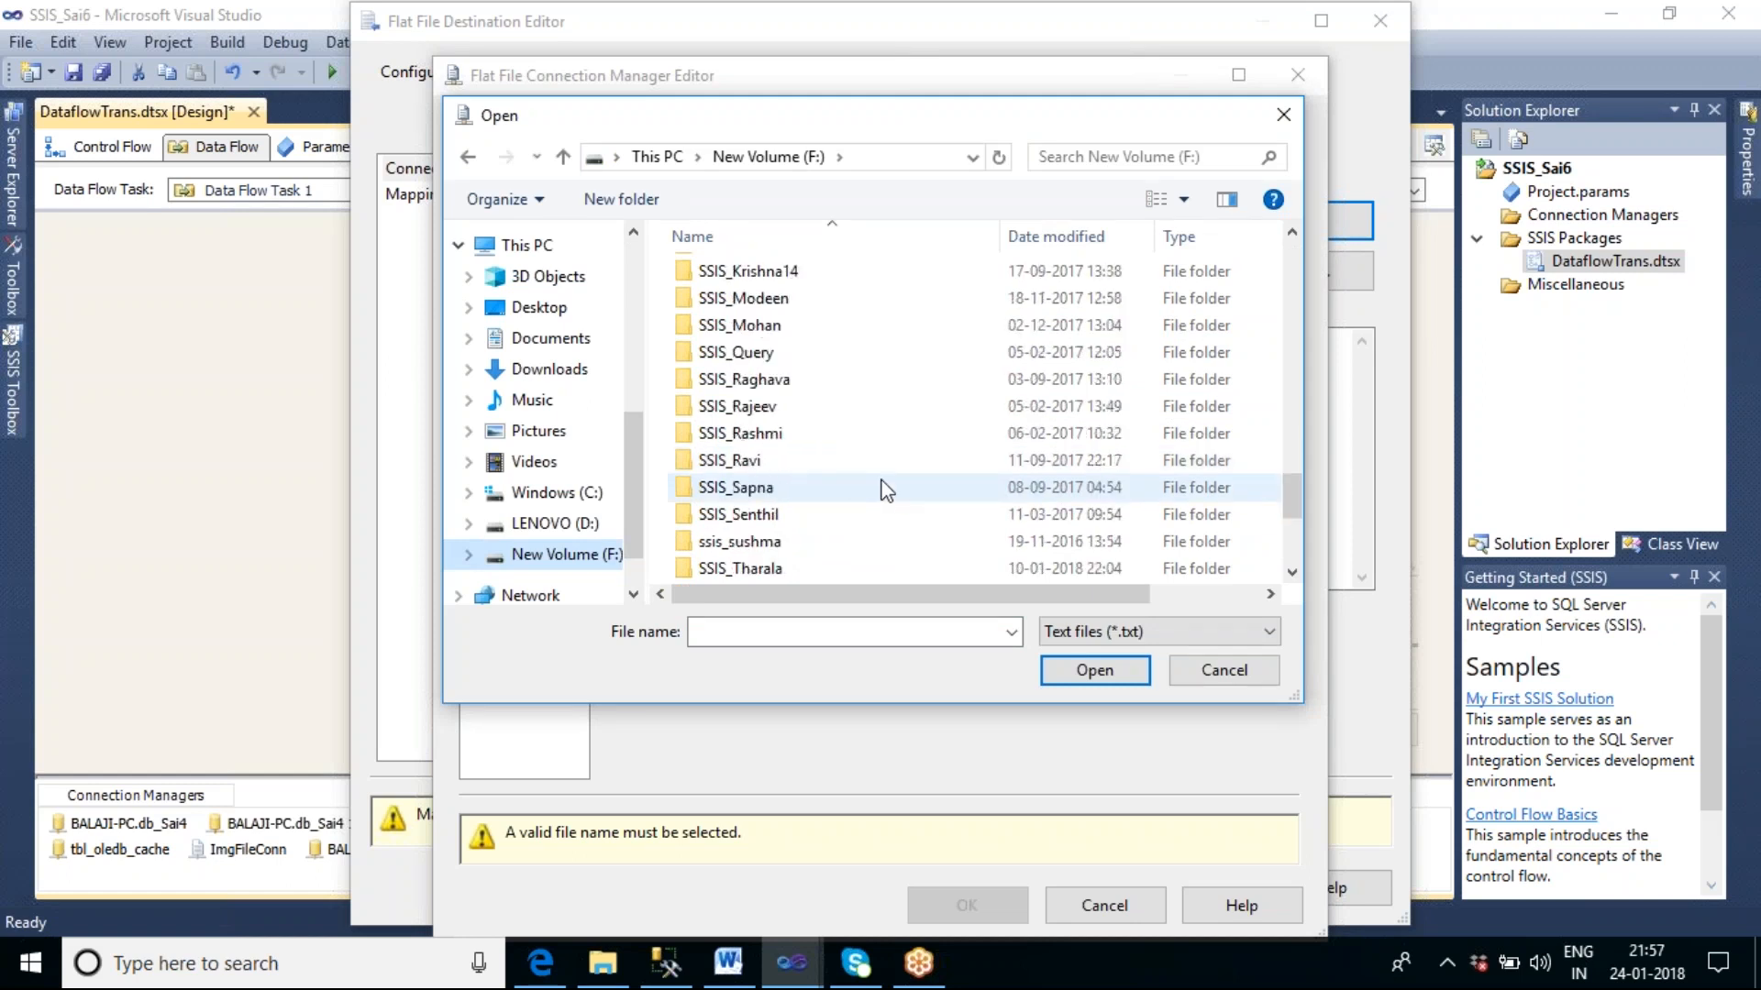
scroll(885, 490, "down", 1)
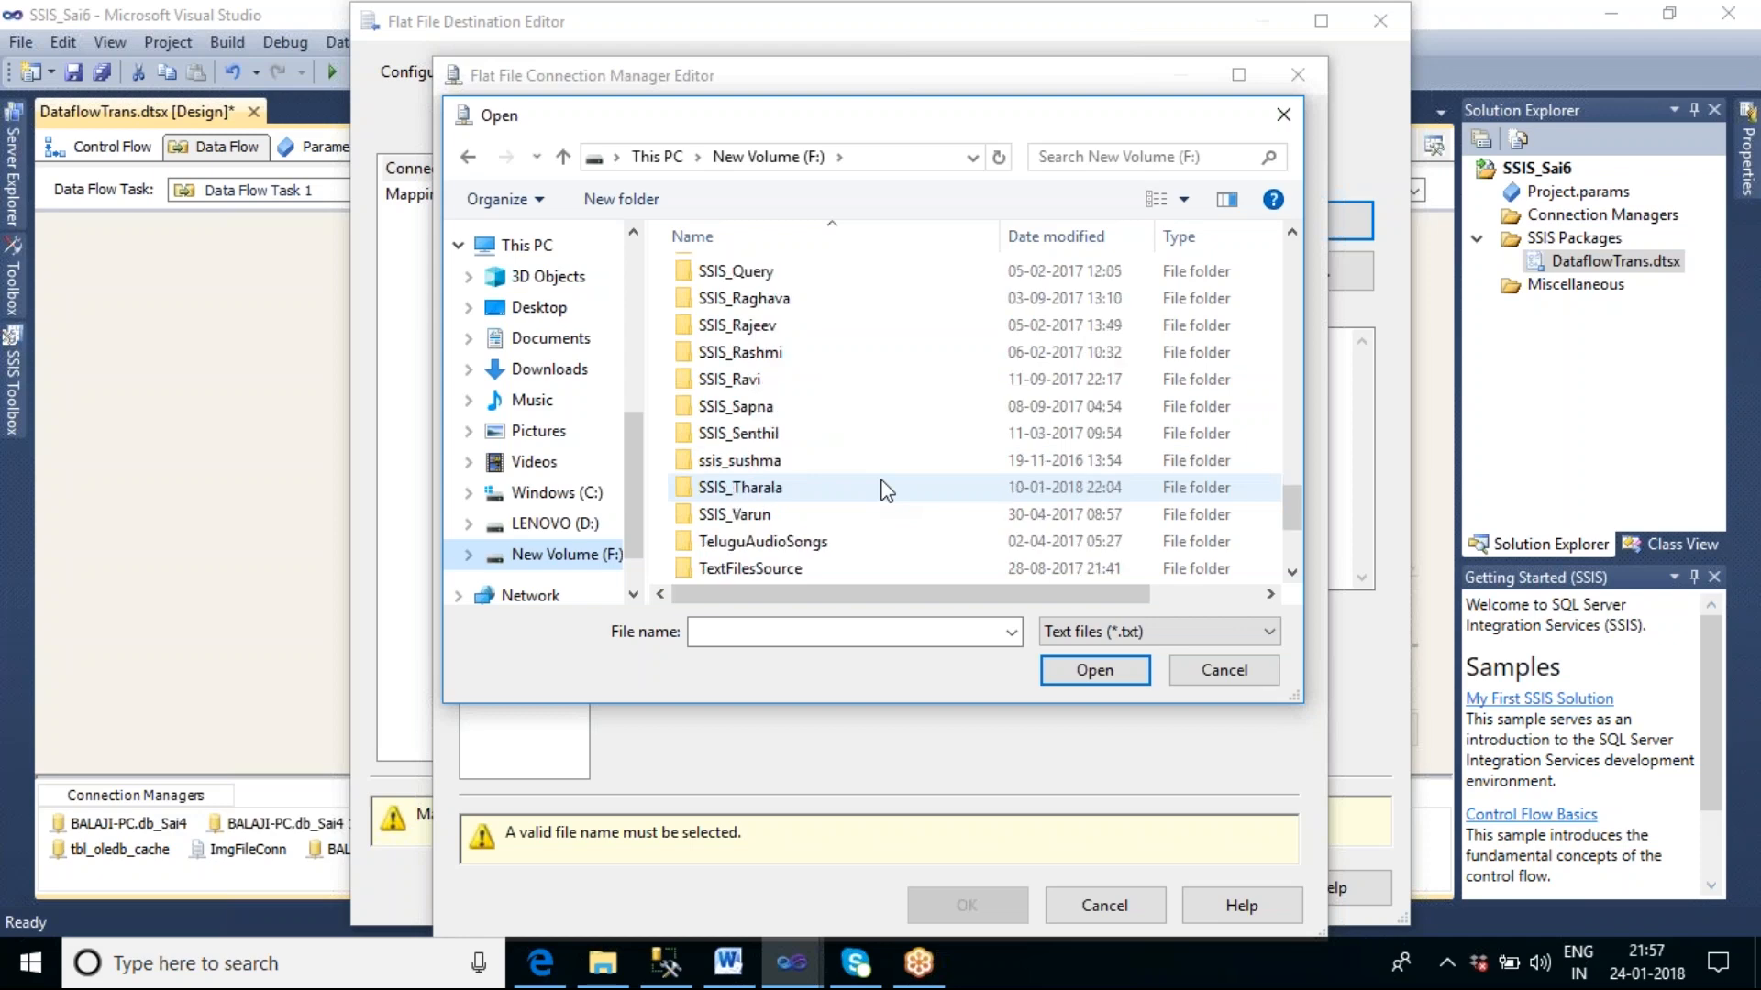
double_click(763, 487)
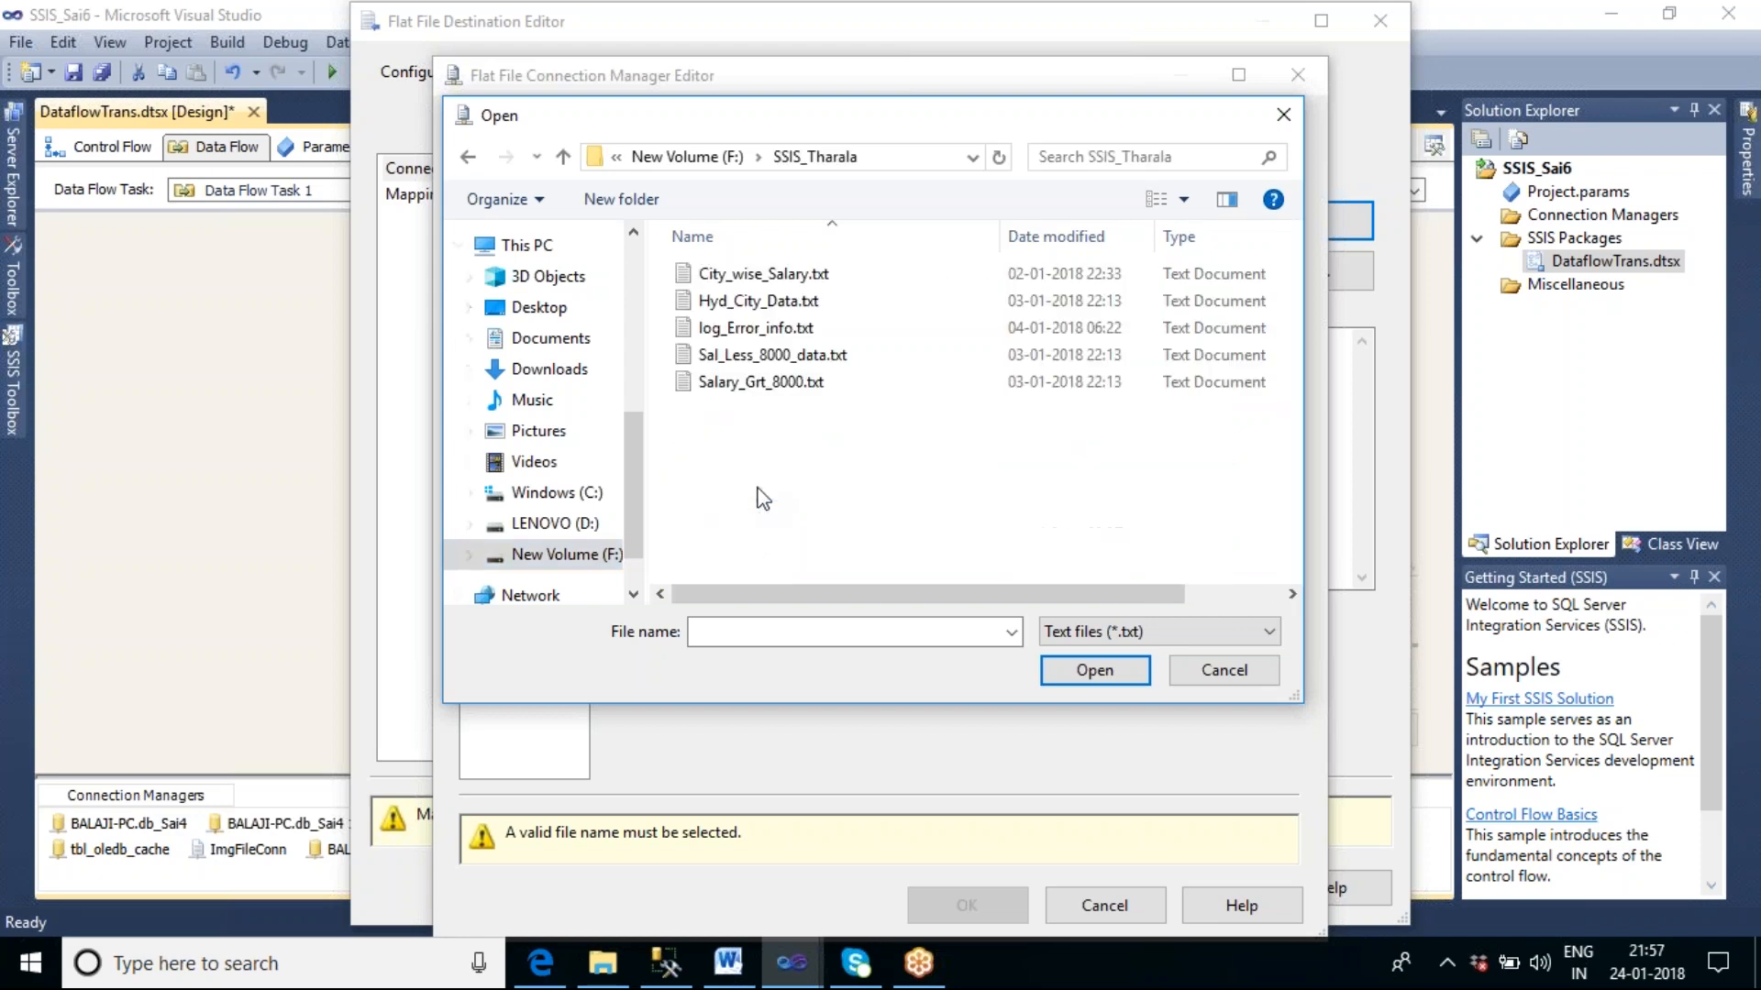
left_click(978, 630)
type("f")
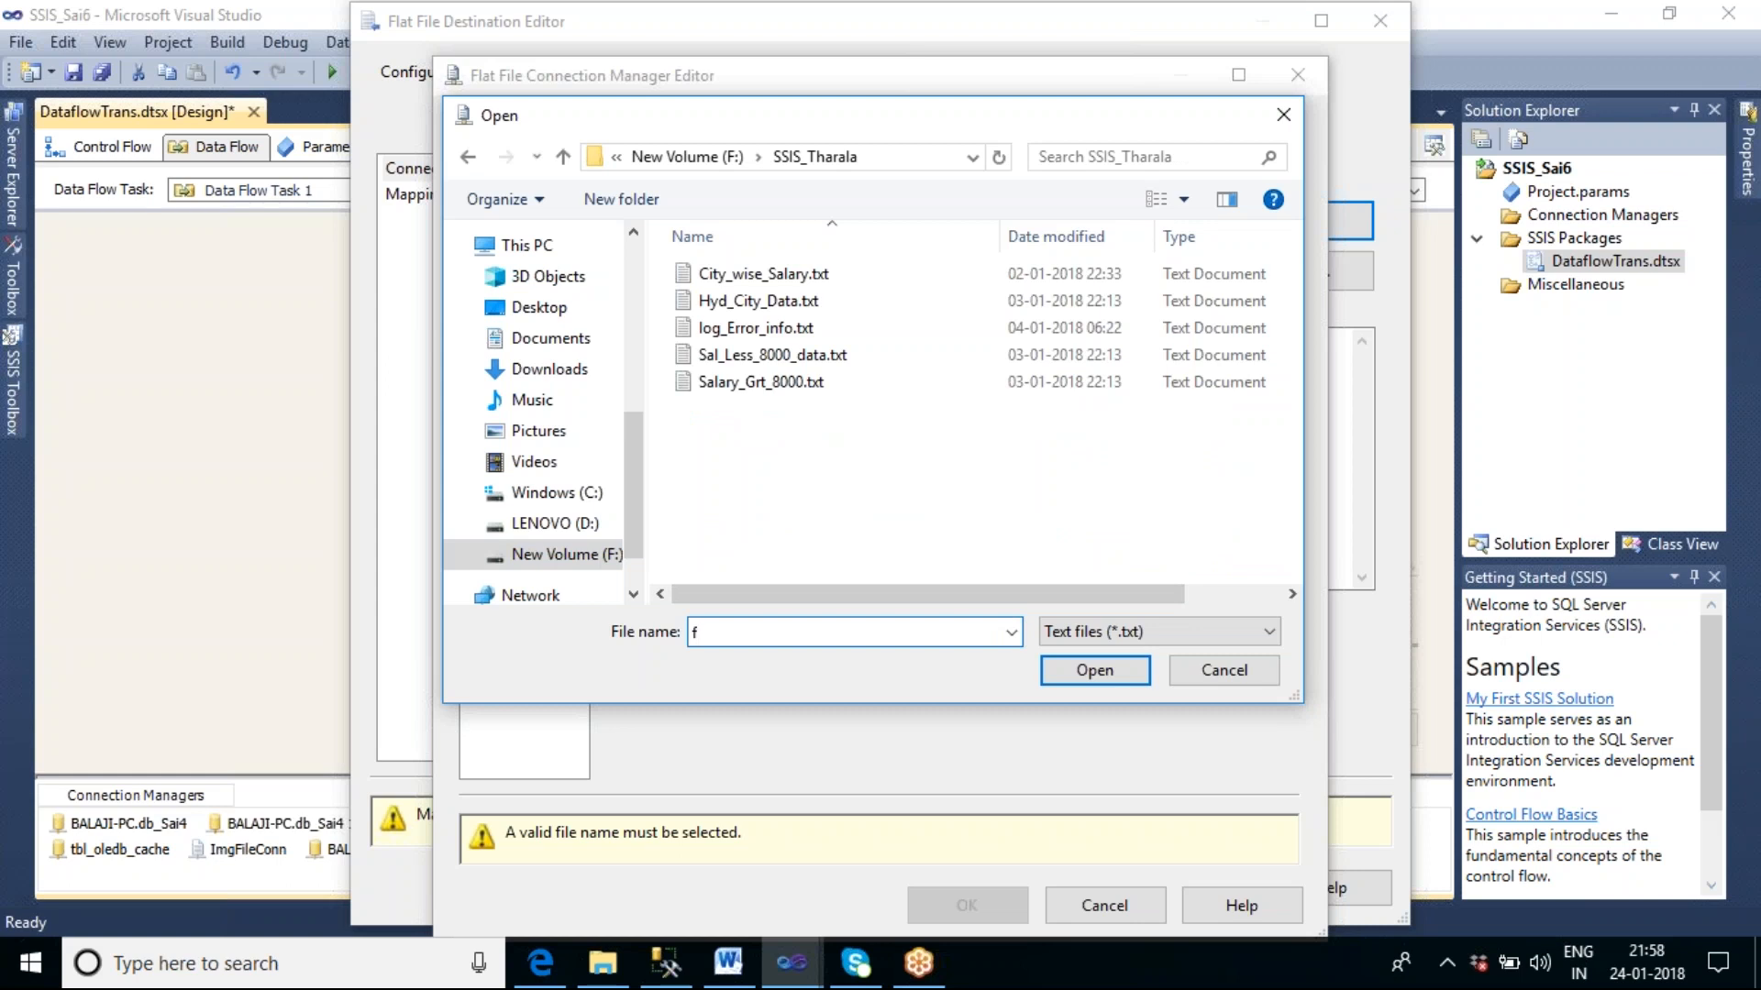
type("uzzy_cities")
left_click(1130, 677)
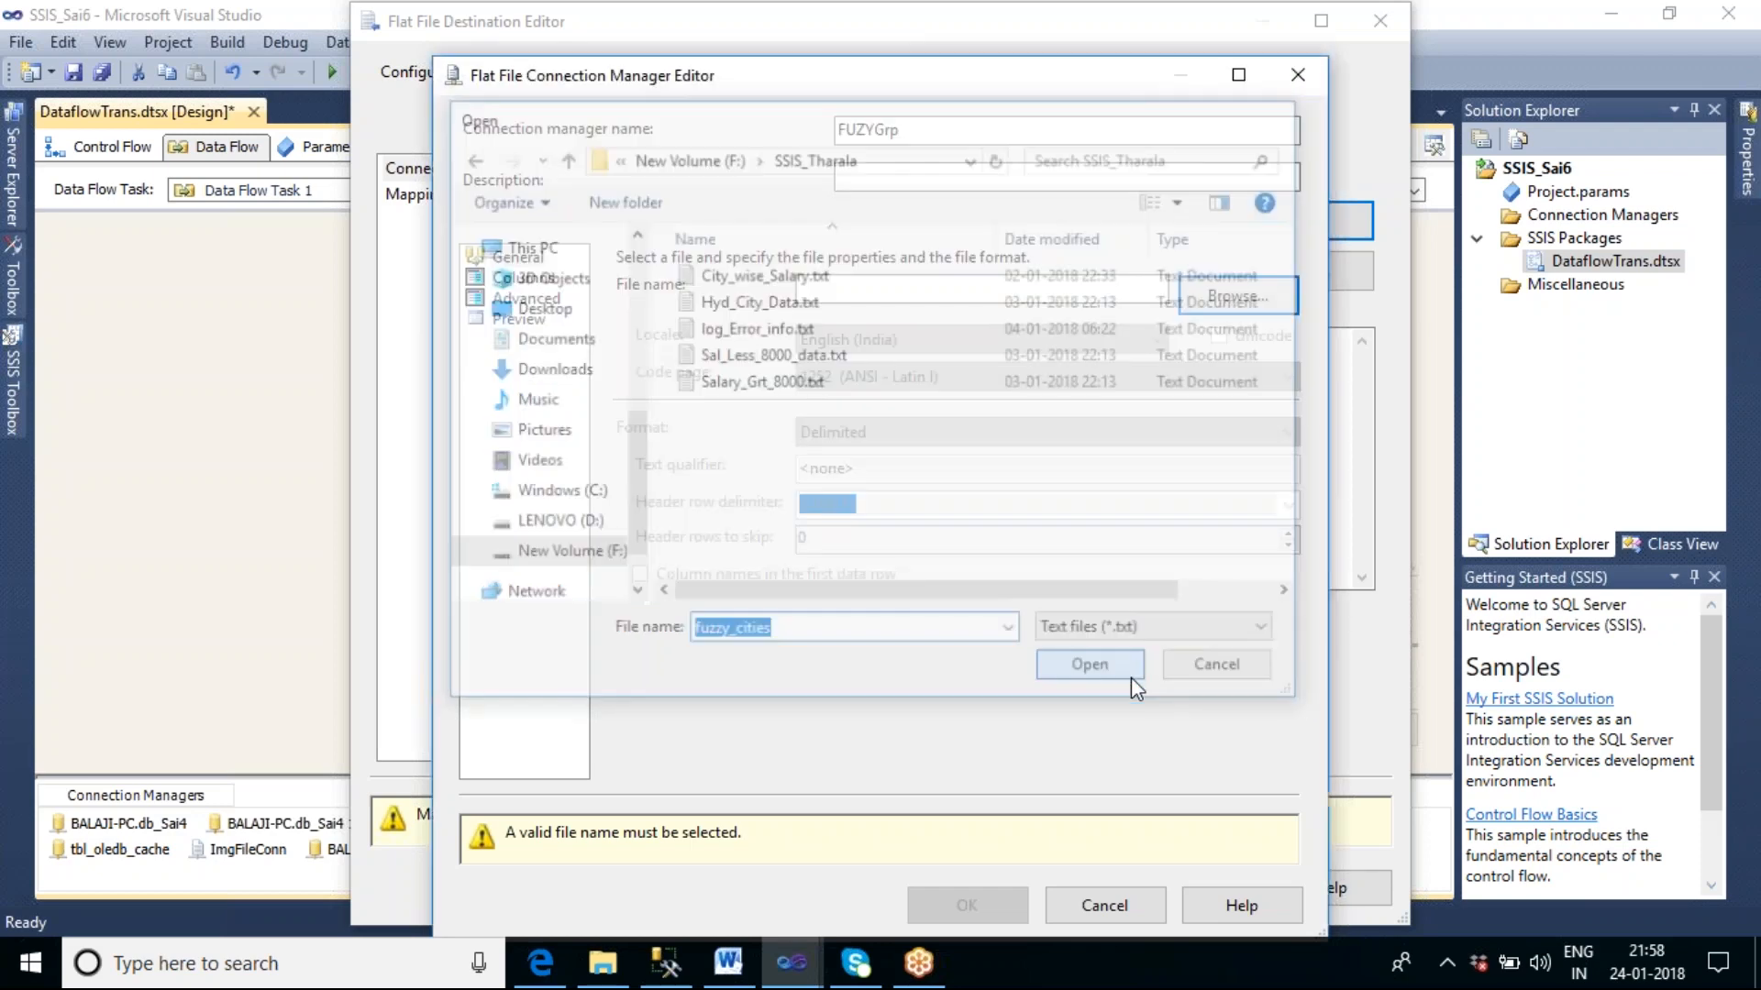
Step: Enable column names in the first data row, and accept the Flat File Destination's default column mappings
left_click(640, 575)
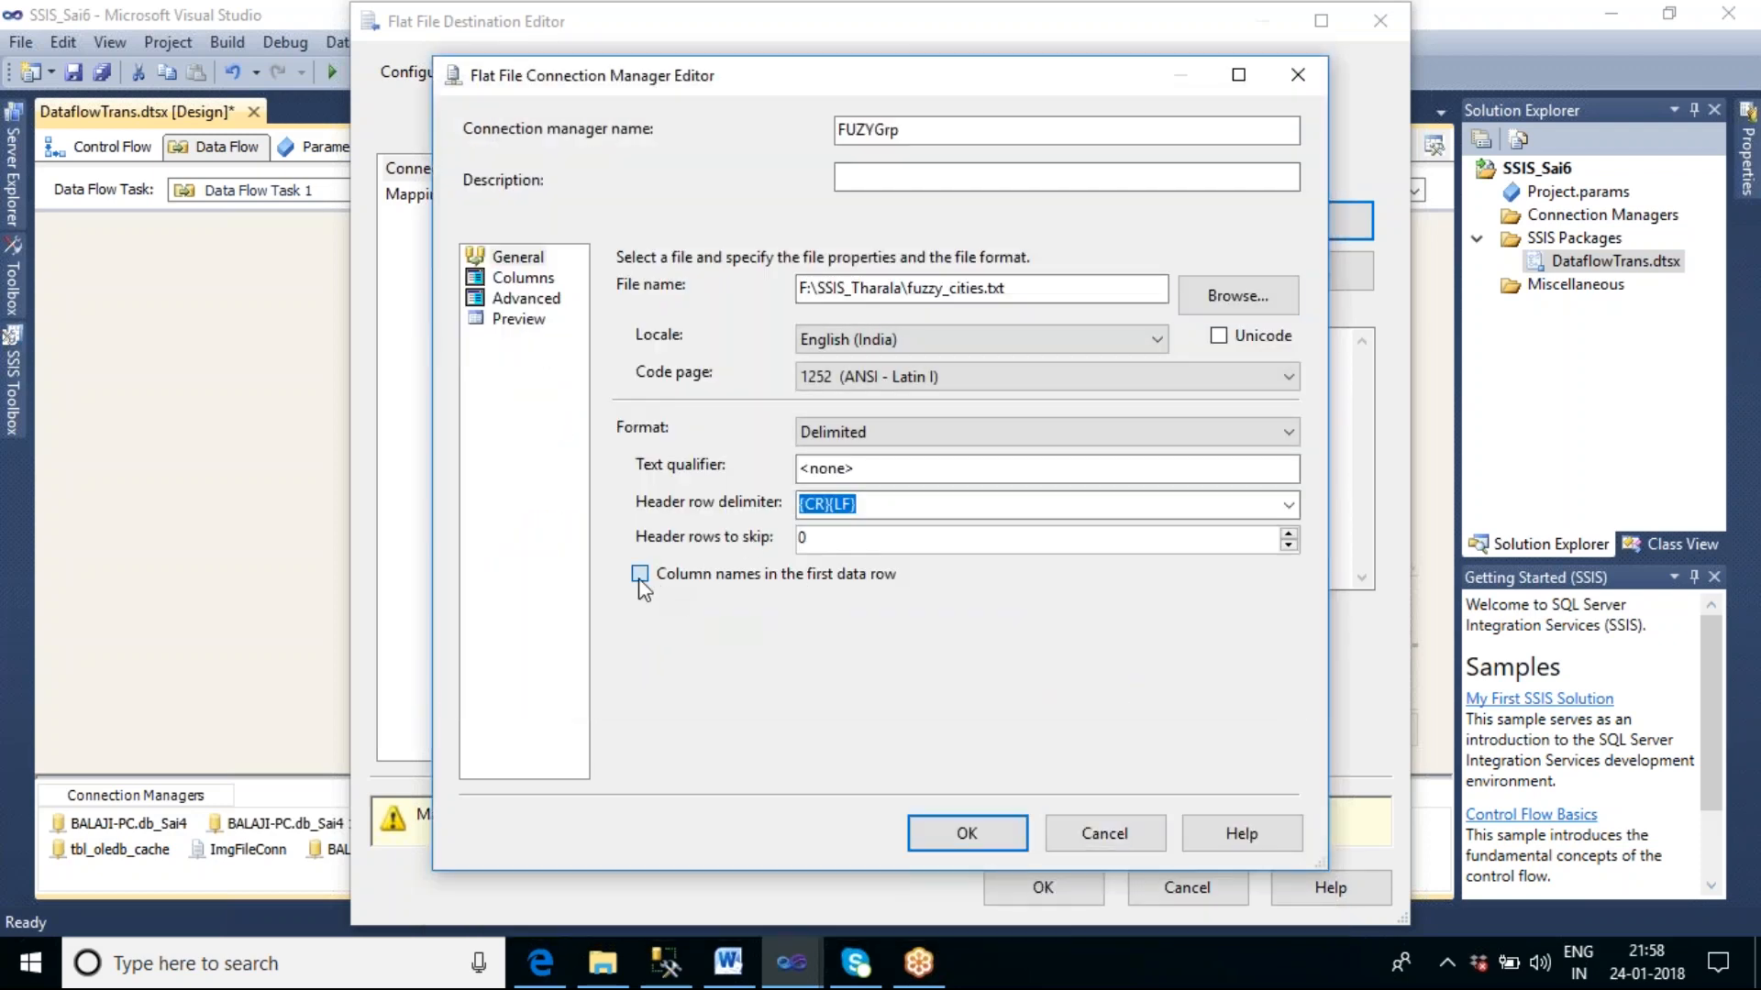
left_click(958, 832)
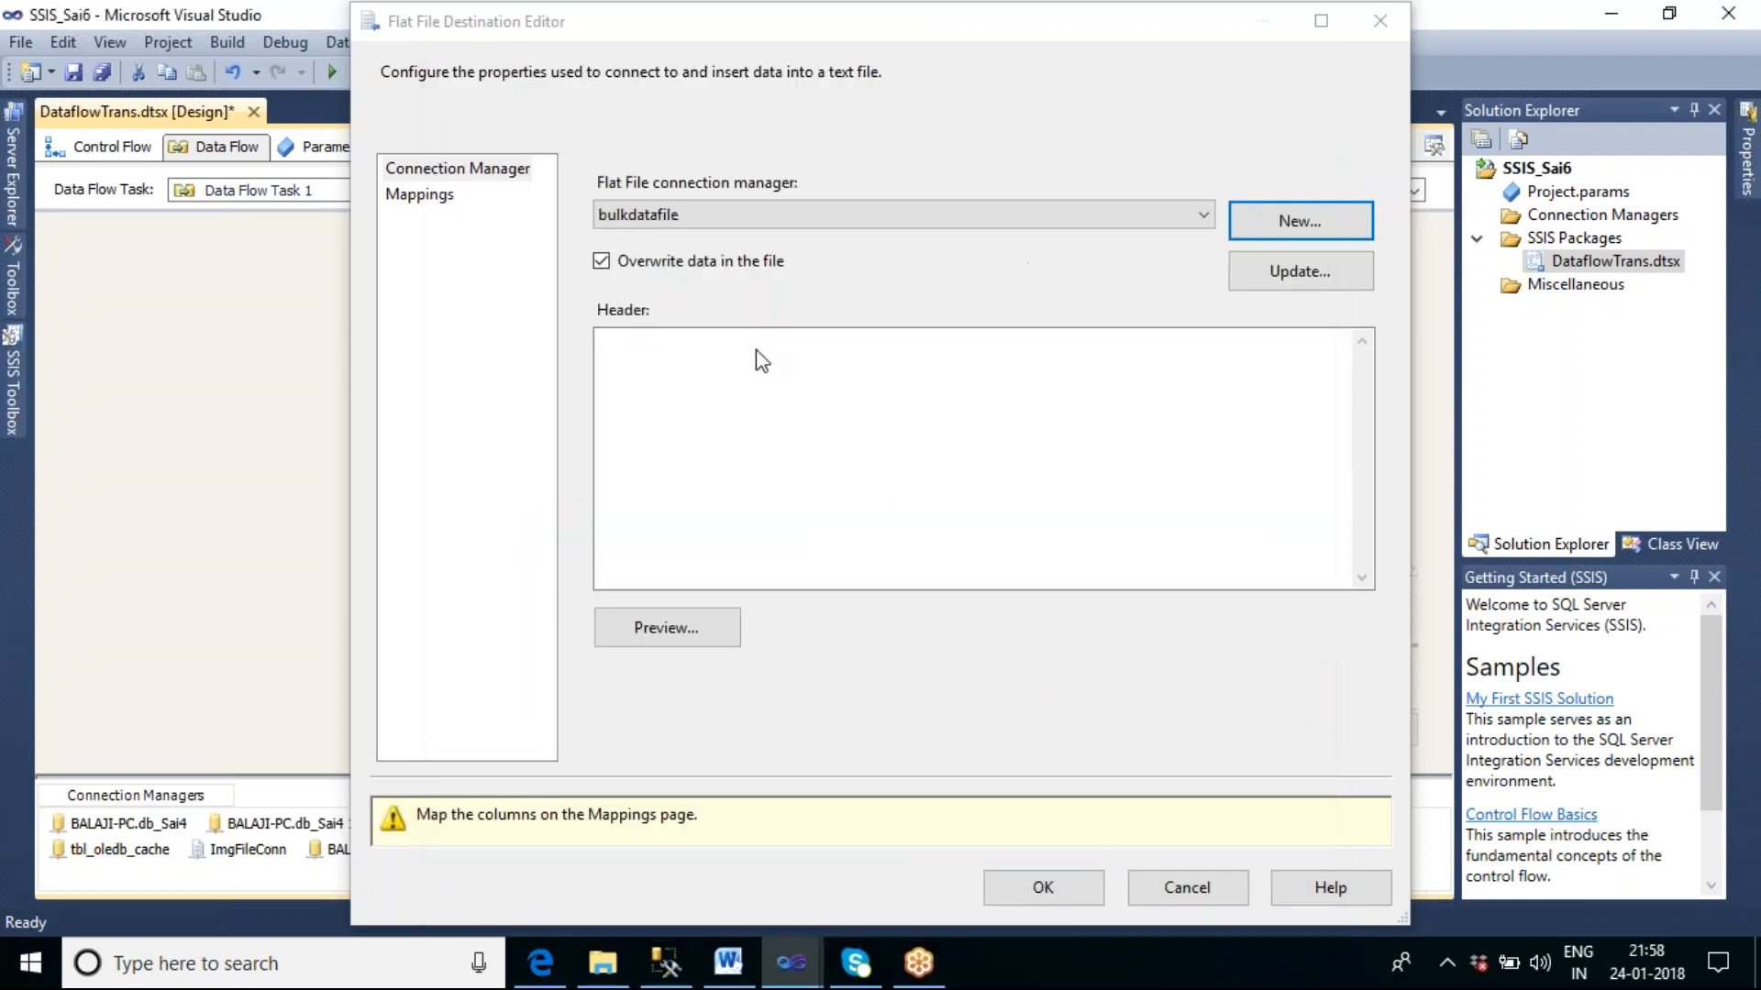
left_click(448, 206)
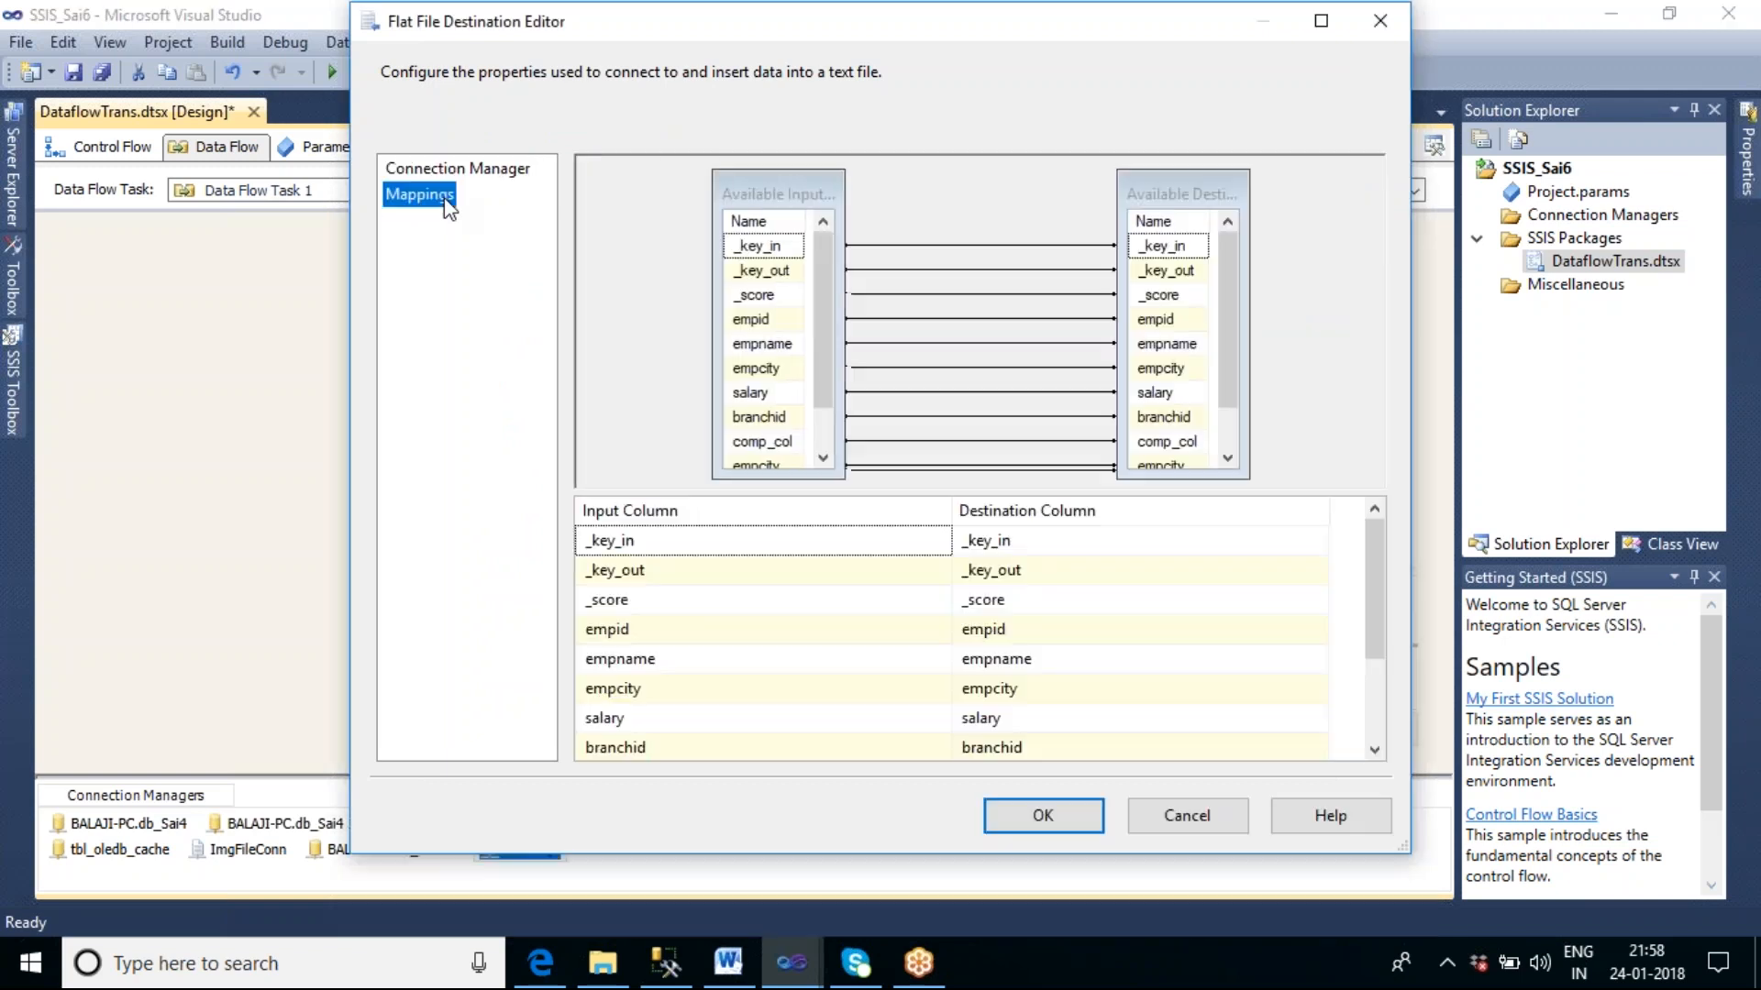
left_click(1075, 827)
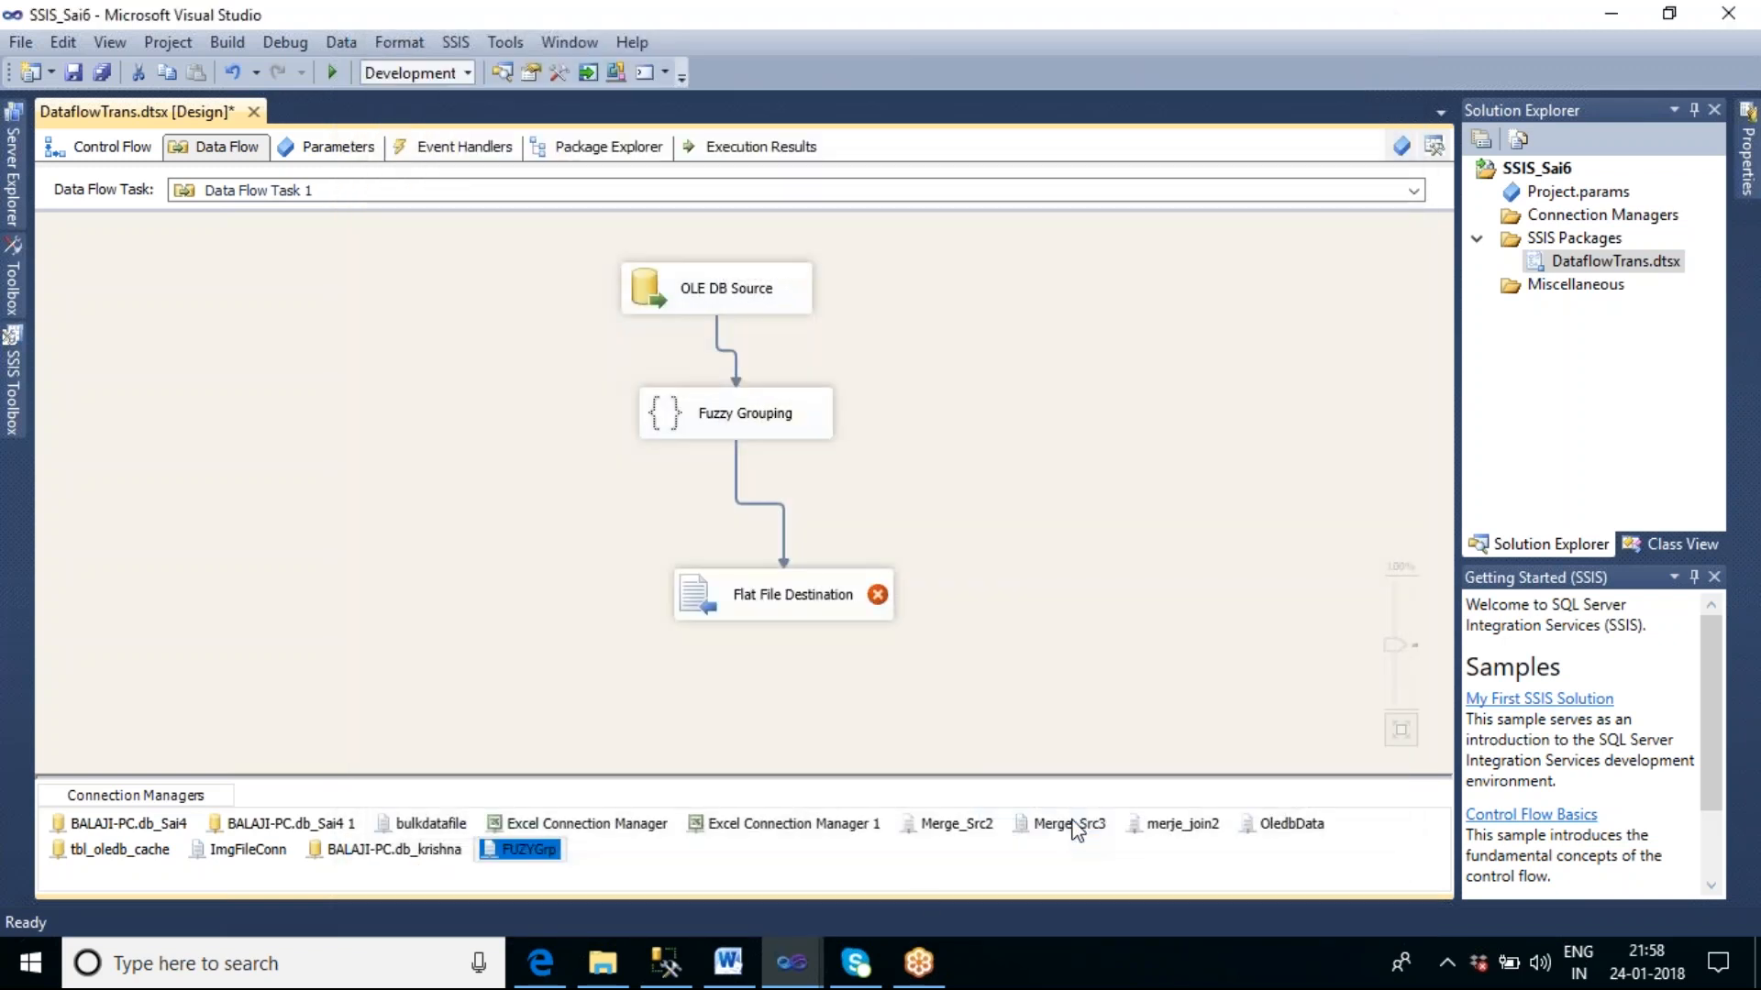
Step: Execute Data Flow Task 1 with the Flat File Destination attached, and stop the run
right_click(942, 360)
left_click(1038, 500)
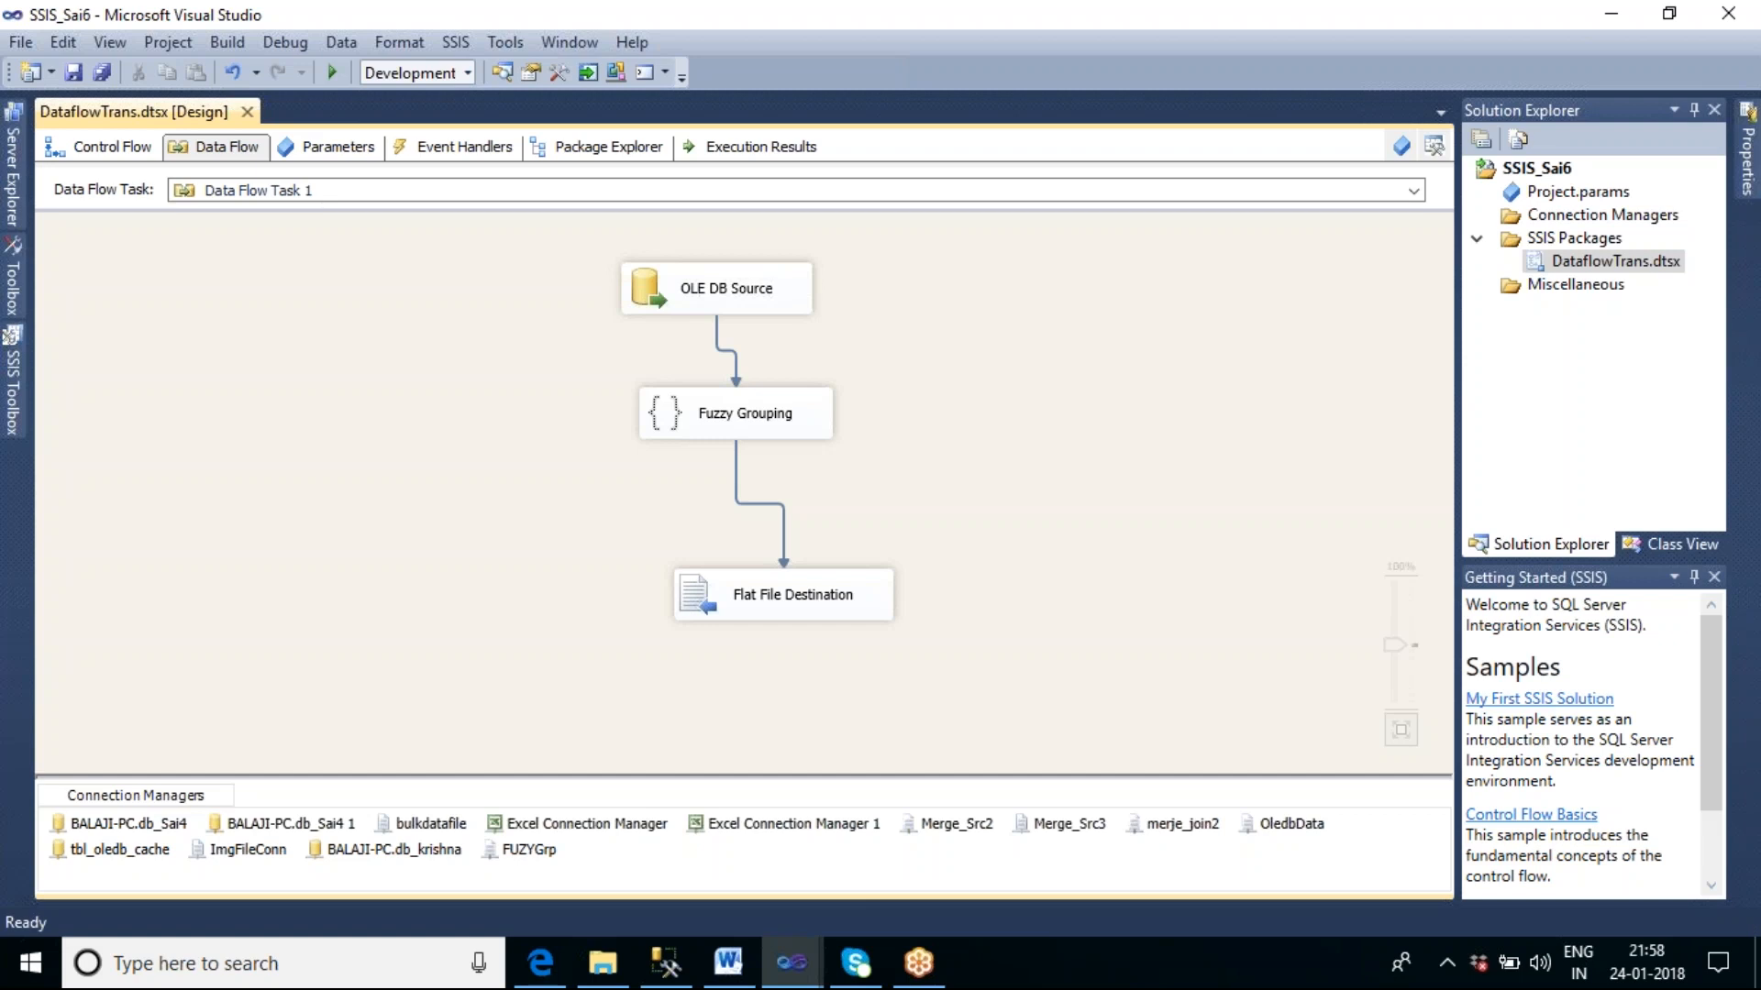
key("F5")
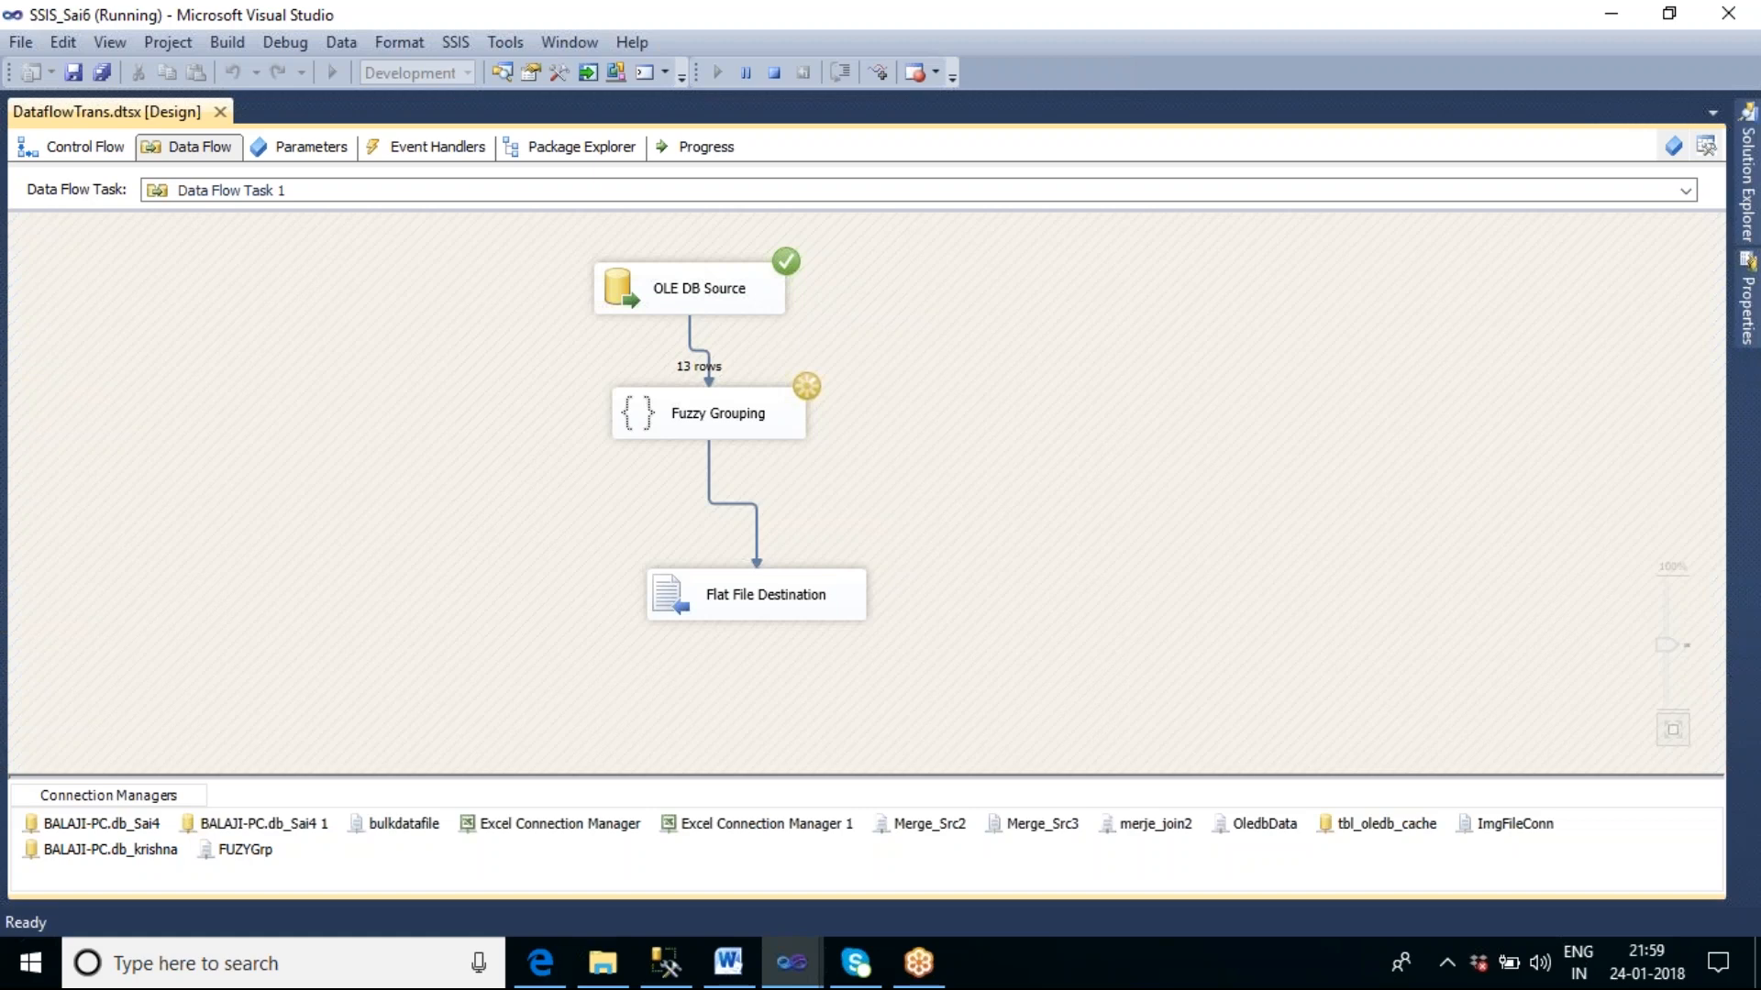
left_click(774, 73)
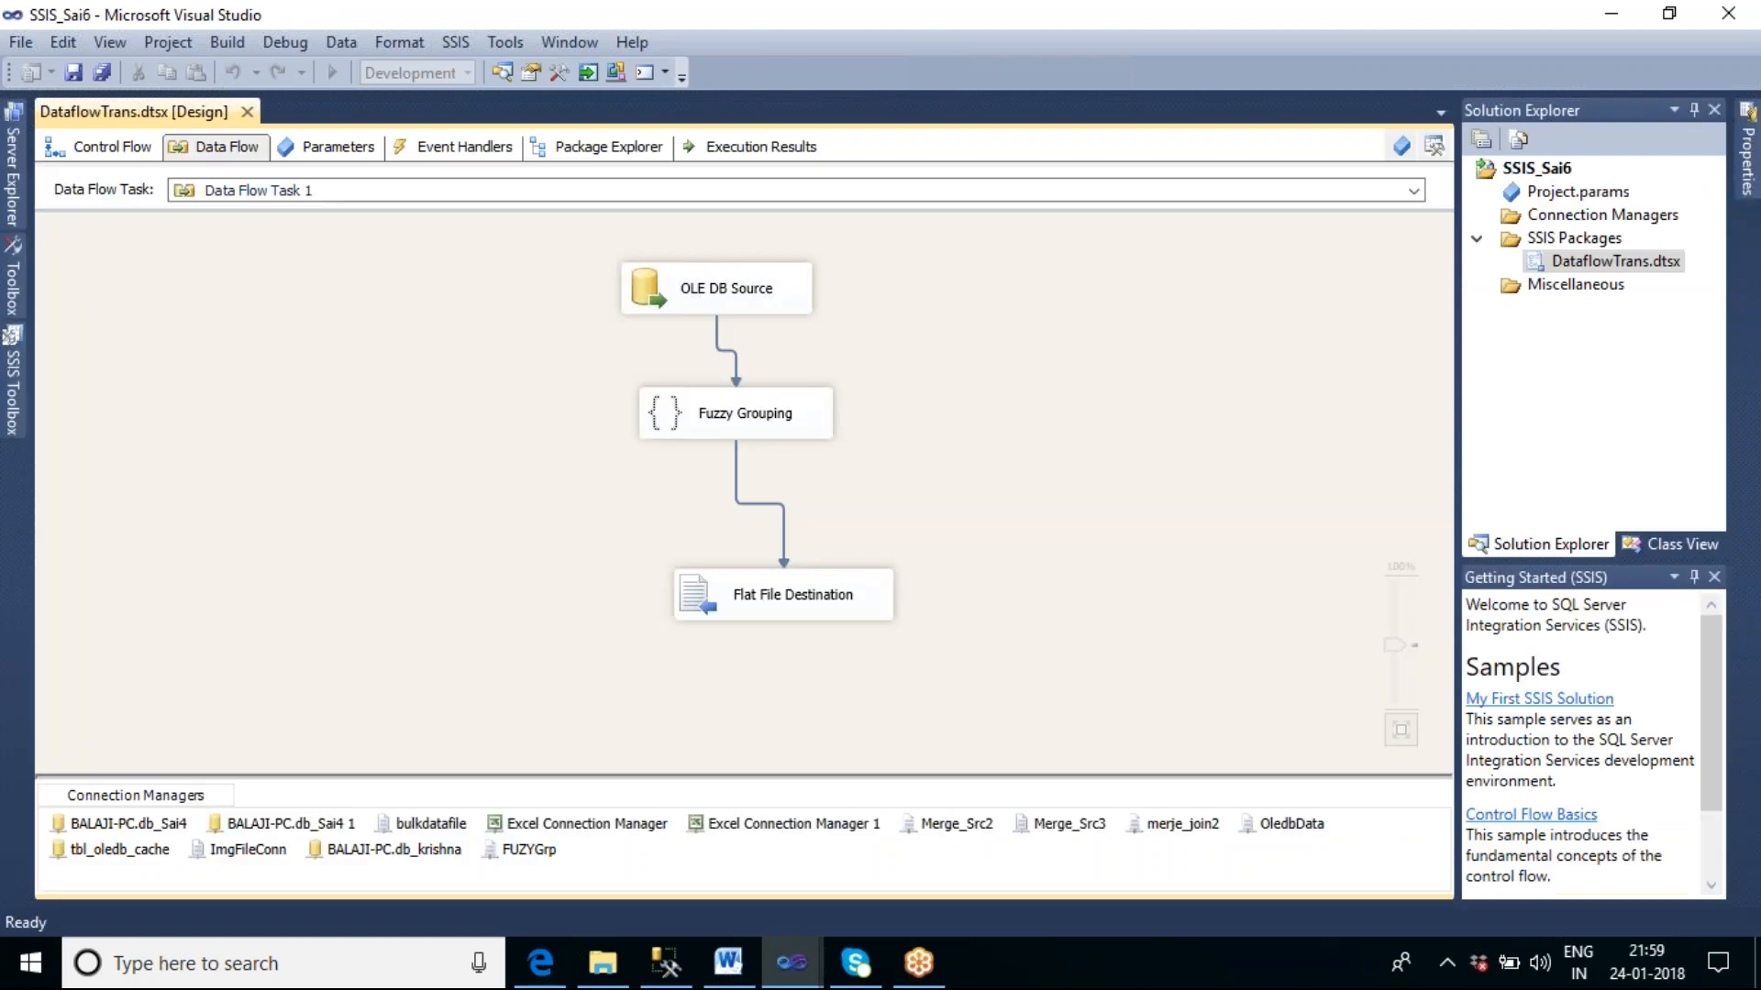
Step: Review the Fuzzy Grouping transformation's connection, column and advanced similarity settings
left_click(798, 427)
double_click(798, 427)
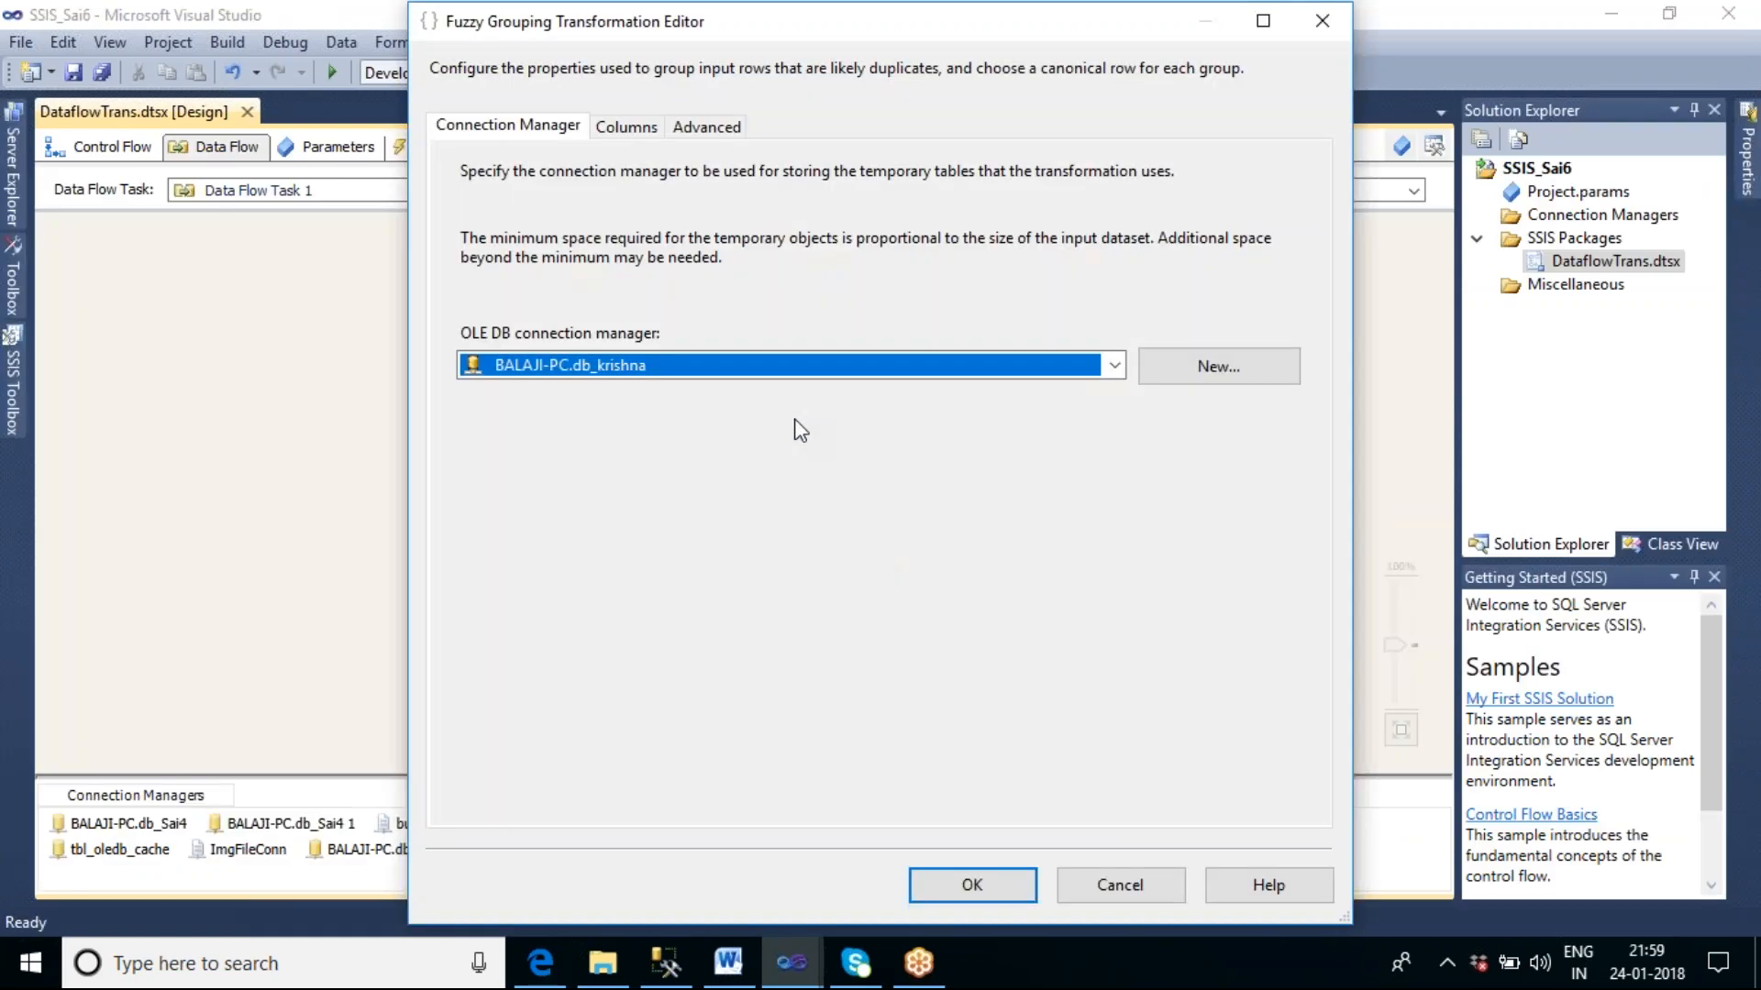
left_click(626, 127)
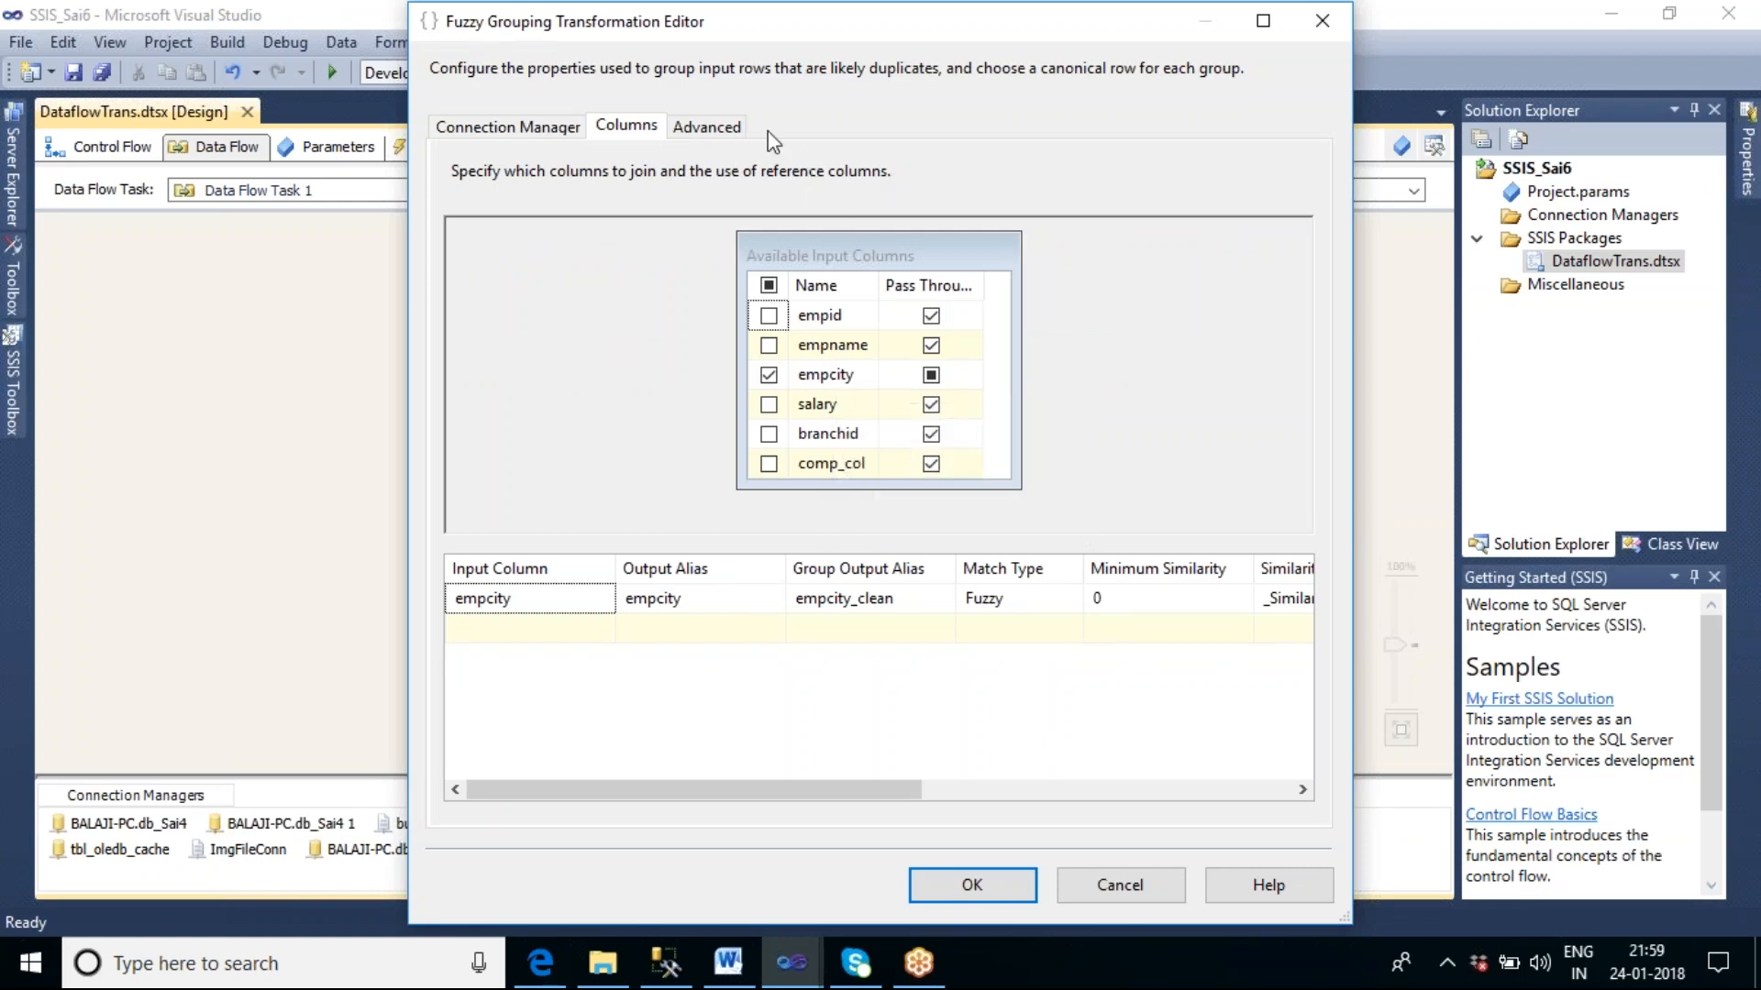
left_click(707, 127)
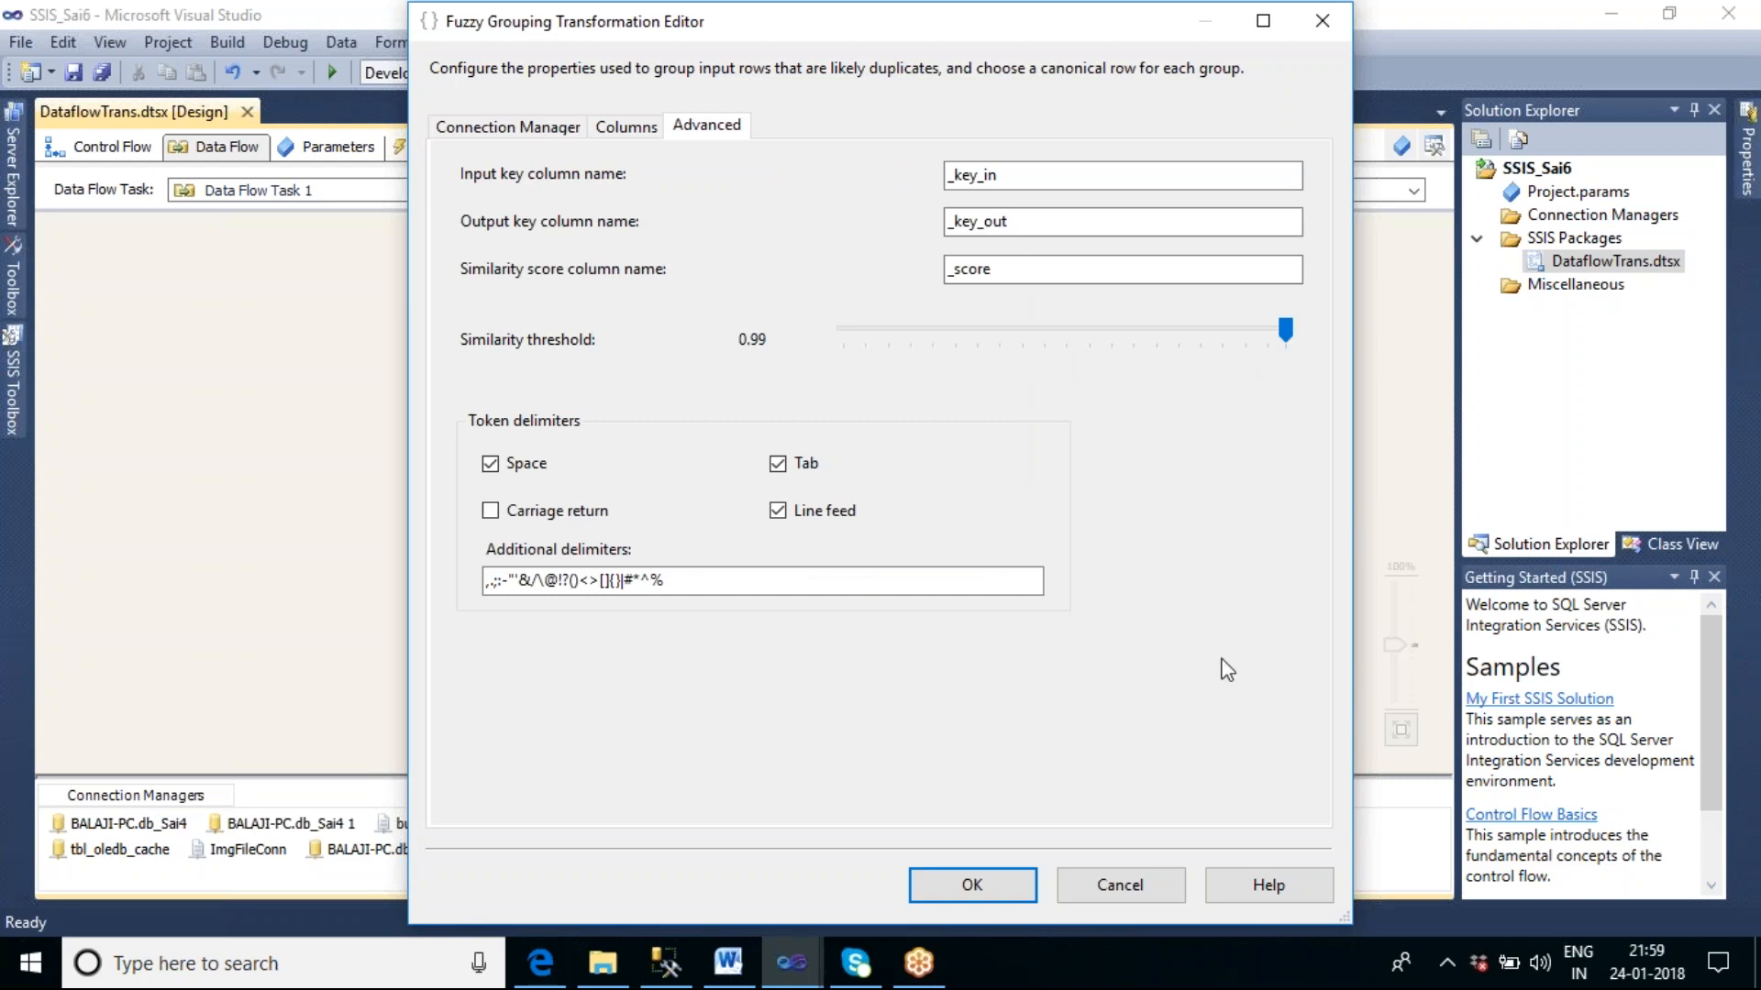
left_click(973, 885)
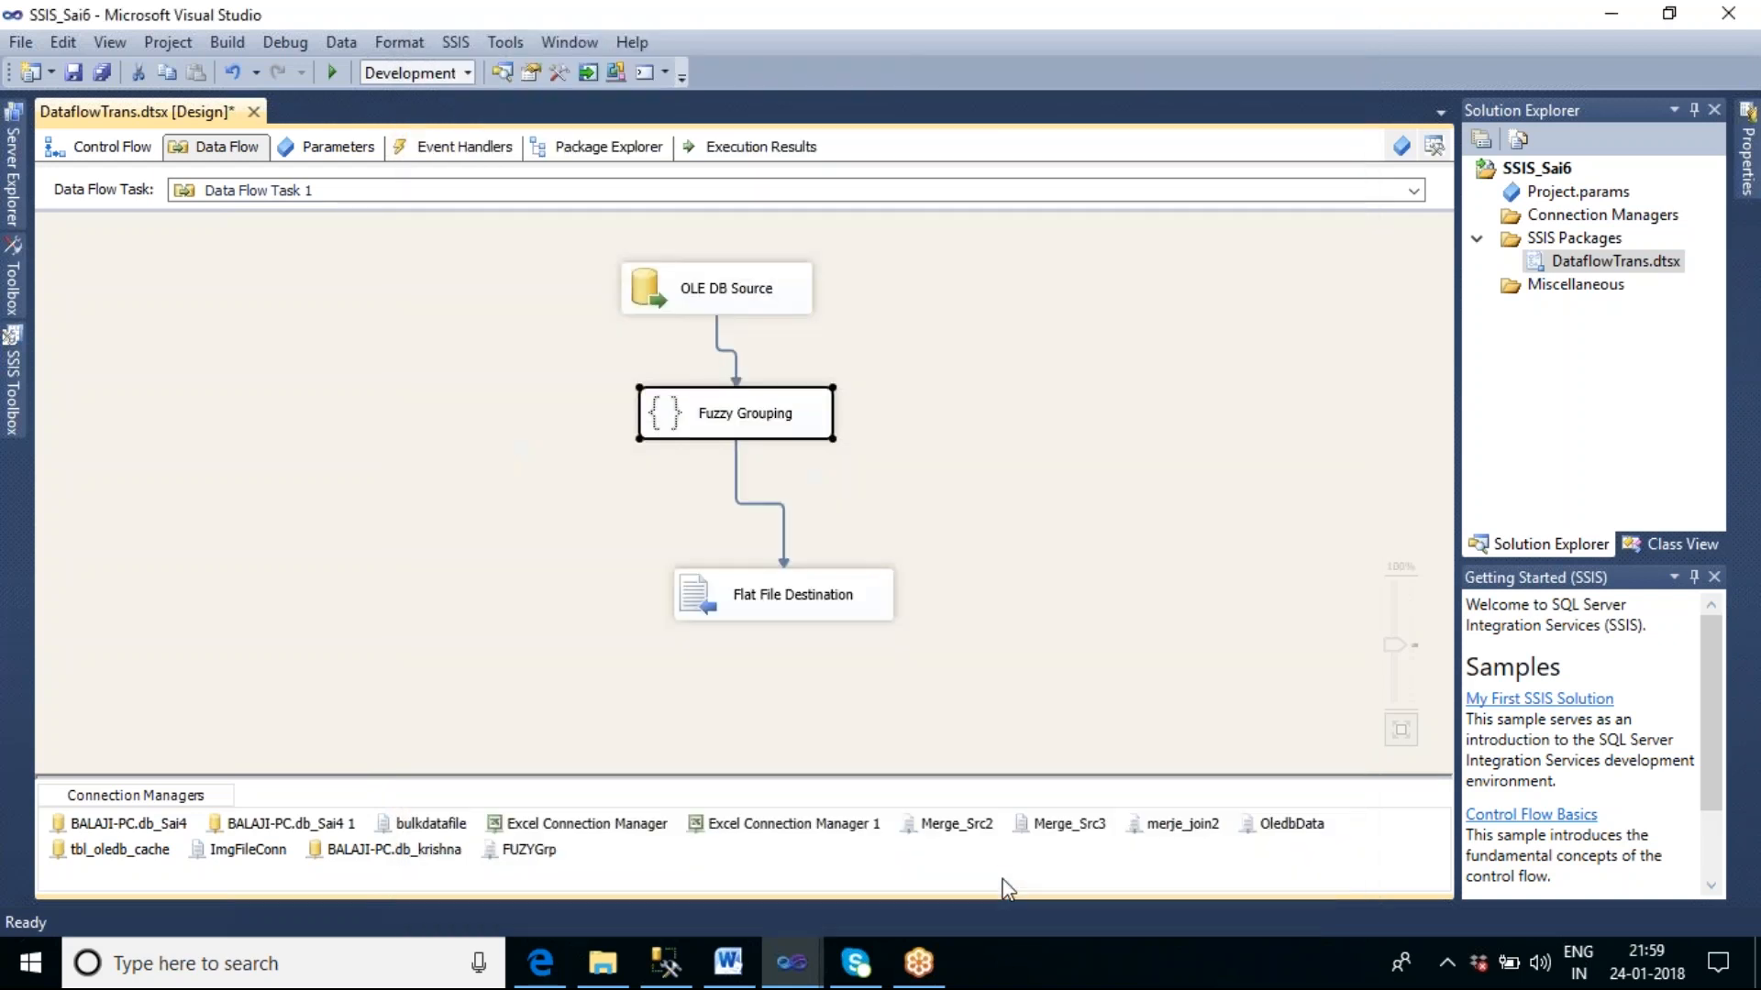
Step: Execute Data Flow Task 1 again to send the Fuzzy Grouping output to the flat file
right_click(905, 311)
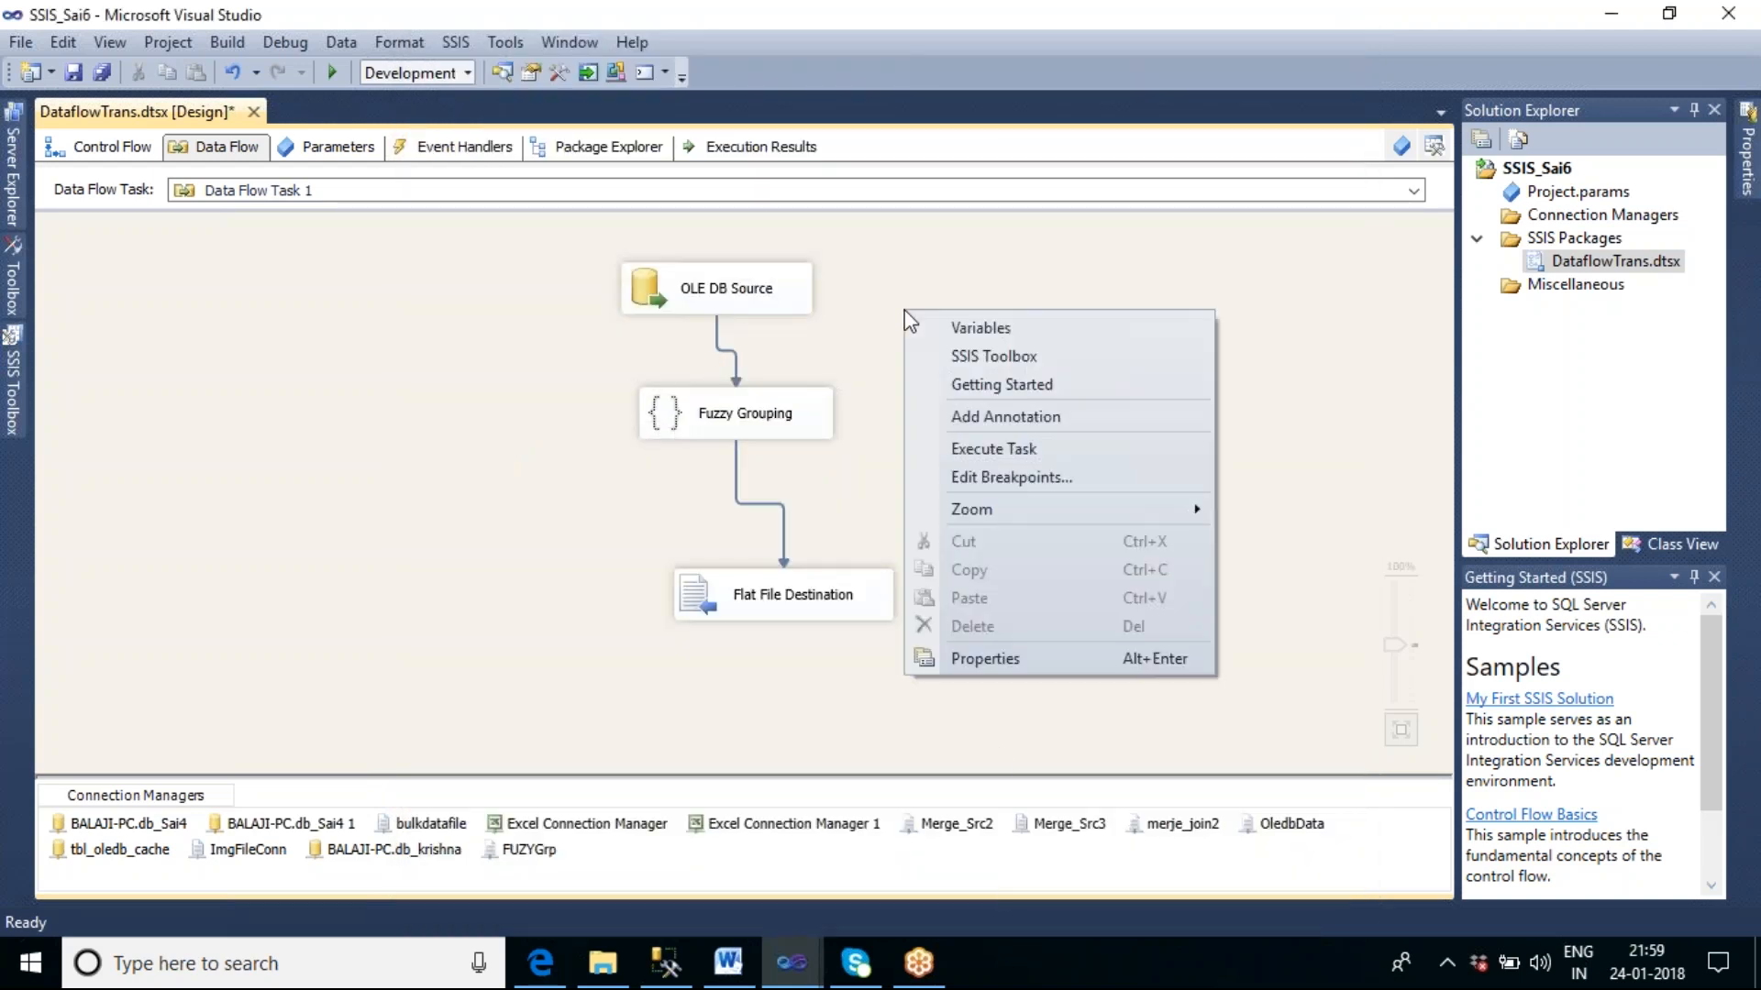
left_click(1016, 451)
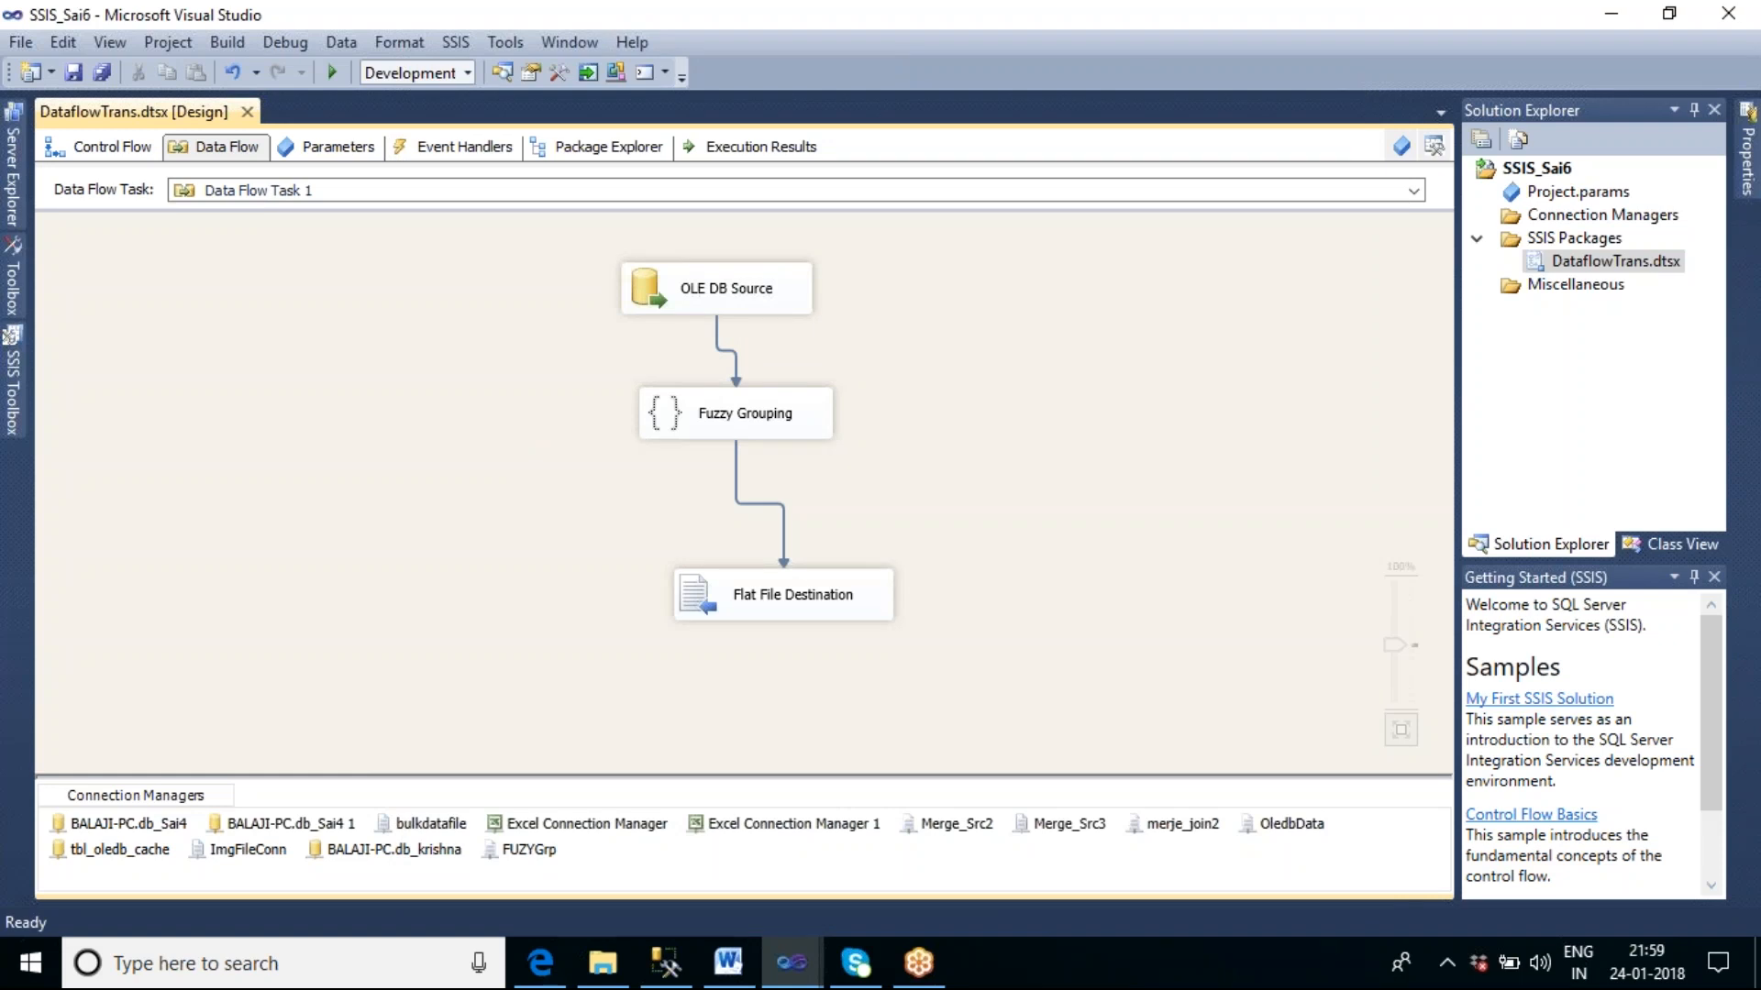
left_click(938, 970)
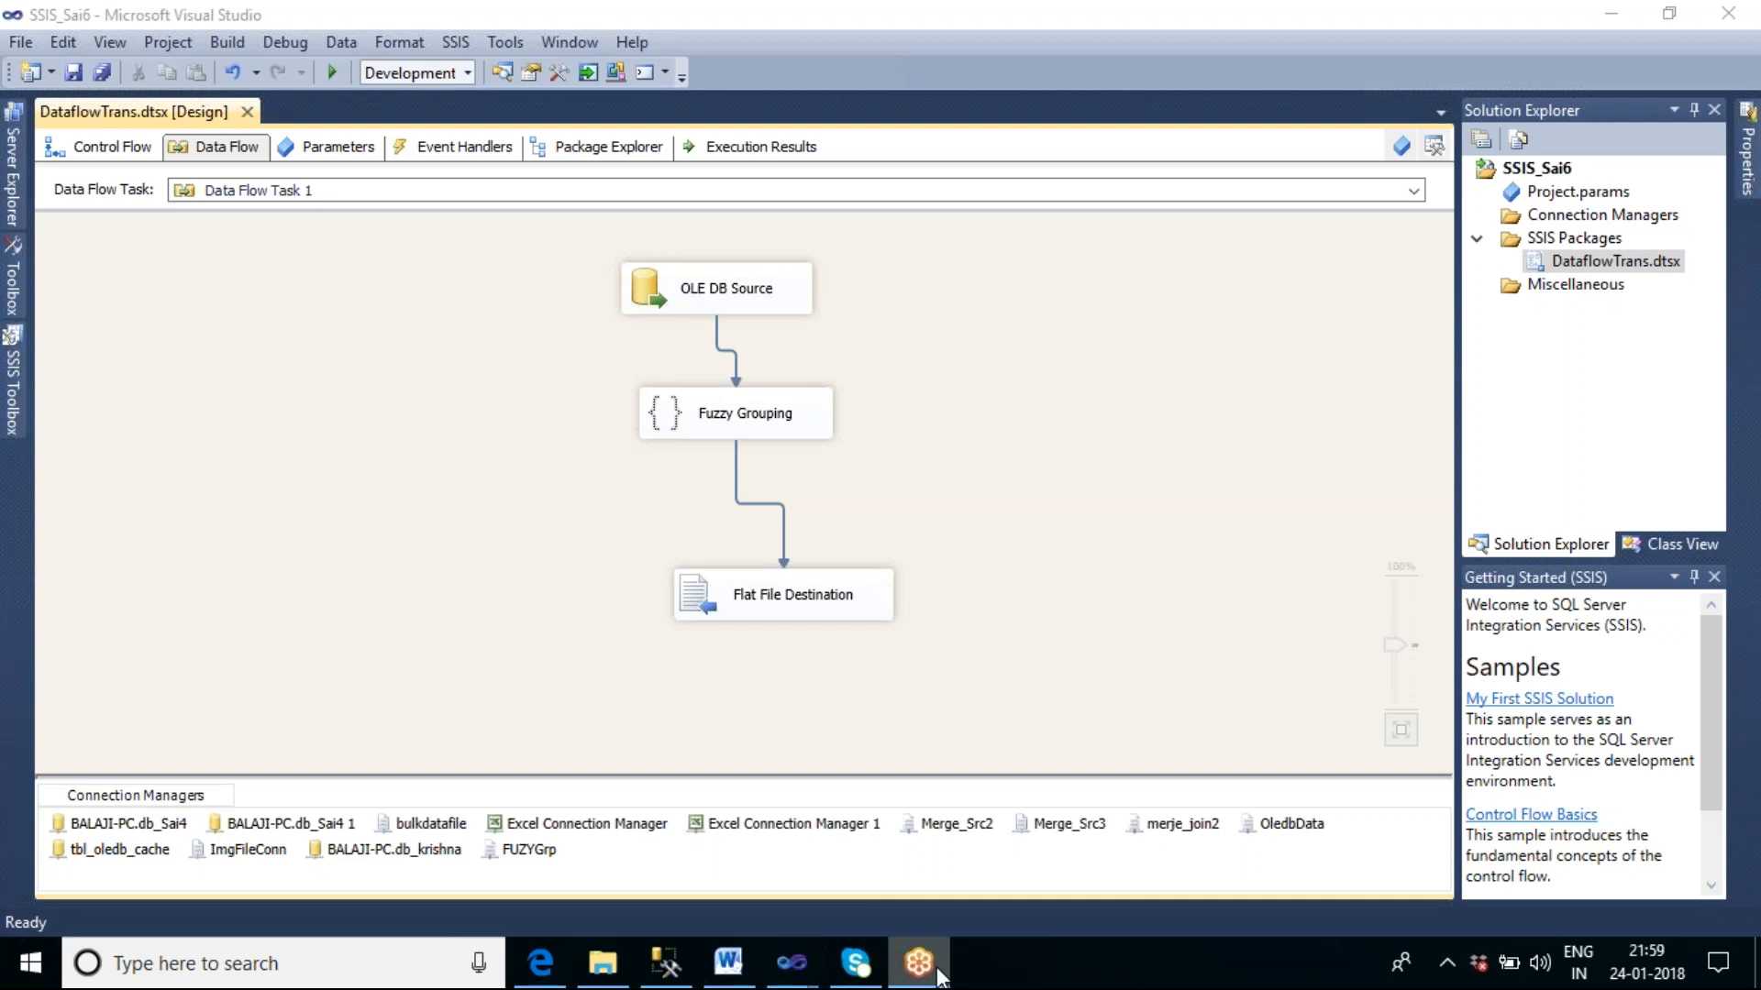
Step: Close the SSIS_Sai_Alok project window and save its changed packages
mouse_move(816, 956)
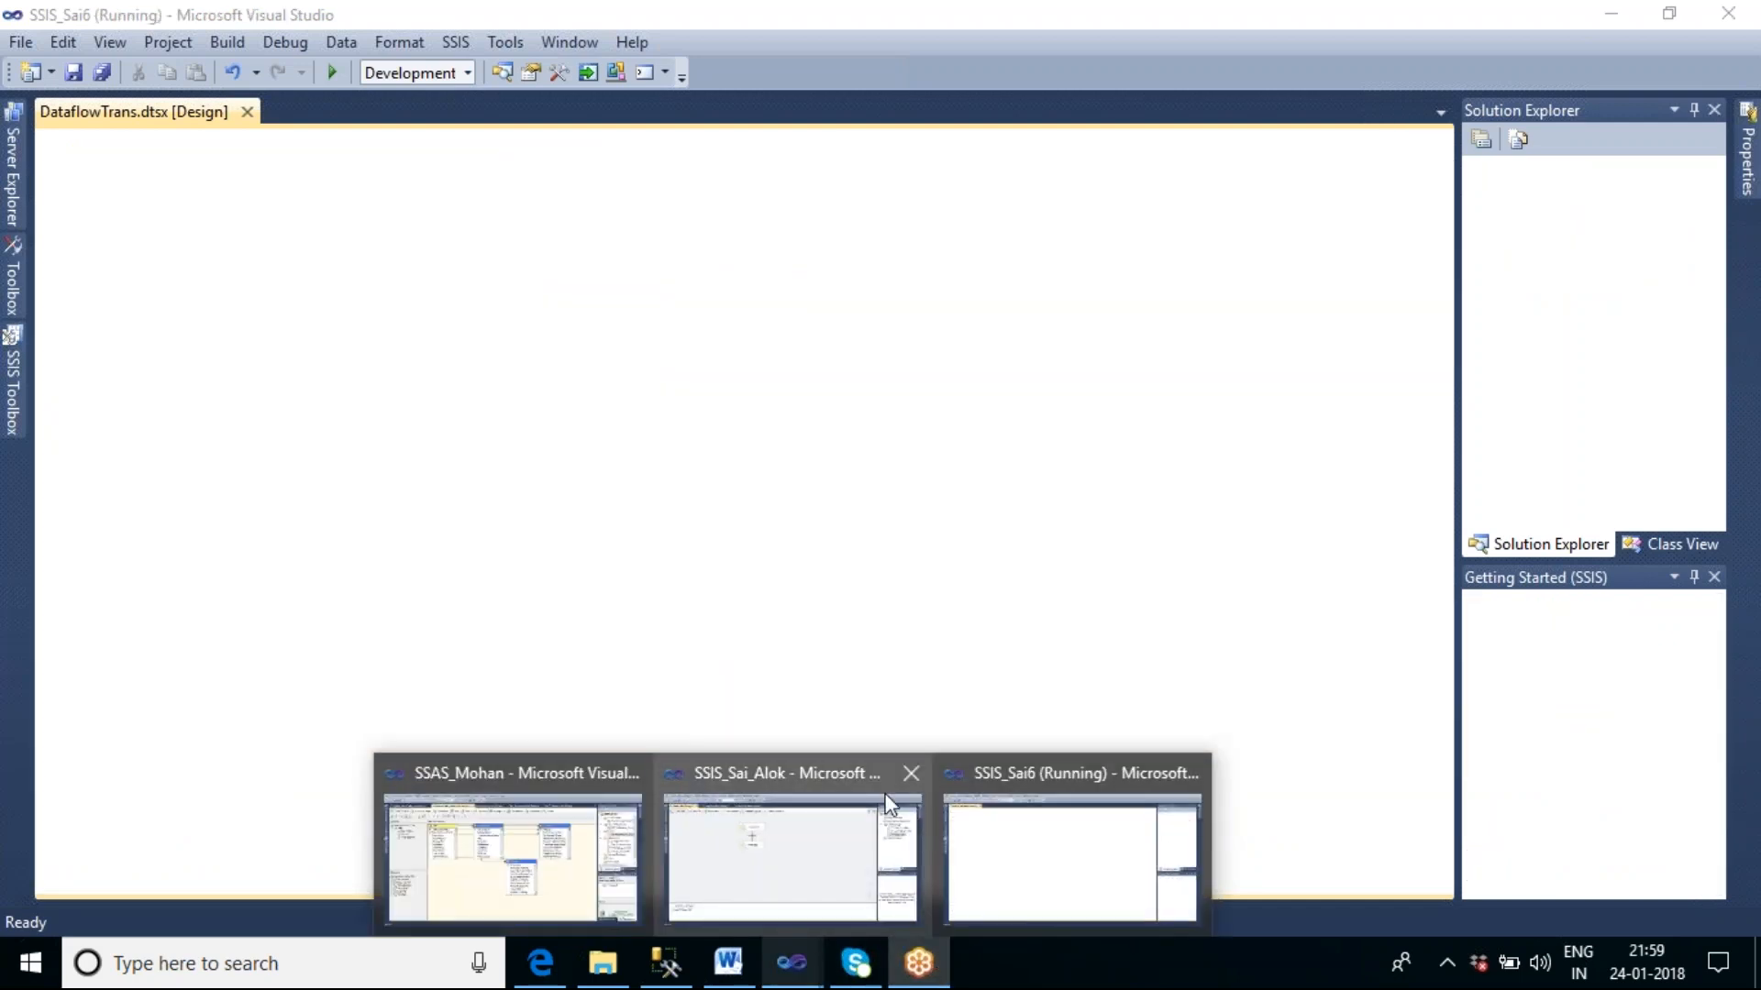
mouse_move(908, 772)
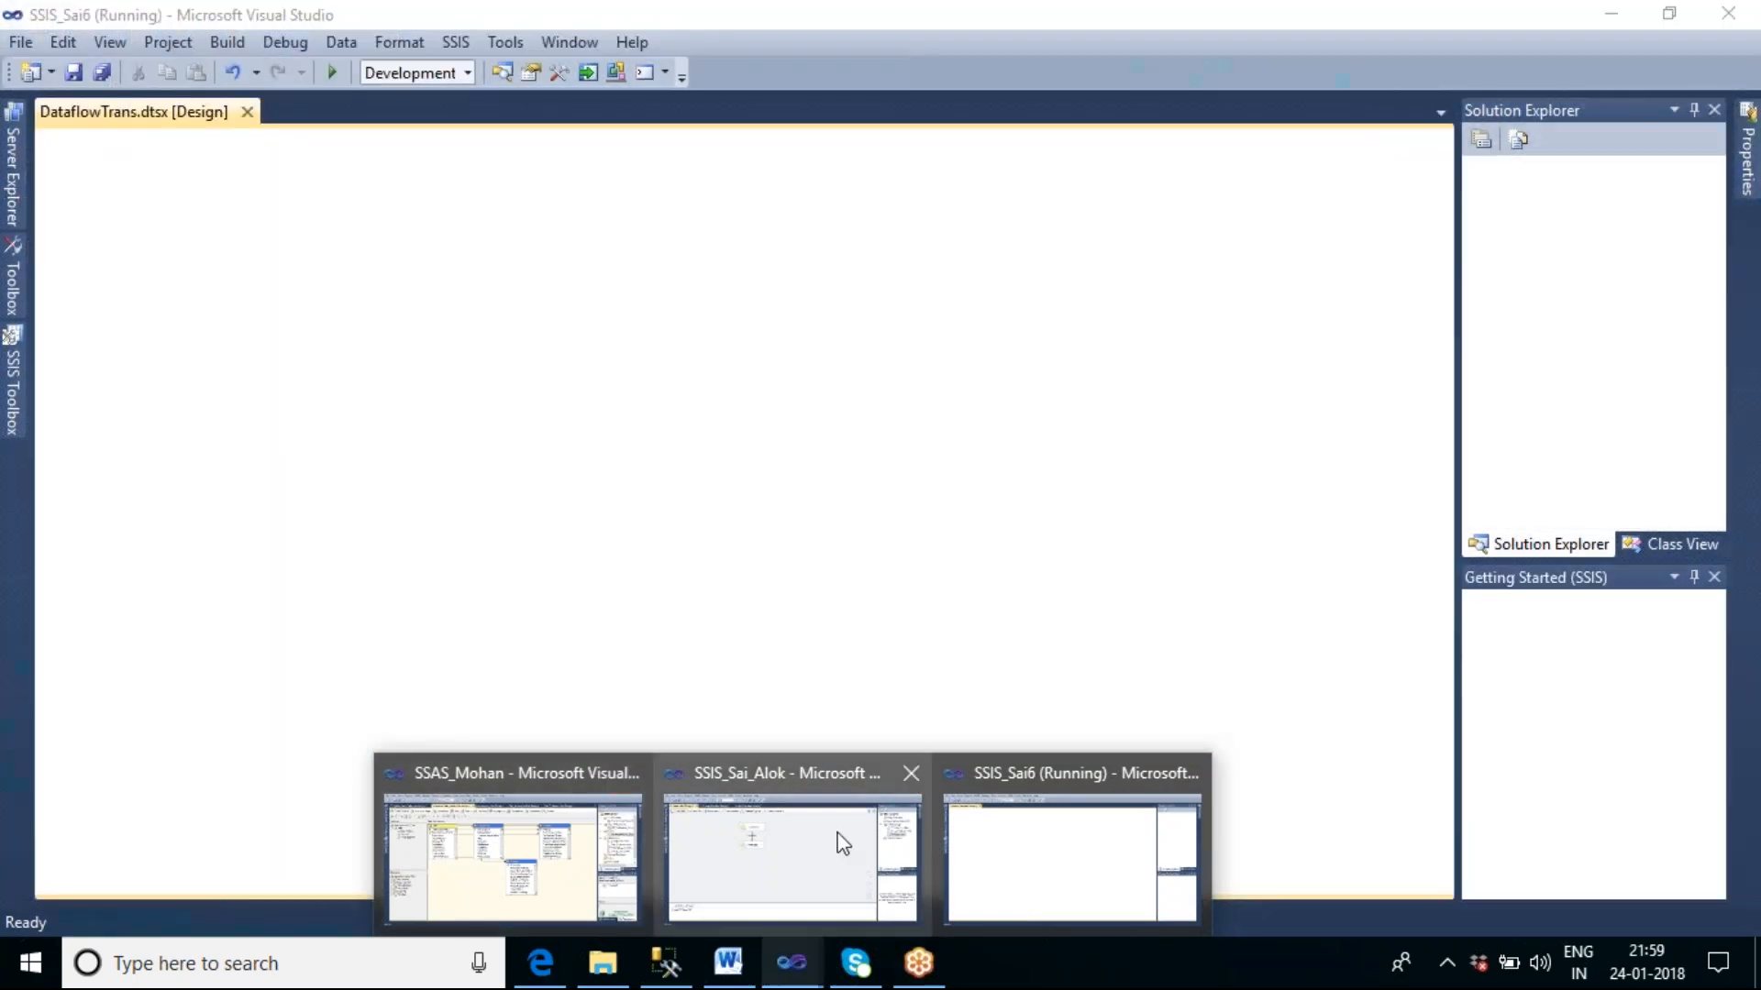
left_click(911, 773)
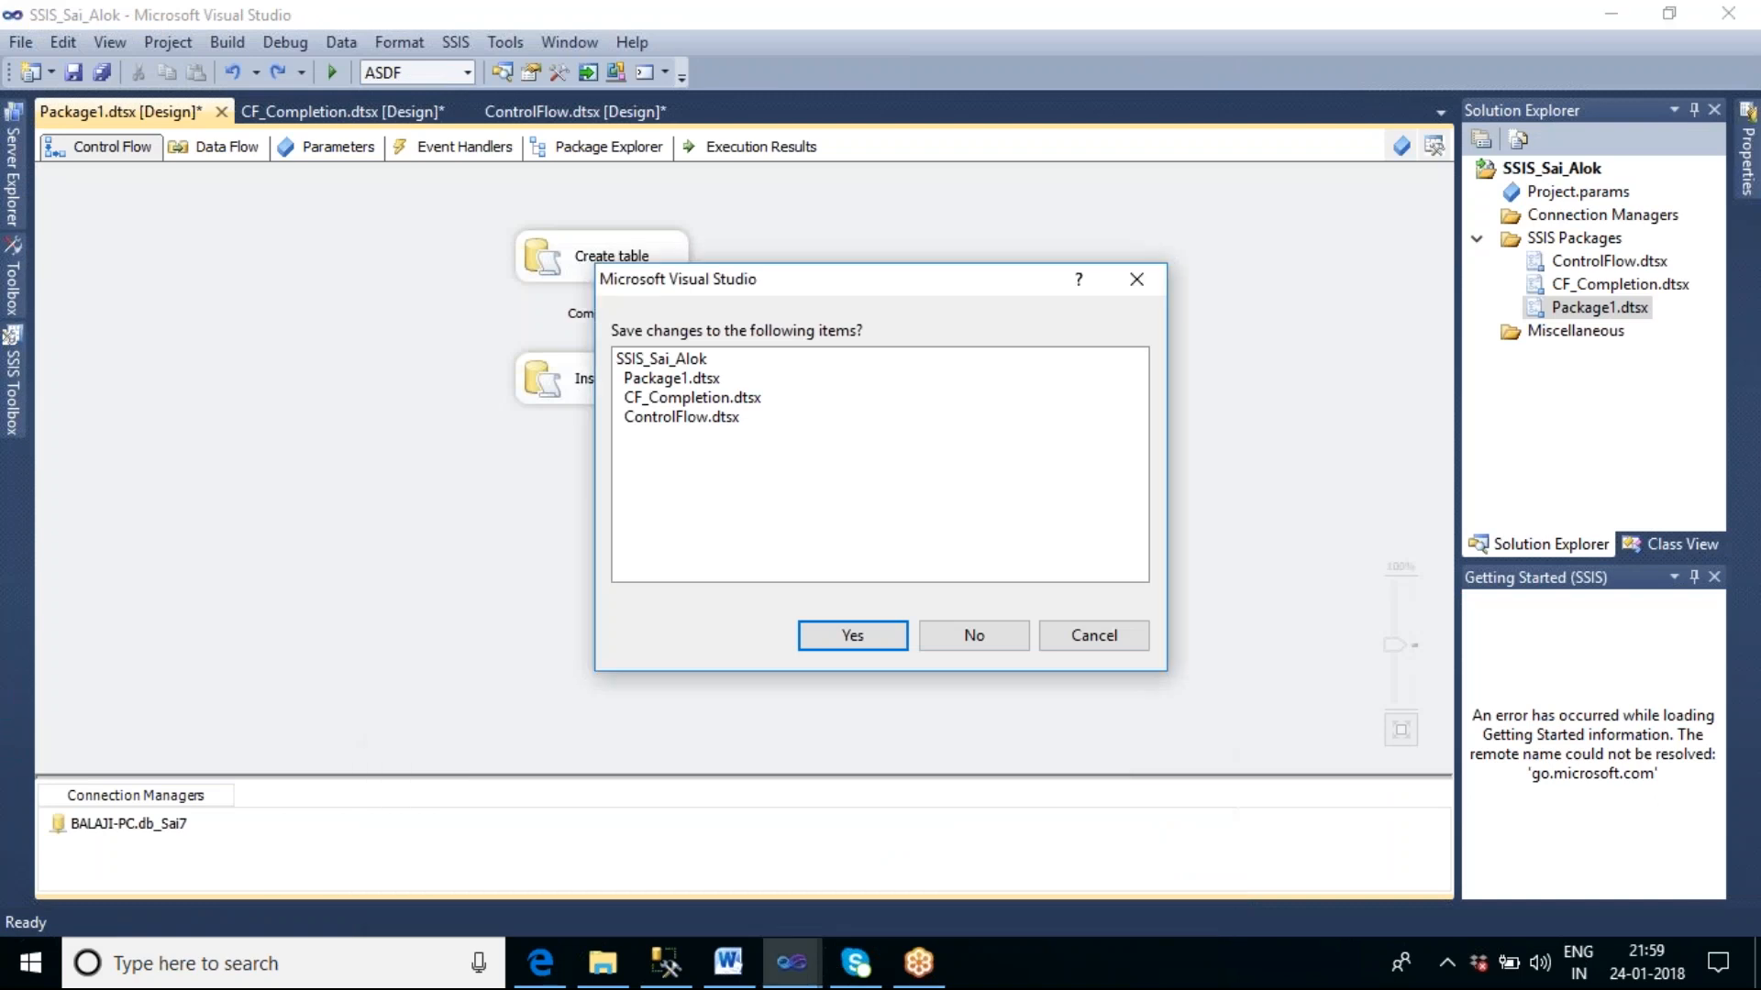
left_click(867, 636)
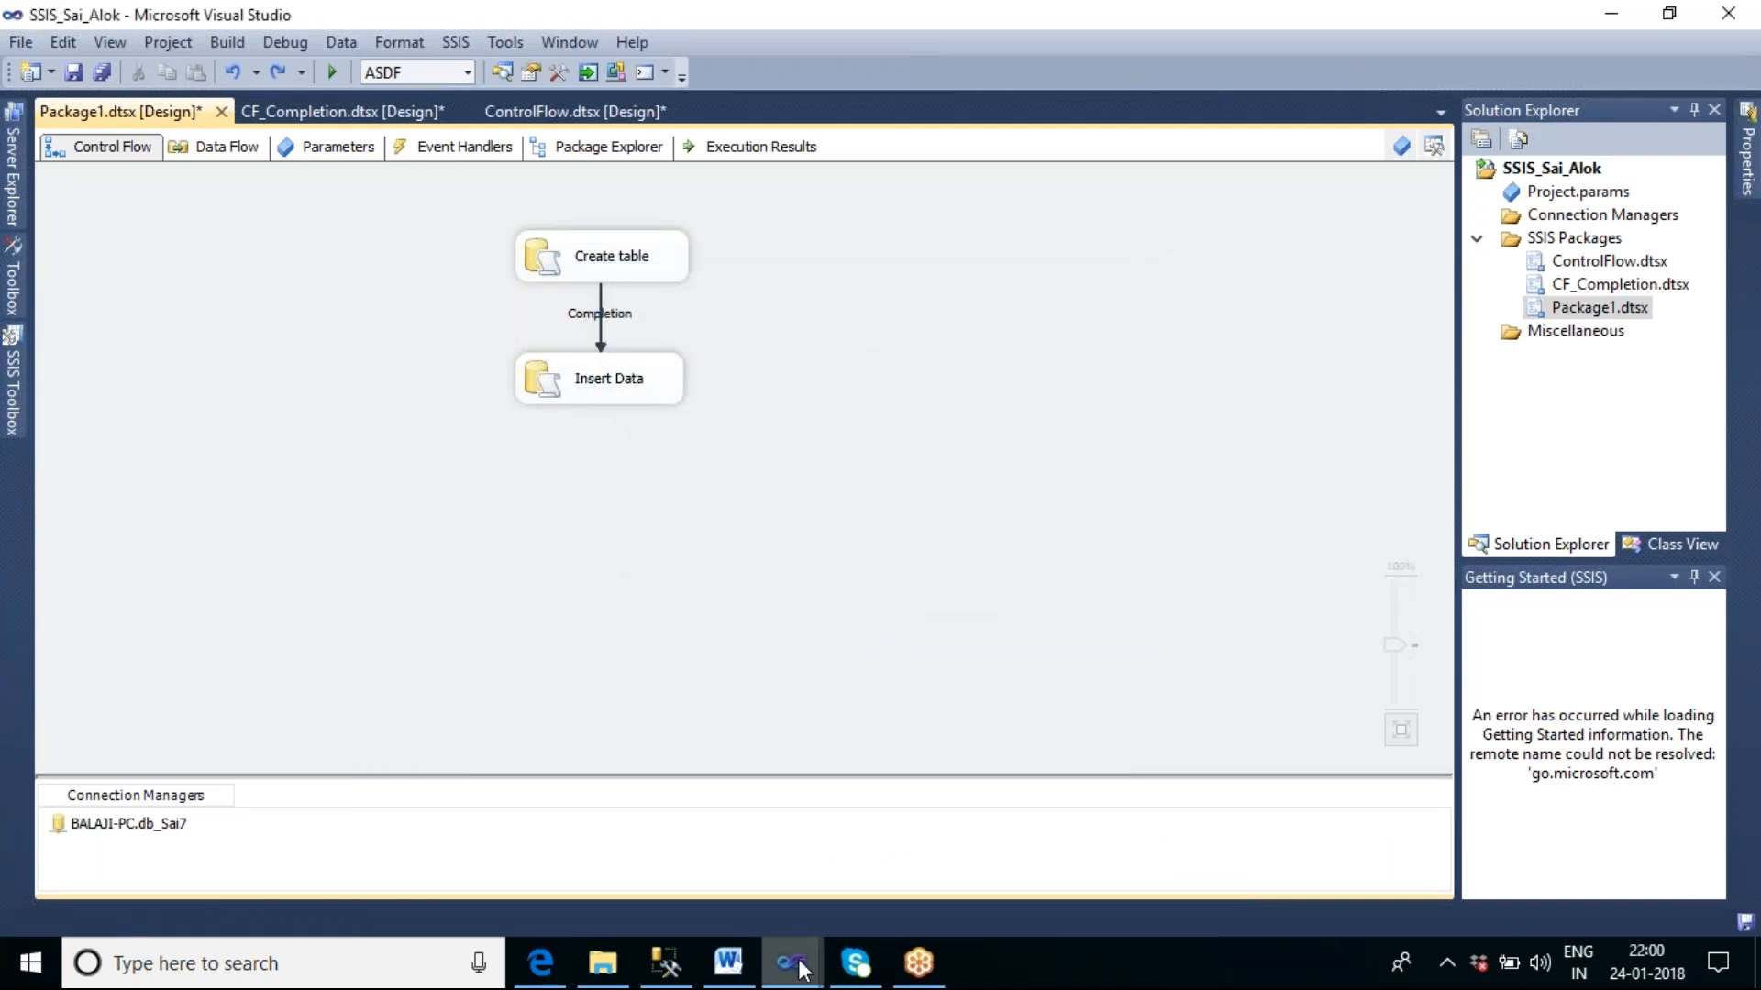
Step: Close the SSAS_Mohan project window with its changes saved, and return to the running SSIS_Sai6 package
left_click(629, 773)
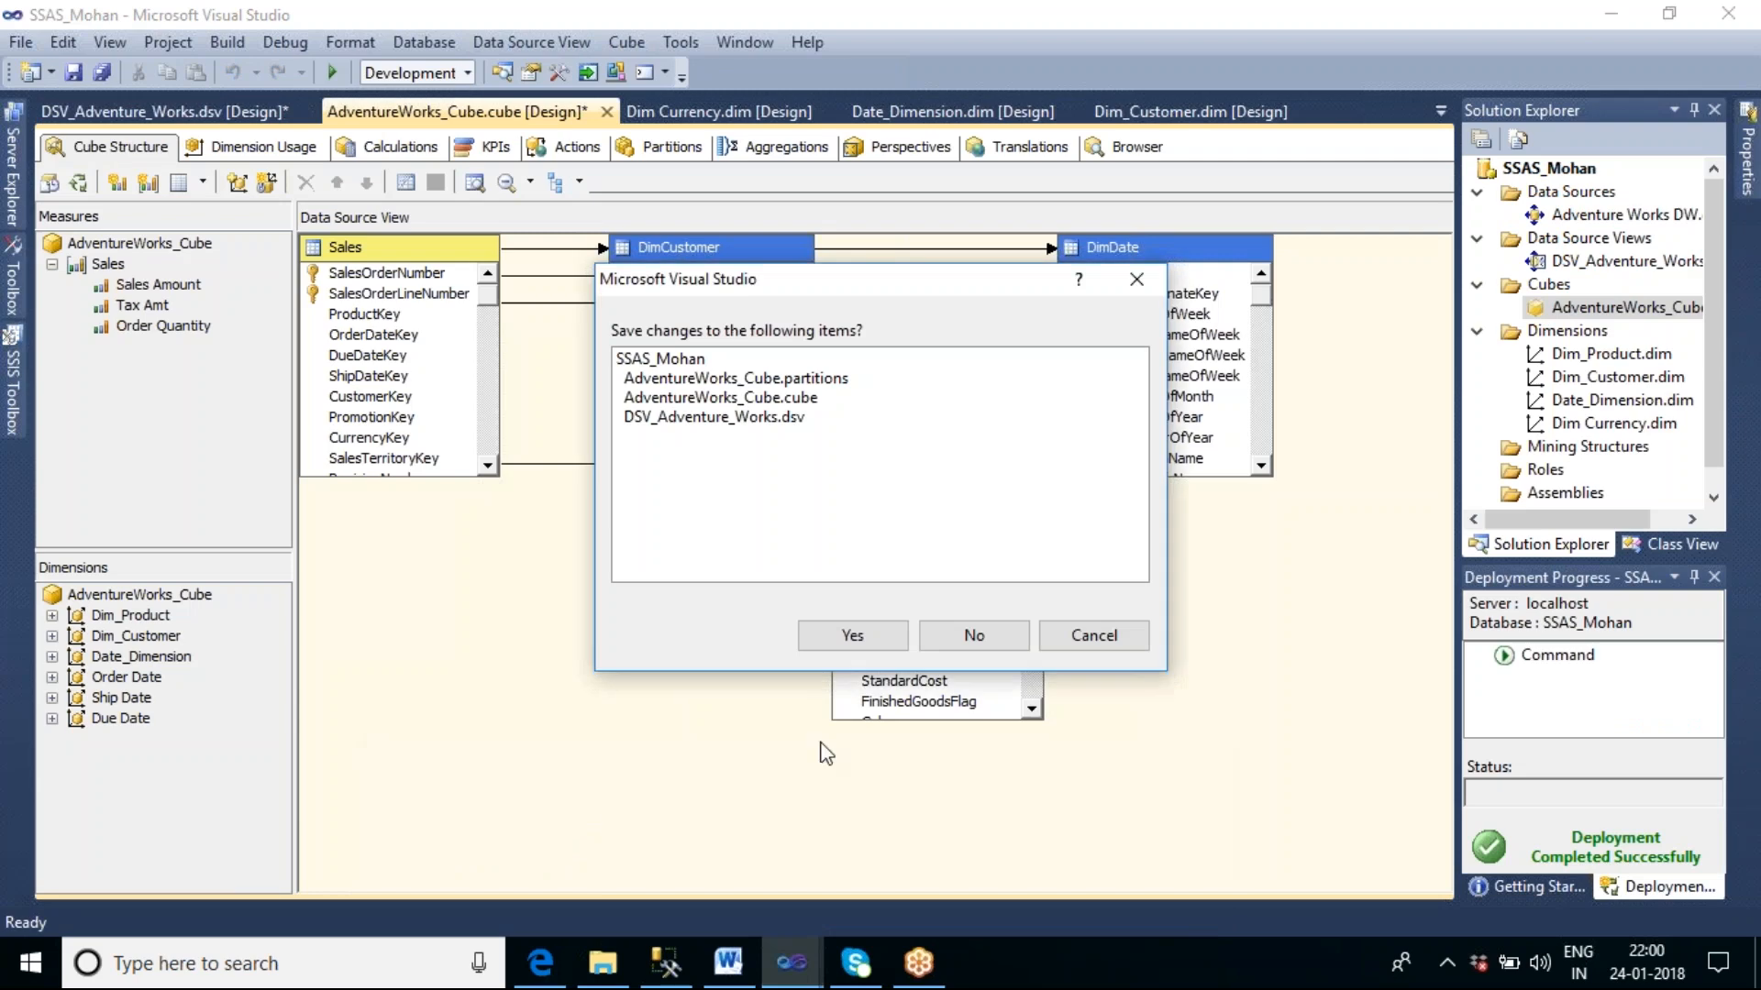
left_click(852, 635)
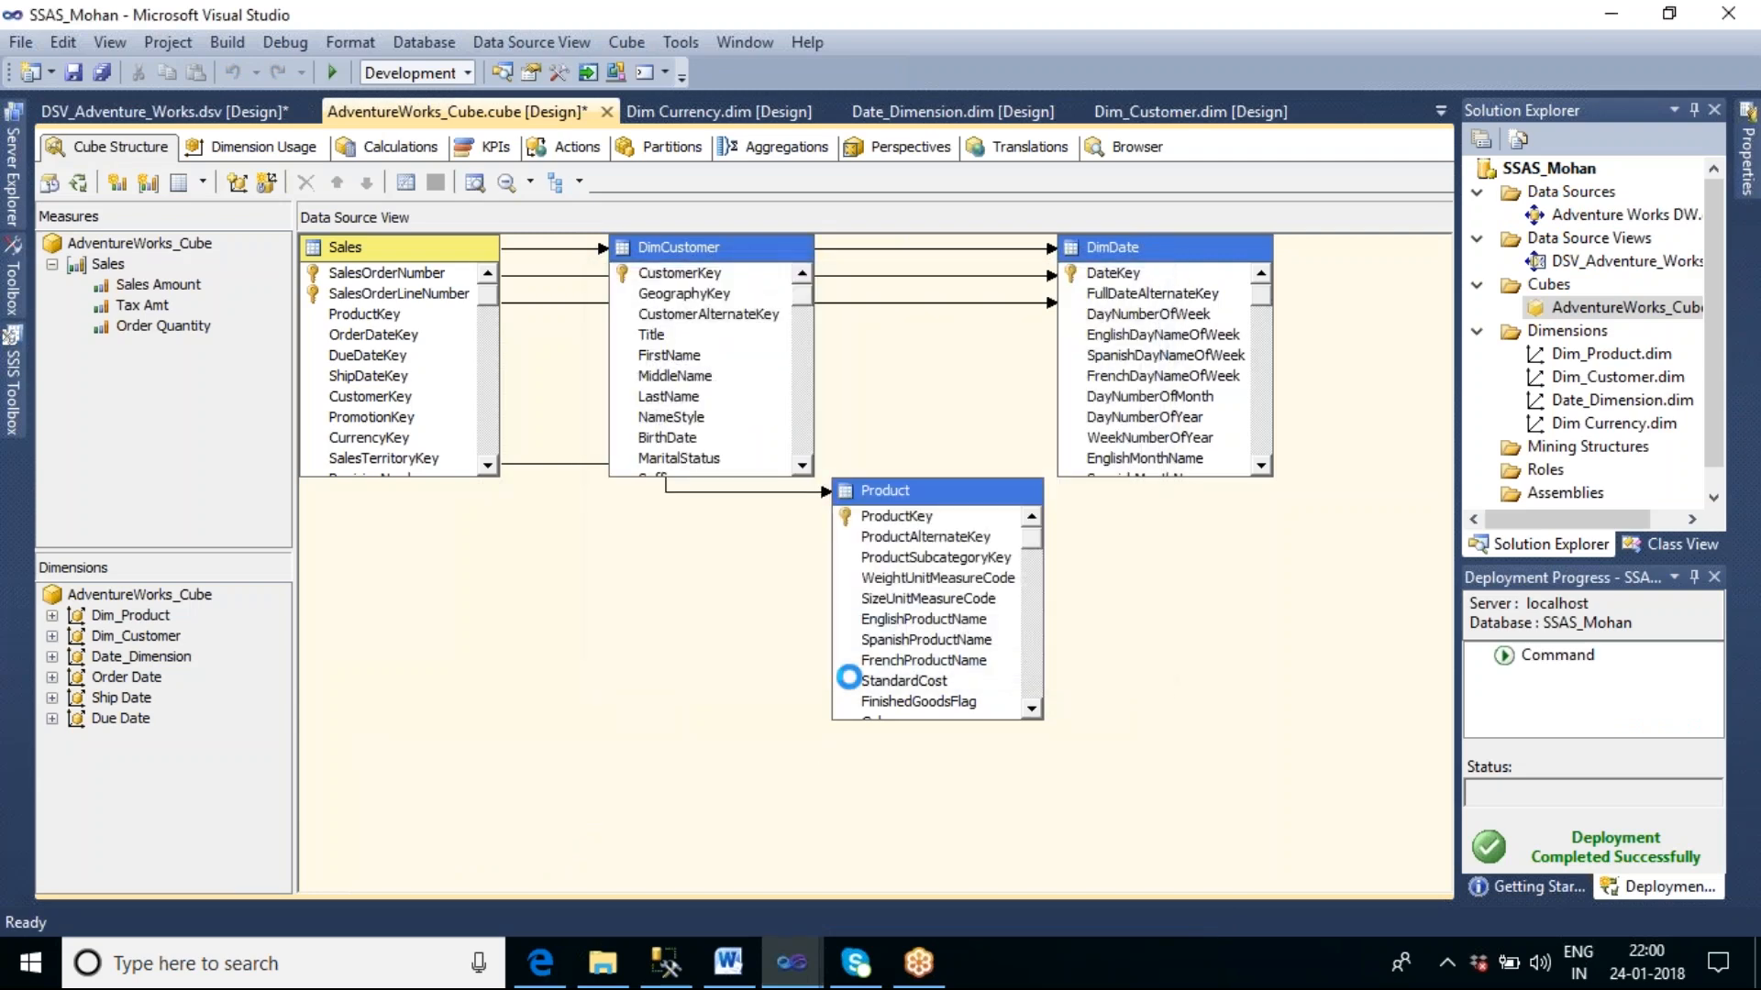
mouse_move(792, 963)
left_click(983, 846)
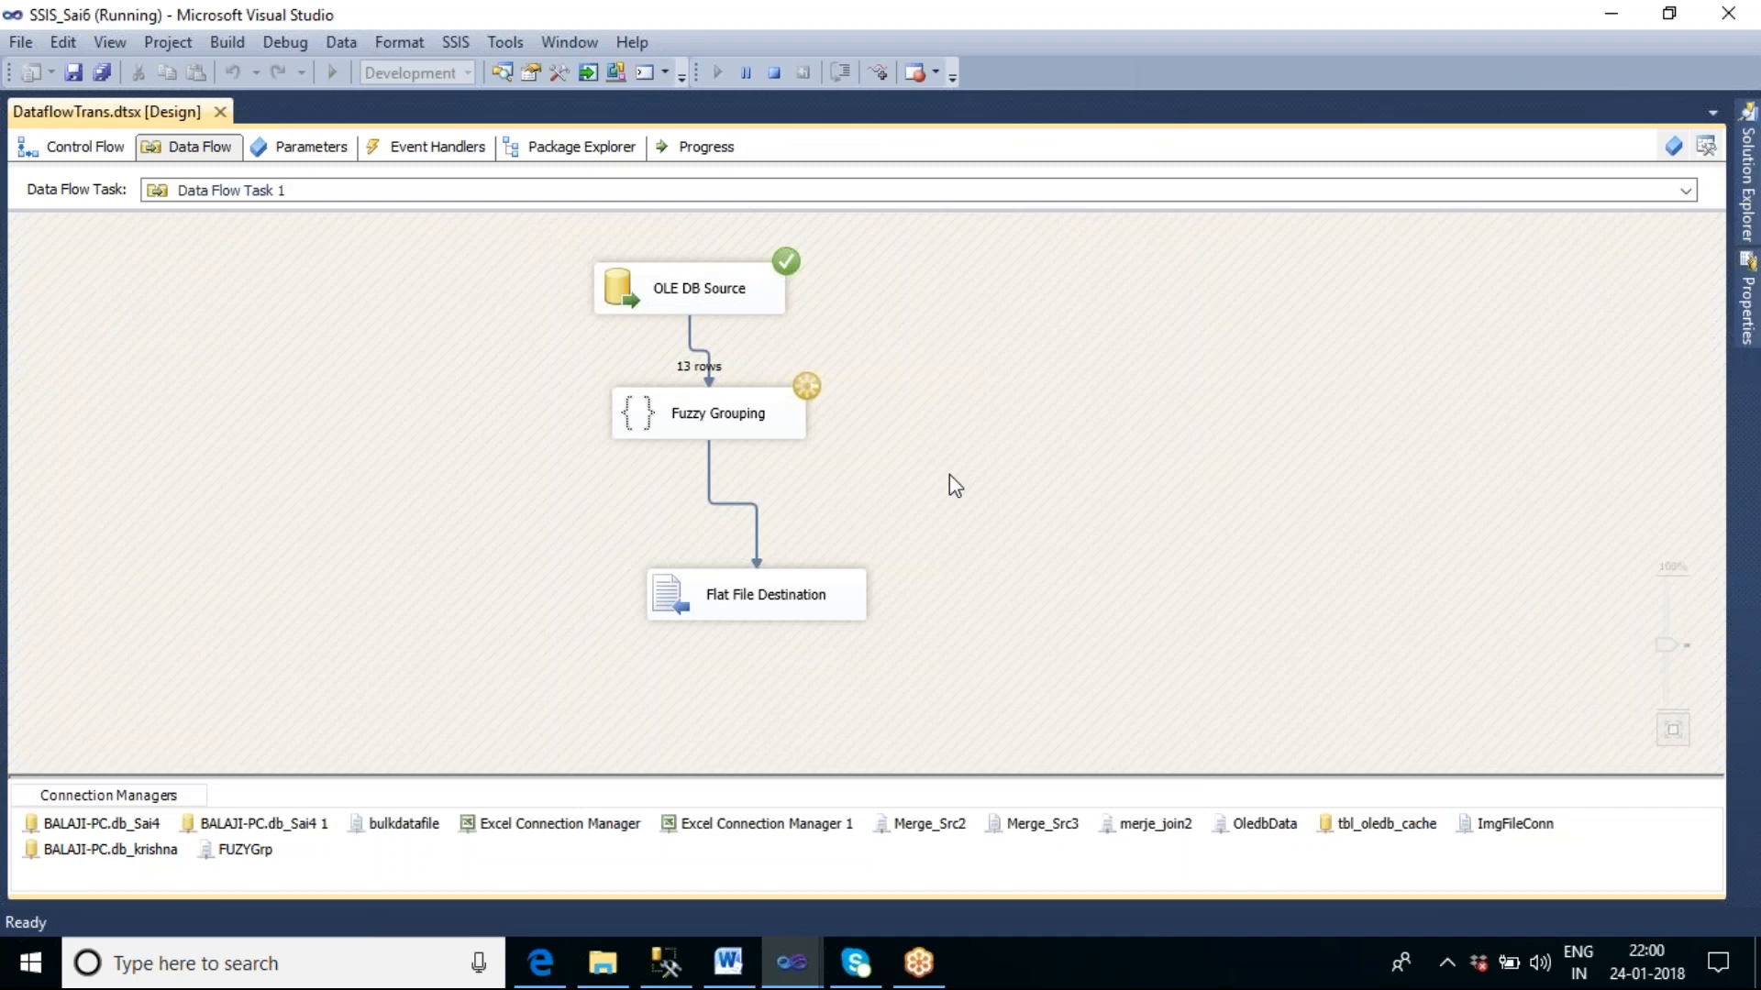
Step: Return to the running SSIS_Sai6 project window and stop debugging the DataflowTrans.dtsx package
mouse_move(791, 963)
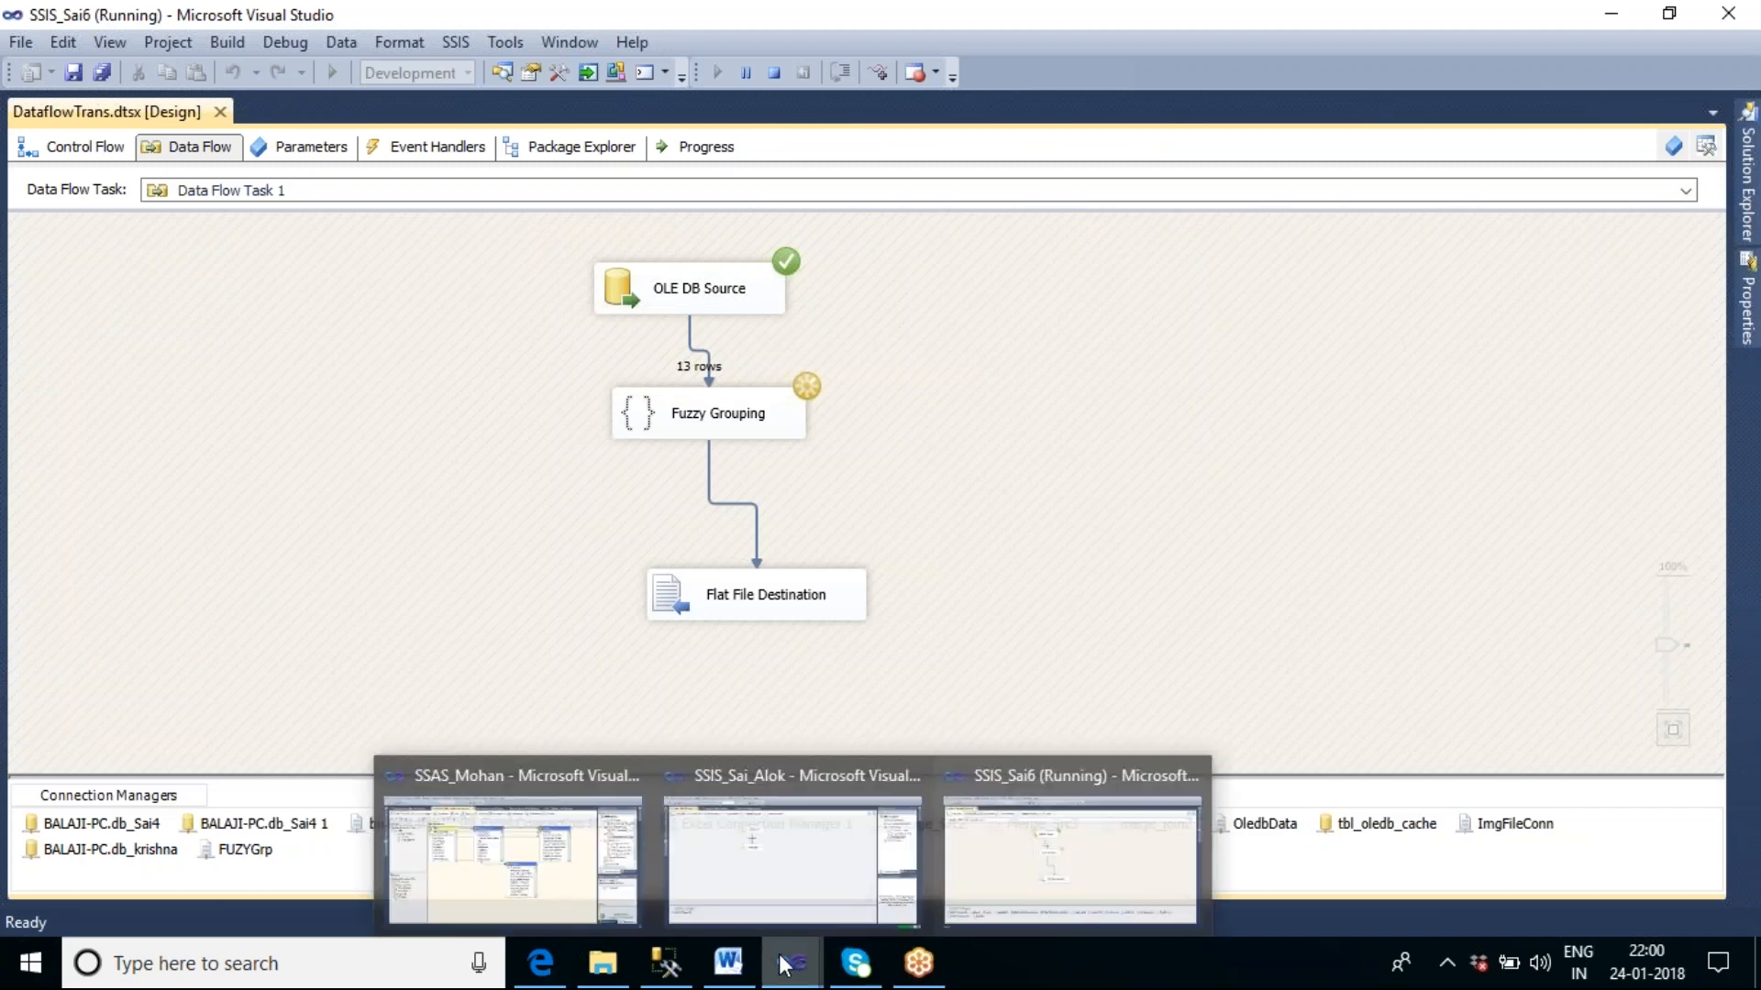
mouse_move(828, 842)
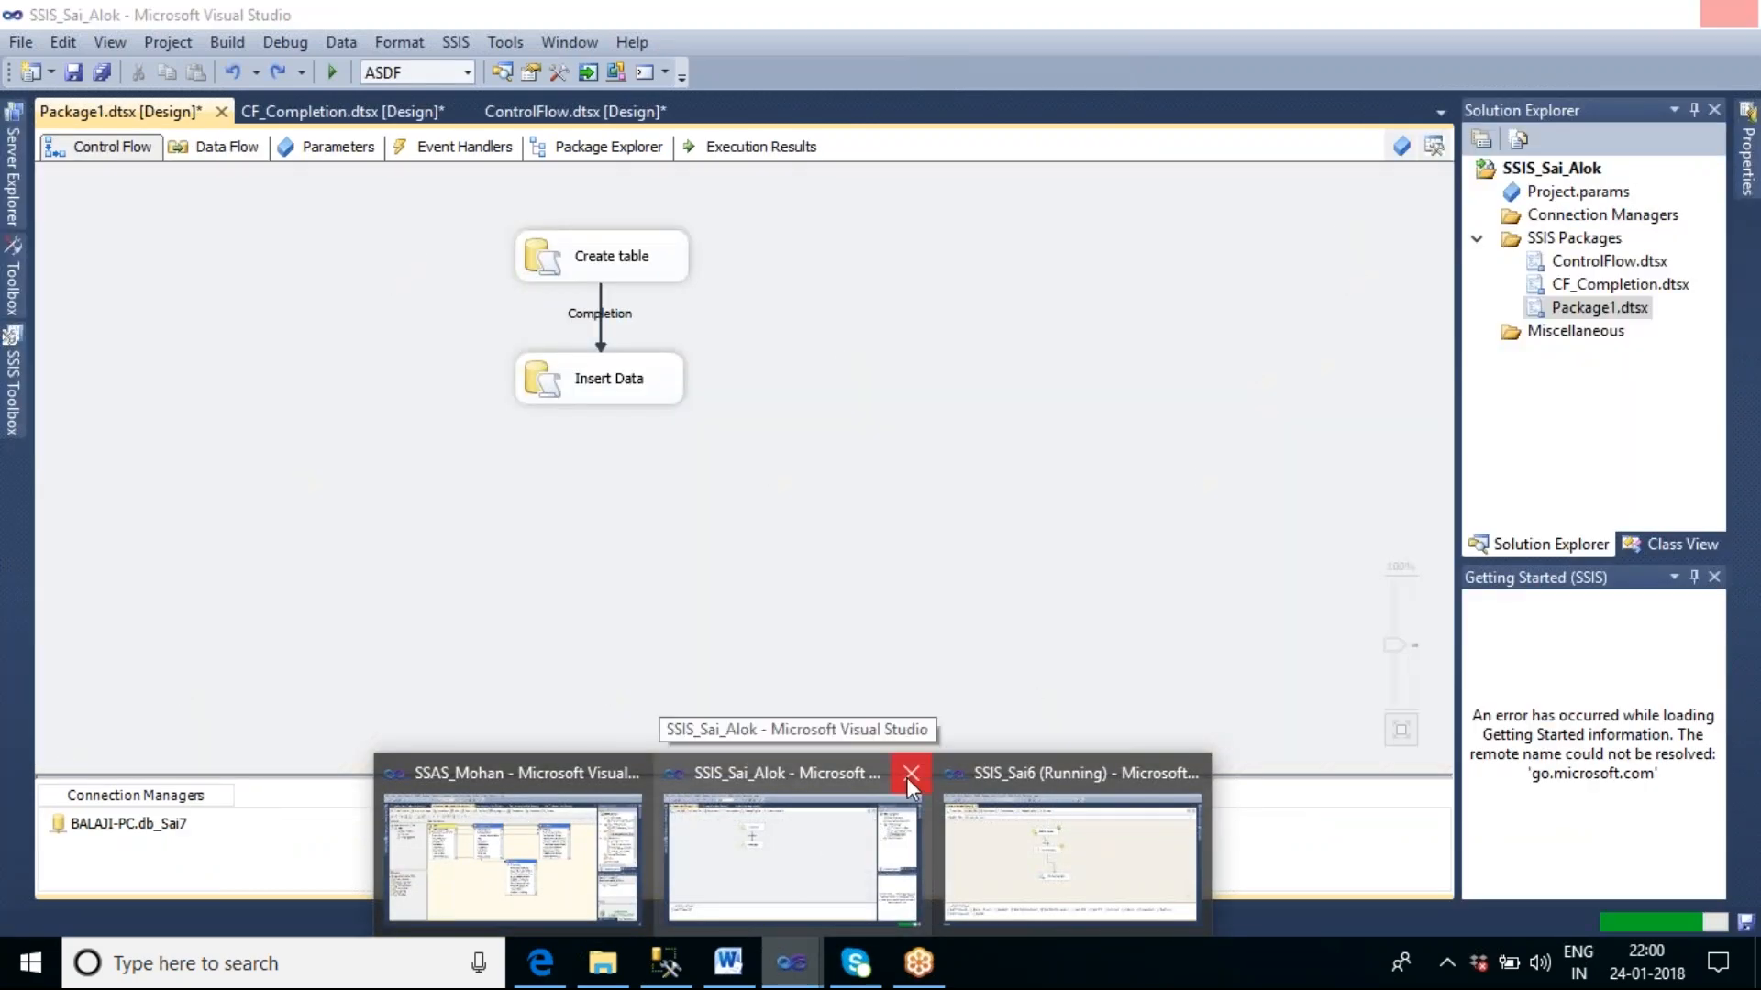
left_click(996, 828)
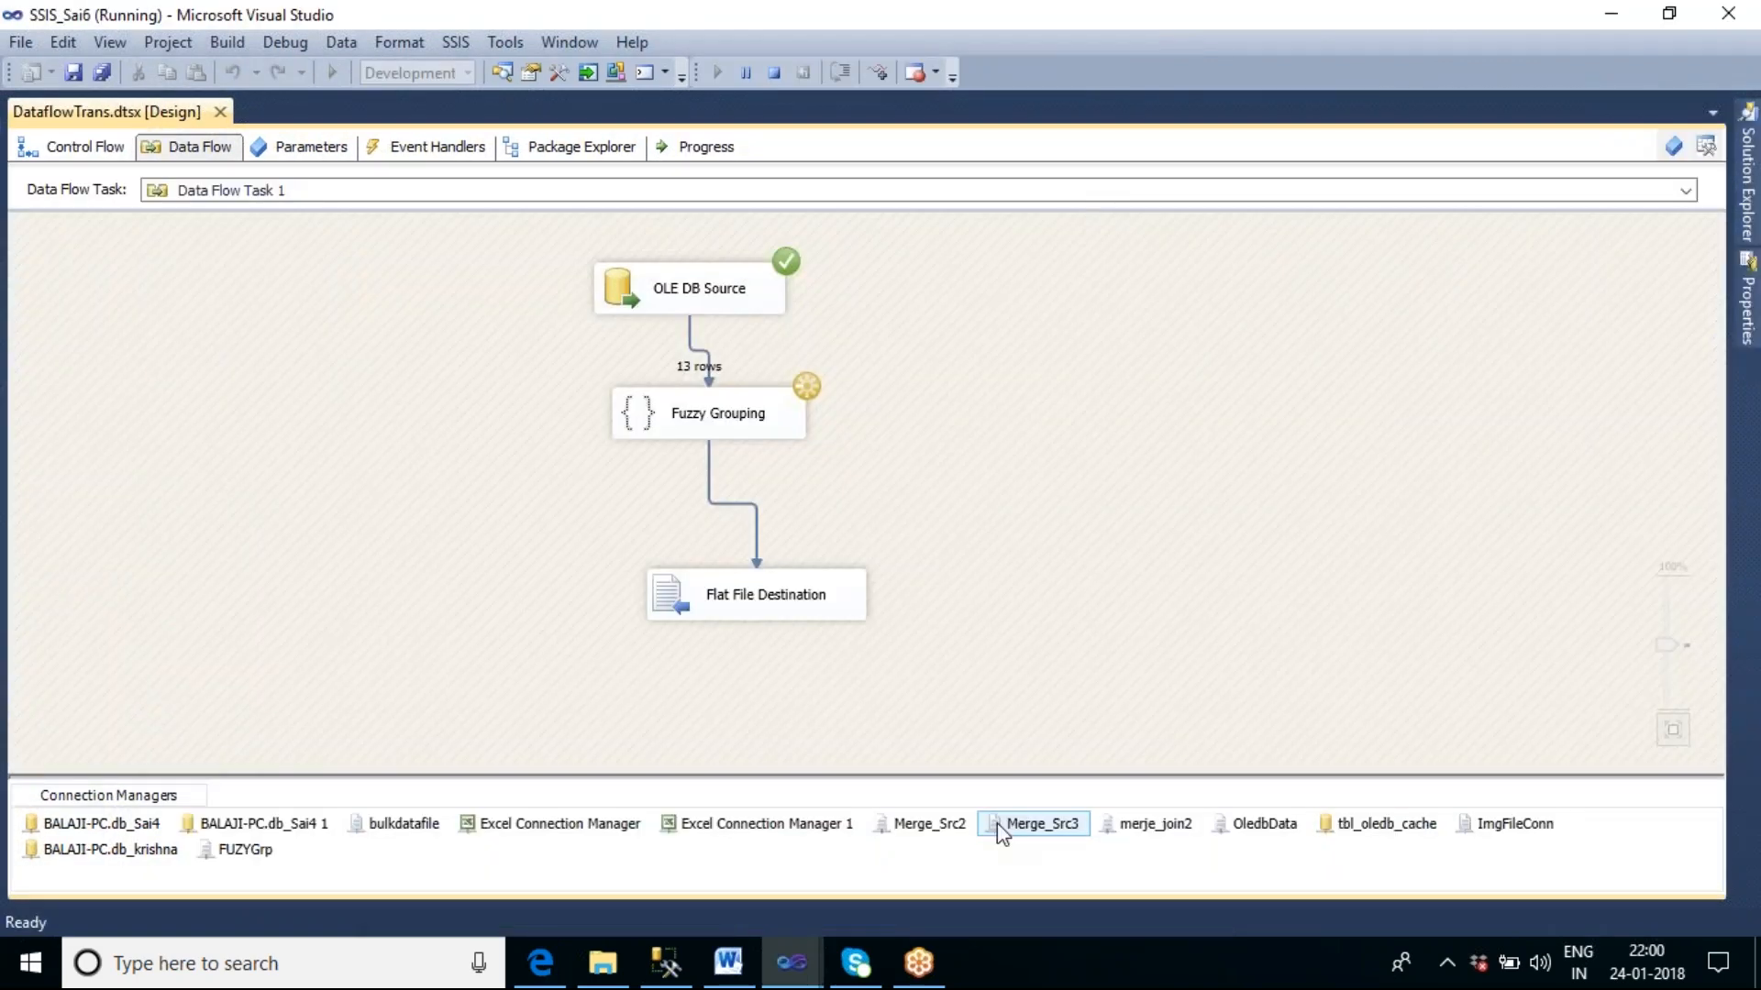
left_click(774, 72)
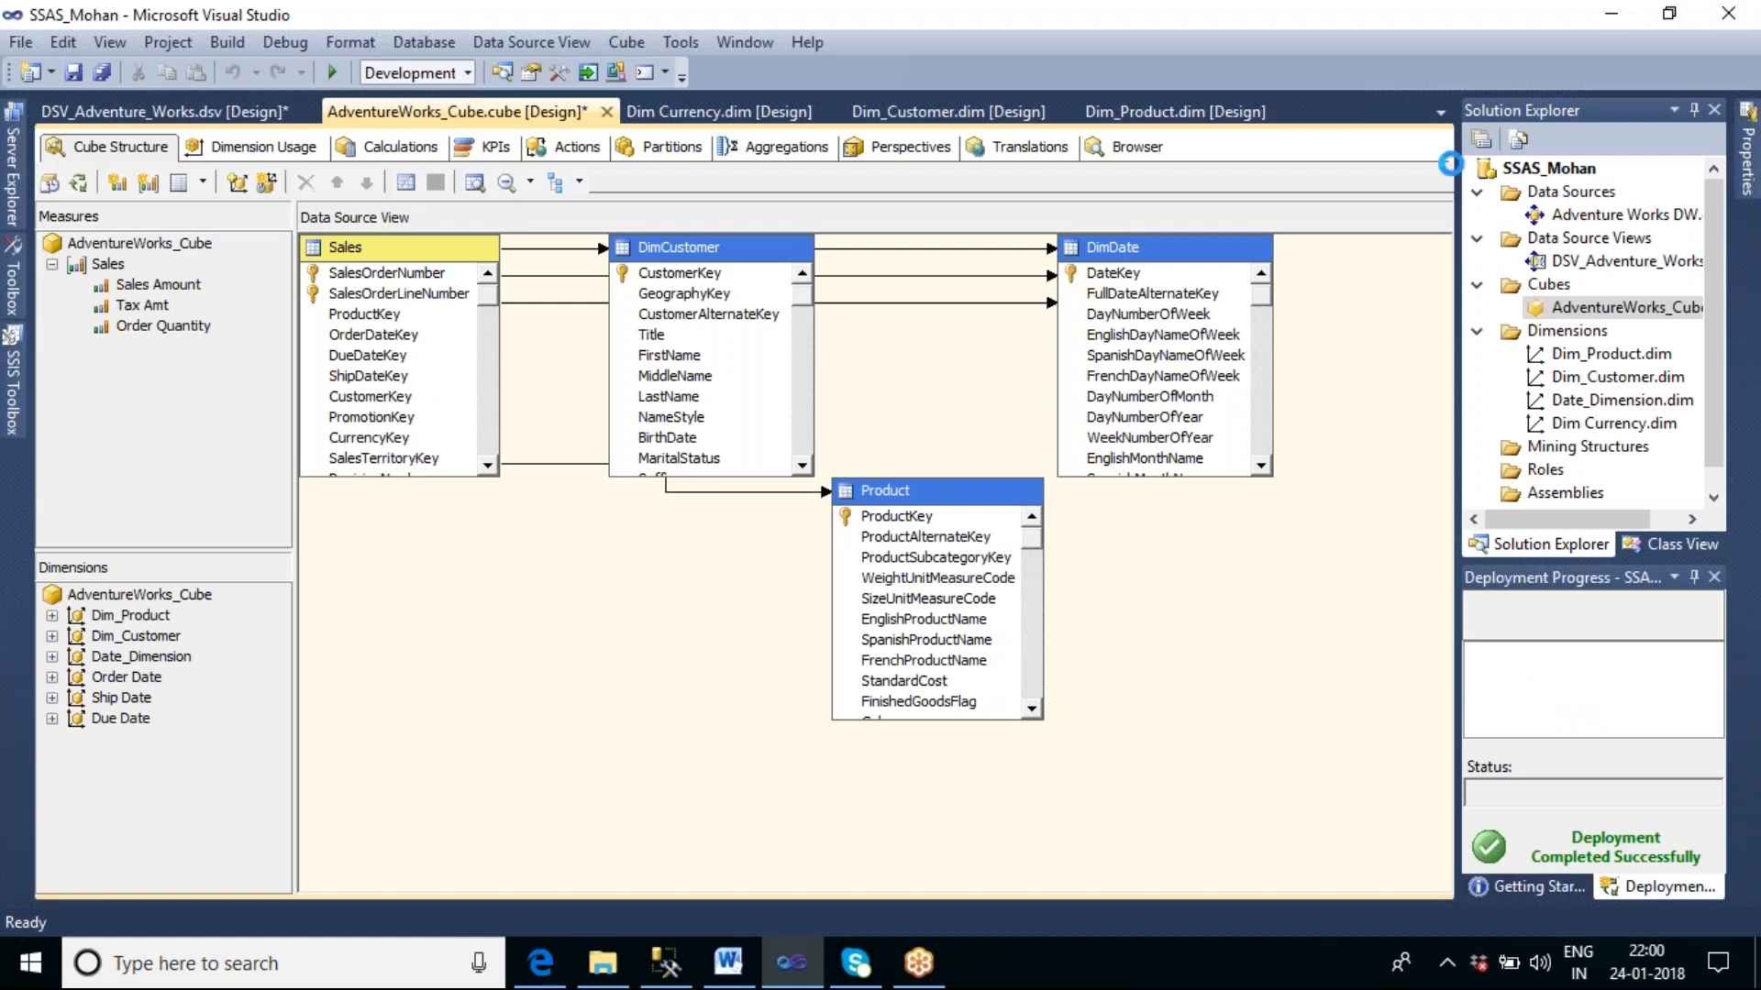
Step: Minimize the open windows to reach the desktop and close the unresponsive Microsoft Visual Studio 2010 program
mouse_move(794, 963)
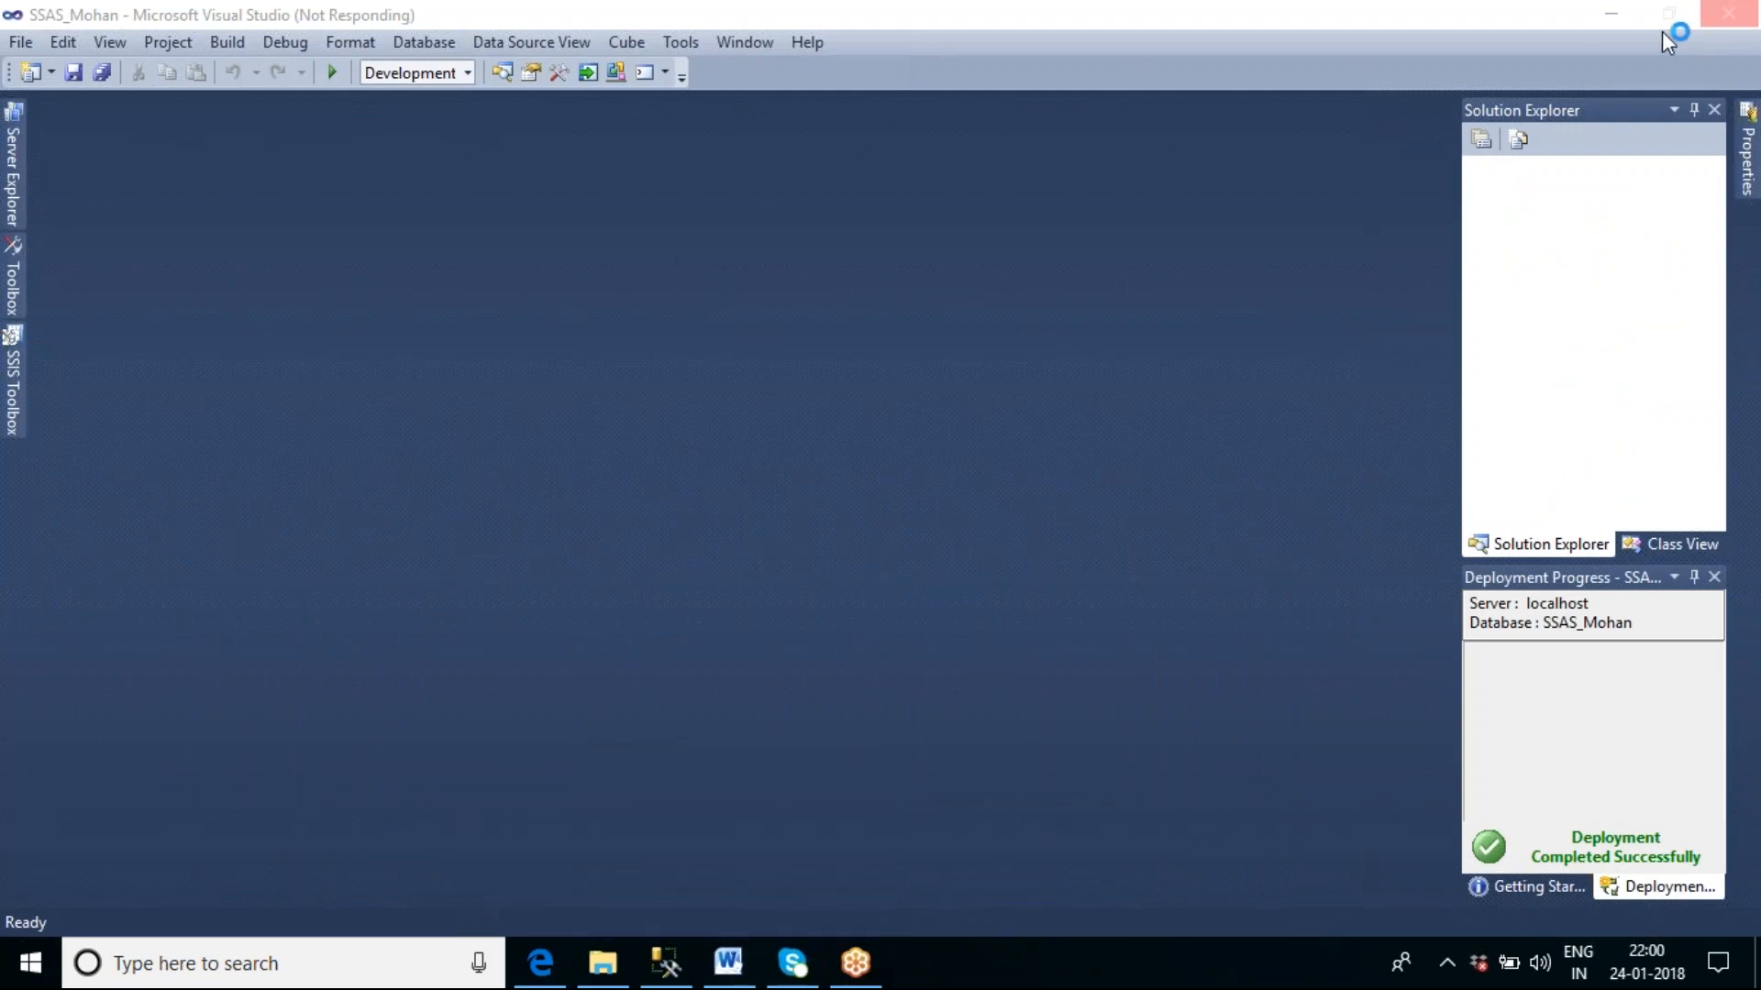
left_click(1617, 21)
left_click(1617, 20)
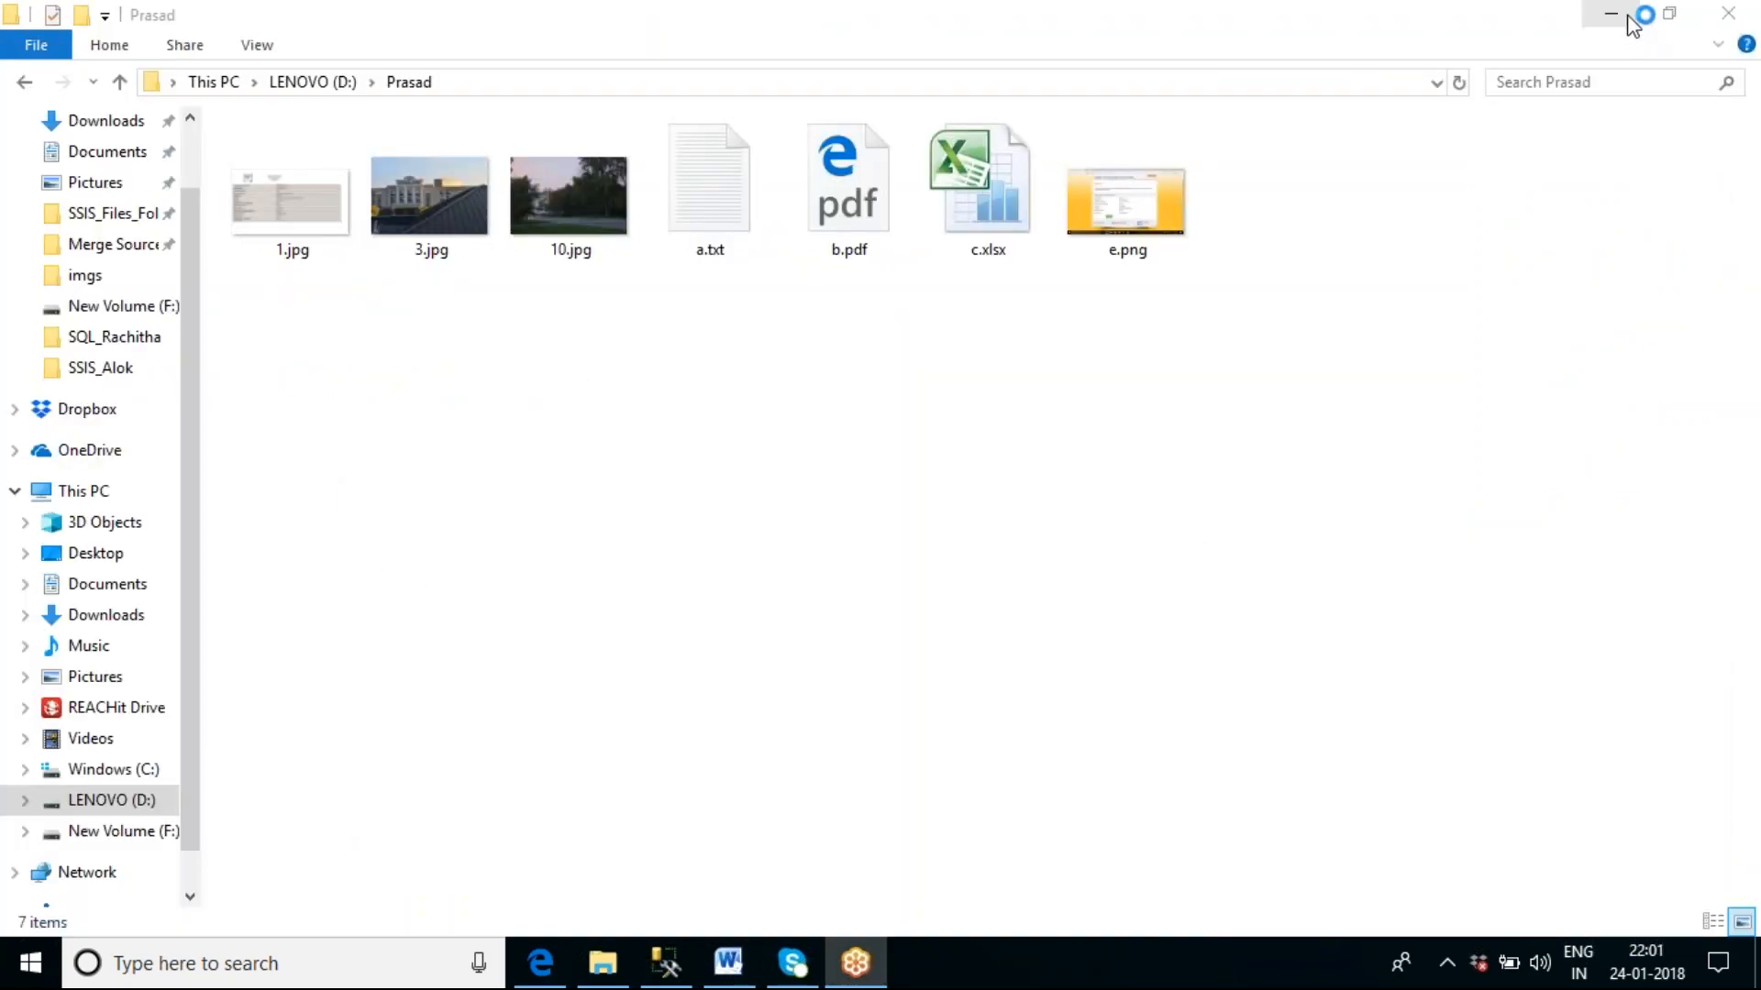
left_click(1617, 18)
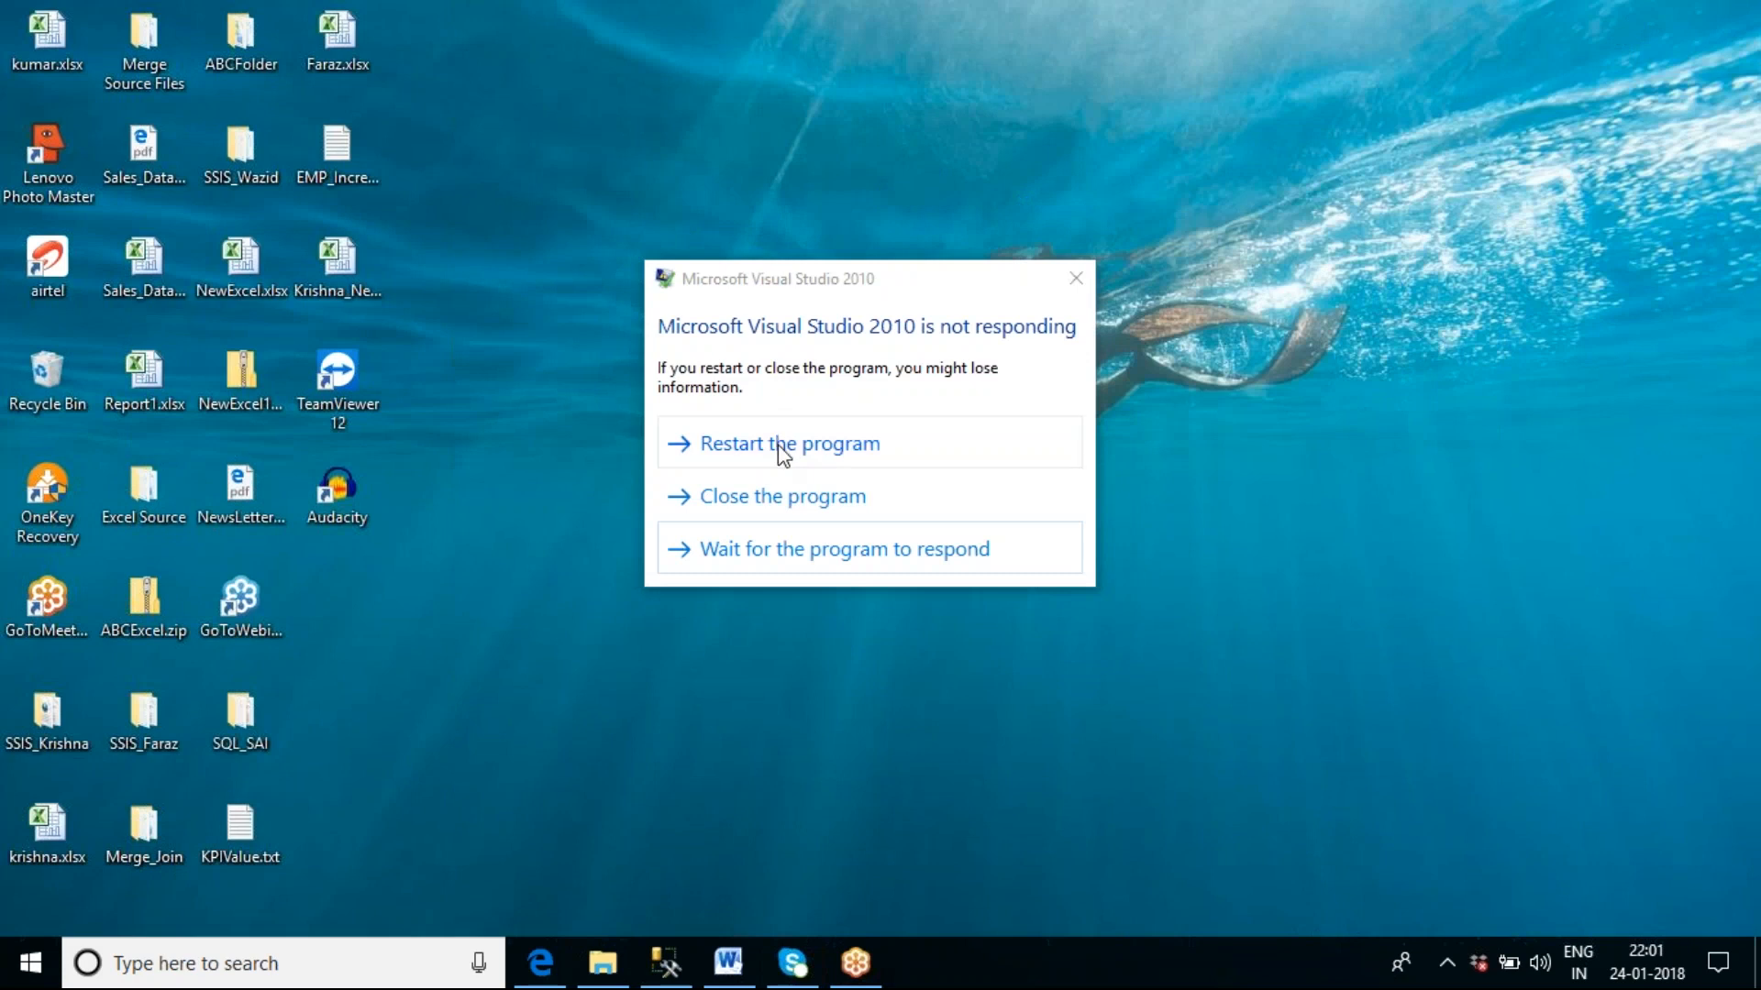
left_click(798, 500)
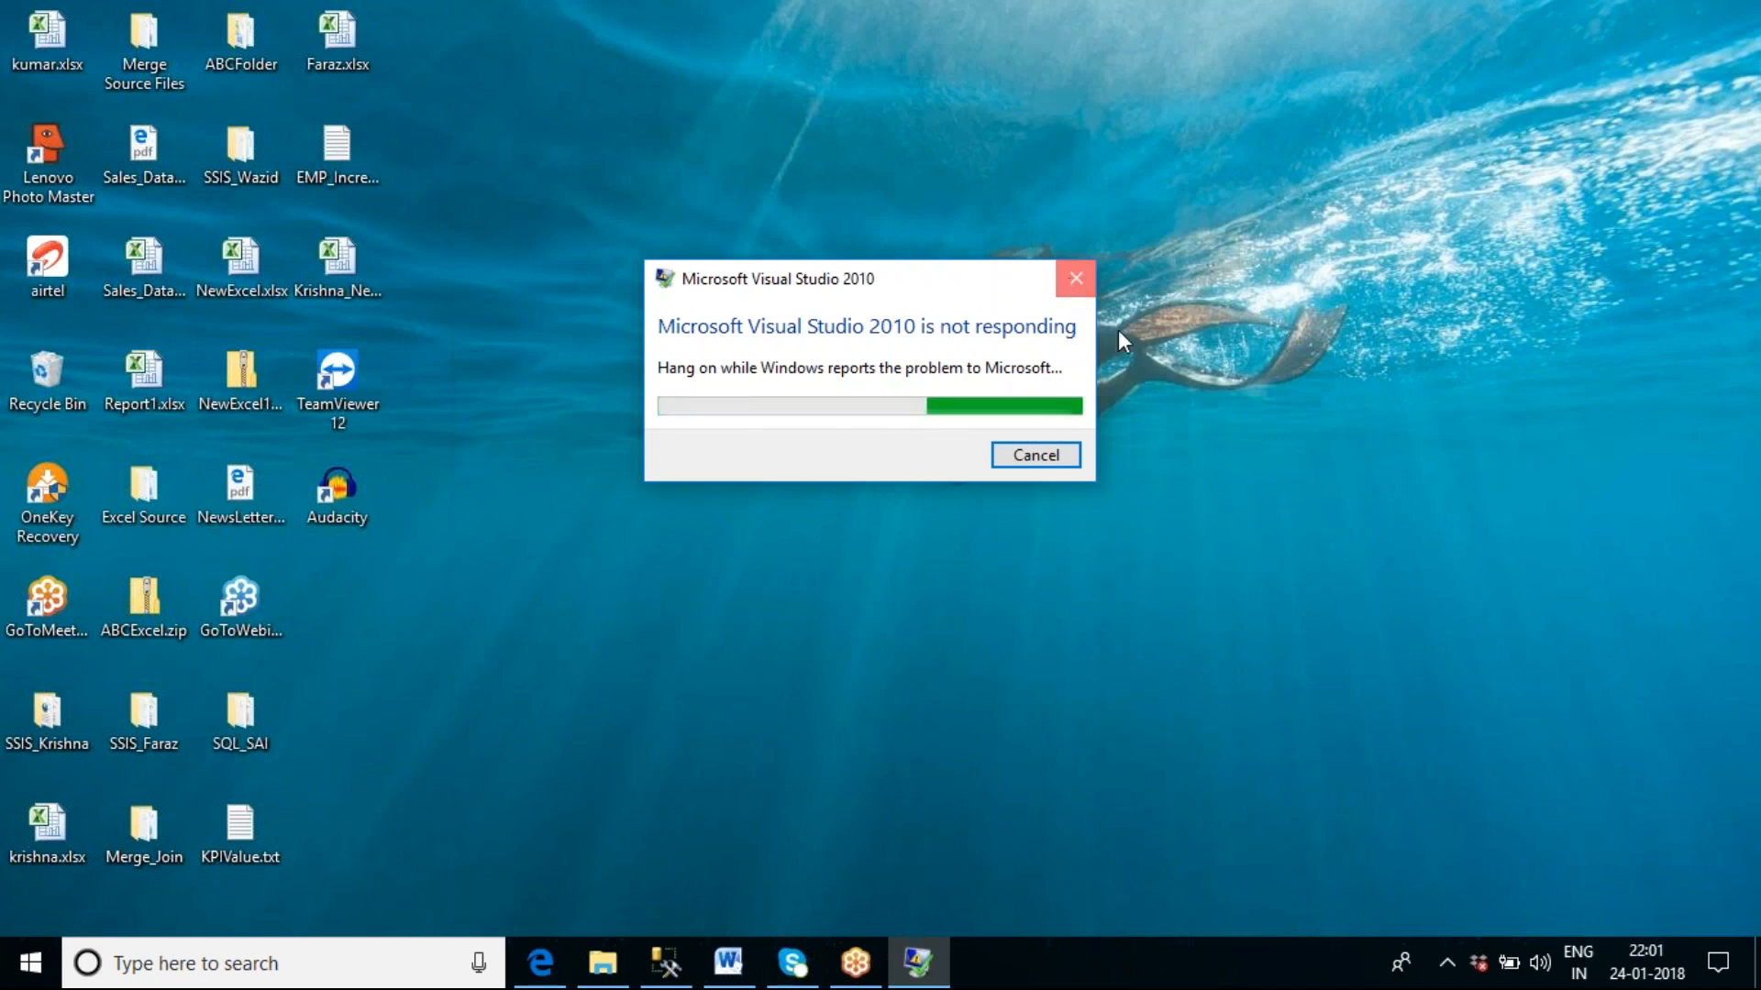
Step: Dismiss the Visual Studio problem report and close the unresponsive Windows Problem Reporting program
right_click(1163, 513)
left_click(1235, 582)
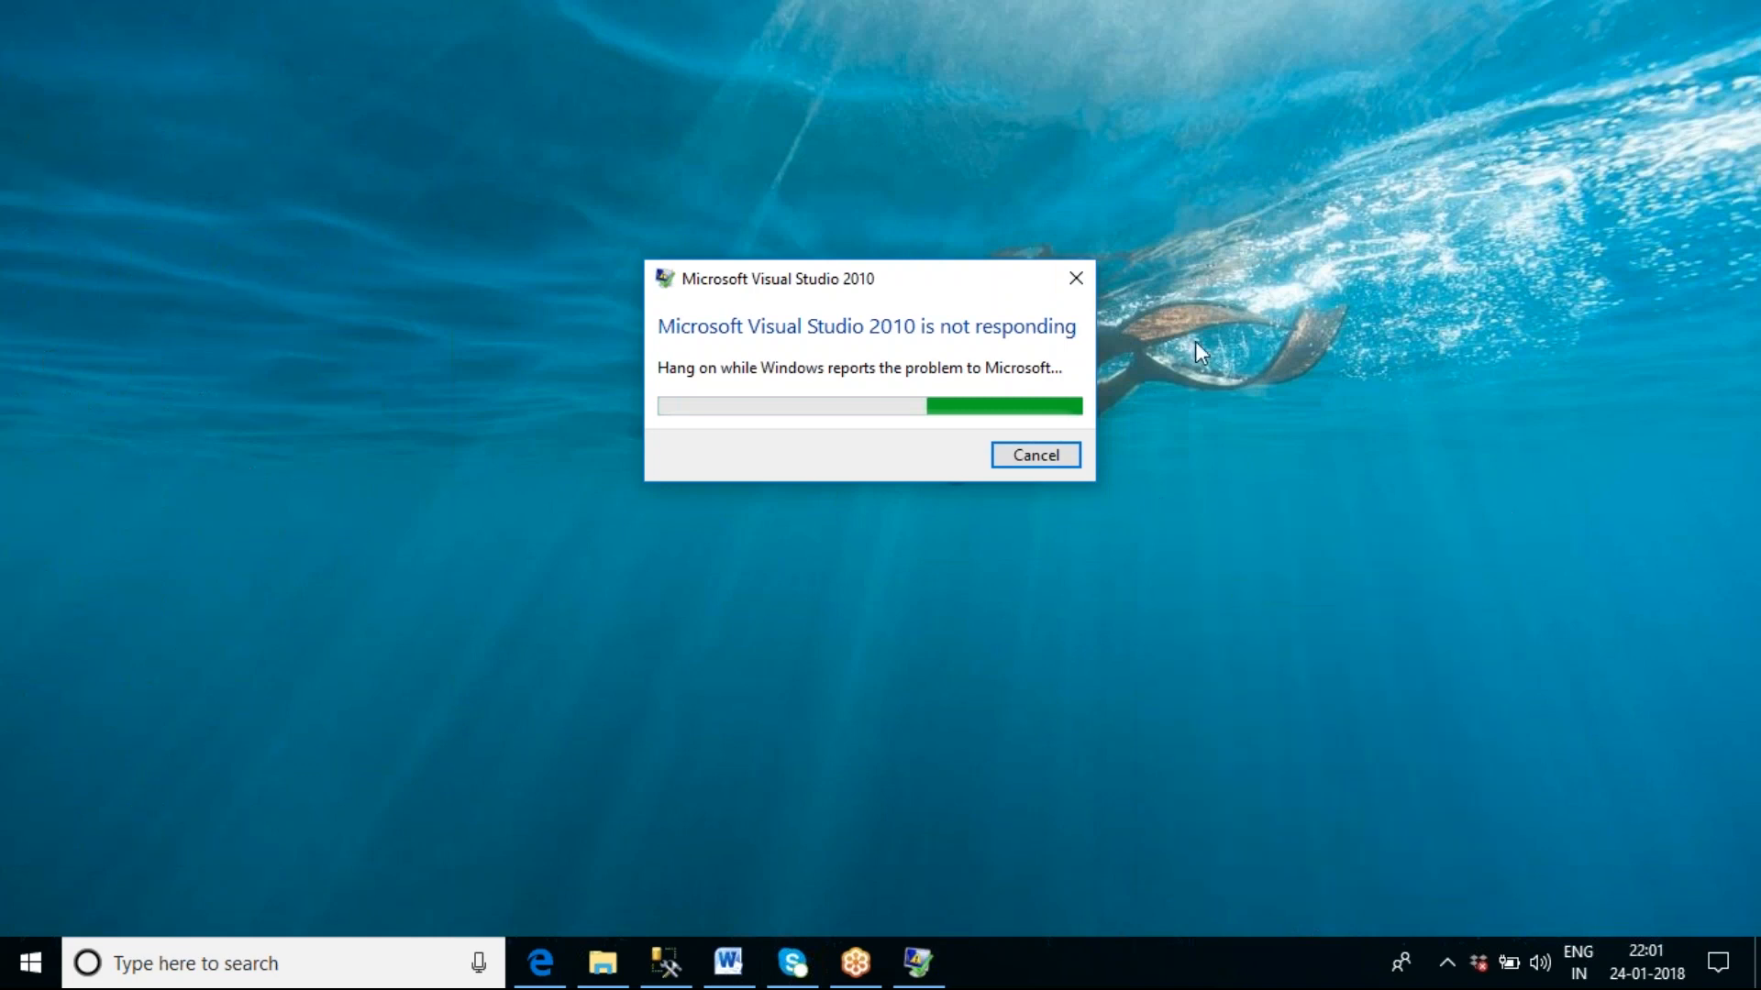
left_click(1070, 271)
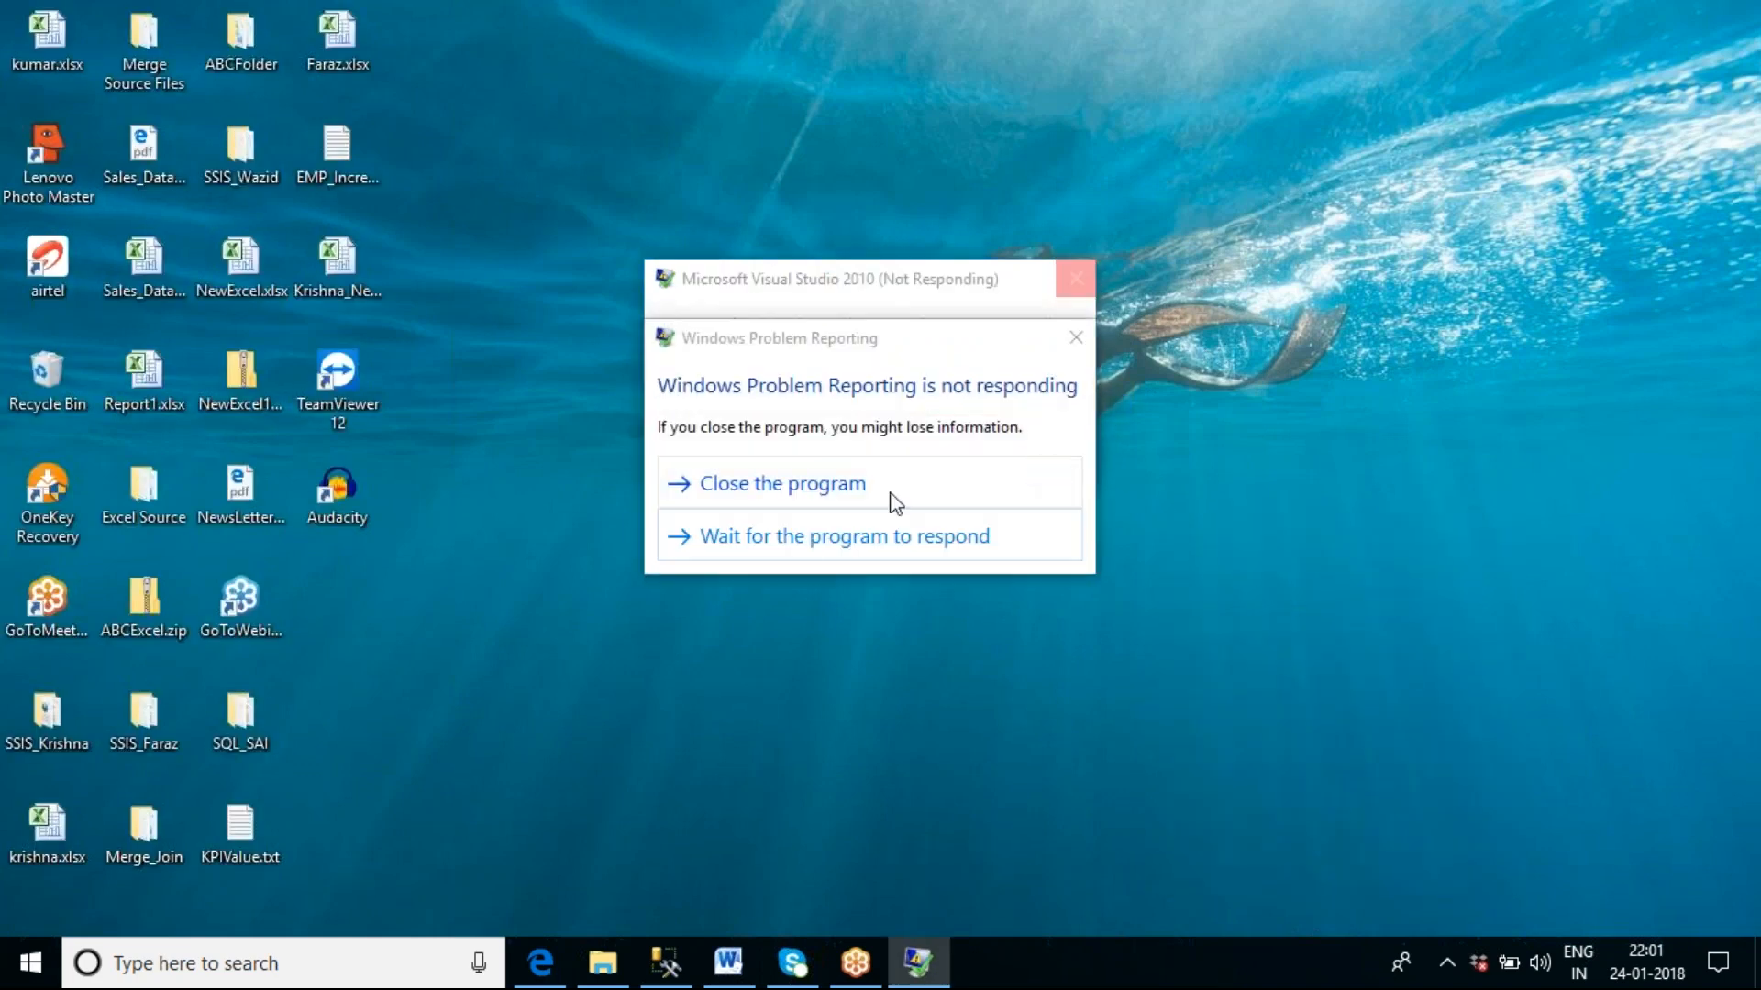
left_click(886, 506)
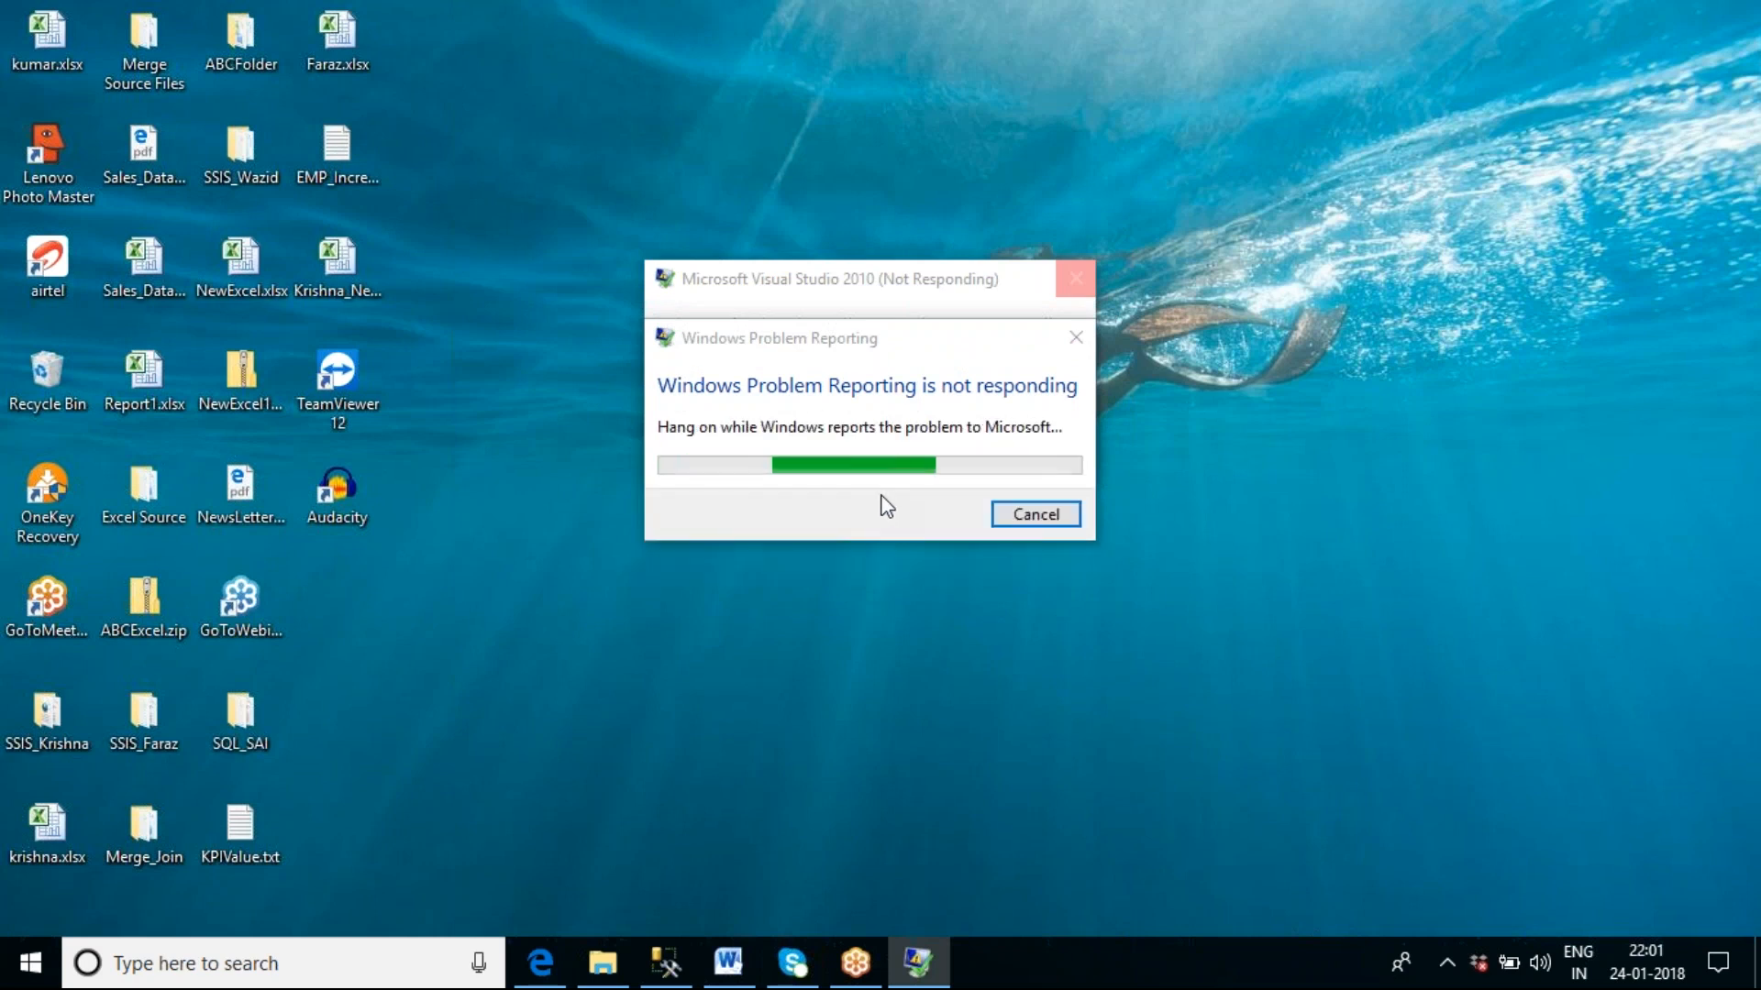
right_click(1127, 639)
left_click(1224, 336)
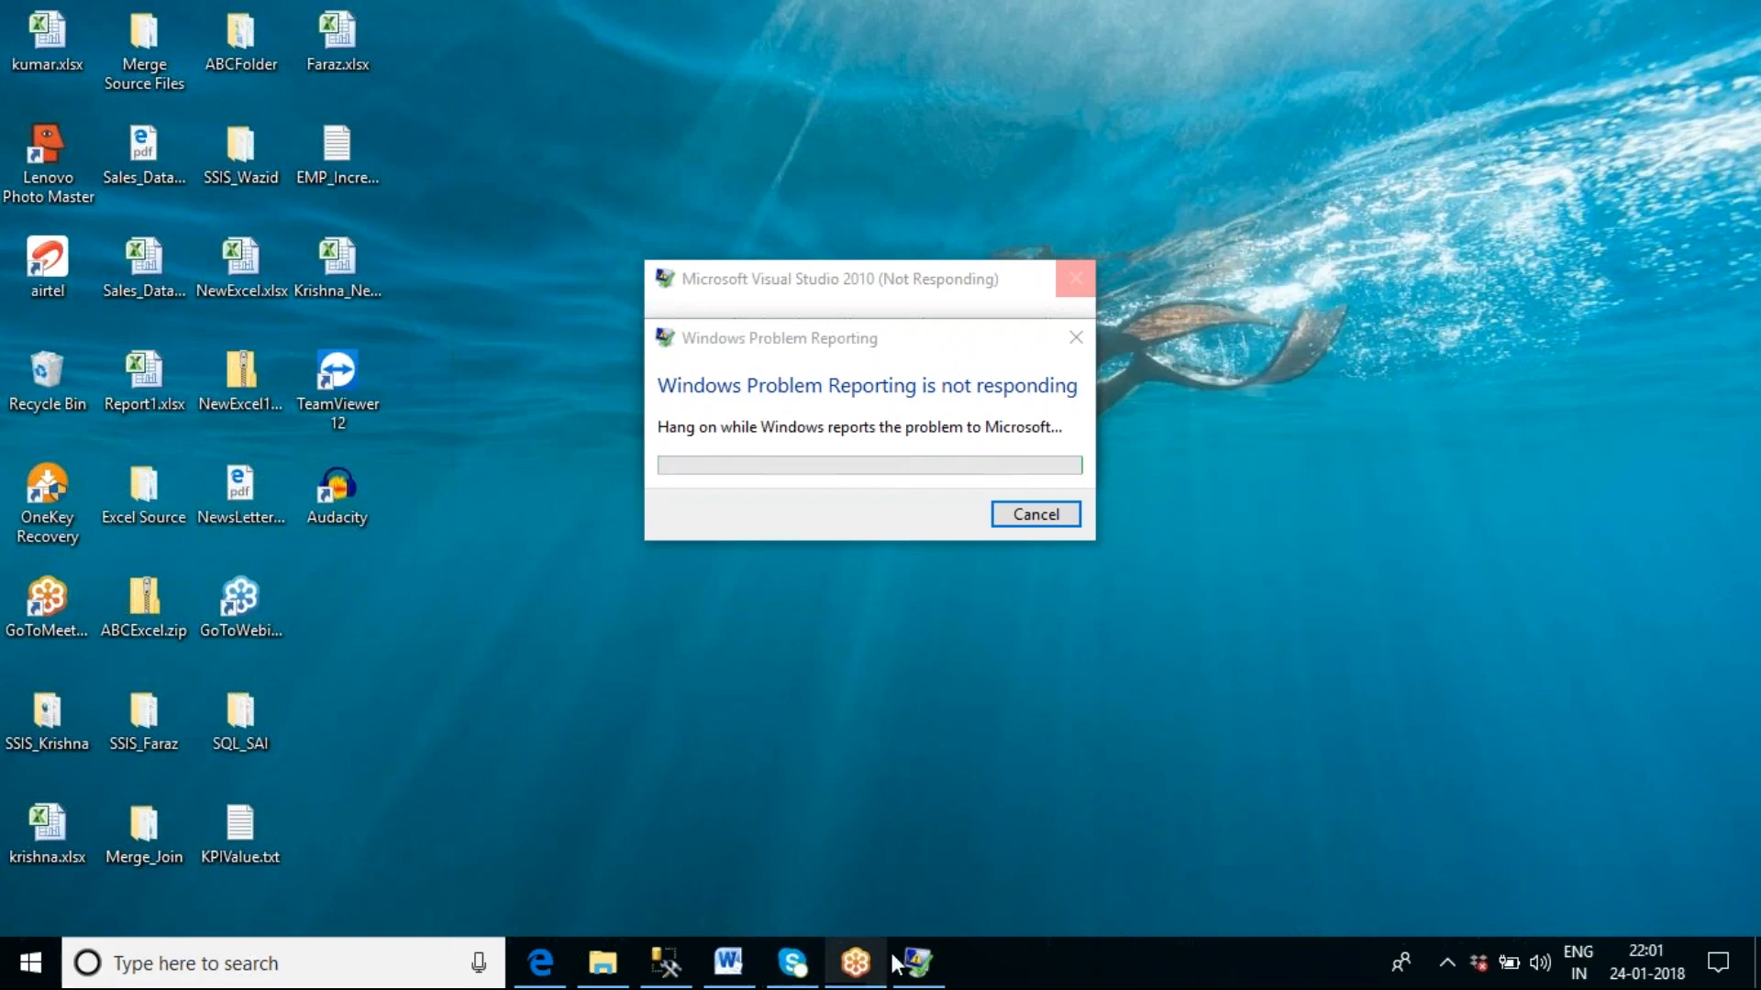
left_click(920, 961)
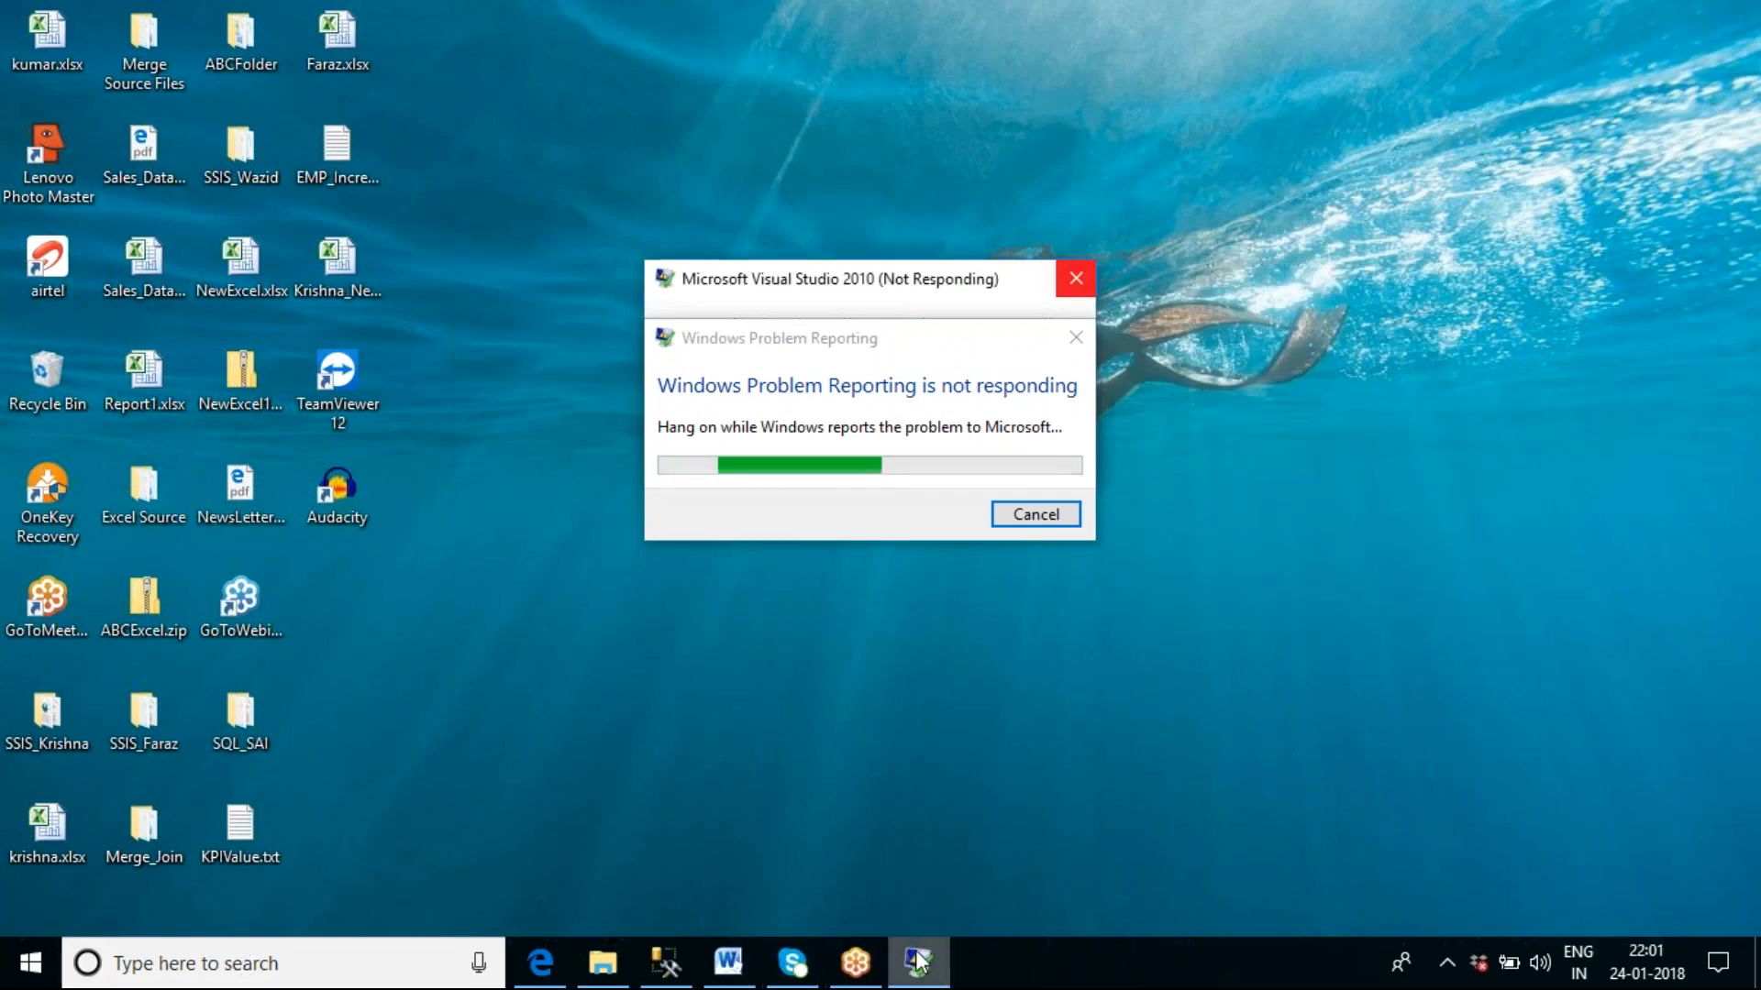
left_click(1064, 338)
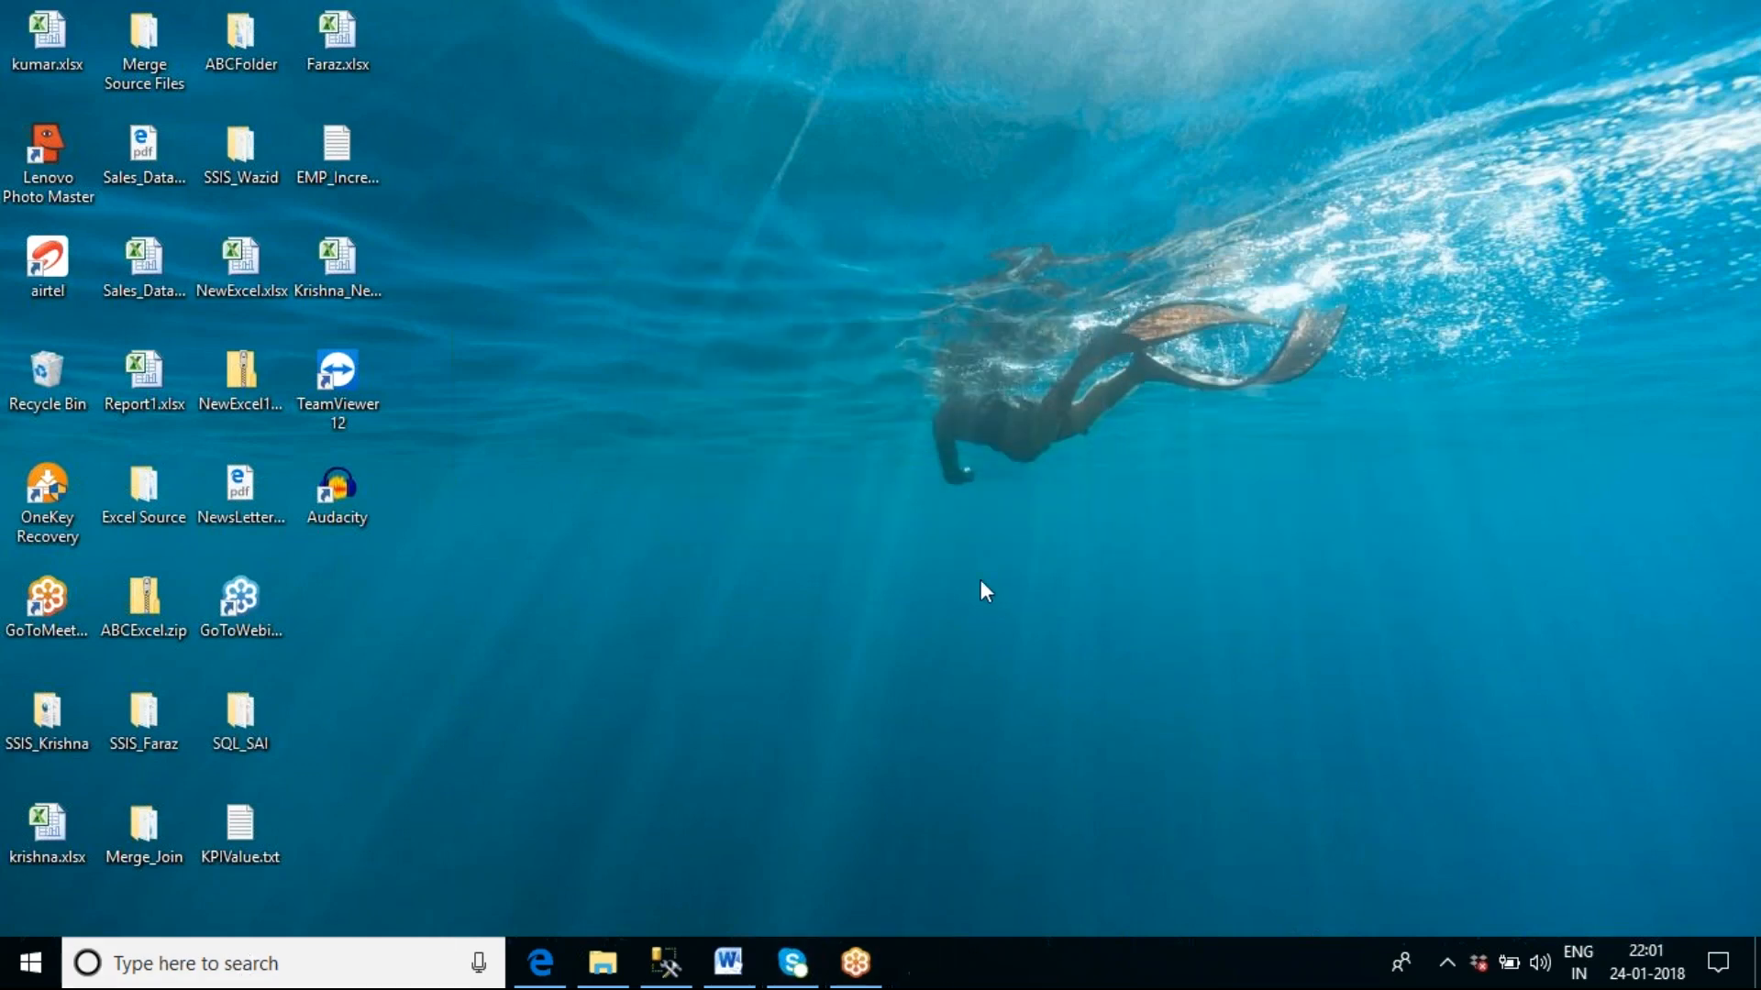
Step: Search Windows for "sql" and launch SQL Server Data Tools
left_click(326, 958)
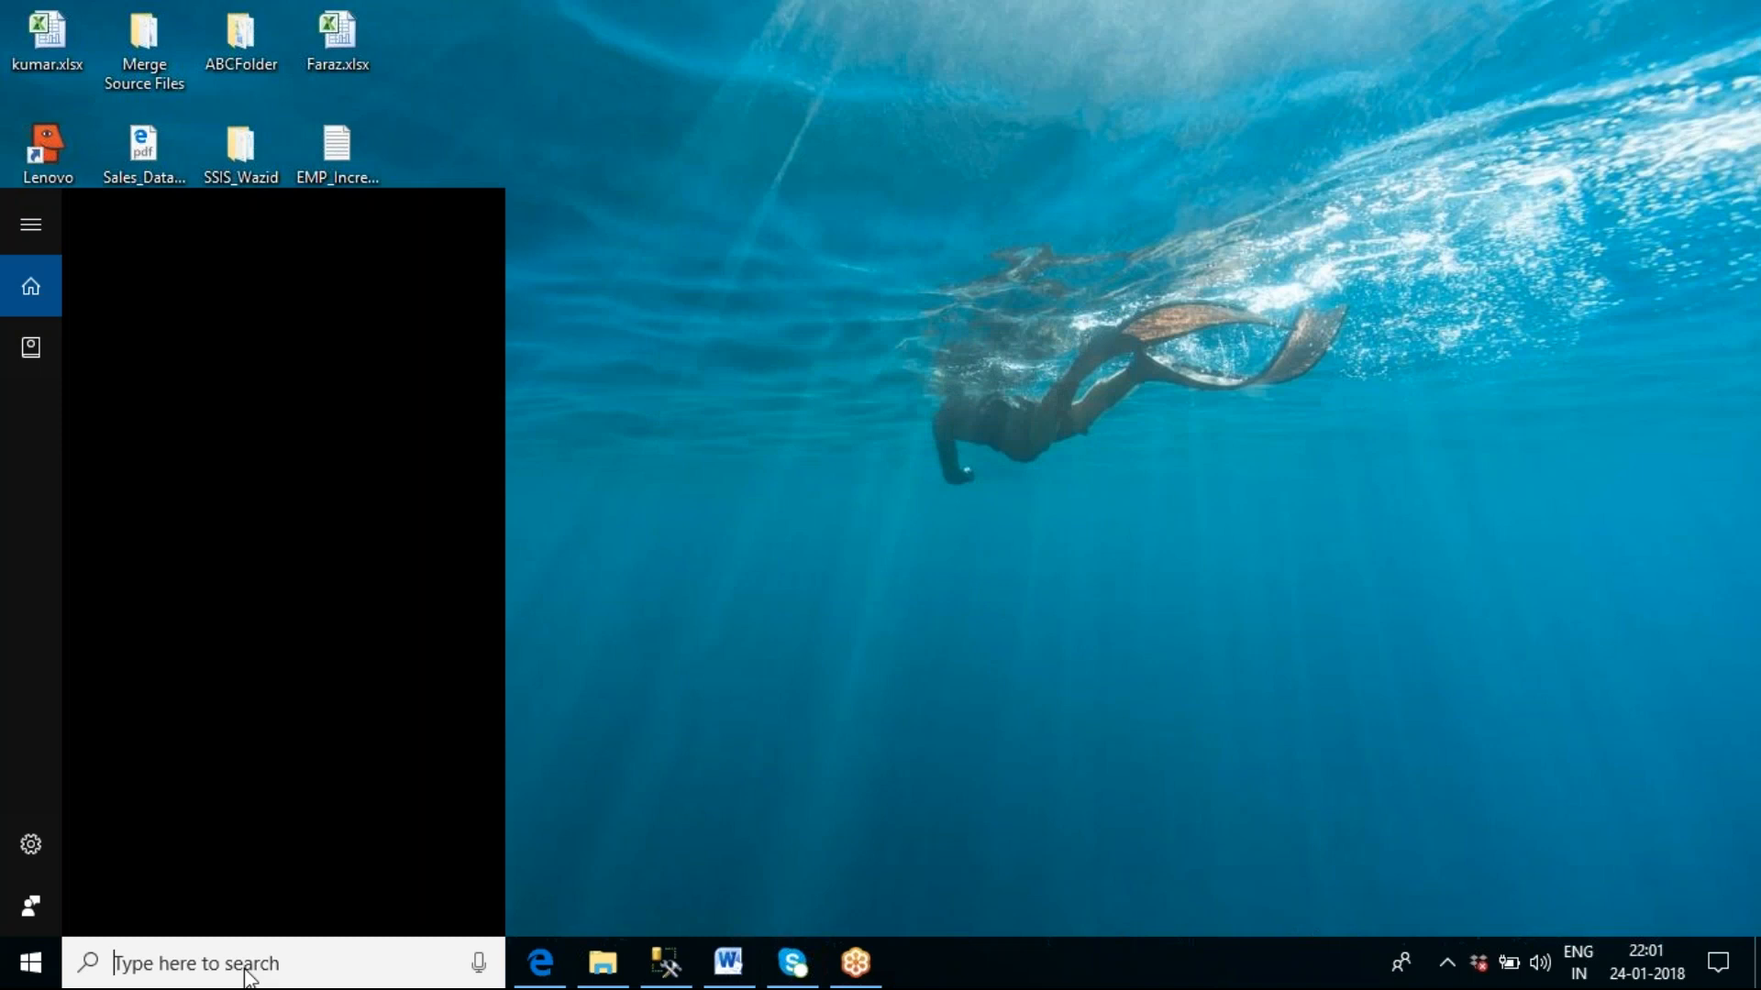
type("ql")
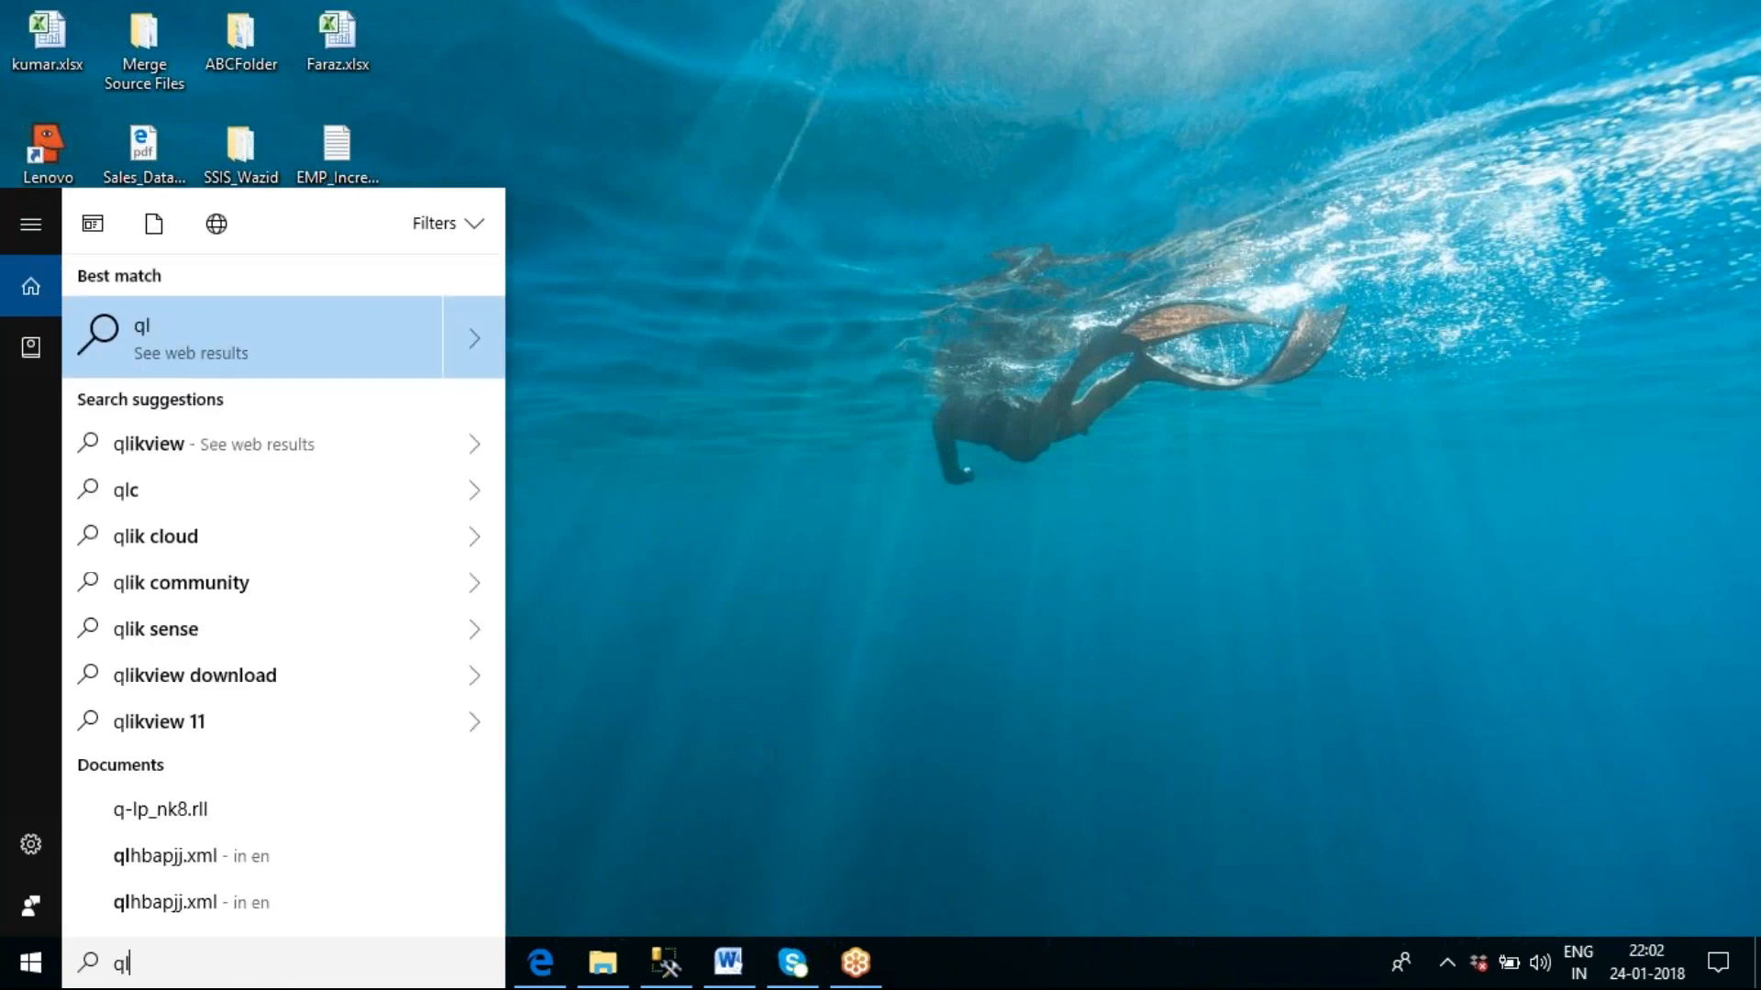
key("BackSpace")
key("BackSpace")
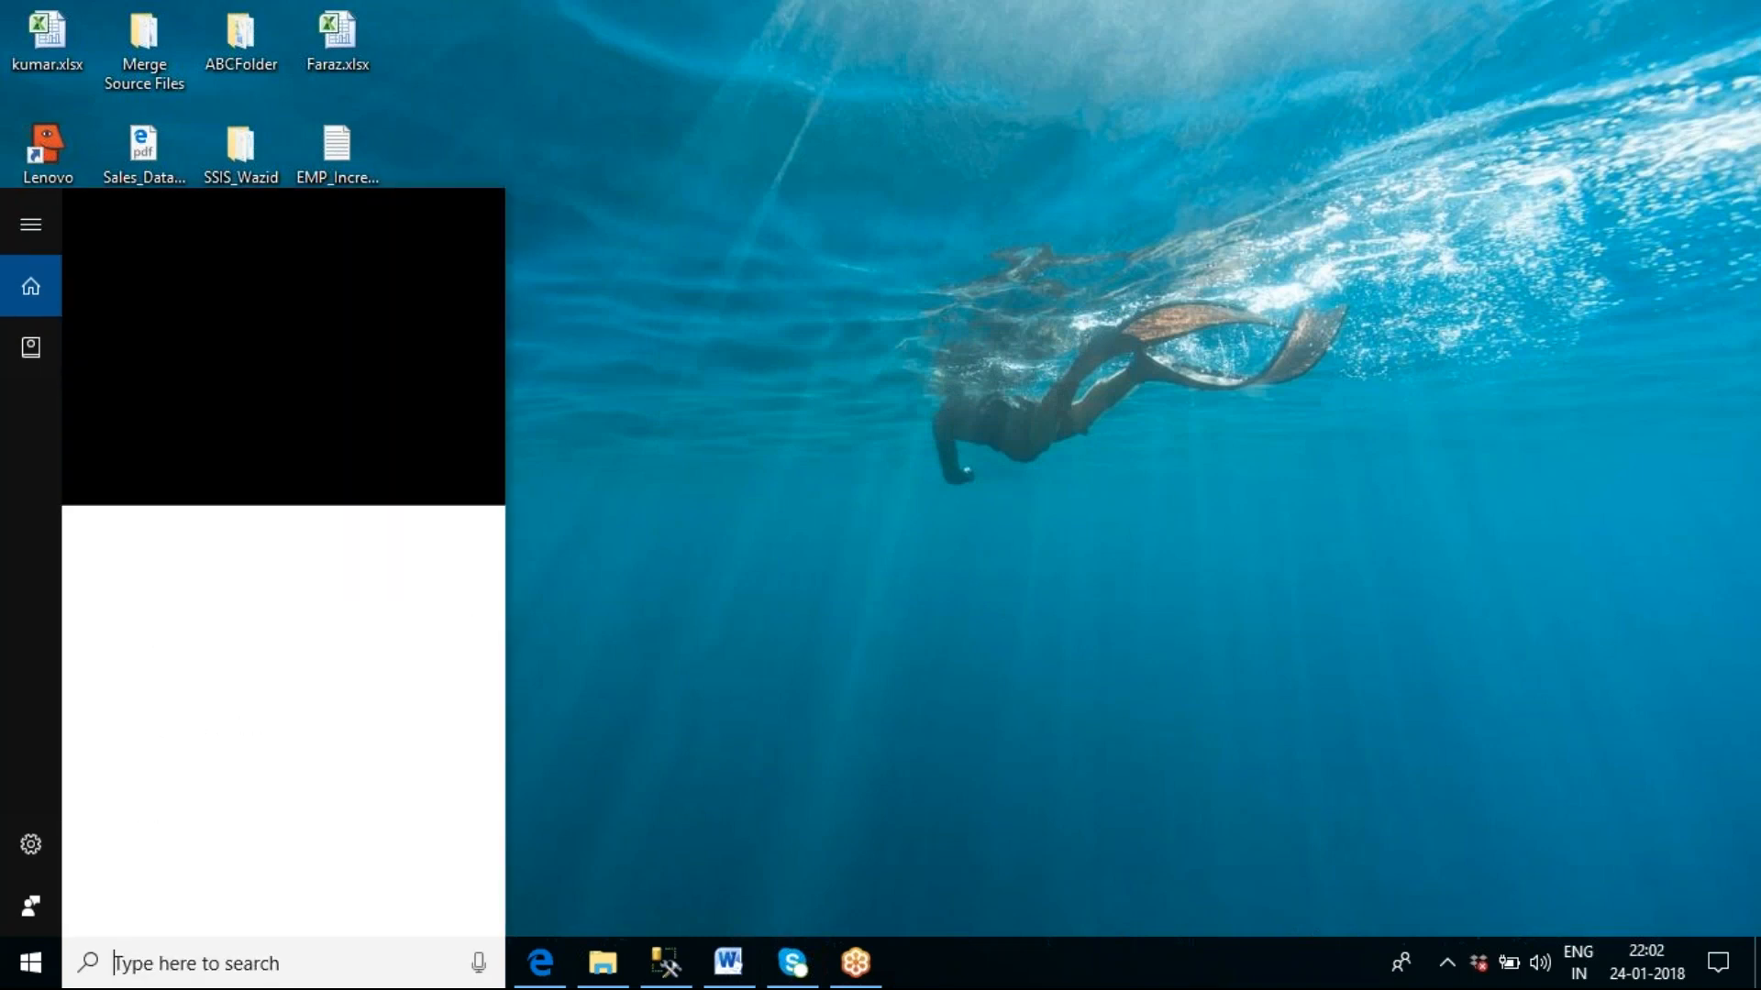
type("sql")
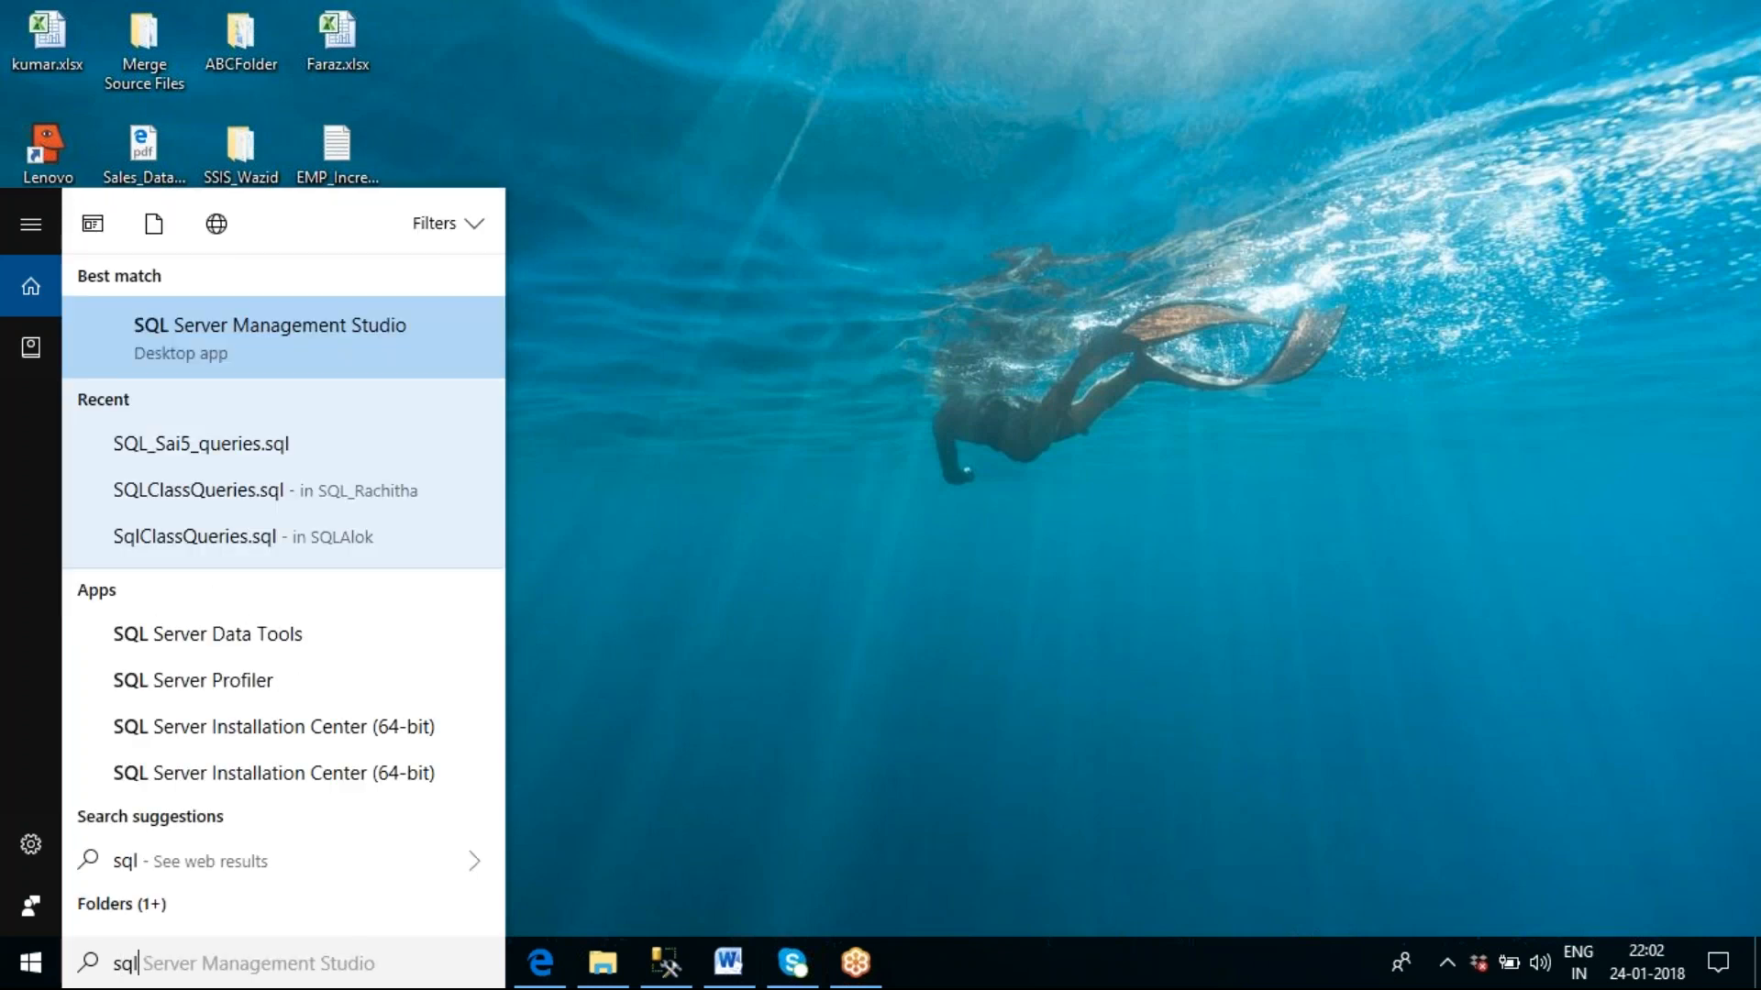
left_click(188, 639)
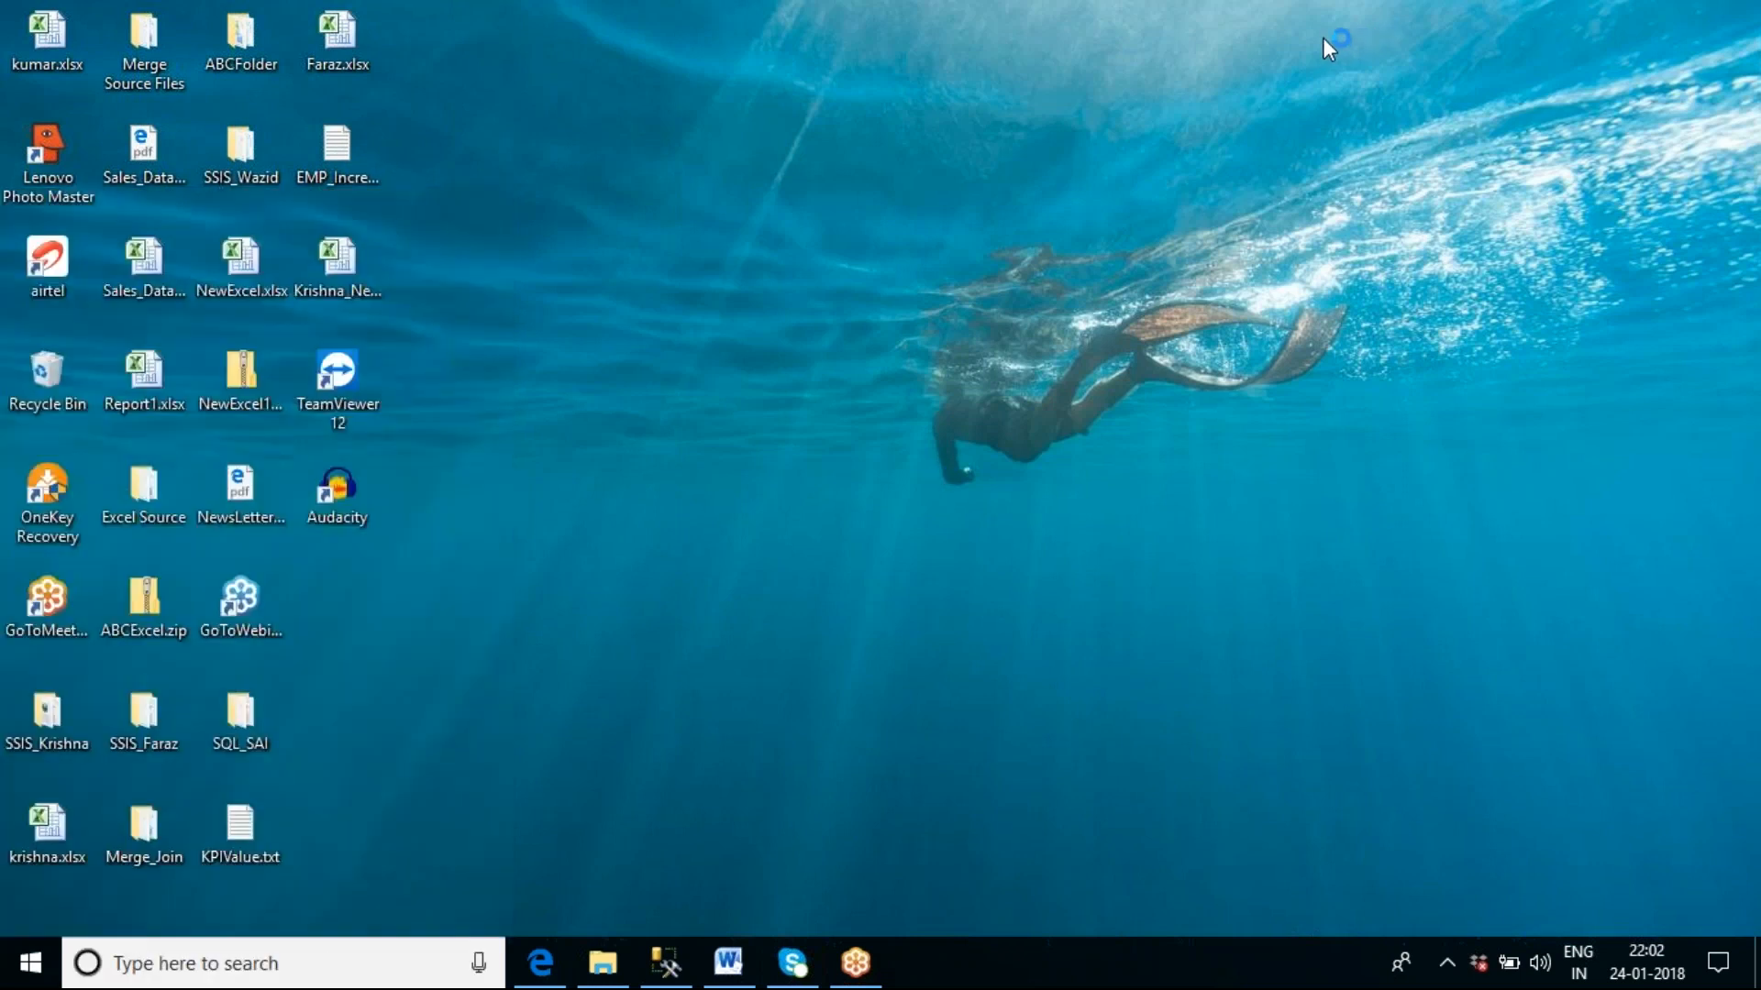